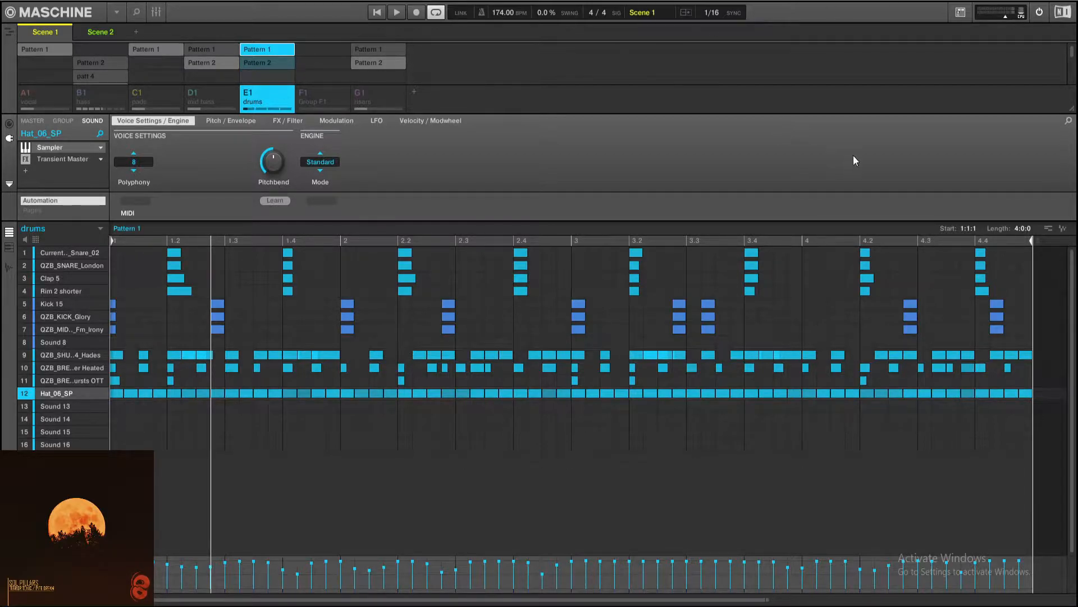
Solo the four snare layers, sounds 1 to 4, in the drums group and play them together.
mouse_move(69, 277)
key("ctrl")
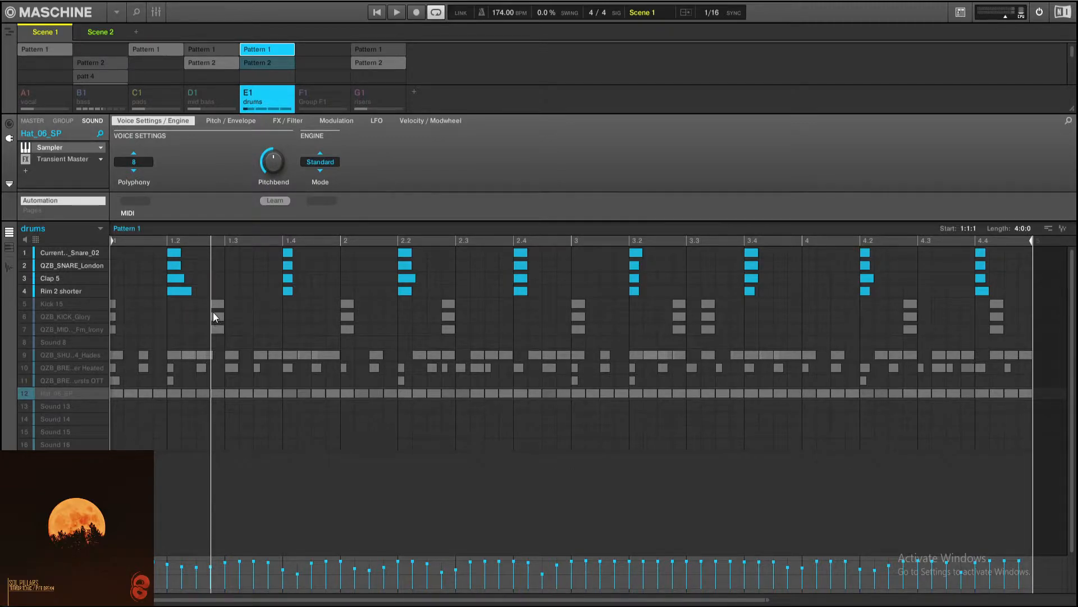
mouse_move(40, 259)
key("space")
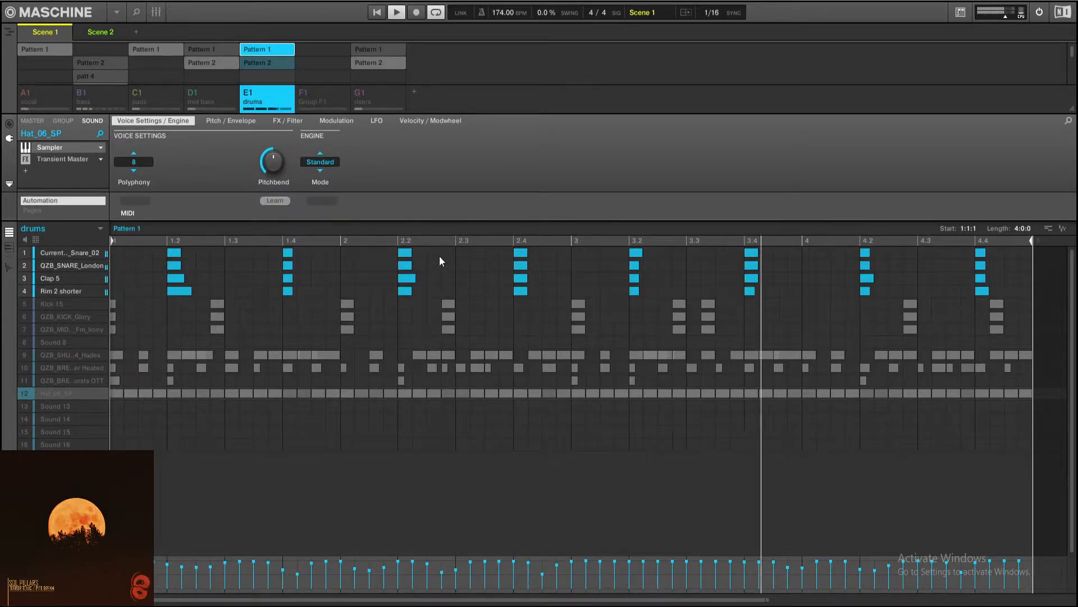
key("space")
Solo the first snare layer and bring up the SPAN analyser from the master channel.
left_click(440, 274)
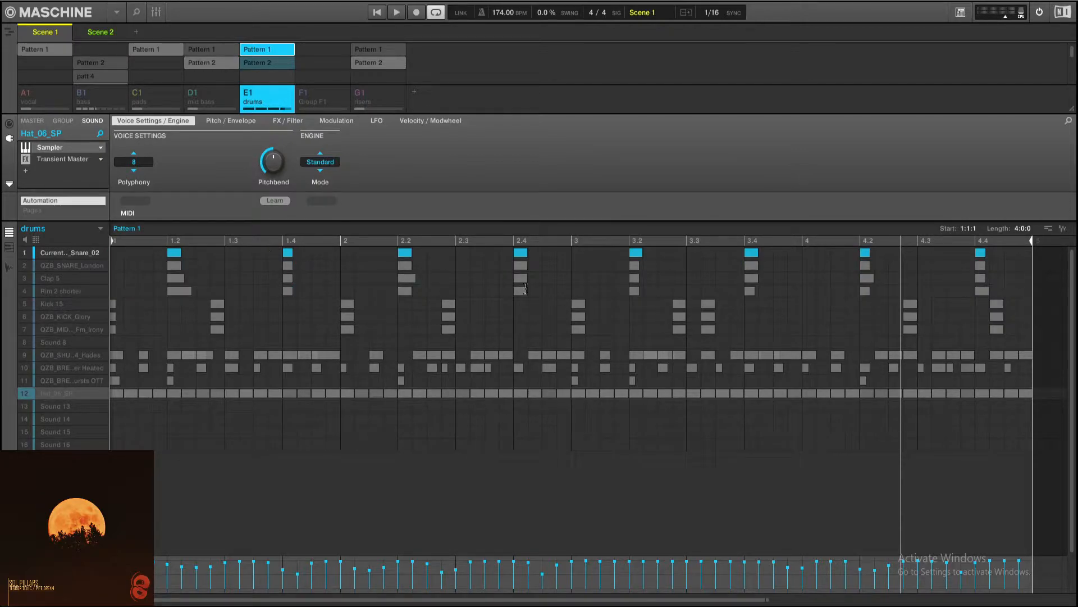
left_click(34, 121)
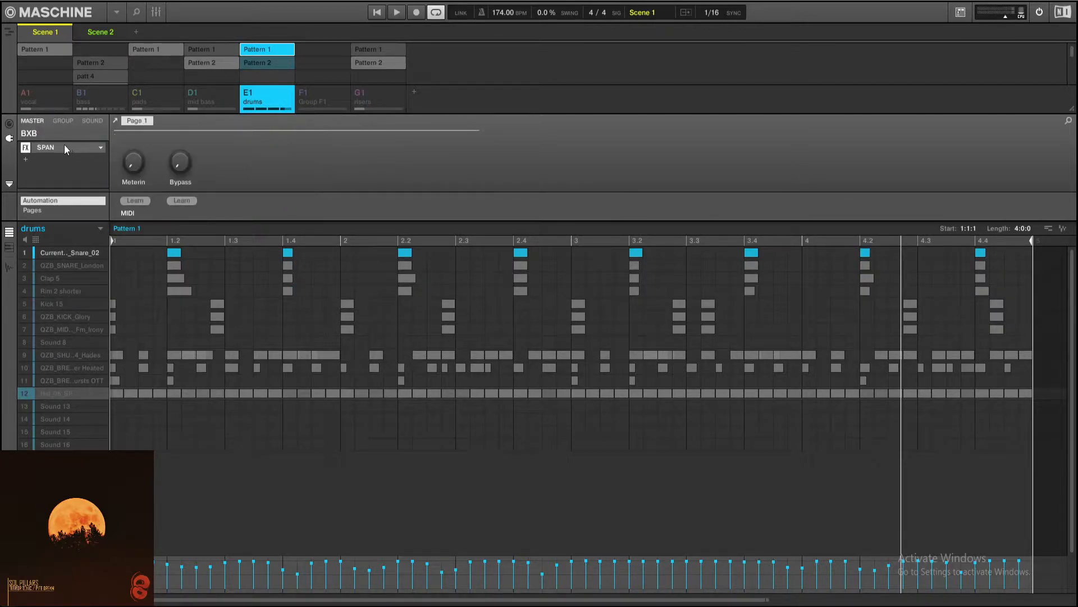
double_click(52, 148)
left_click_drag(621, 61, 495, 97)
left_click(512, 38)
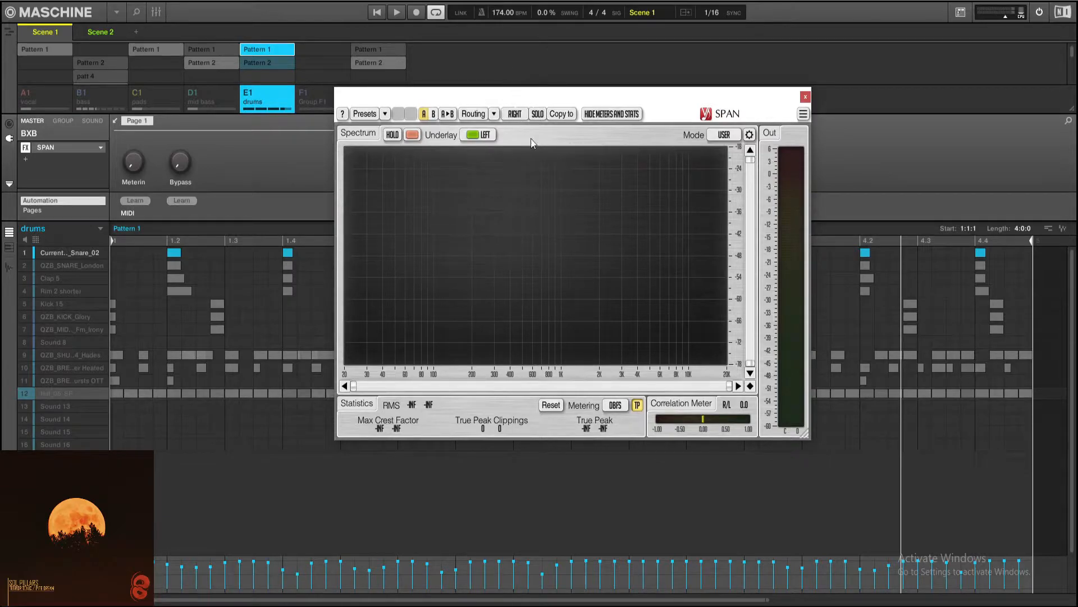
Play the pattern and solo each snare layer in turn, down to Rim 2 shorter, to compare their spectra.
key("space")
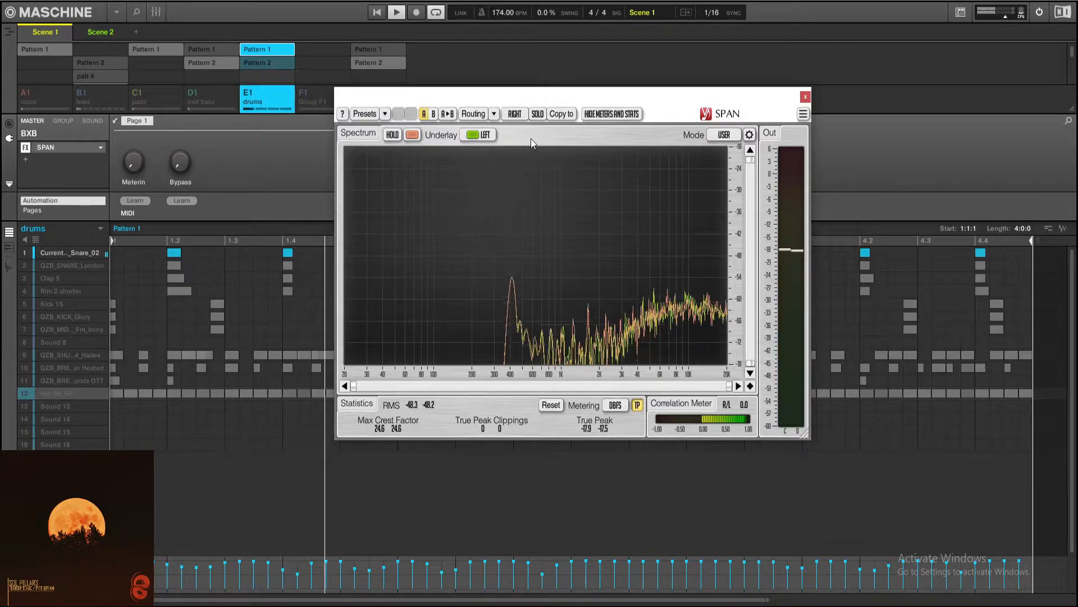
key("Down")
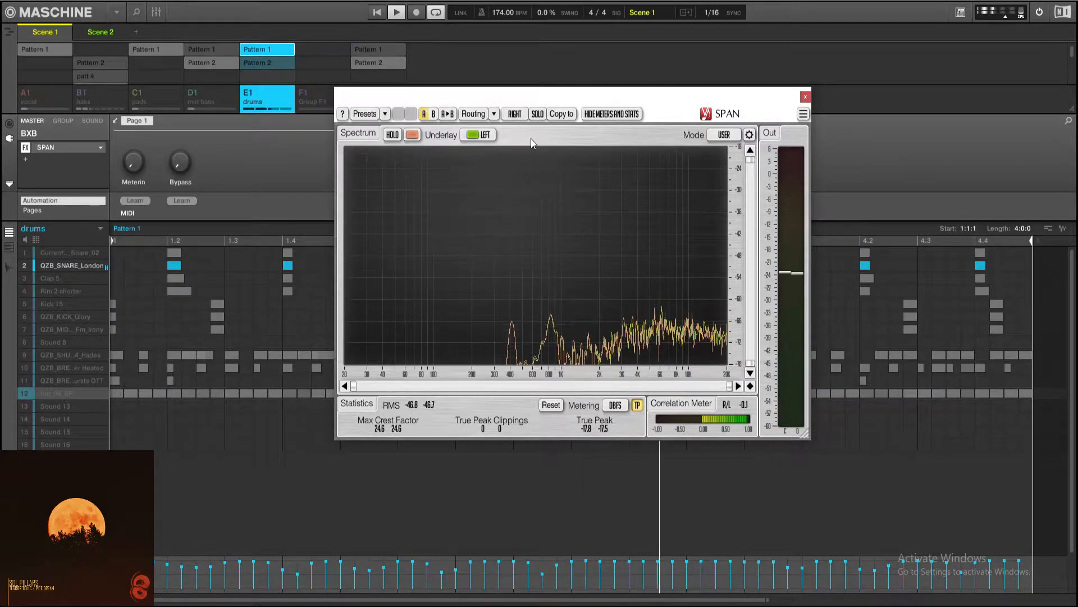
key("Down")
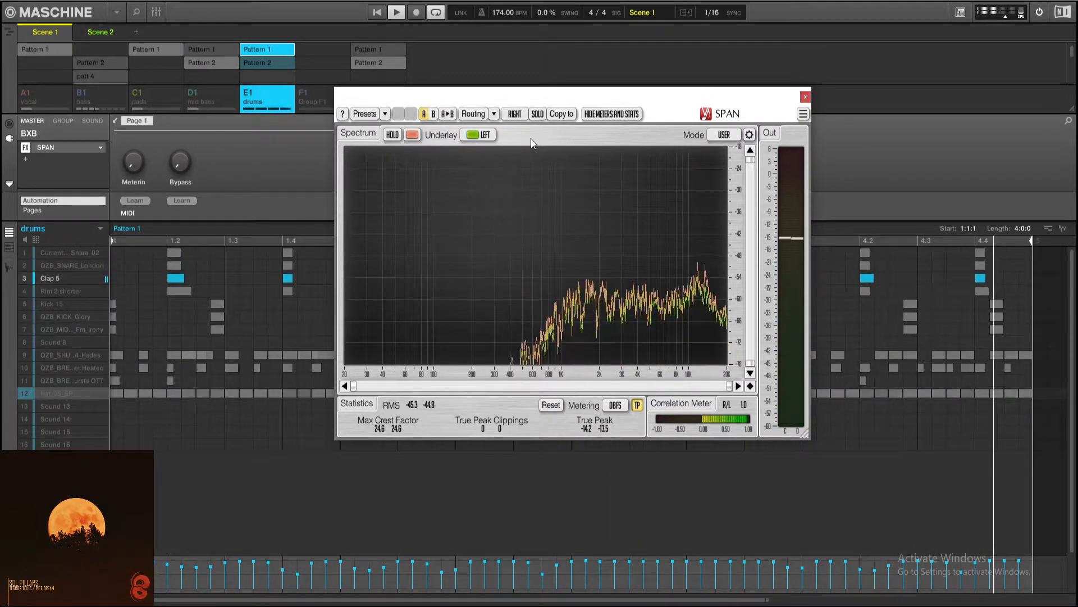
key("Down")
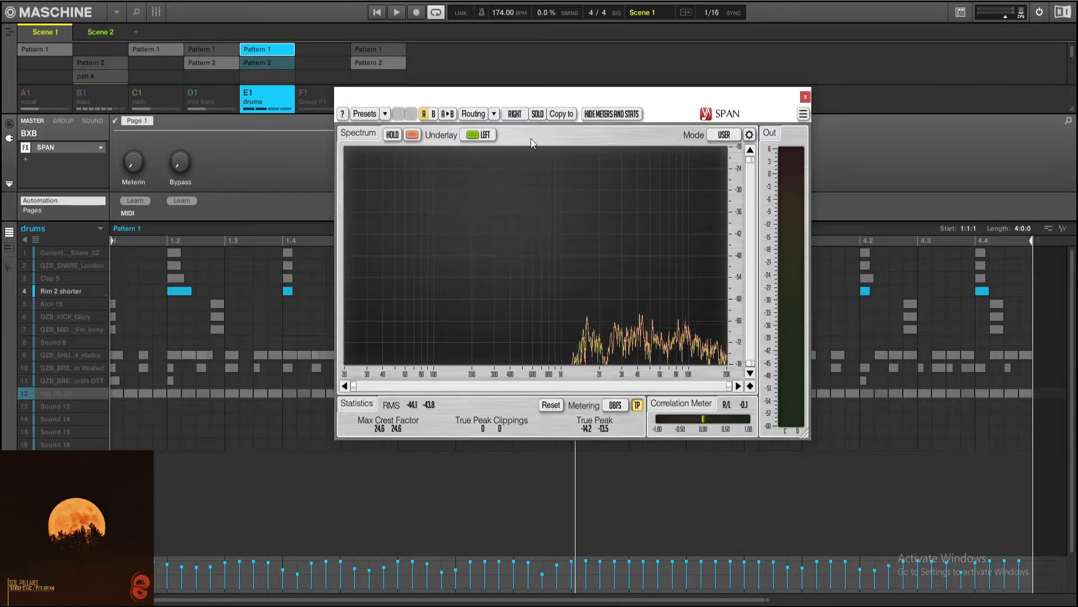
Solo all four snare layers together again and close the SPAN analyser.
key("shift+Up")
key("shift+Up")
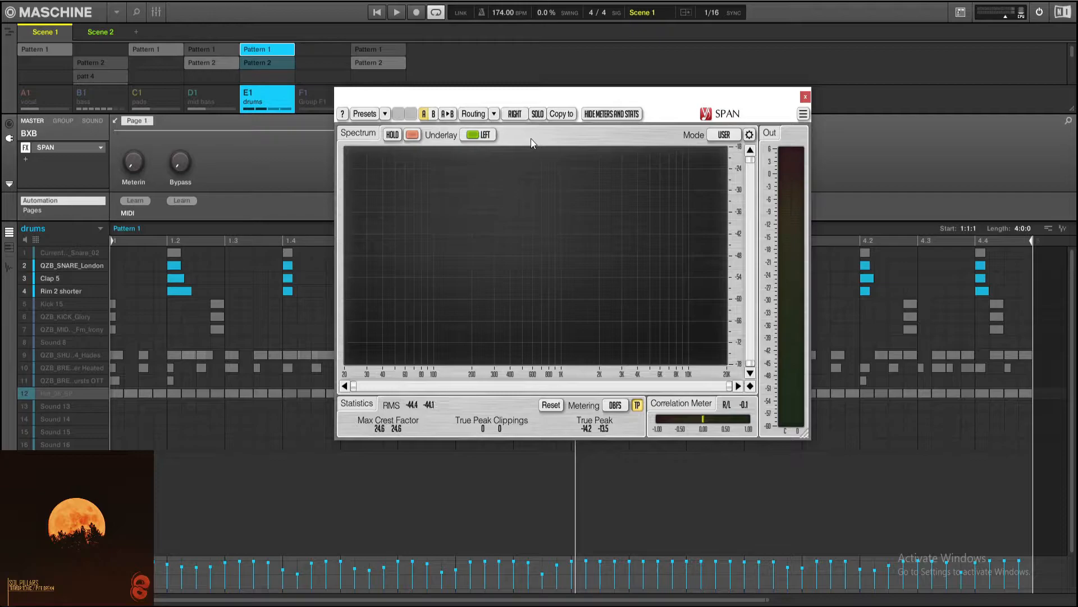
left_click(805, 96)
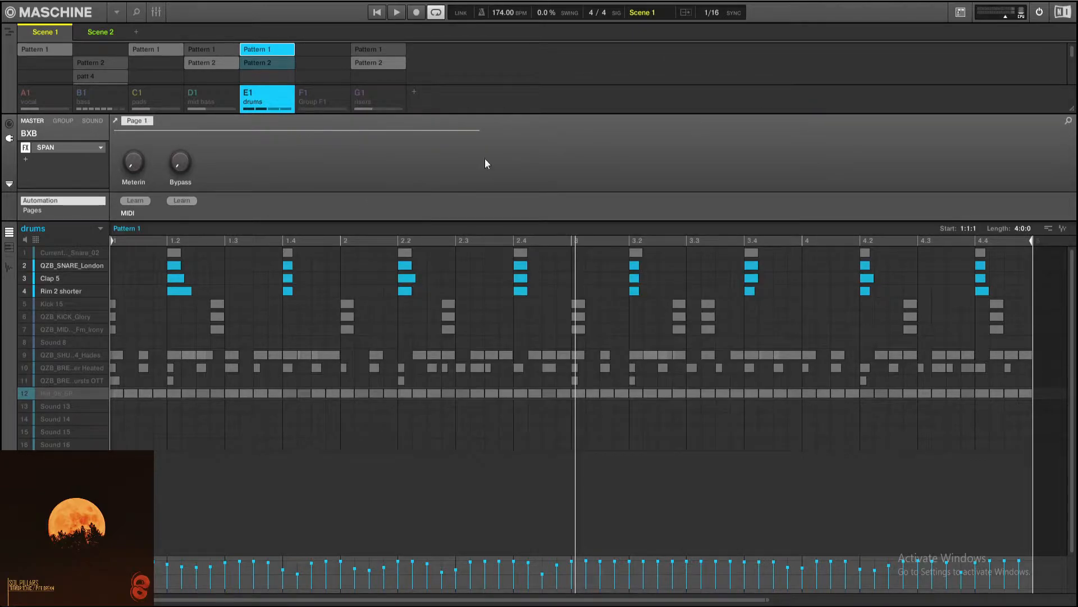
left_click(59, 264)
left_click(25, 252)
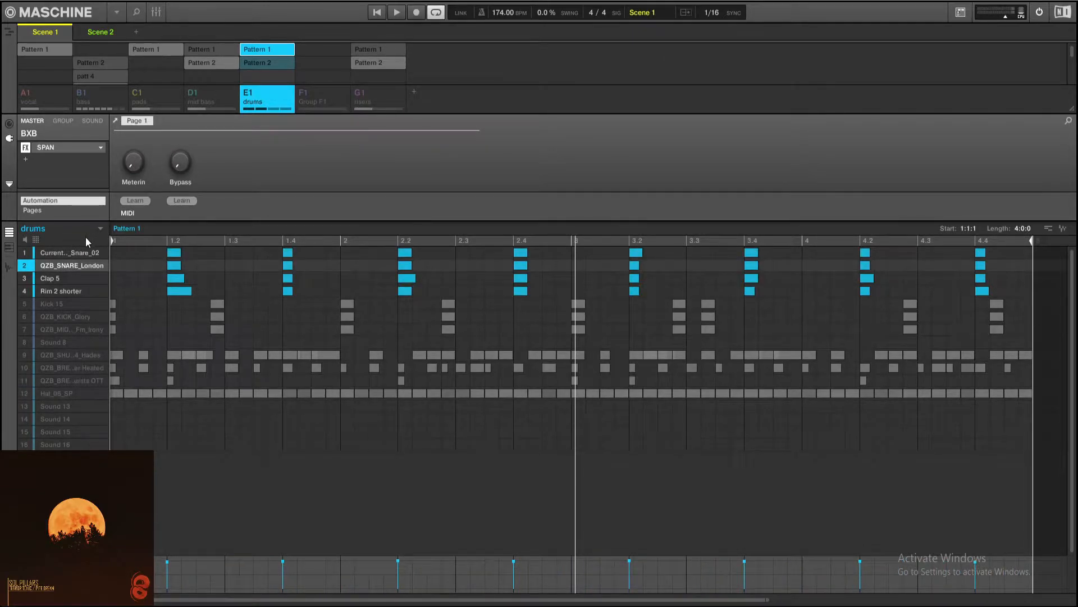
Show the sampler's FX and filter settings for the first snare layer.
left_click(63, 252)
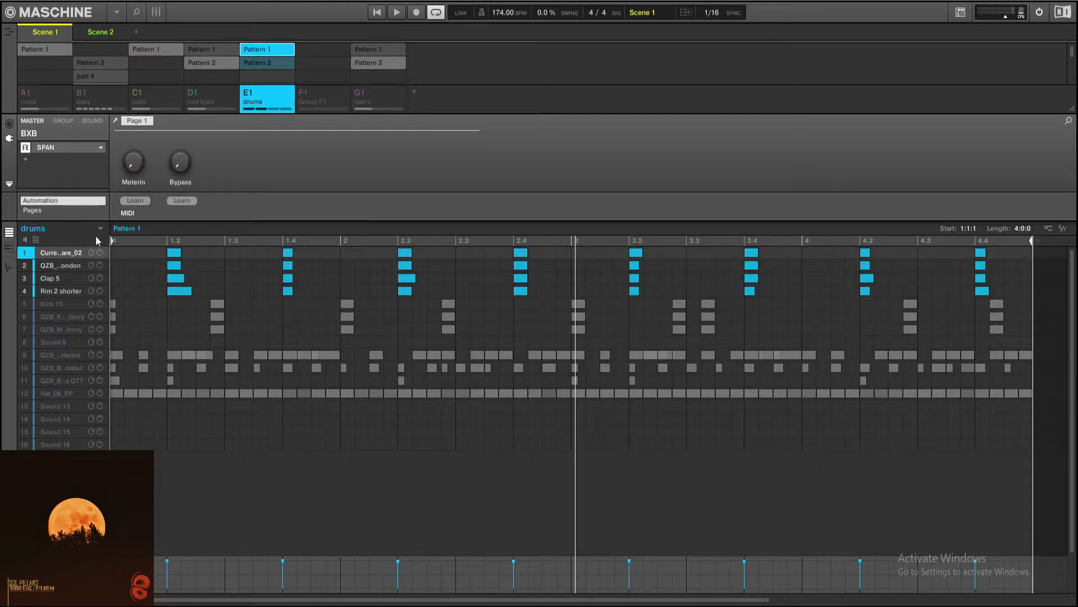
left_click(91, 120)
left_click(66, 149)
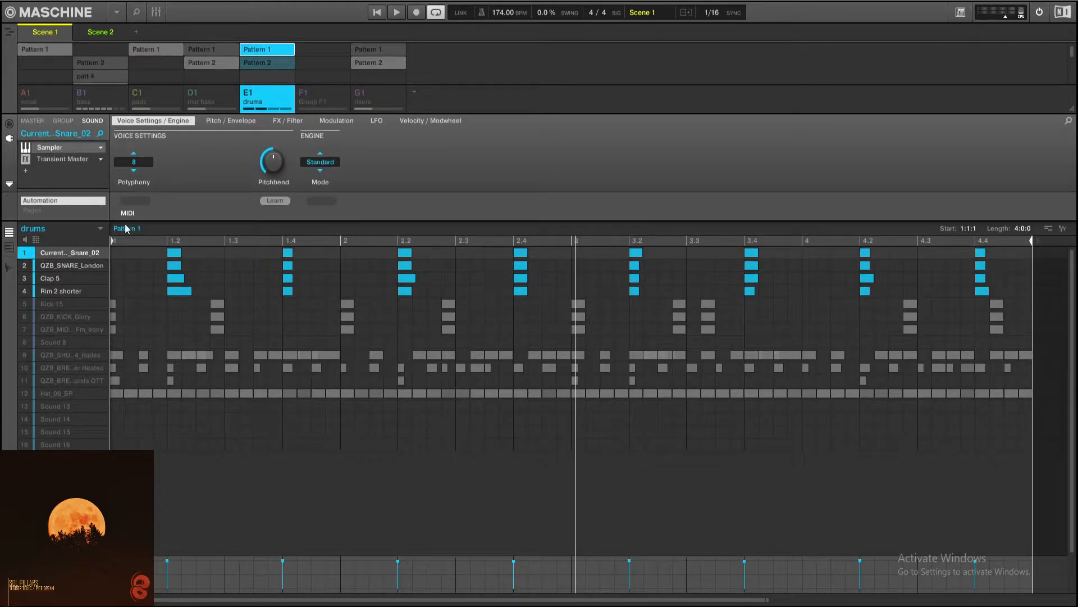
left_click(294, 121)
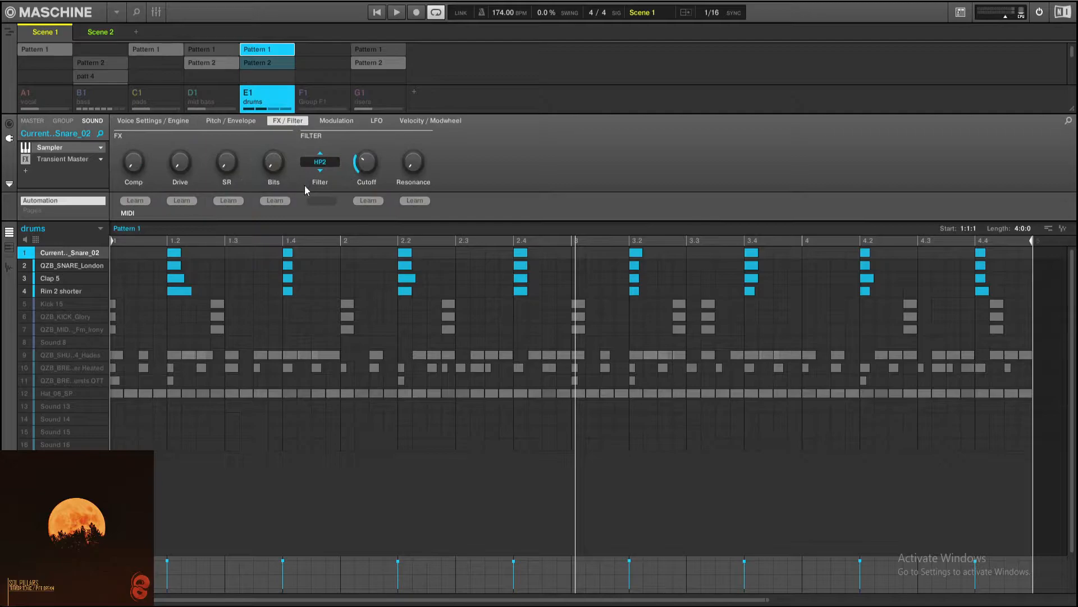
Examine the device settings of the QZB_SNARE_London, Clap 5 and Rim 2 shorter layers.
left_click(66, 264)
left_click(63, 279)
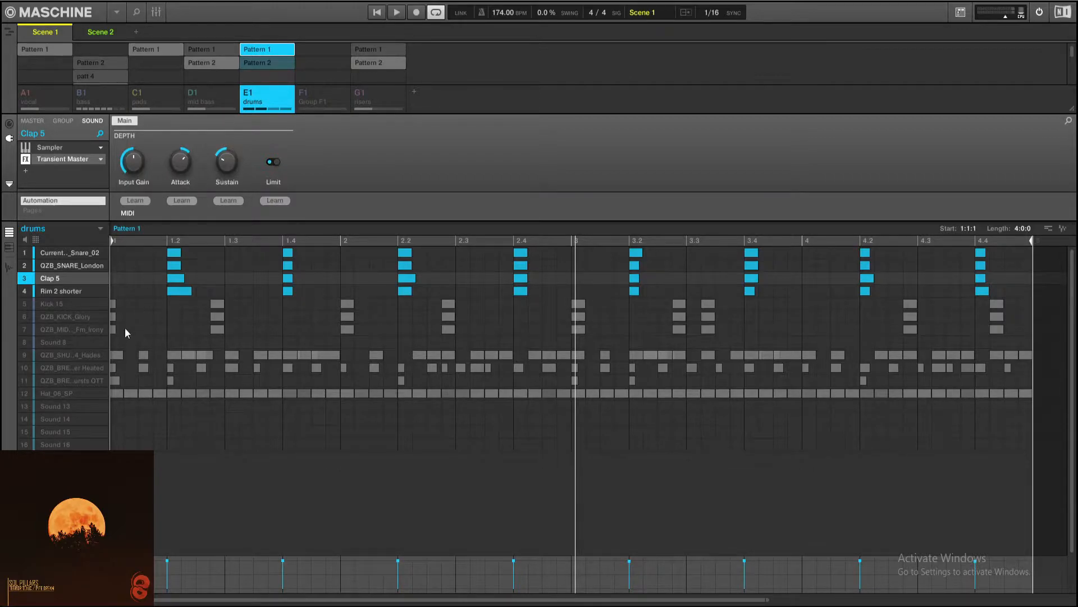
left_click(67, 291)
left_click(63, 278)
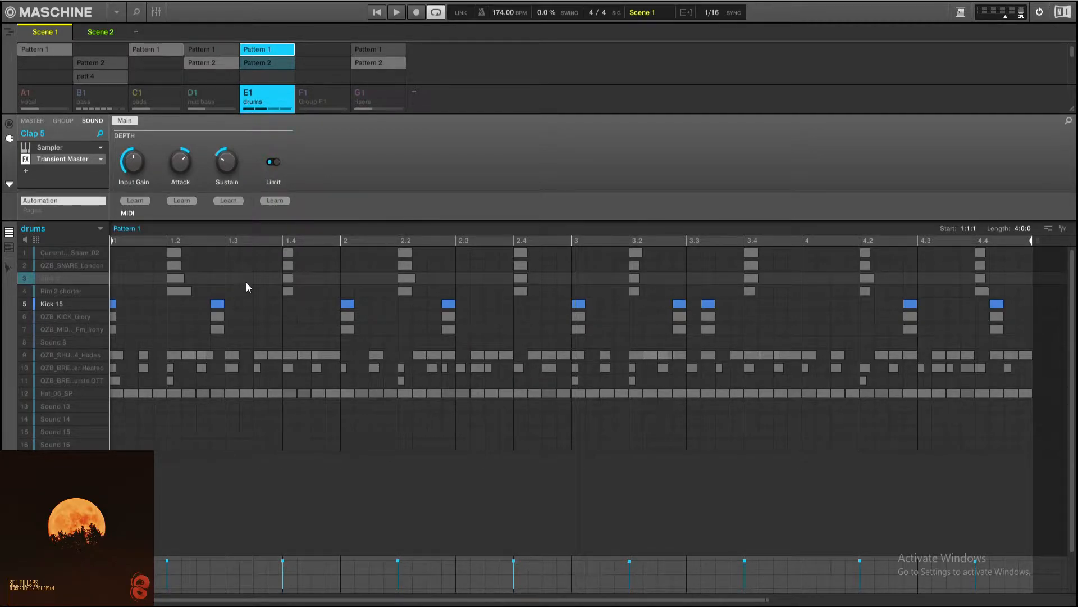
Solo the three kick layers, sounds 5 to 7, and listen to them together.
key("space")
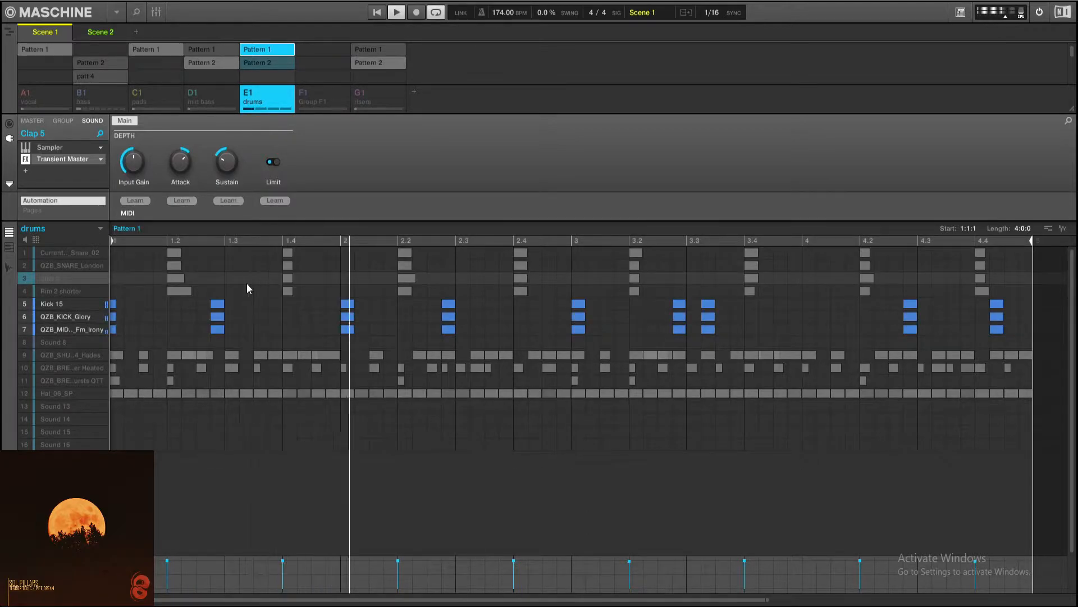
key("space")
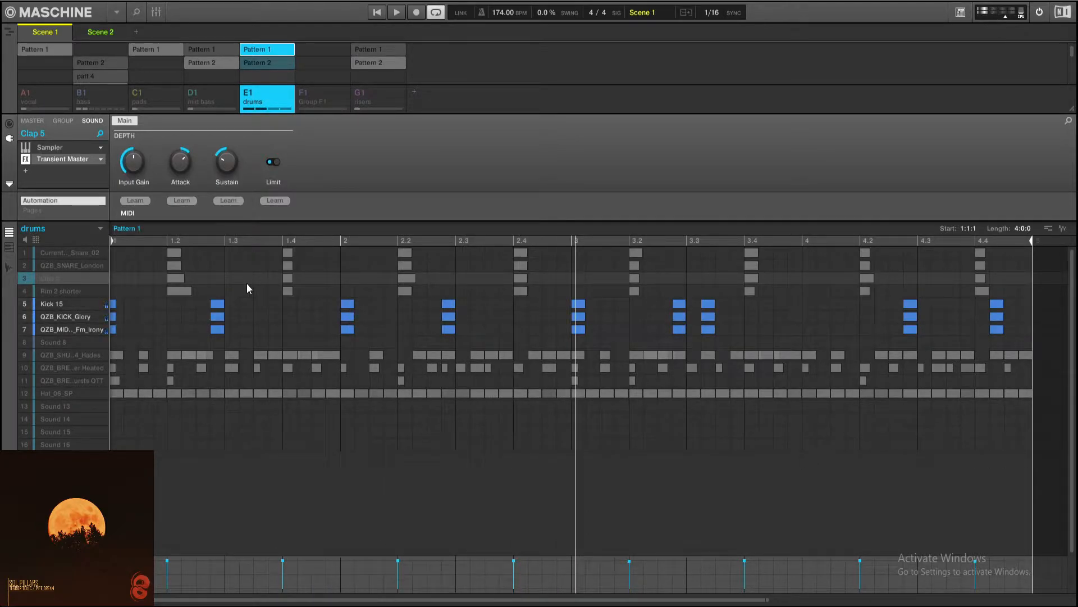
key("space")
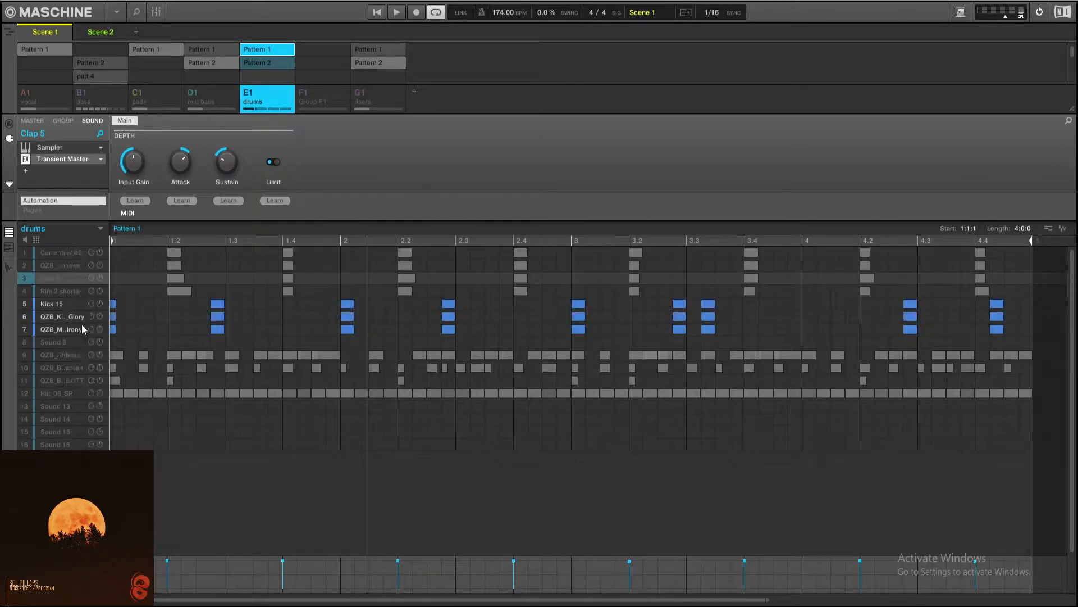
Examine the sampler's FX and filter settings for Kick 15, QZB_KICK_Glory and the Irony mid layer.
left_click(58, 301)
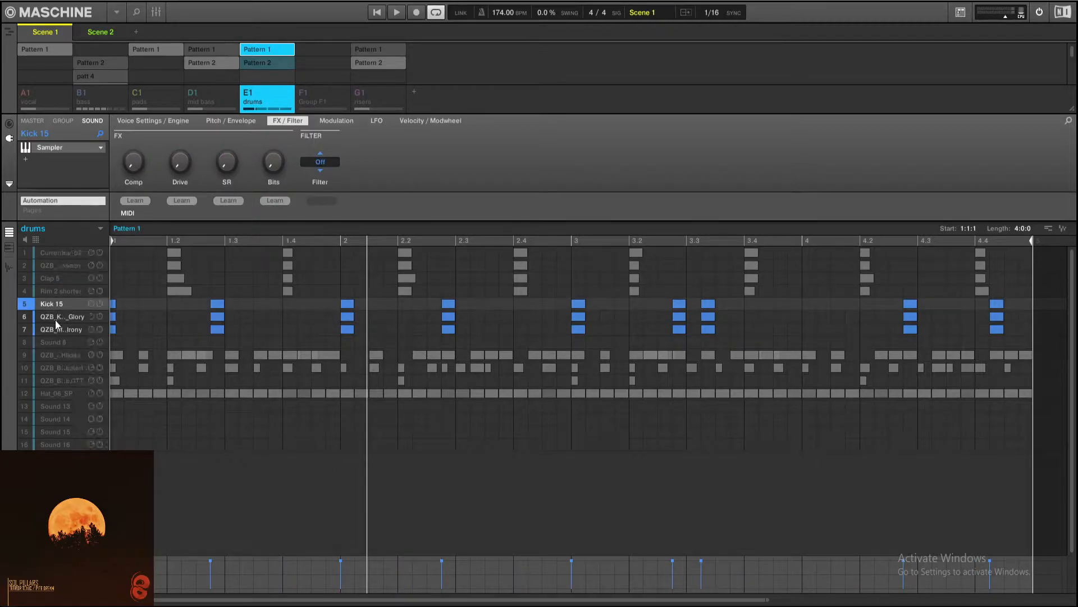
left_click(56, 317)
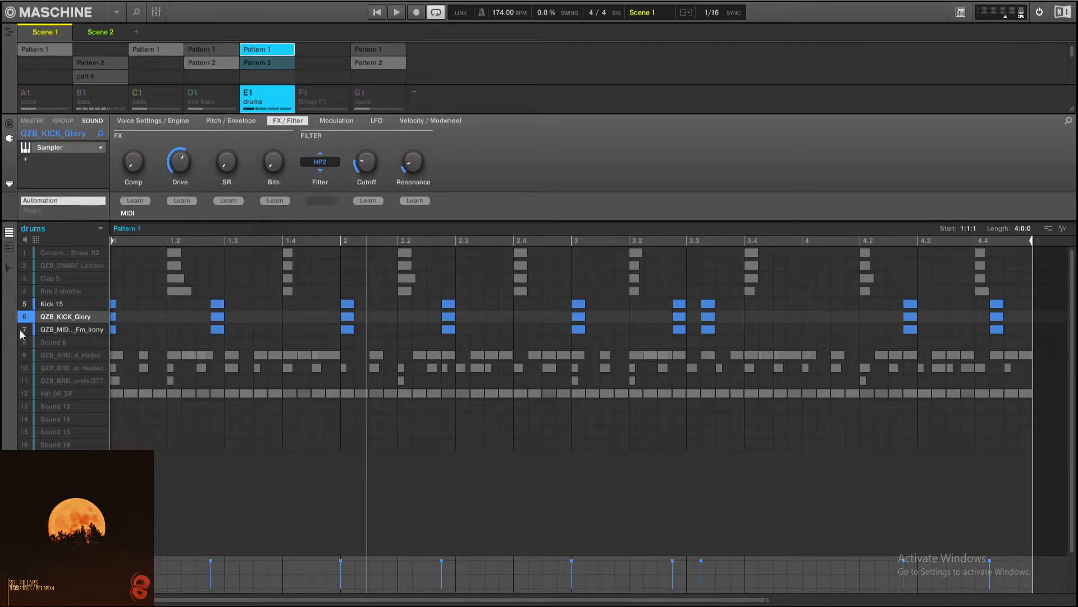
left_click(59, 331)
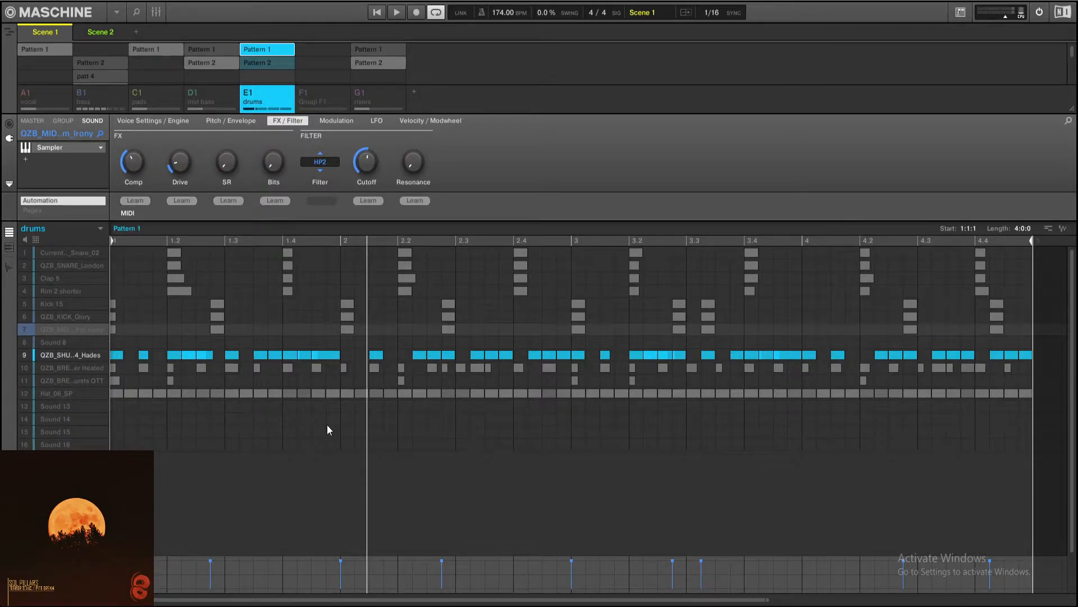
Display the slices of the QZB_SHUFFLE_174_Hades sample in the sample editor.
key("F9")
key("F10")
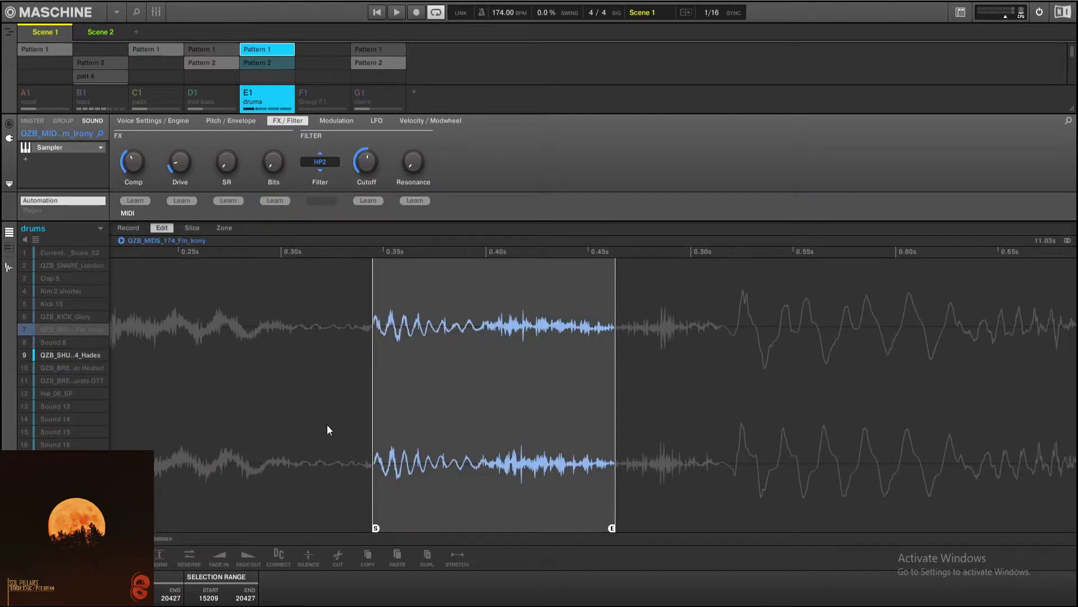
key("F11")
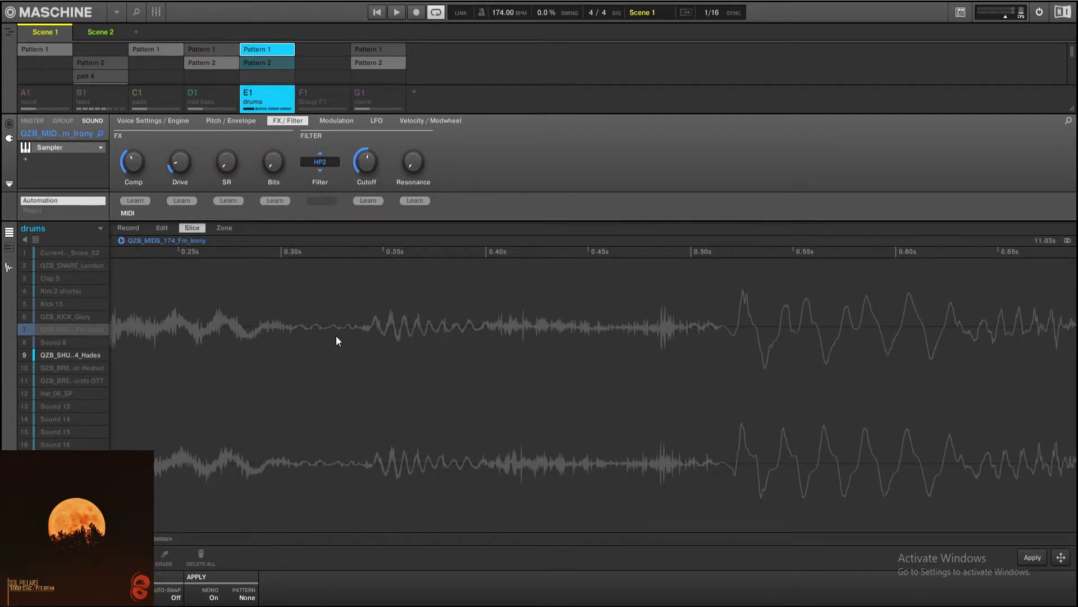
key("Down")
key("Down")
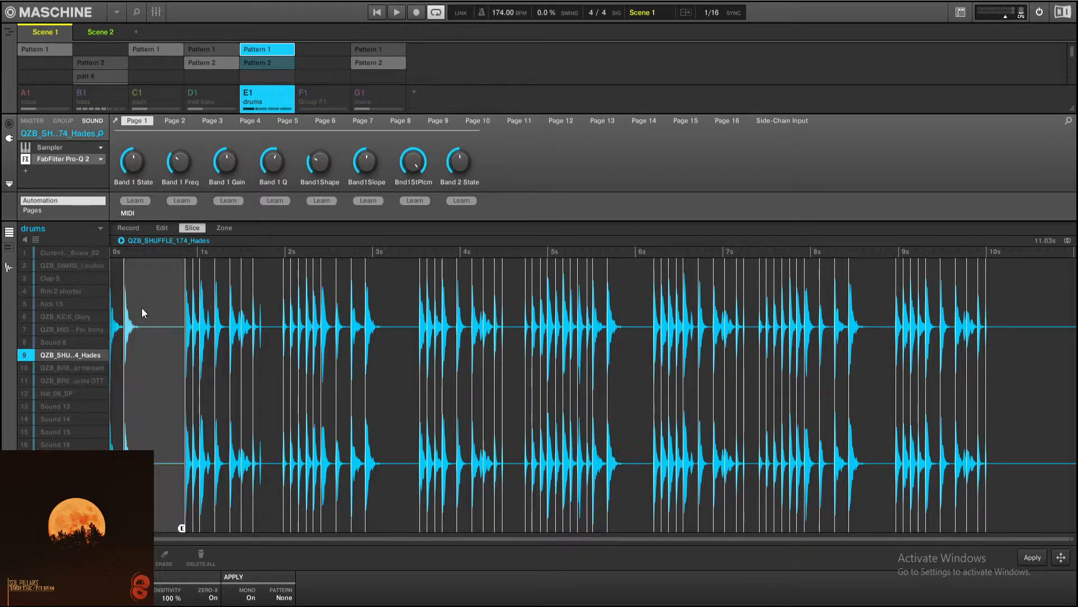
mouse_move(105, 296)
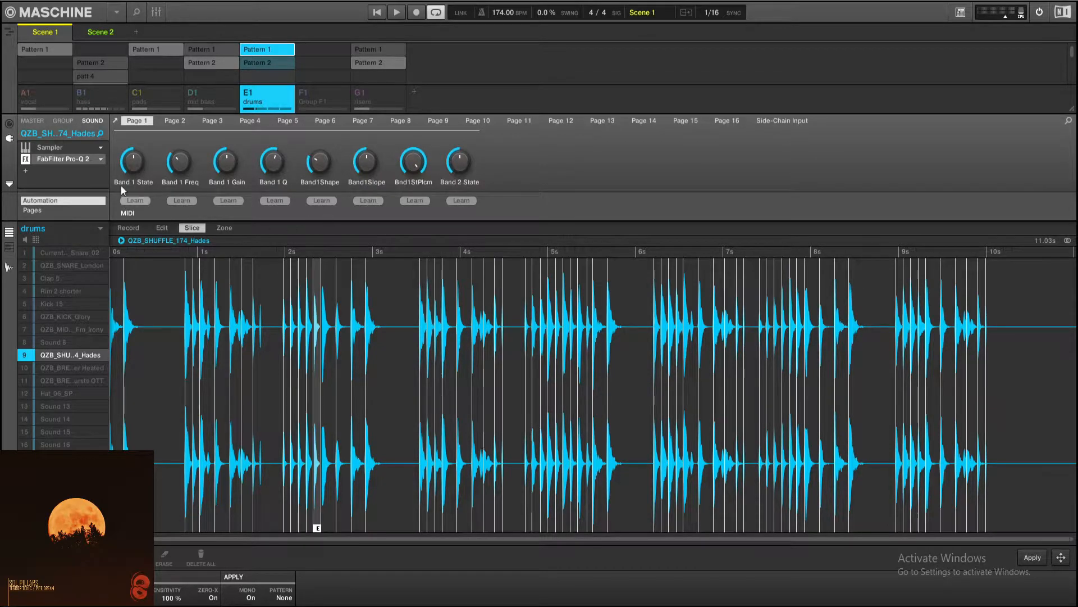
Play the soloed Hades shuffle in the pattern and show its full note sequence in the piano roll.
left_click(9, 267)
key("space")
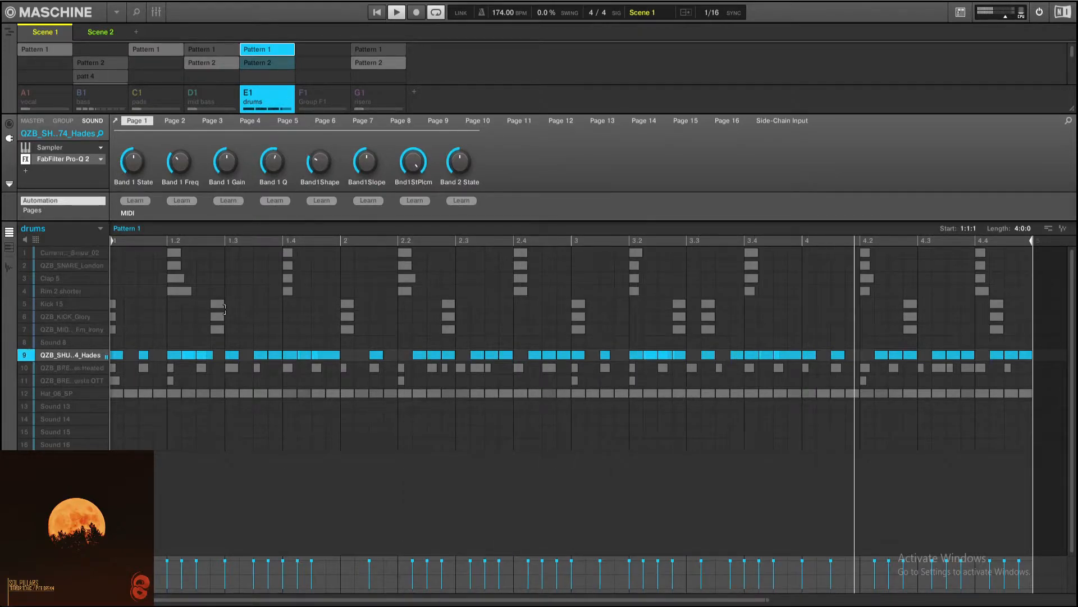
key("space")
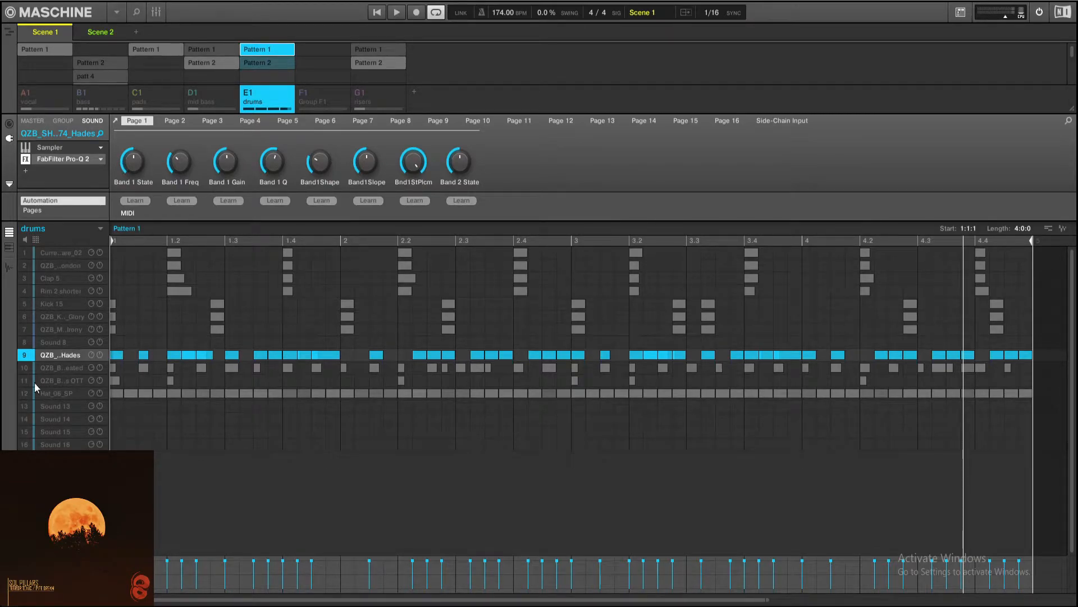
left_click(9, 248)
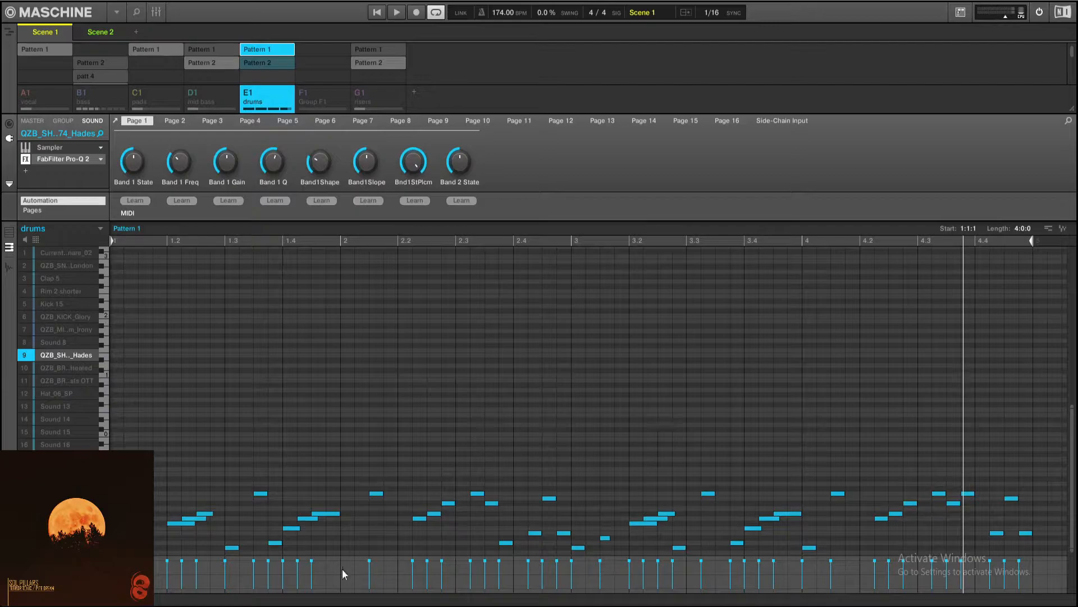
left_click_drag(119, 597, 412, 589)
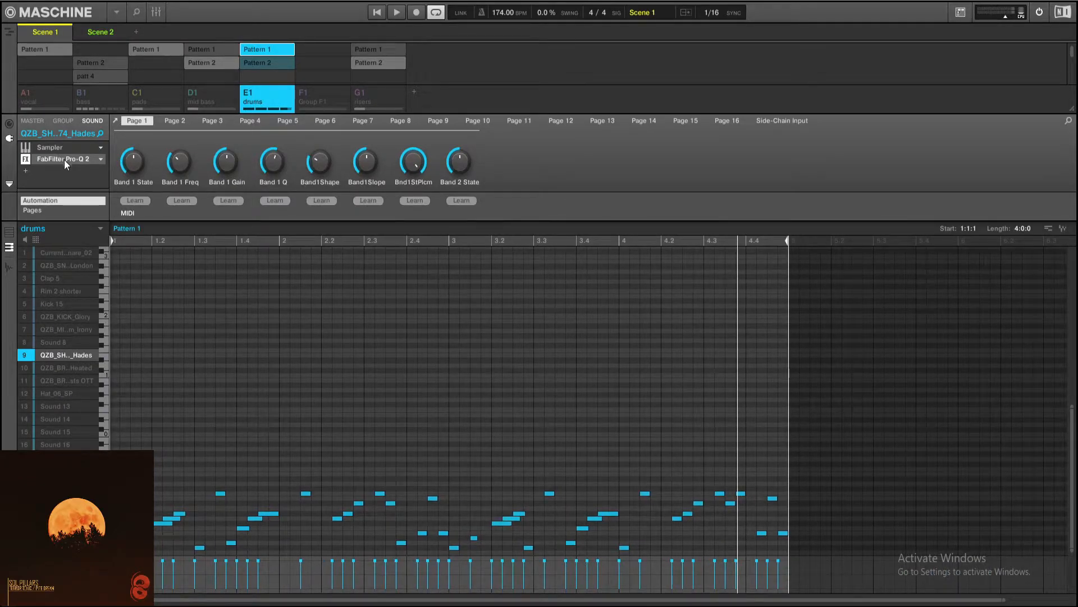
Examine the FabFilter Pro-Q 2 curve on the Hades shuffle and close the plug-in window.
left_click(62, 160)
left_click_drag(358, 22, 543, 99)
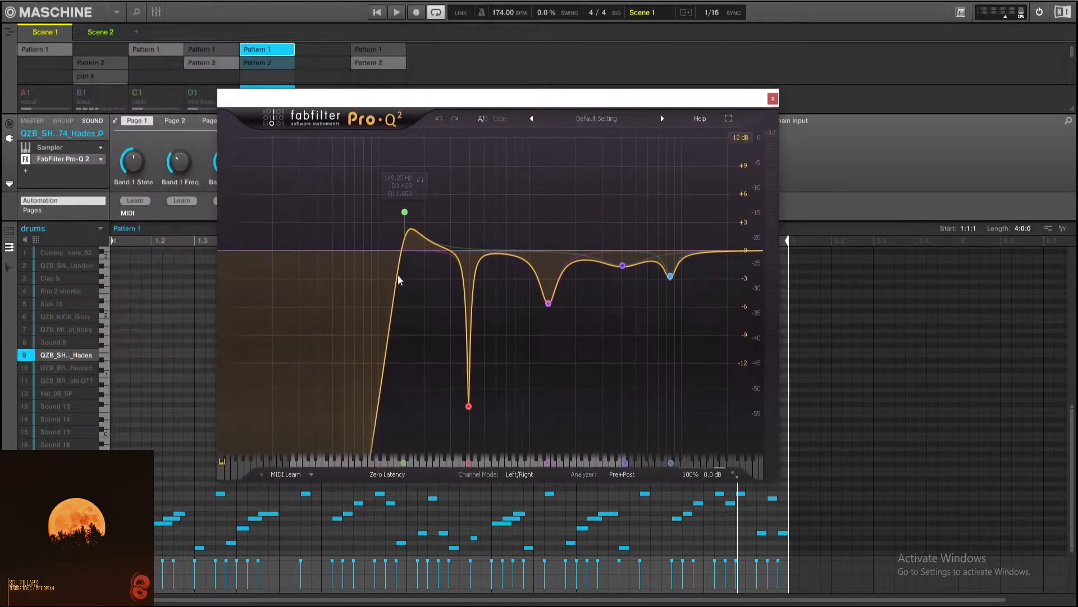
left_click_drag(452, 340, 613, 366)
left_click(772, 101)
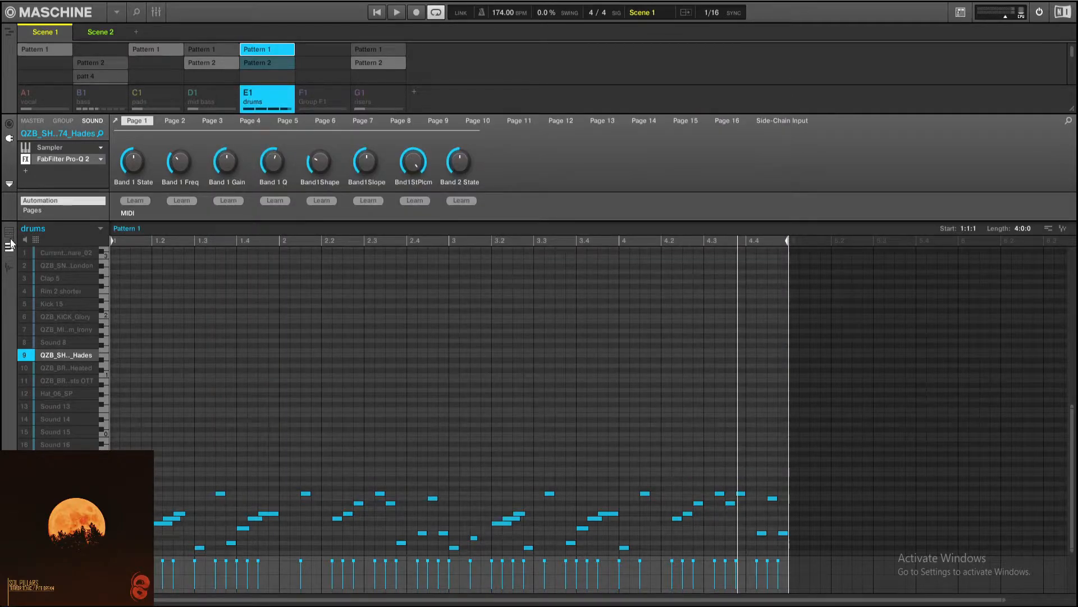
Audition the soloed QZB_BREAKS Heated layer, and play it together with the snares, kicks and Hades shuffle.
left_click(66, 369)
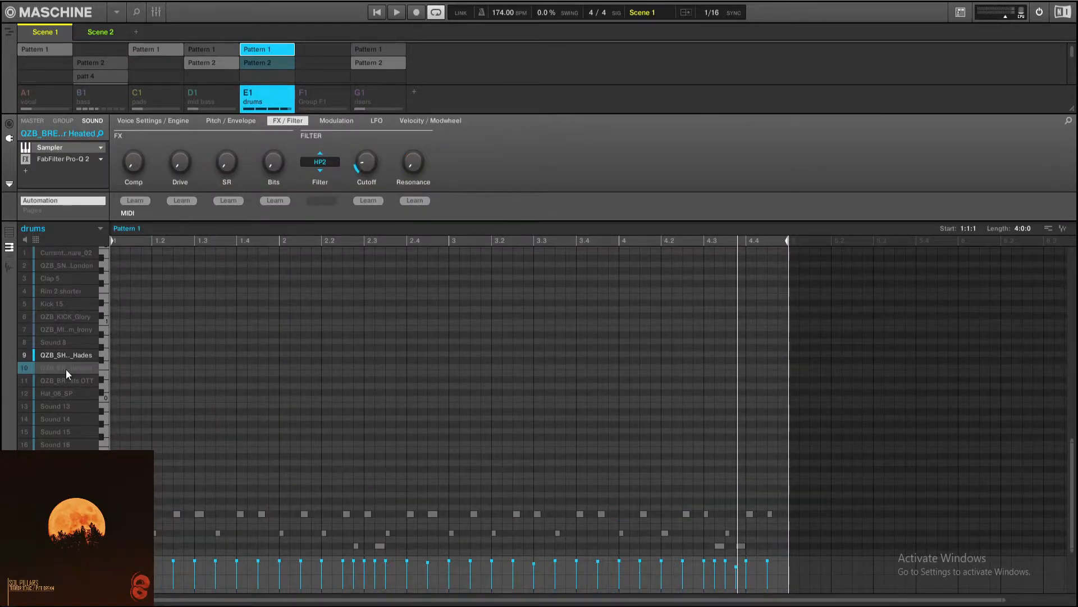
key("space")
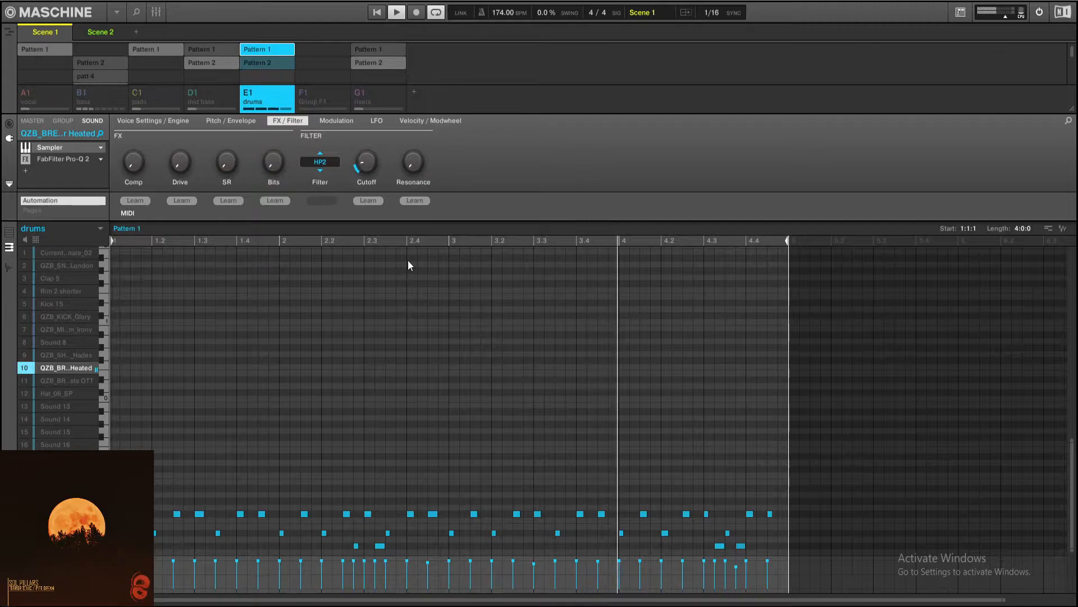
key("space")
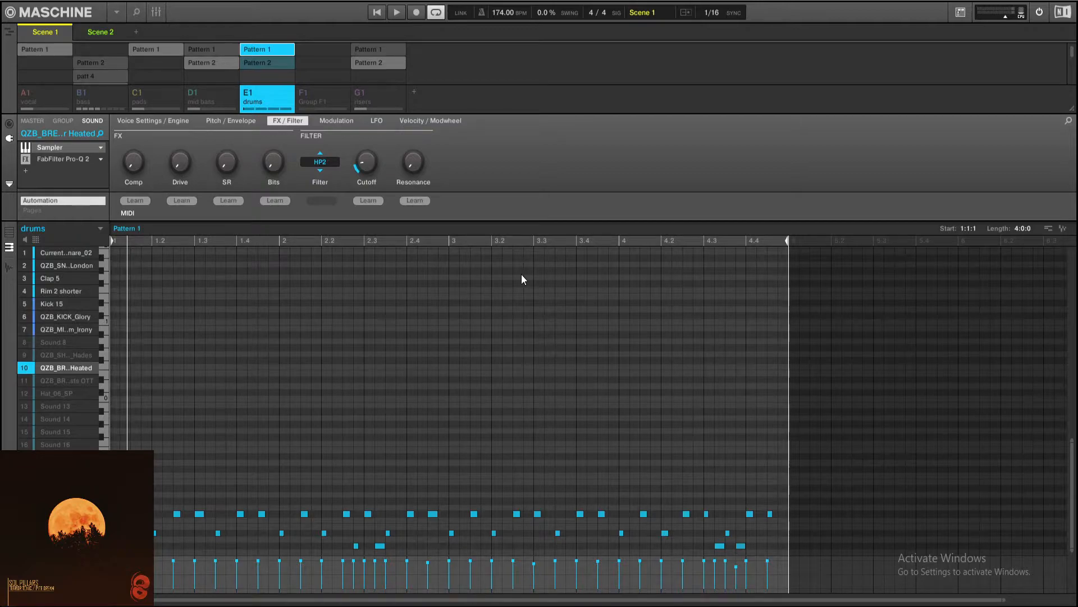
key("space")
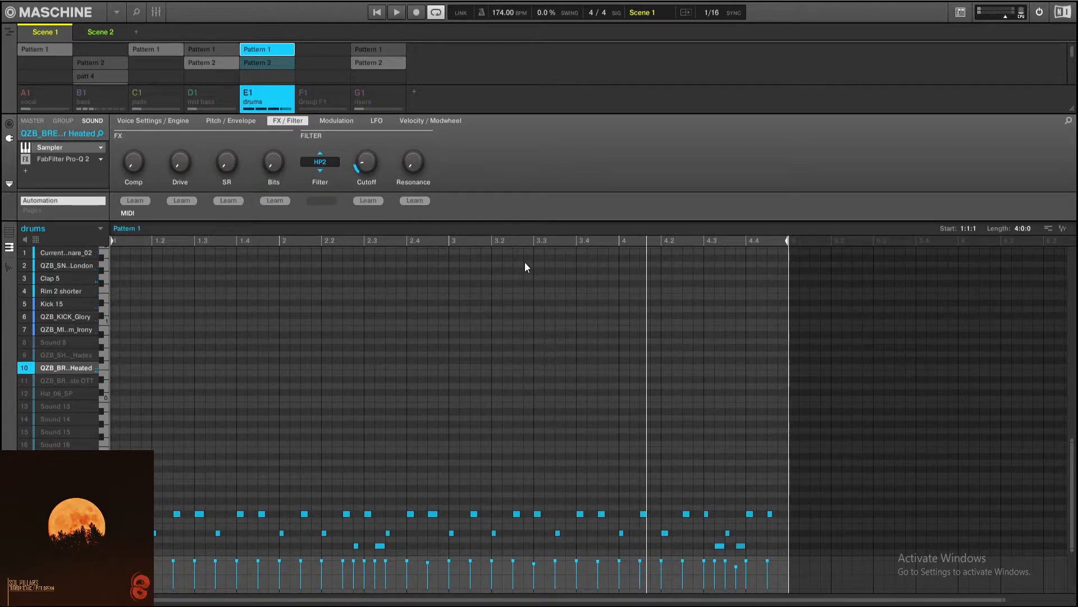
key("space")
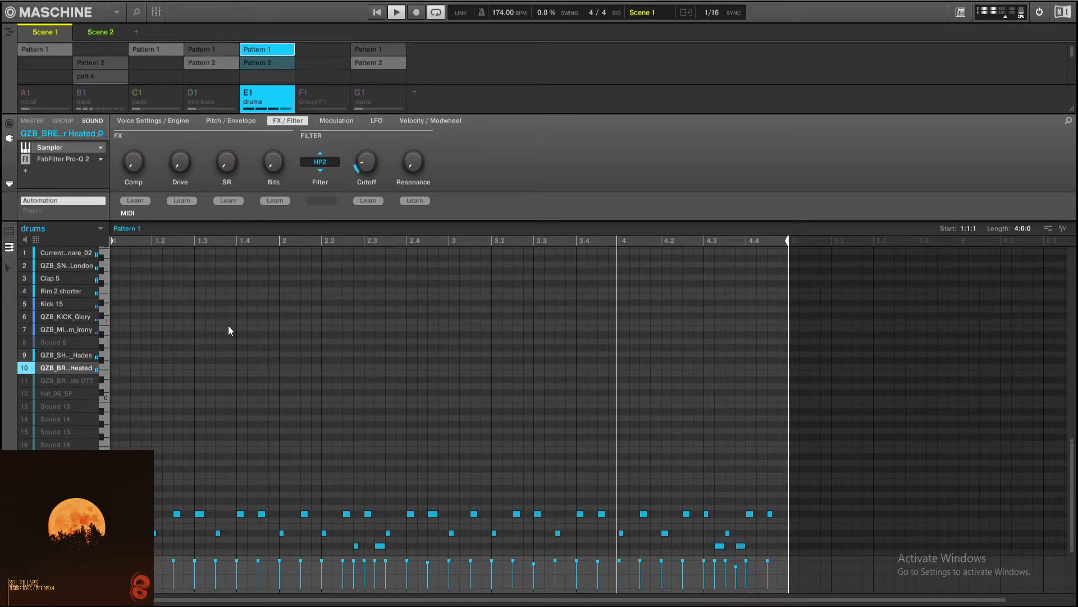
Examine the playing drum mix in the master channel's SPAN spectrum analyser and close the plug-in window.
left_click(33, 121)
left_click(60, 148)
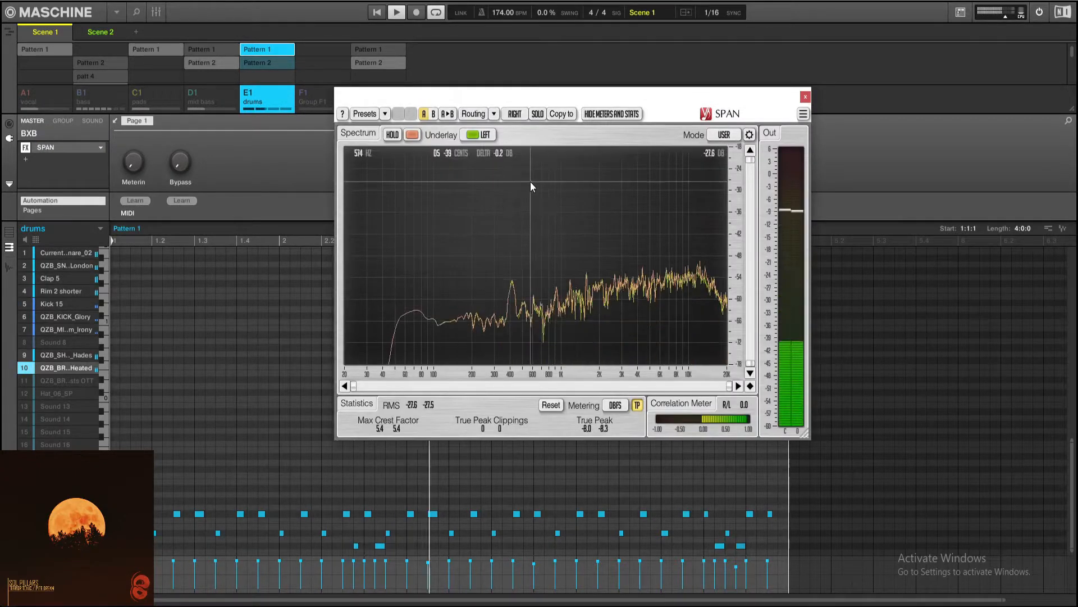
left_click(806, 96)
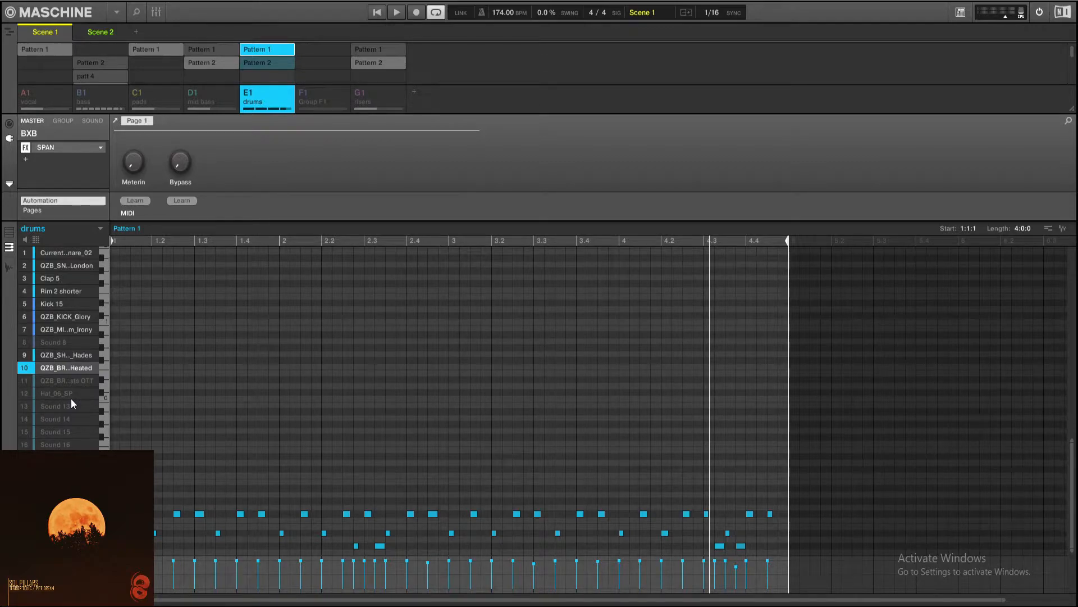
Solo the QZB_BREAKS_174_Noise Bursts OTT sound and display its sample waveform in the slice view.
left_click(52, 382)
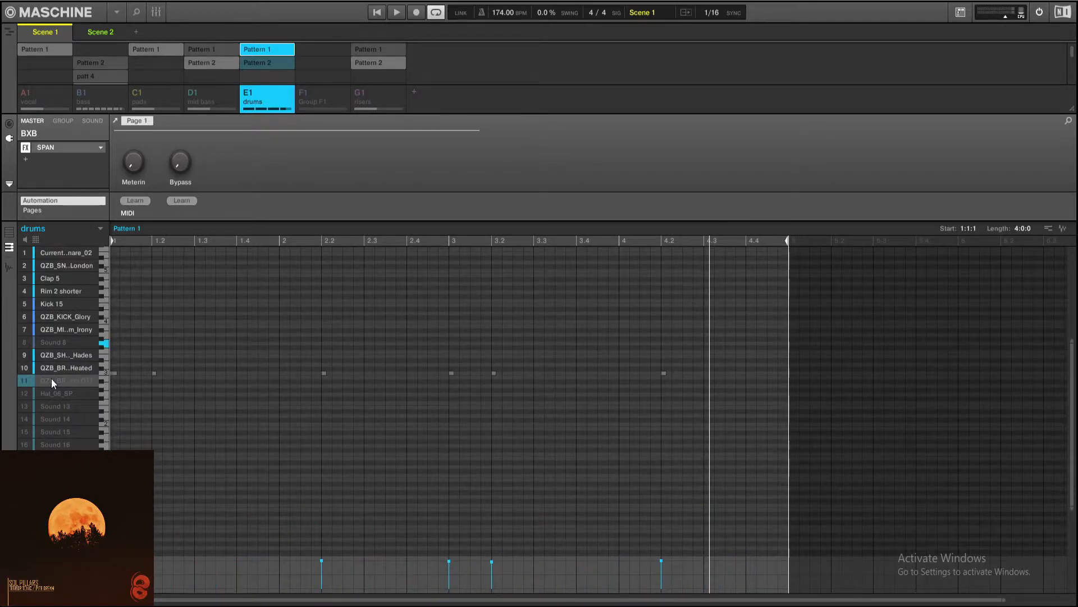
left_click(52, 379)
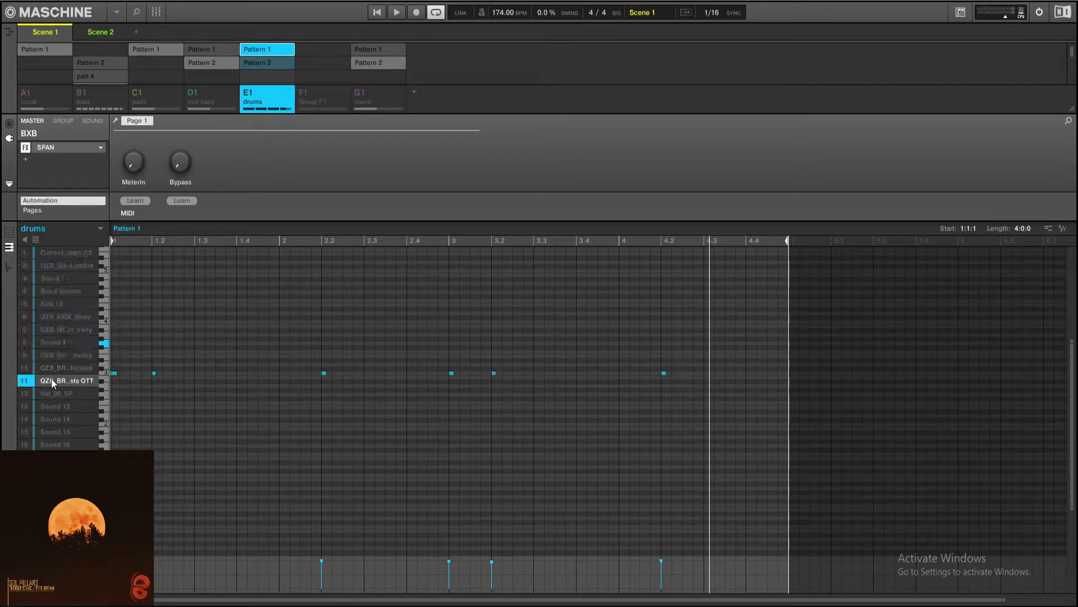
left_click(8, 268)
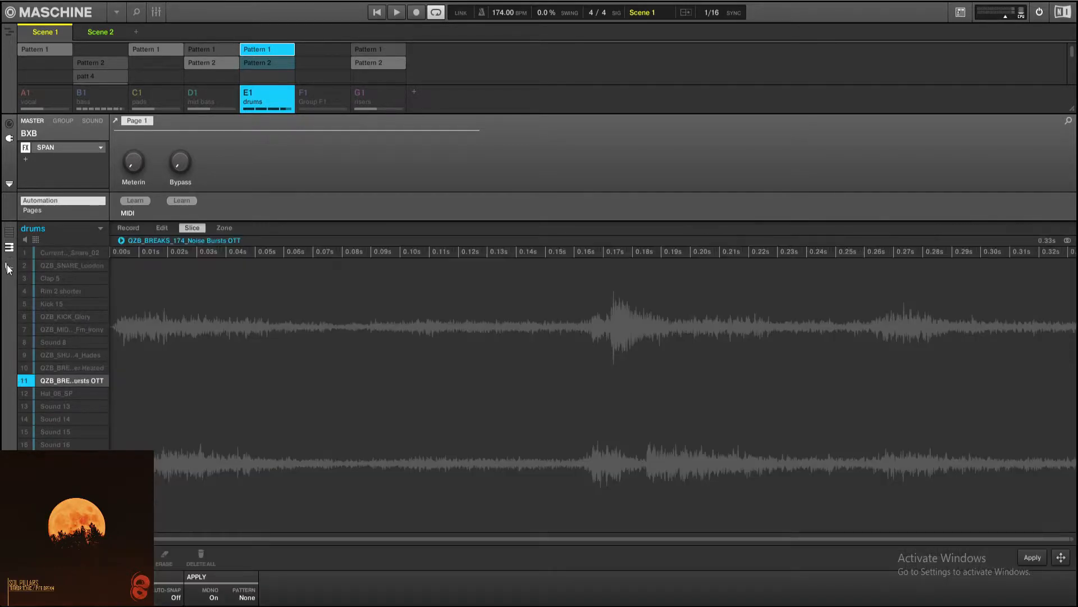
Show all drum layers in the pattern grid and play the soloed Noise Bursts OTT hits.
left_click(8, 268)
left_click(9, 232)
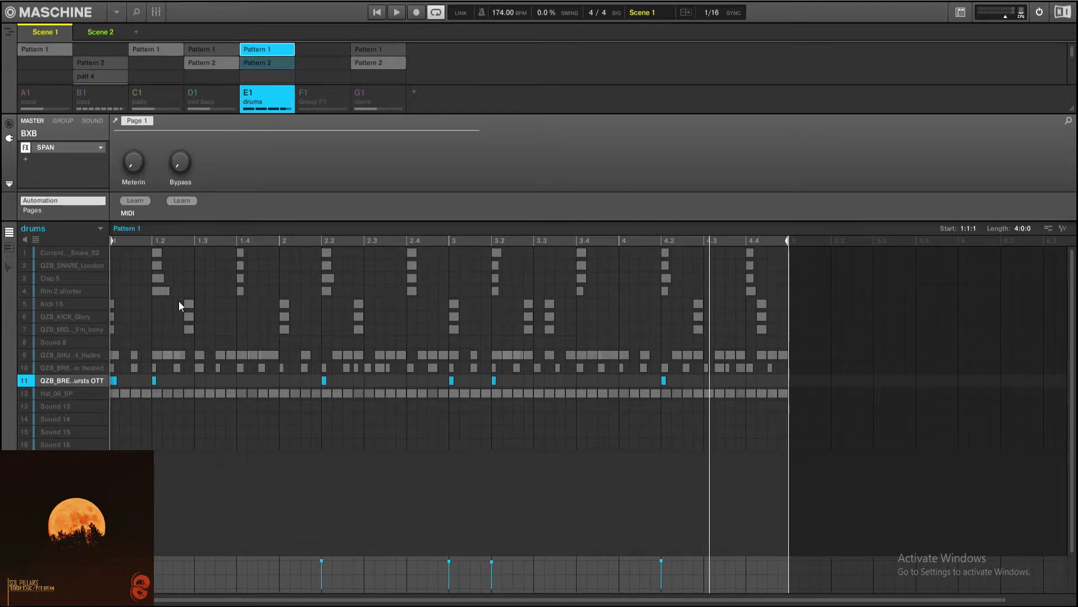
key("space")
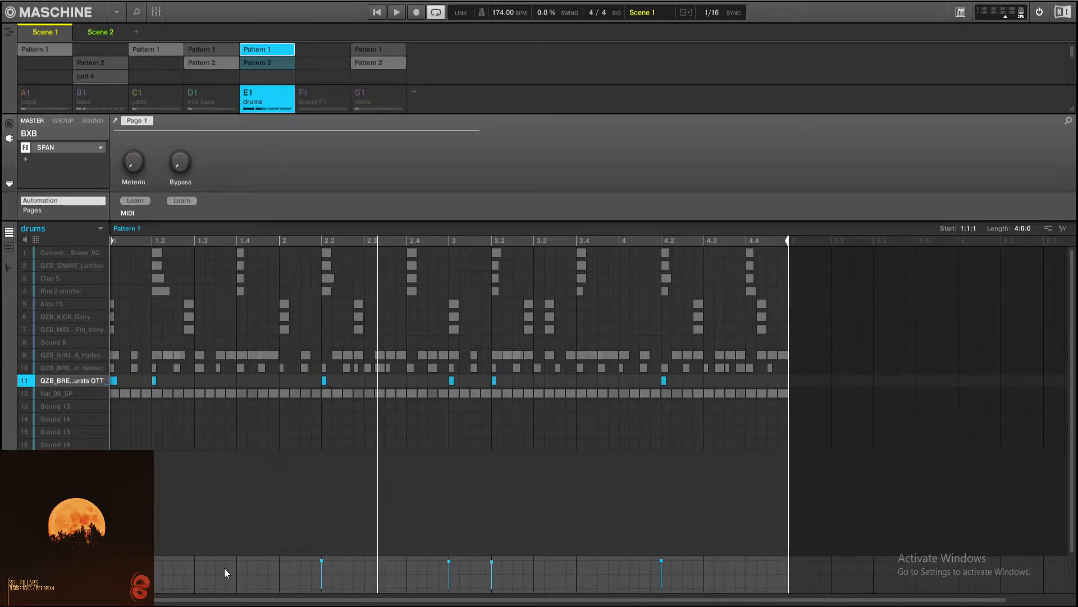
Solo Hat_06_SP and examine its note velocities, highlighting the notes in the second half of the pattern.
key("Down")
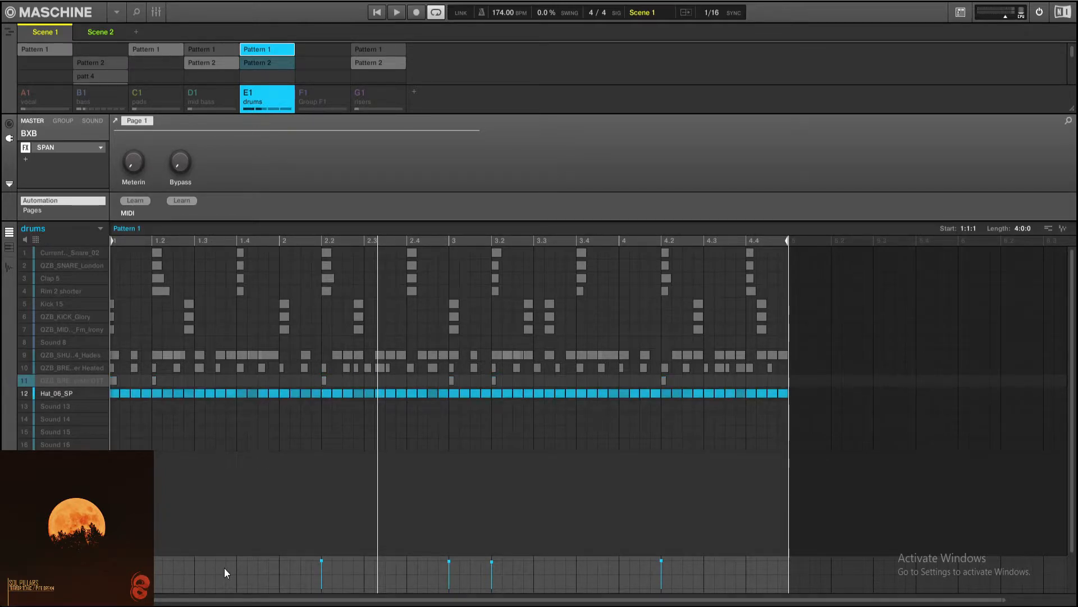
left_click(52, 390)
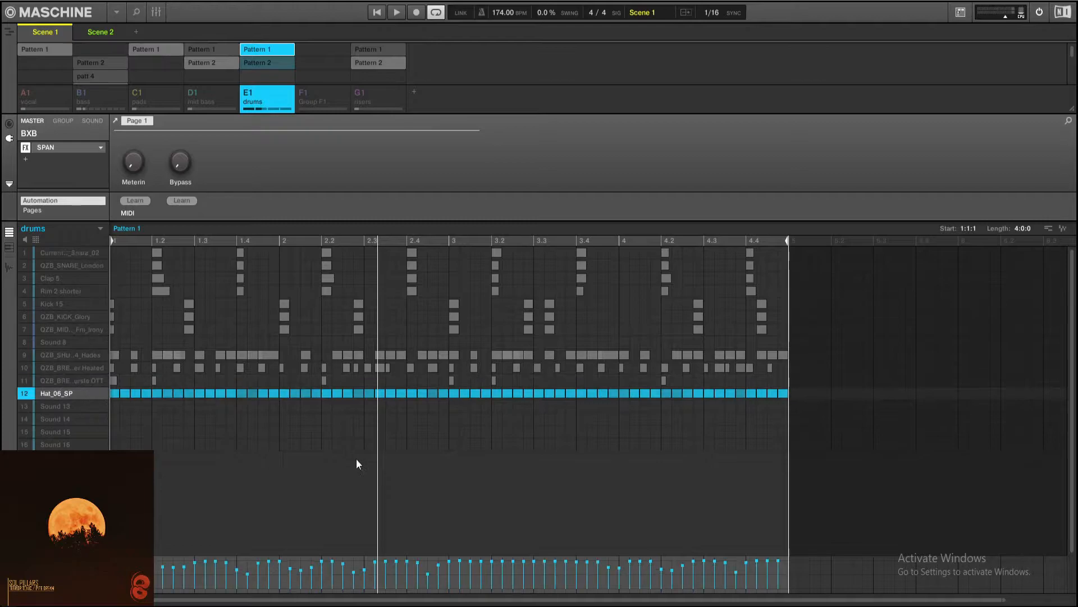
left_click_drag(831, 581, 470, 481)
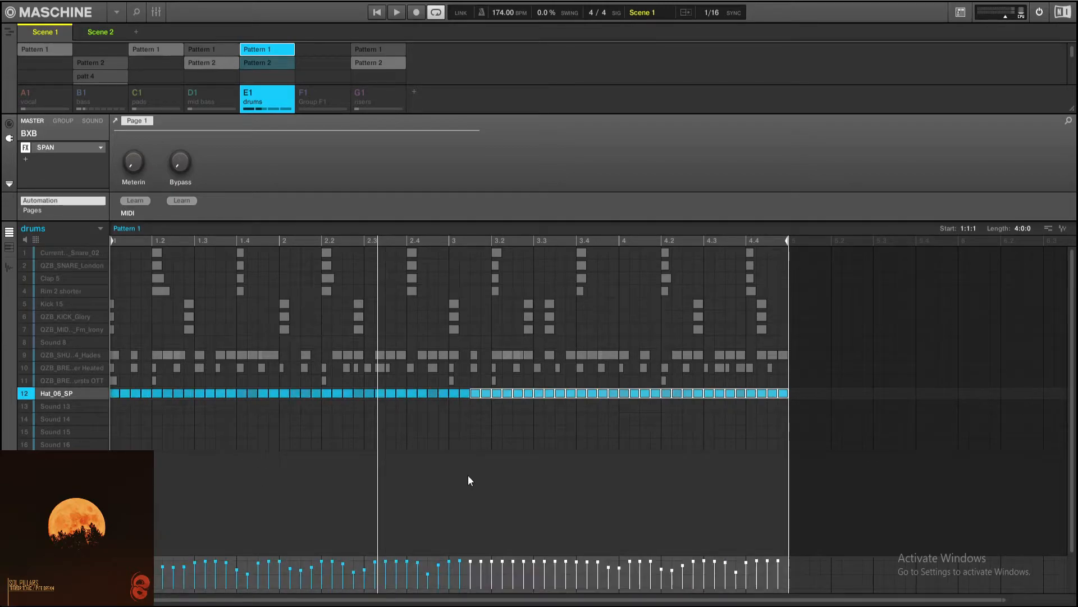
left_click(476, 407)
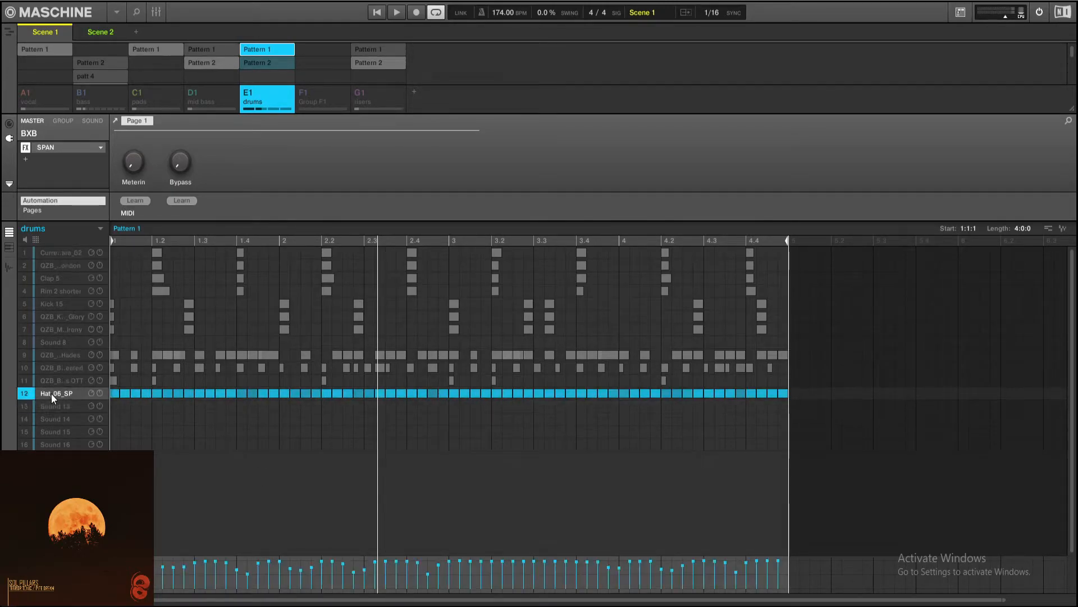
Play the soloed Hat_06_SP layer, and play the full drum pattern with every sound unsoloed.
key("space")
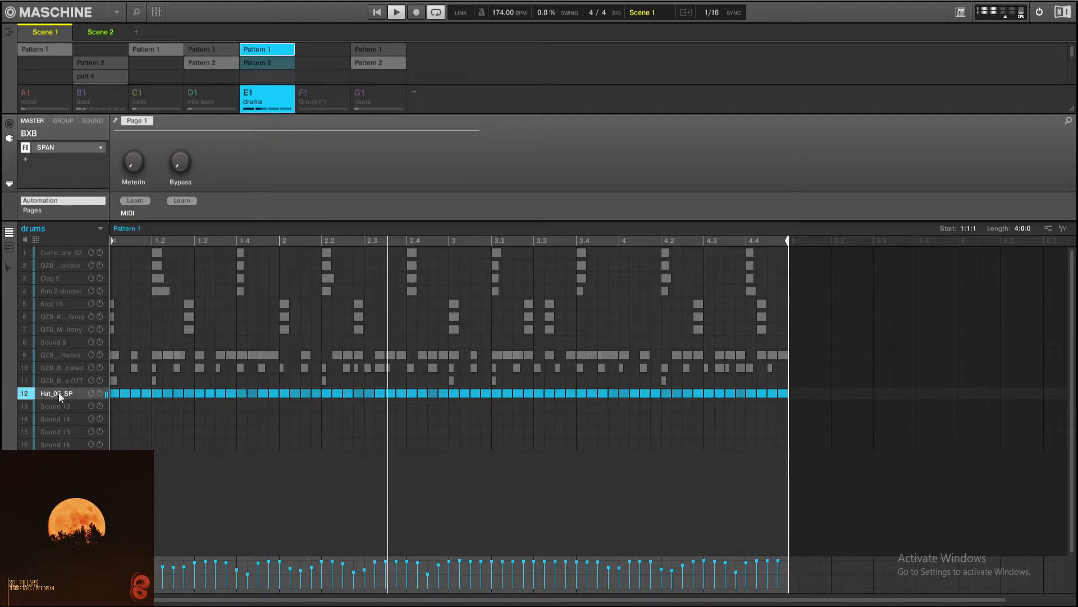
key("space")
key("s")
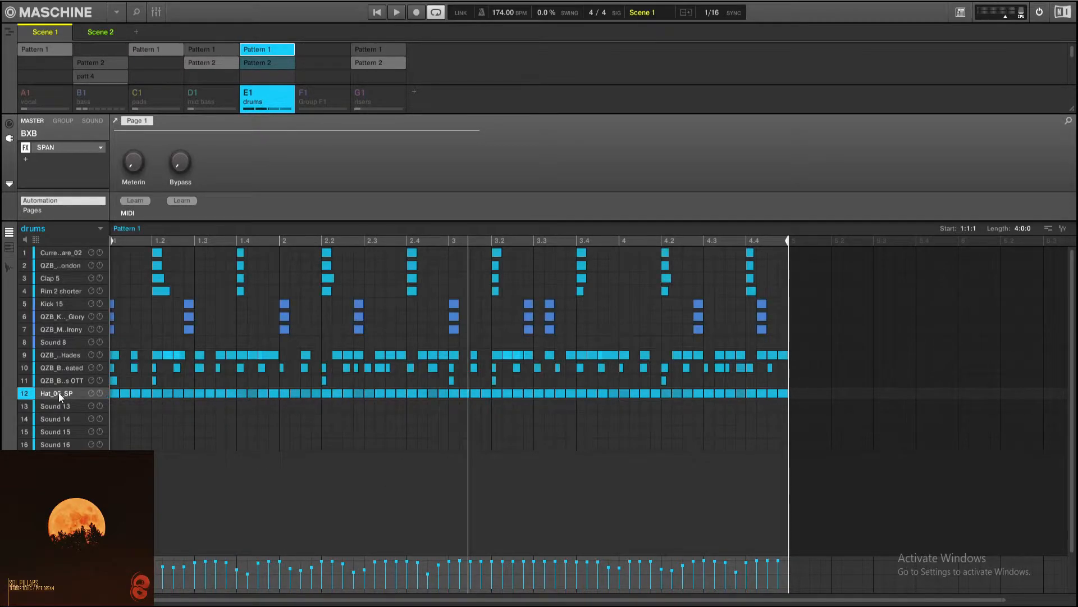
key("space")
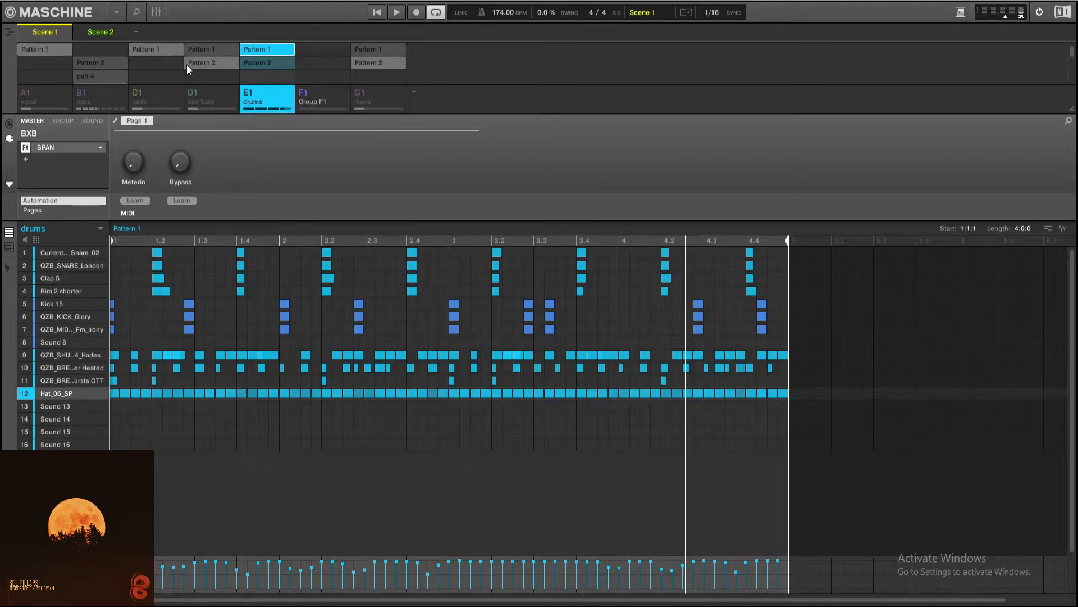
Show the mixer and examine the Solid EQ and SPAN effects on the drums group.
left_click(156, 13)
left_click(156, 14)
left_click(157, 13)
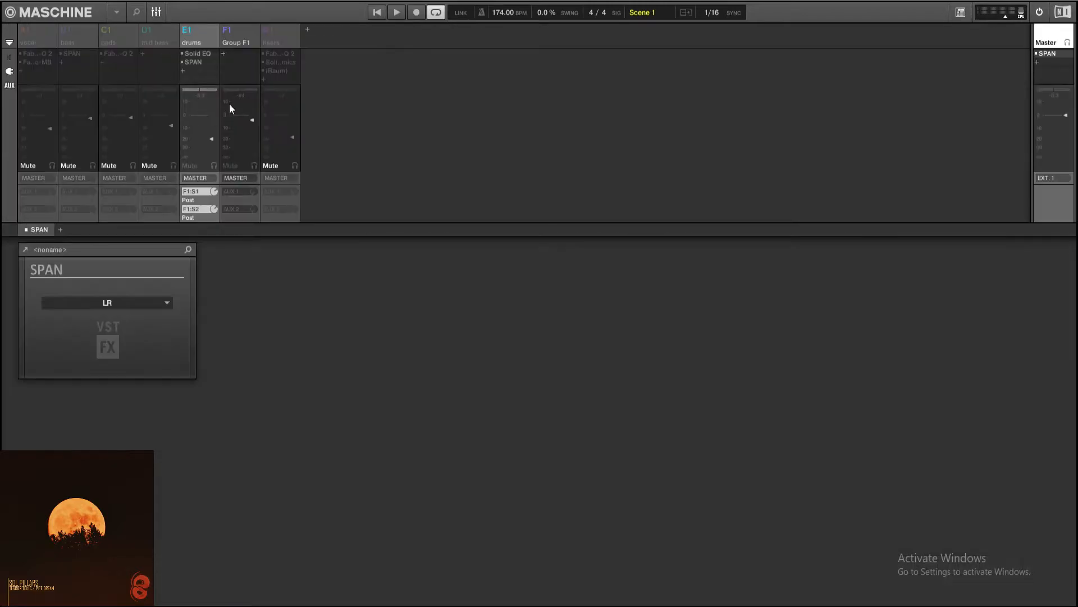
left_click(240, 36)
left_click(205, 35)
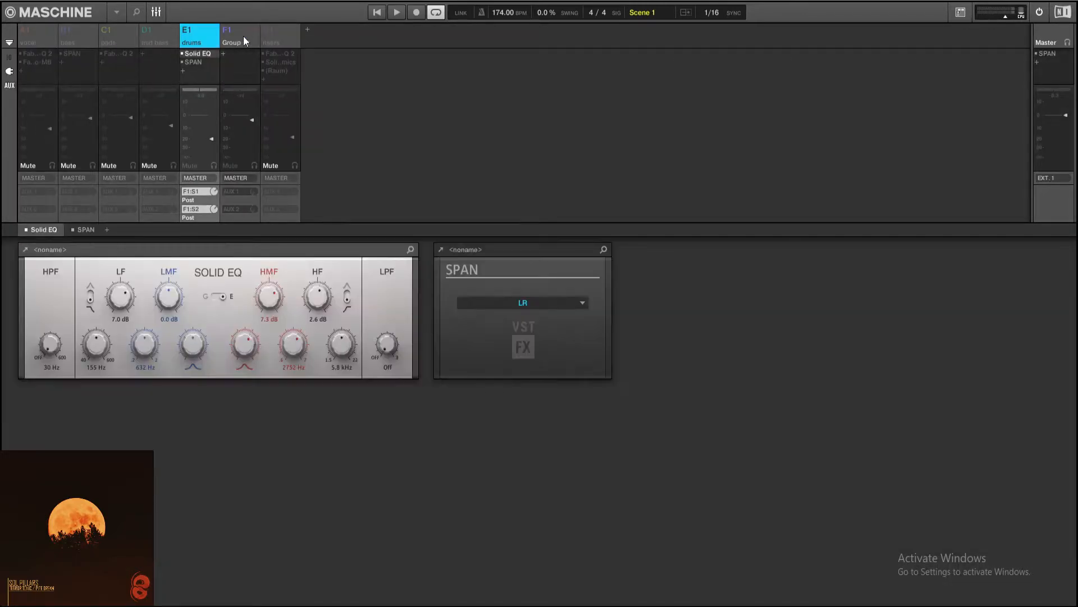
Review the drums group's auxiliary sends to F1:S1 and F1:S2 in the mixer.
left_click(8, 58)
left_click(8, 58)
left_click(199, 41)
left_click(202, 199)
Expand Group F1 into its individual sounds and examine the Solid EQ and Solid Bus Comp on sound 1.
left_click(234, 34)
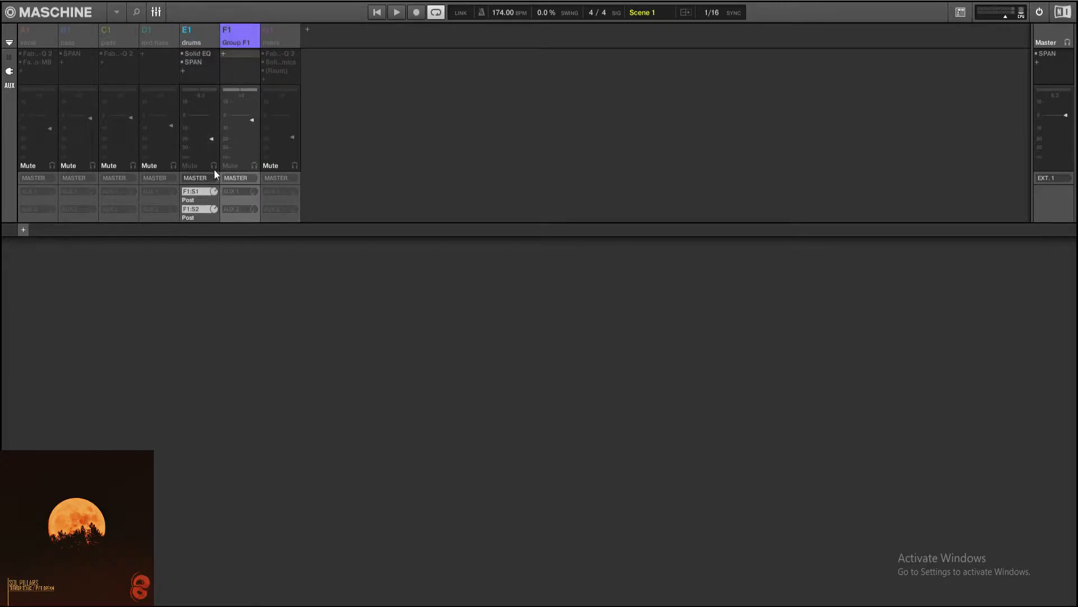
left_click(237, 33)
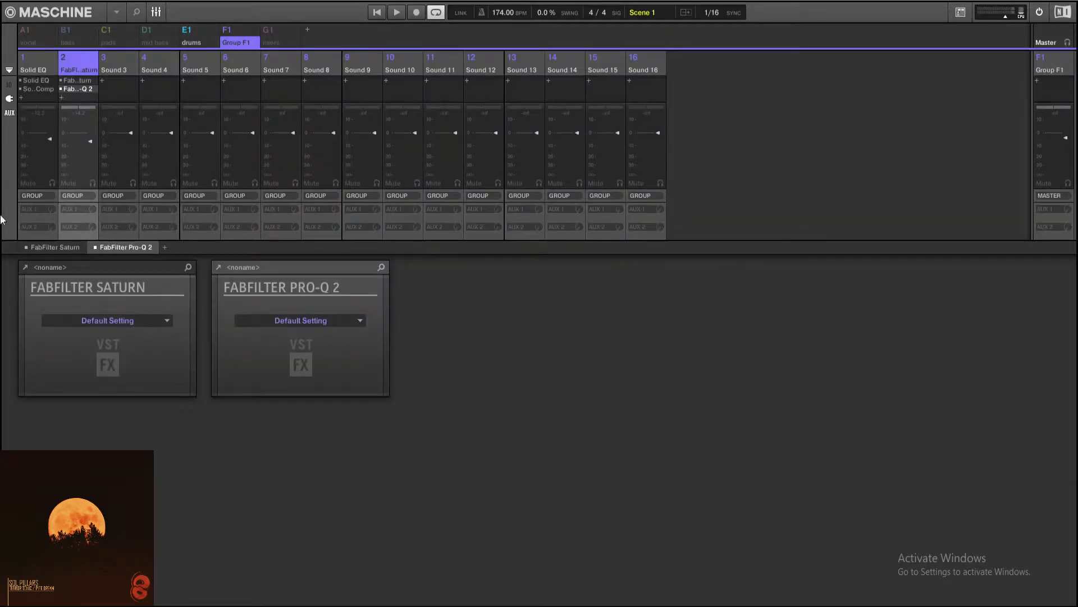
left_click(37, 61)
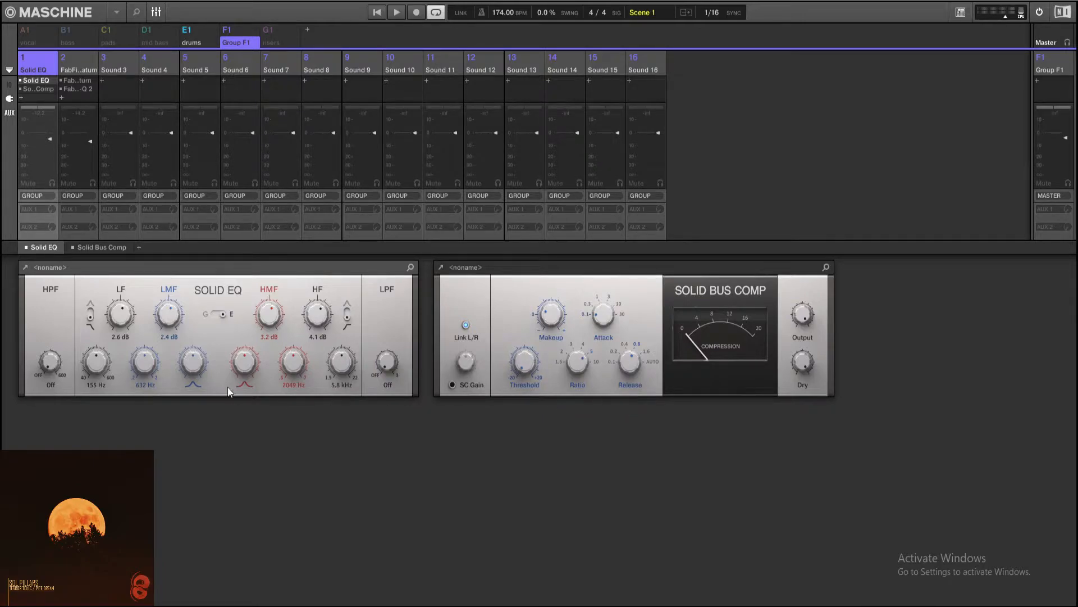
Examine the FabFilter Saturn drive and tone settings on sound 2 of Group F1.
left_click(79, 57)
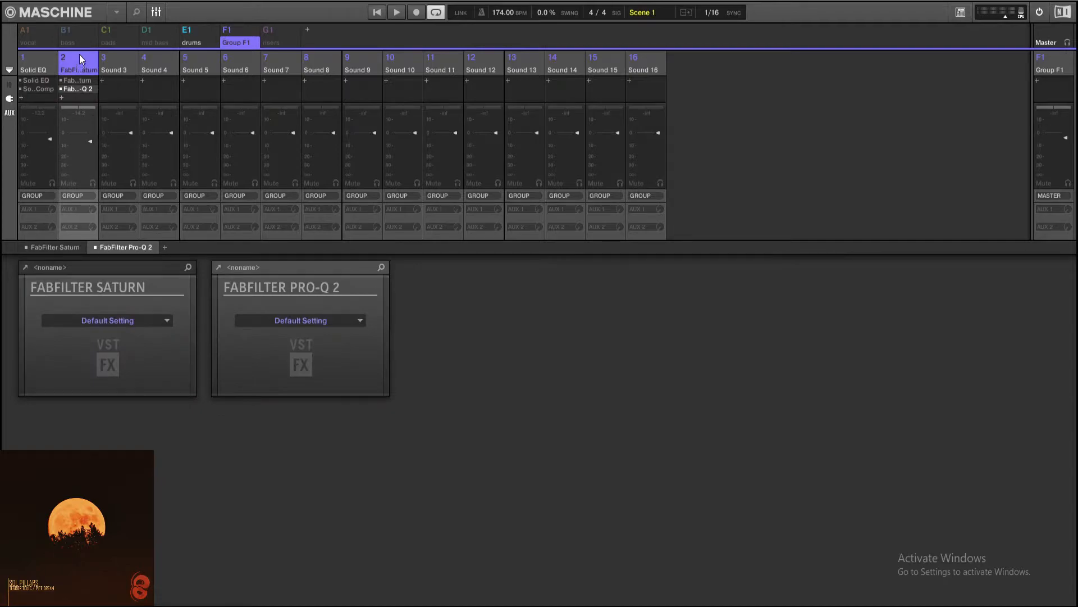
left_click(25, 268)
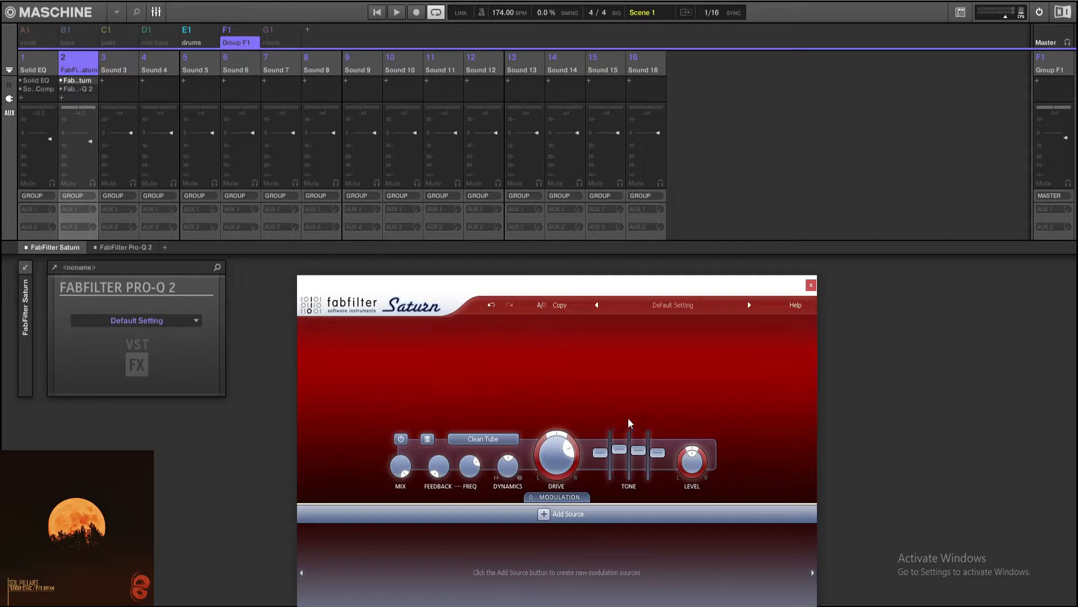
mouse_move(555, 470)
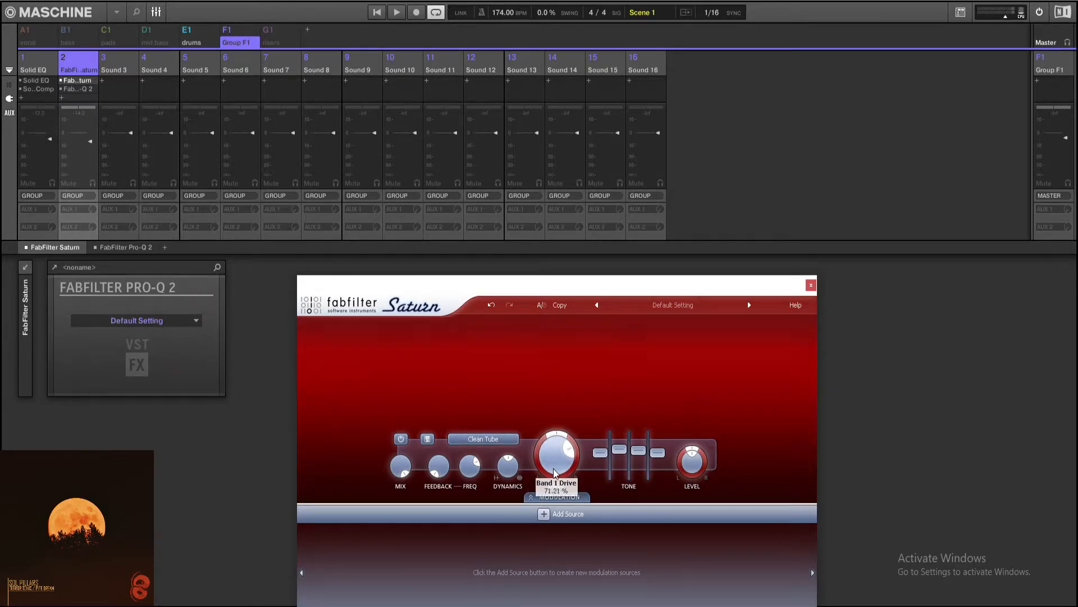
mouse_move(620, 454)
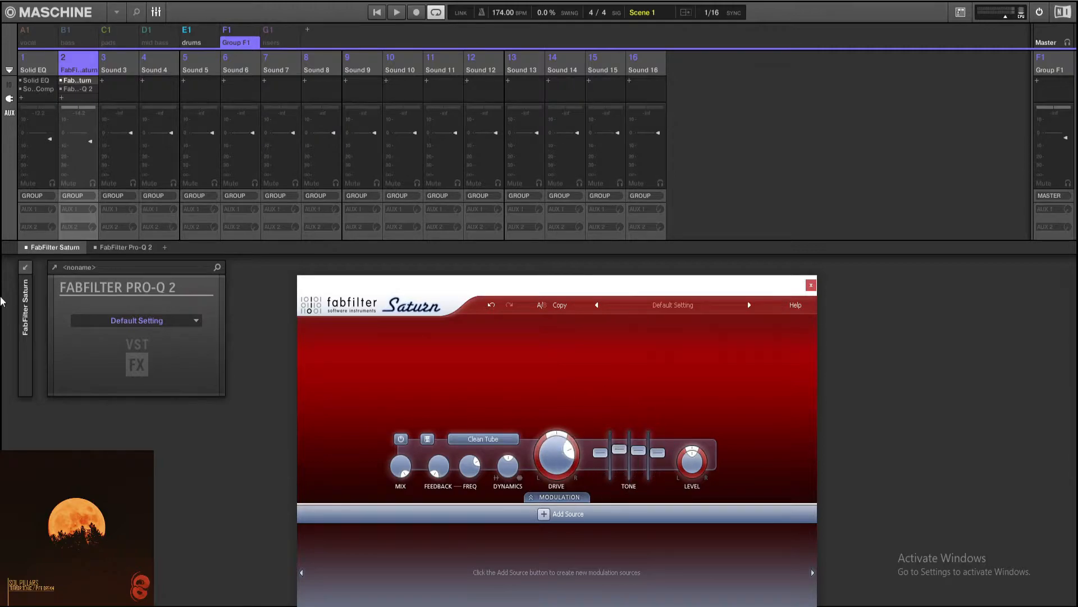
Examine the FabFilter Pro-Q 2 curve on sound 2 of Group F1 and close the plug-in window.
left_click(54, 267)
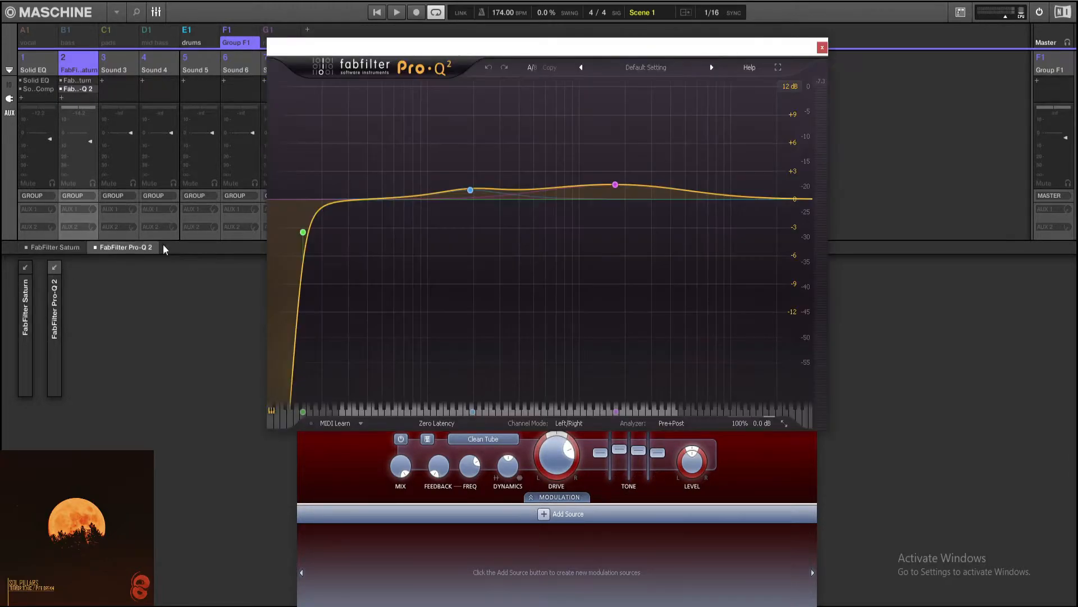
left_click_drag(496, 51, 494, 86)
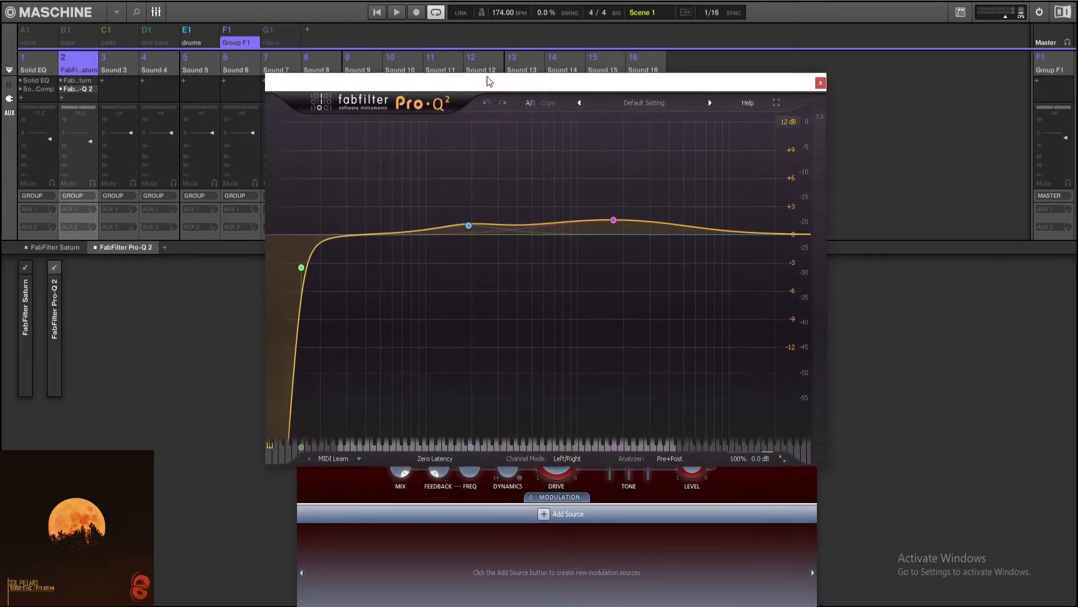
left_click_drag(411, 156, 658, 298)
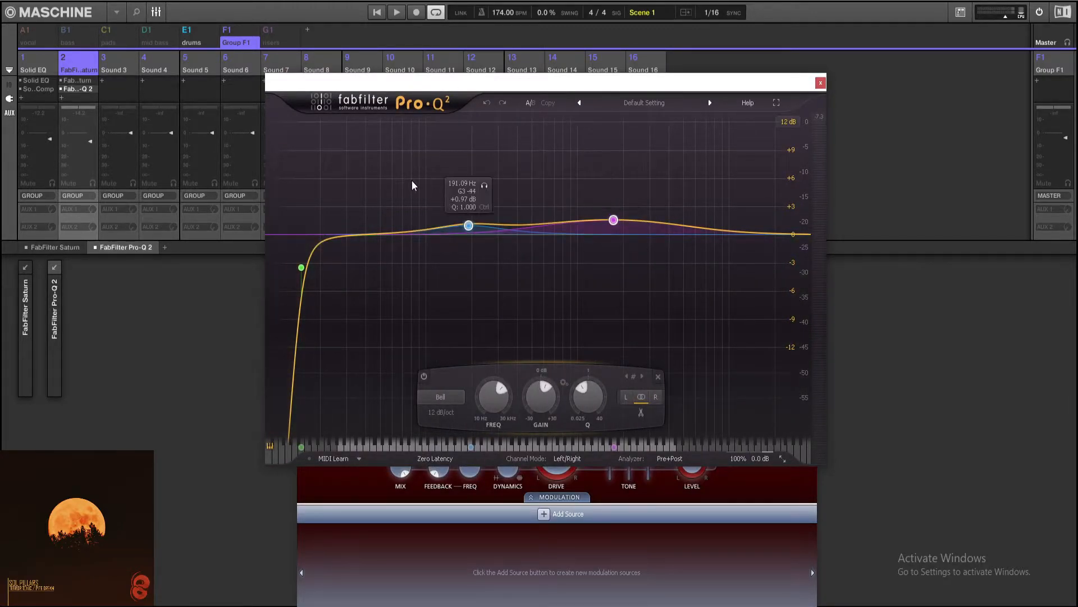
left_click(820, 83)
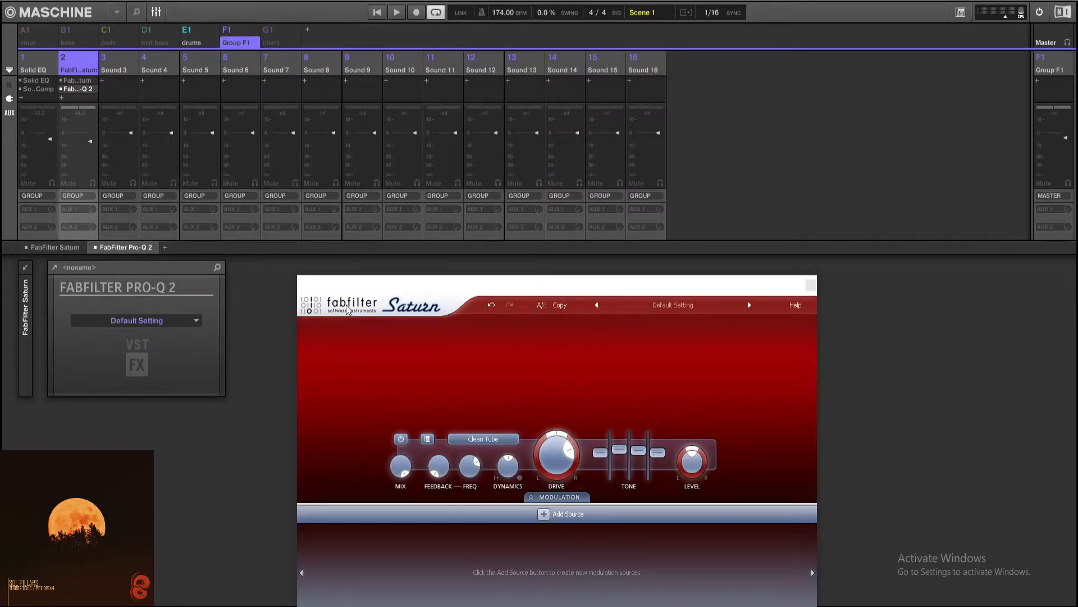
Examine the Massive patch of the bass group's Sub_Clean sound and close its window.
key("space")
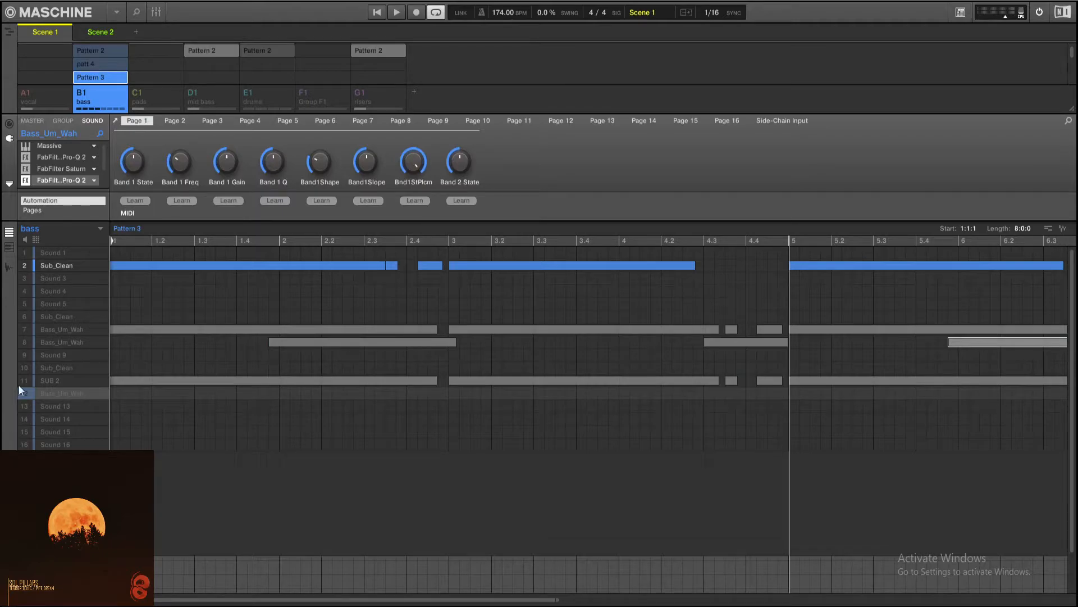
left_click(59, 264)
double_click(55, 145)
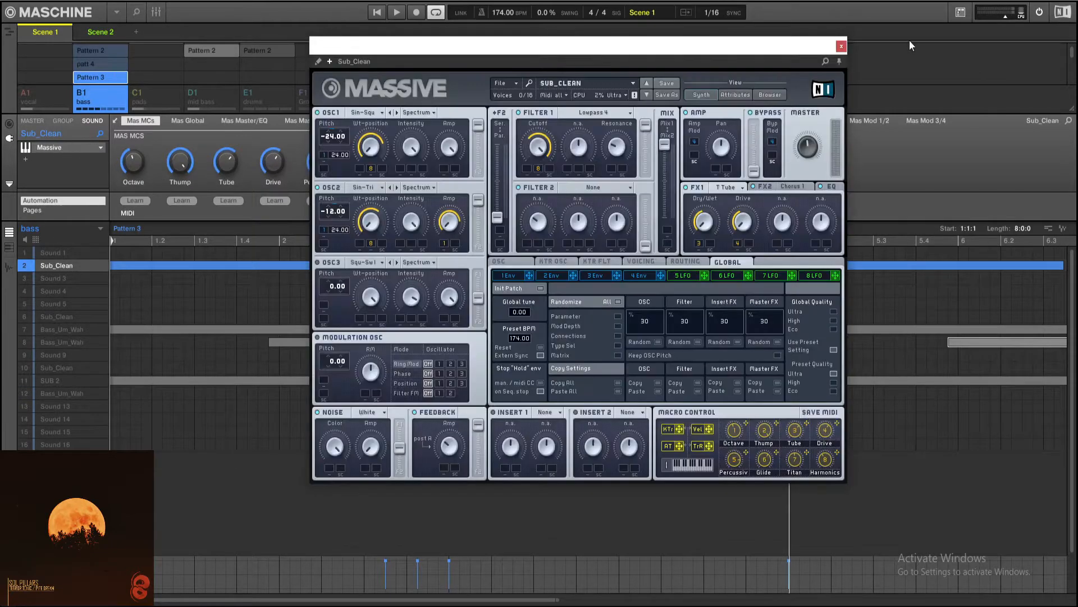
left_click_drag(841, 49, 741, 83)
left_click(802, 77)
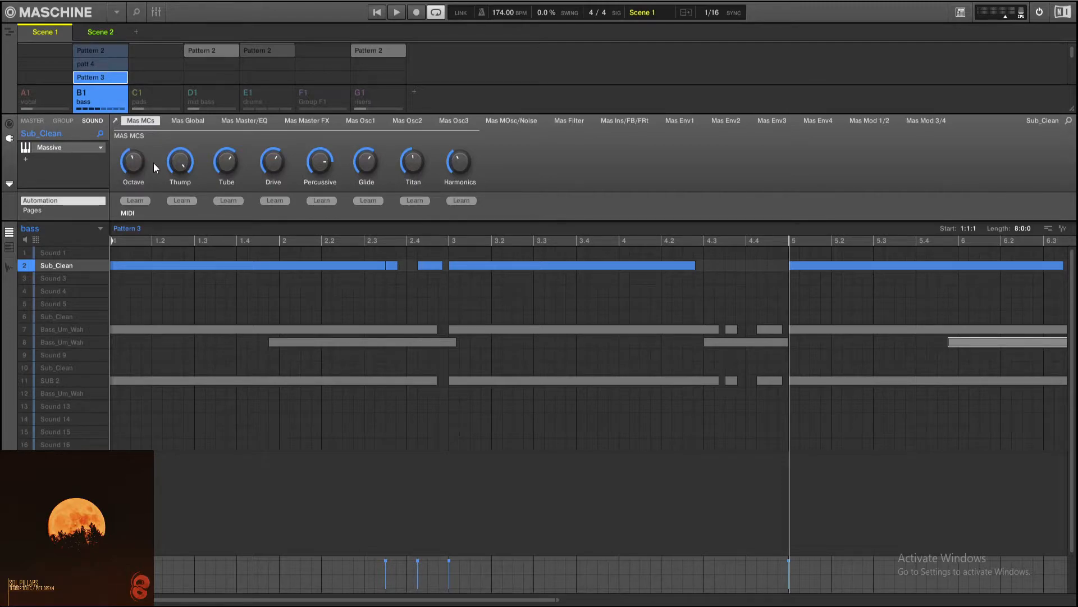
Audition the Sub_Clean bass in solo, and solo and play the Bass_Um_Wah layer on sound 7.
key("space")
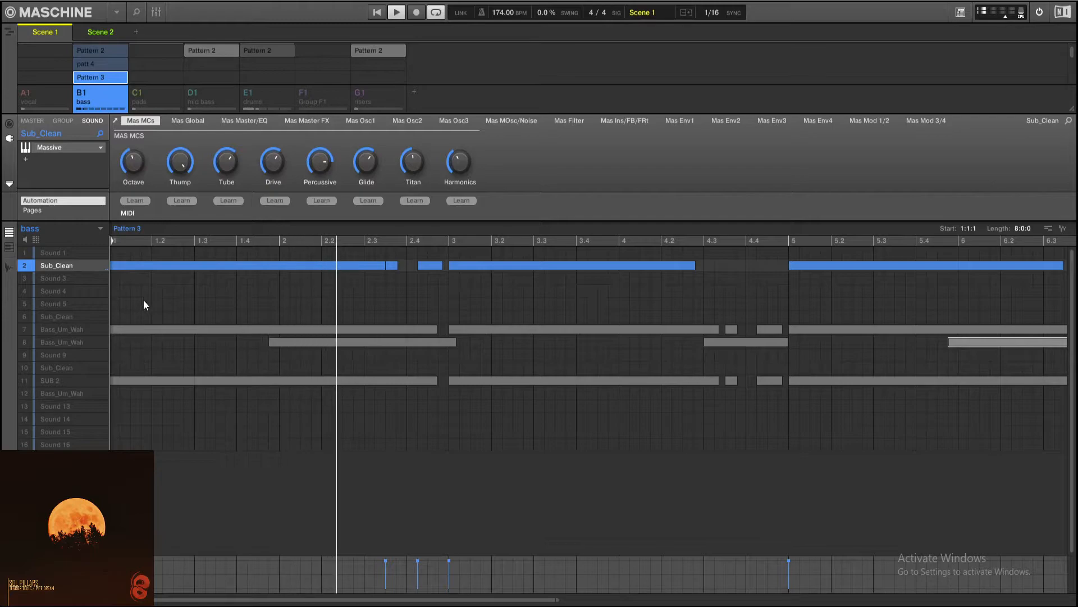
mouse_move(43, 268)
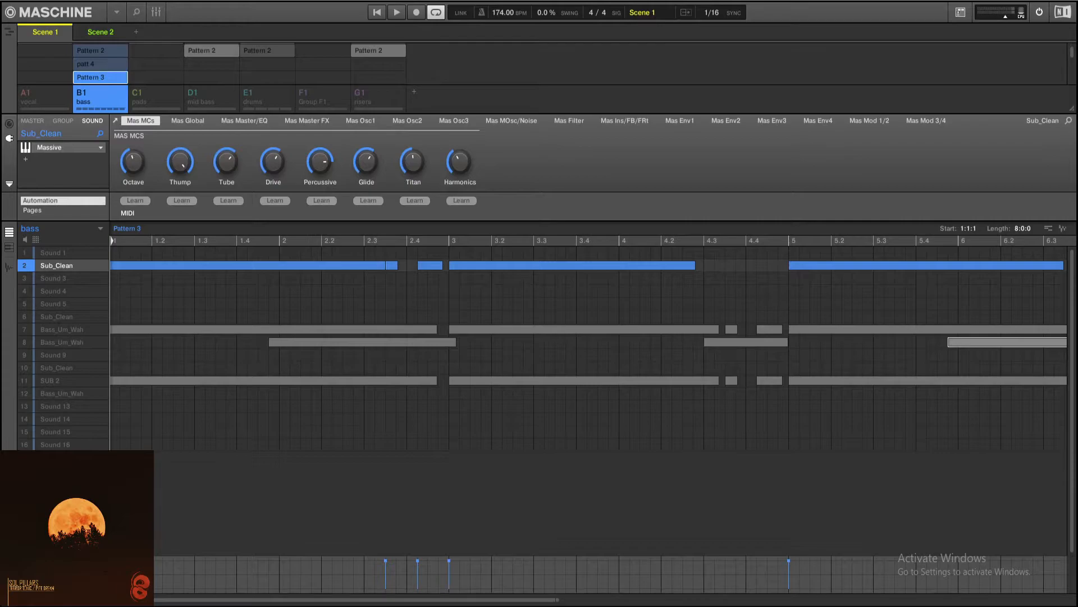
right_click(24, 317)
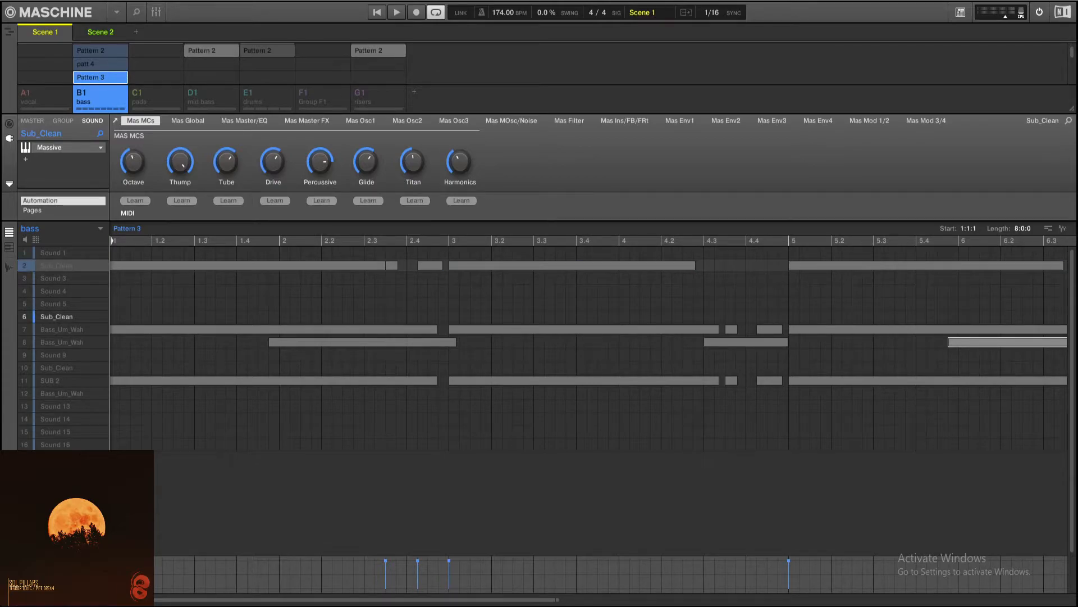
right_click(24, 330)
key("space")
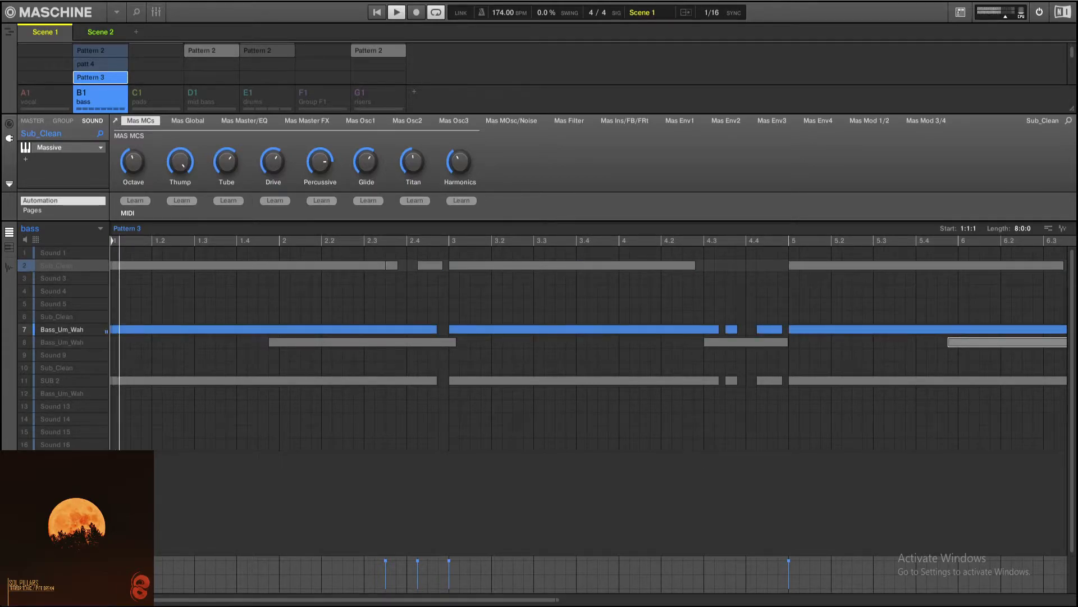
Examine the Massive patch of the Bass_Um_Wah layer on sound 7 and close its window.
left_click(59, 329)
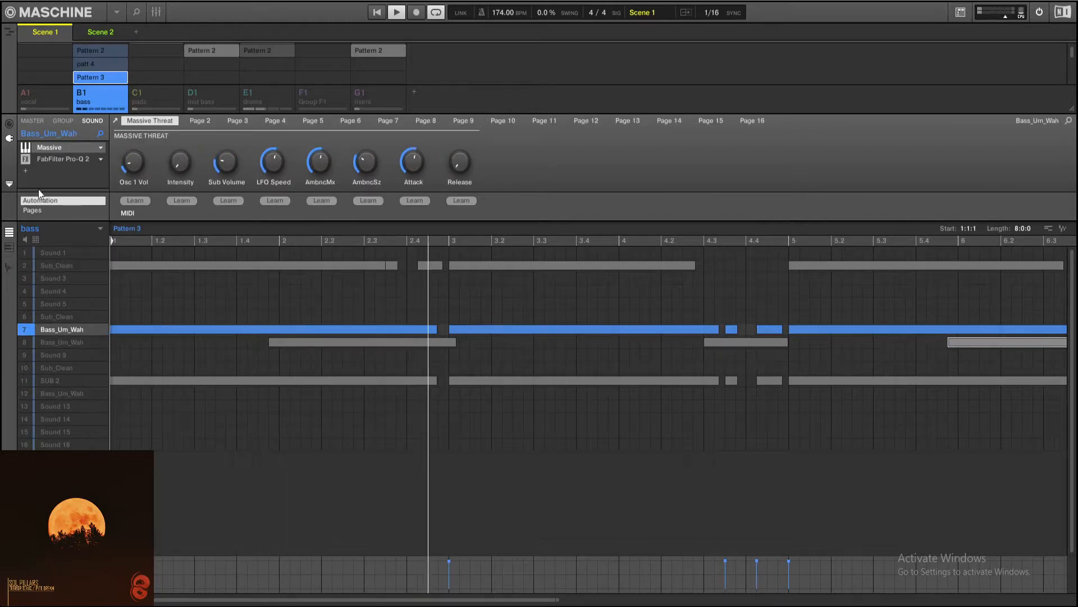
left_click(47, 146)
left_click(342, 90)
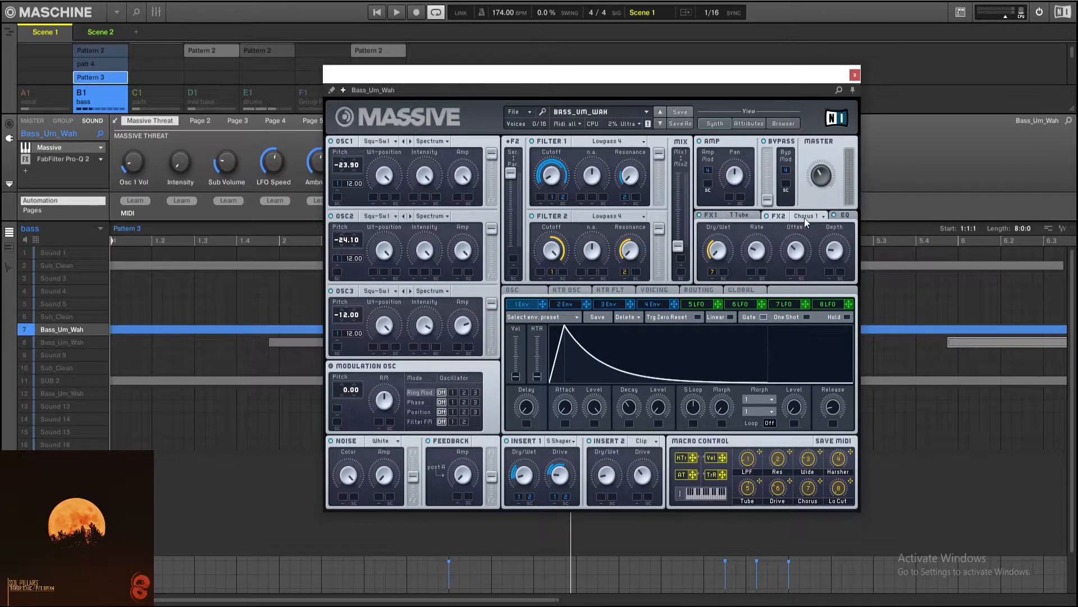
left_click(855, 74)
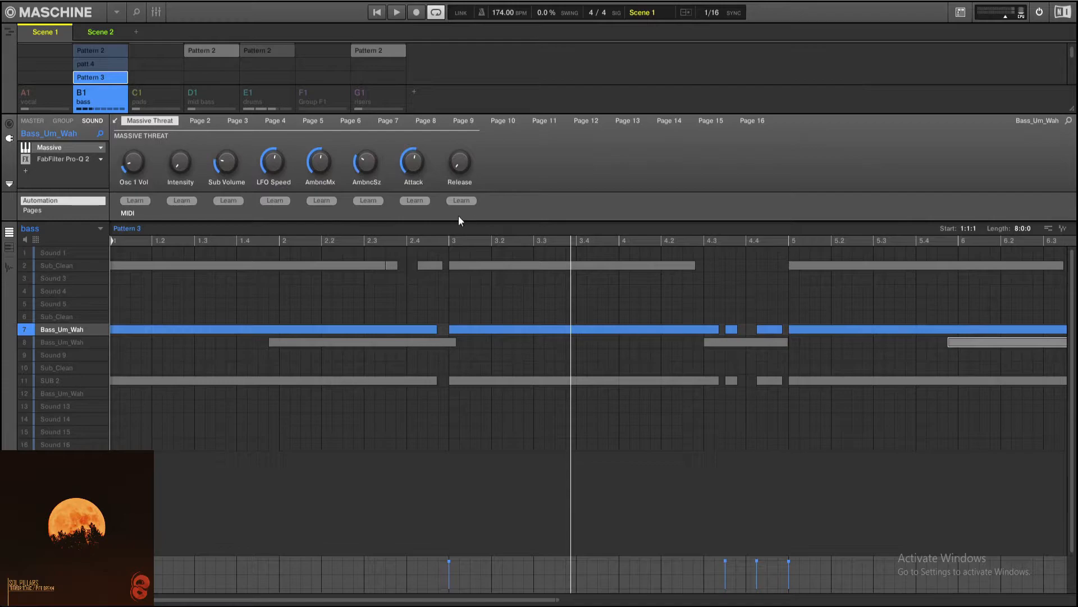
Examine the FabFilter Pro-Q 2 bands on sound 7, move the high shelf to about 2803 Hz and +8.34 dB, and close the plug-in.
double_click(66, 160)
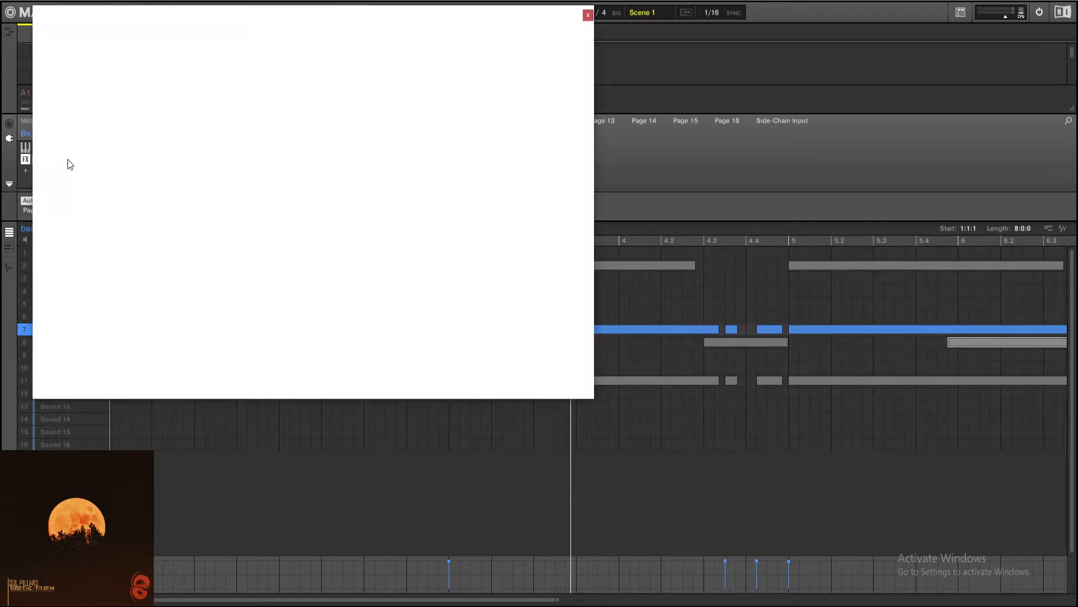
left_click_drag(438, 19, 675, 75)
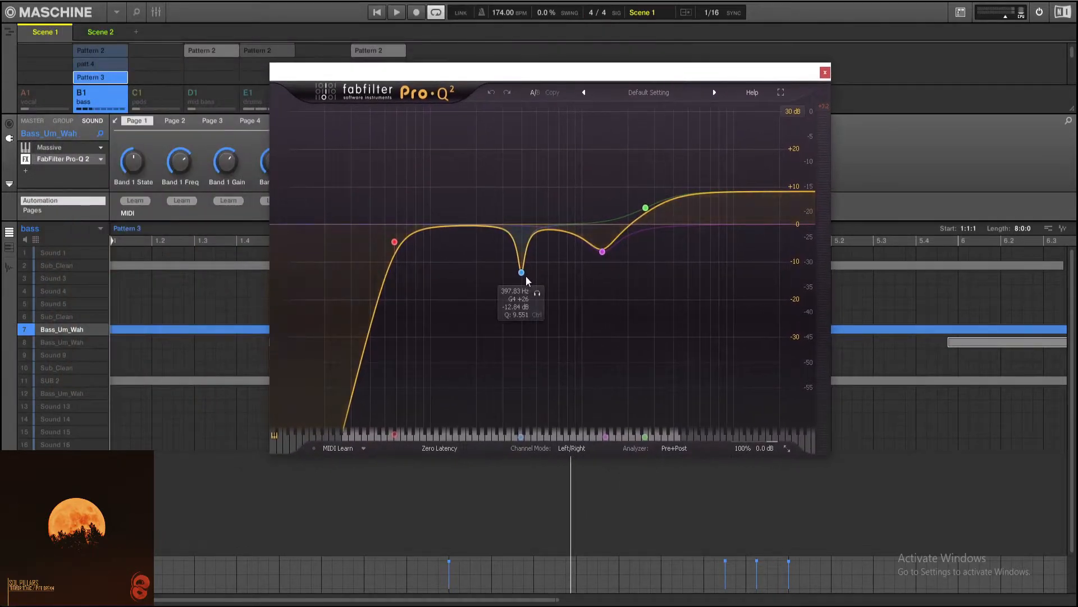
left_click(521, 273)
left_click_drag(482, 259, 556, 318)
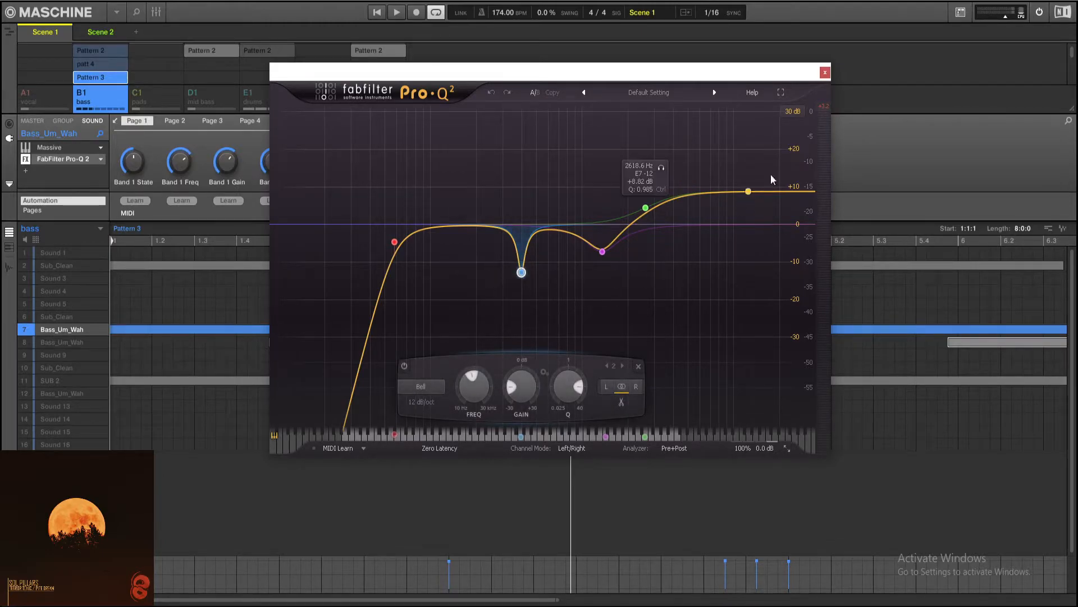
left_click_drag(645, 208, 649, 209)
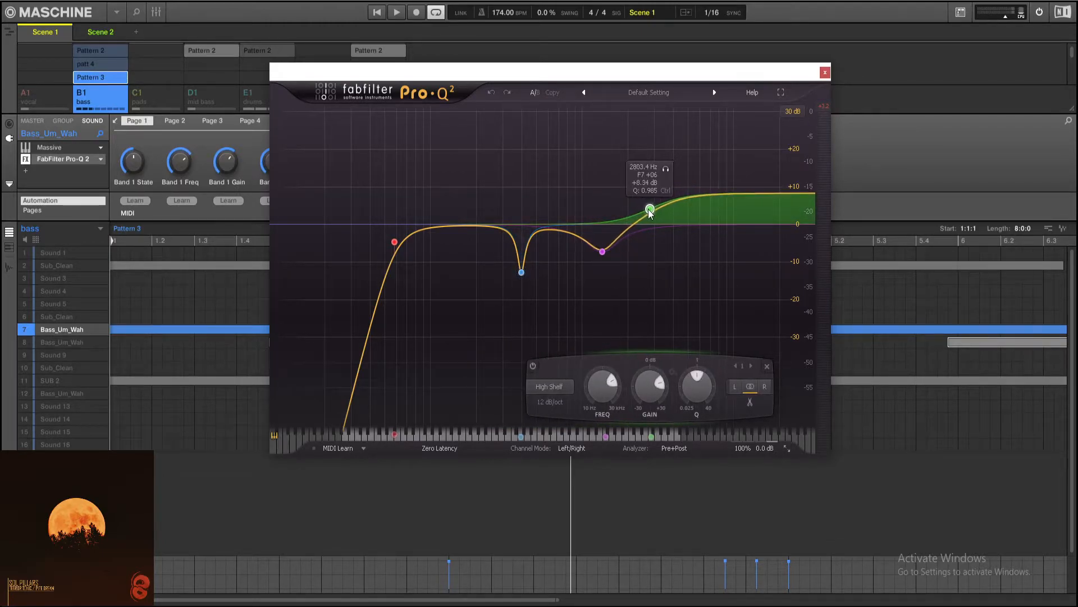
left_click(824, 73)
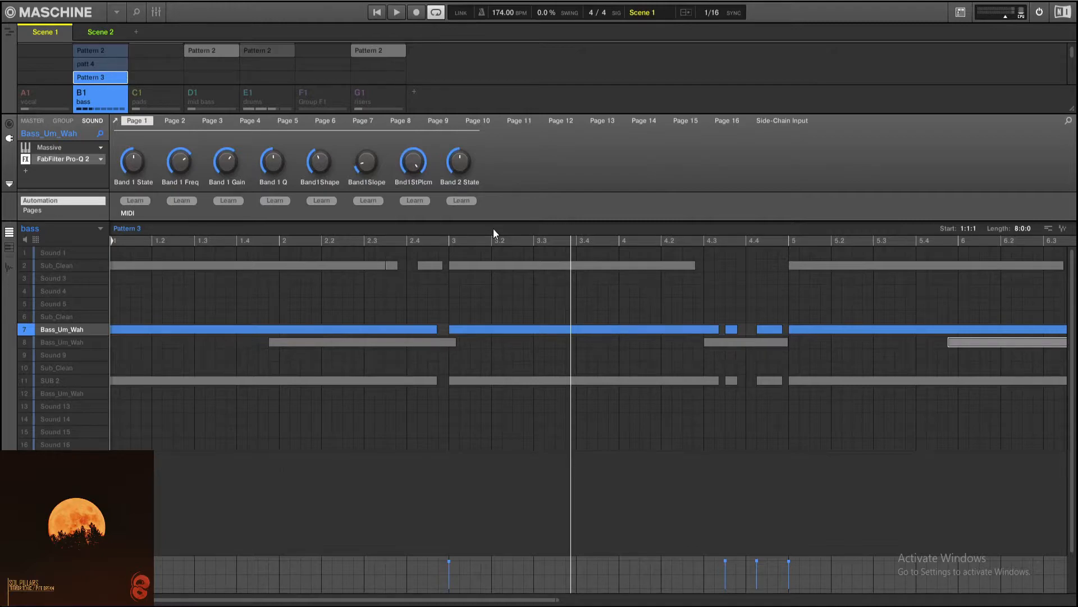
Solo the SUB 2 bass layer on sound 11, select it and audition it.
key("m")
key("f")
key("w")
key("e")
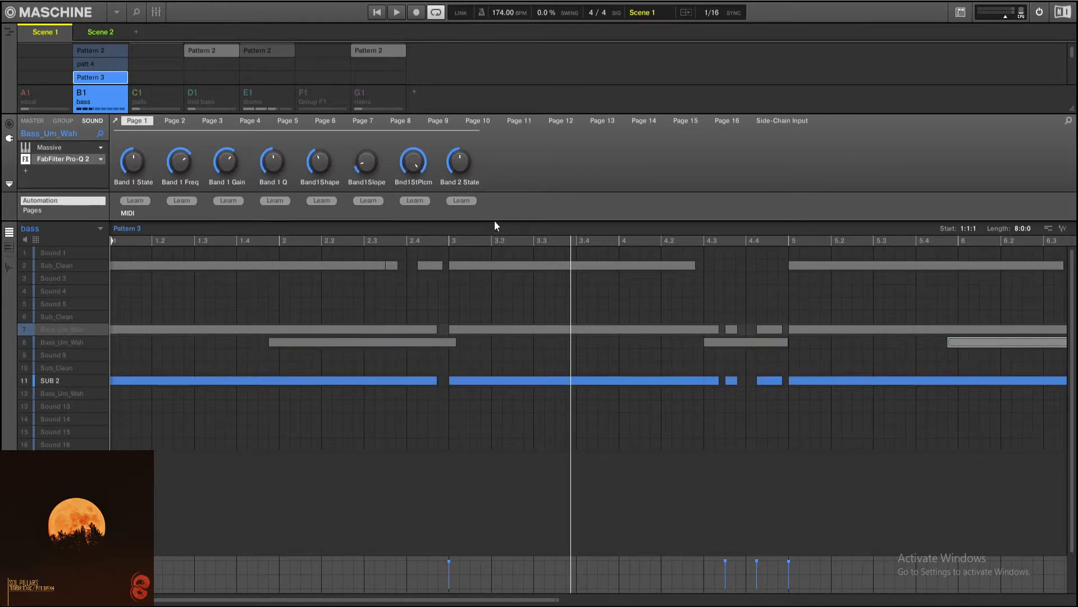
left_click(57, 379)
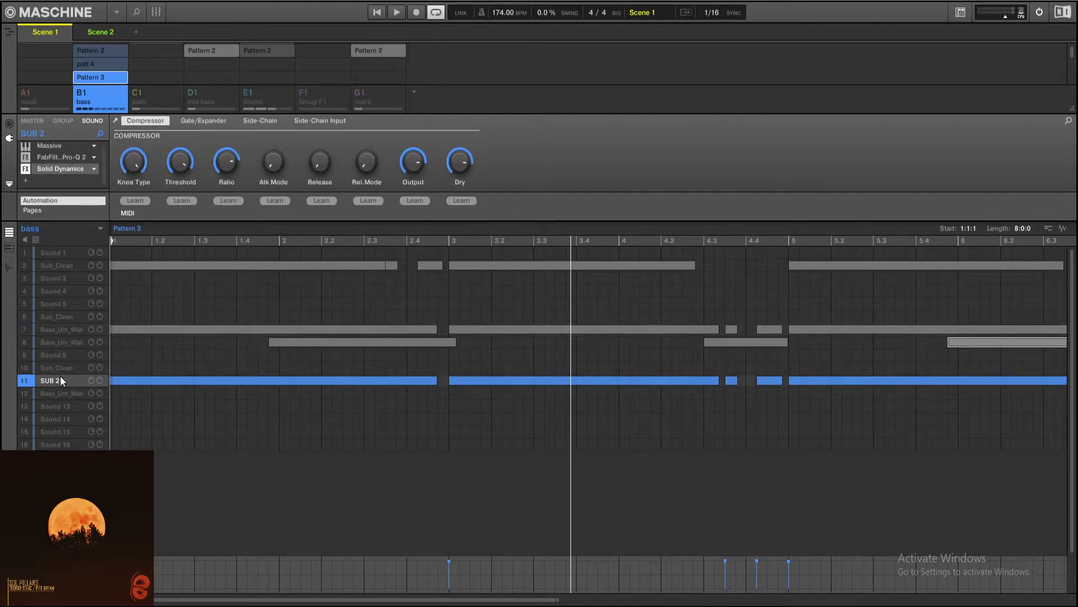
key("space")
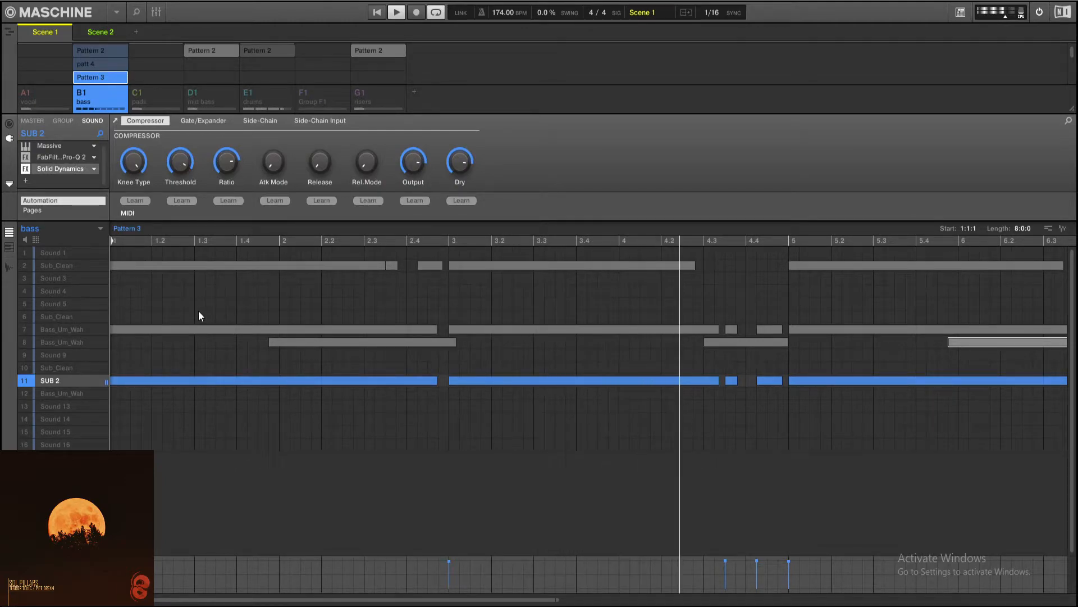
Examine the FabFilter Pro-Q 2 low cut and high shelf on SUB 2 and close the plug-in window.
double_click(56, 157)
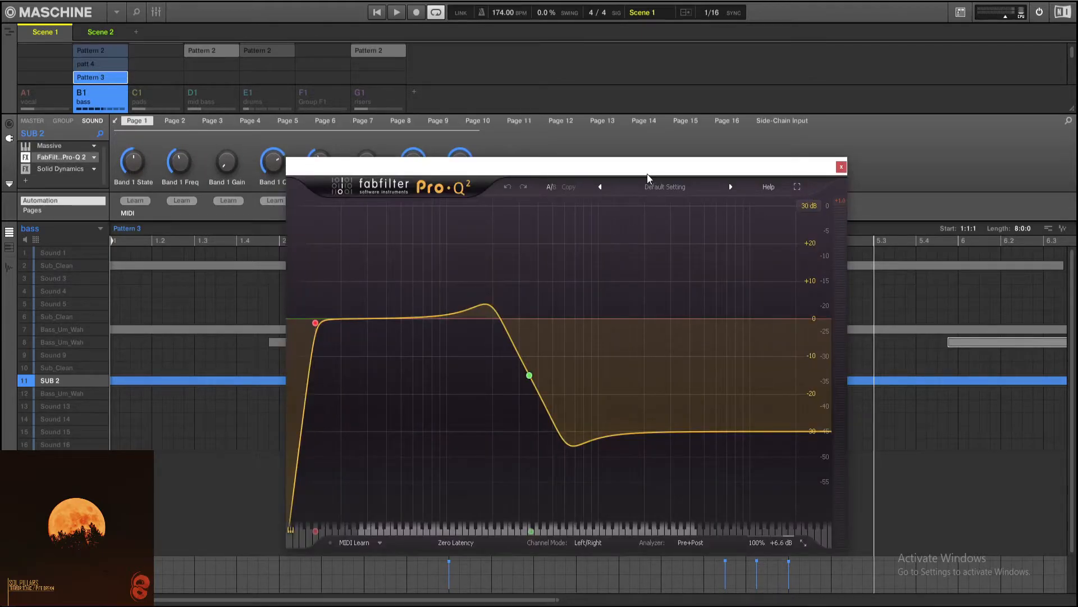
left_click_drag(647, 174, 679, 81)
left_click_drag(487, 177, 818, 383)
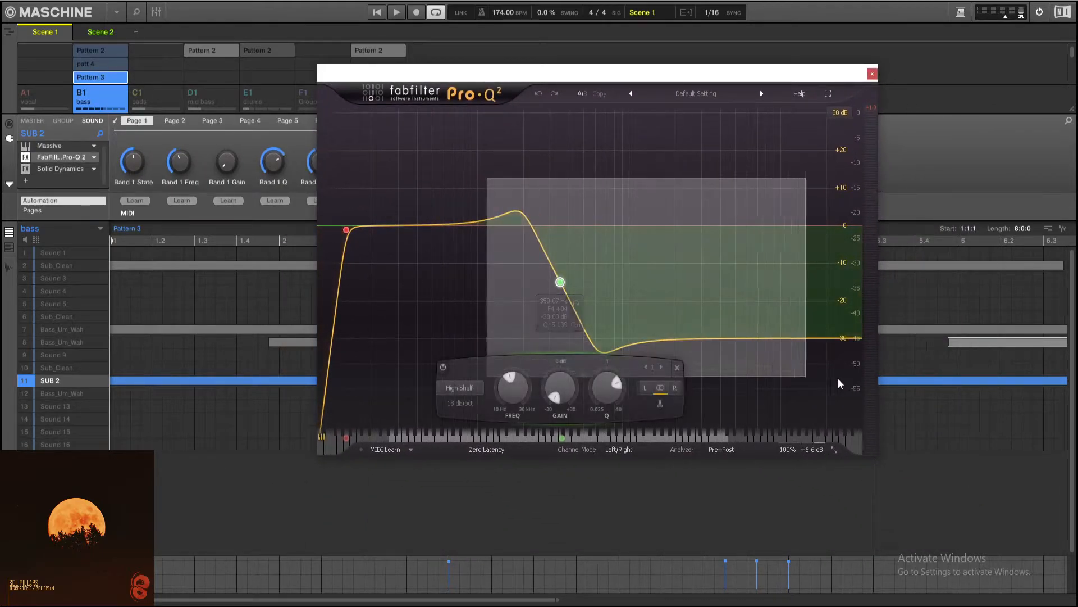
left_click_drag(507, 170, 550, 198)
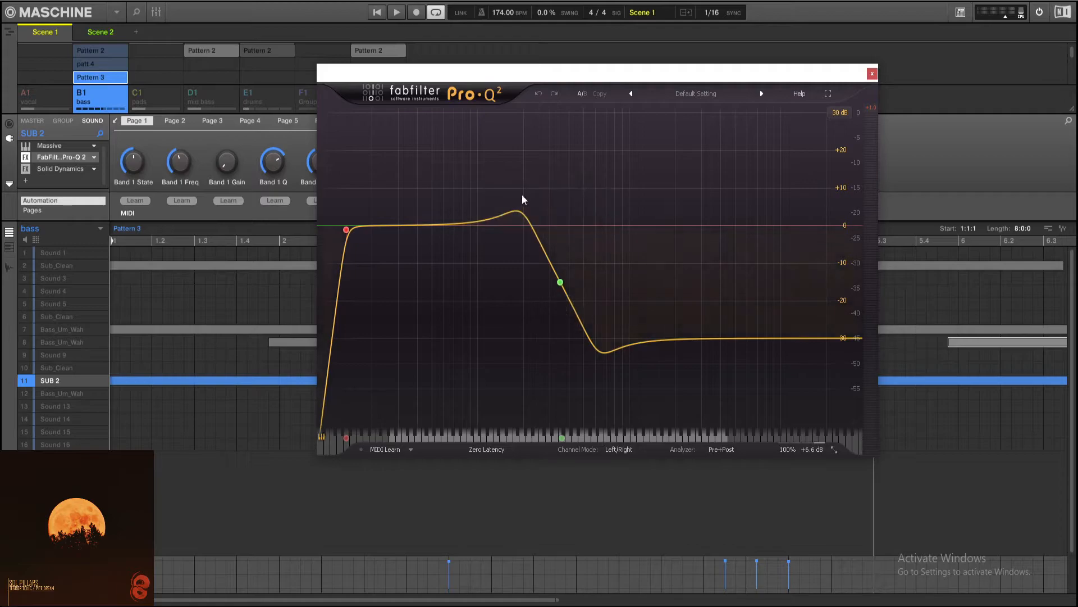
left_click(872, 73)
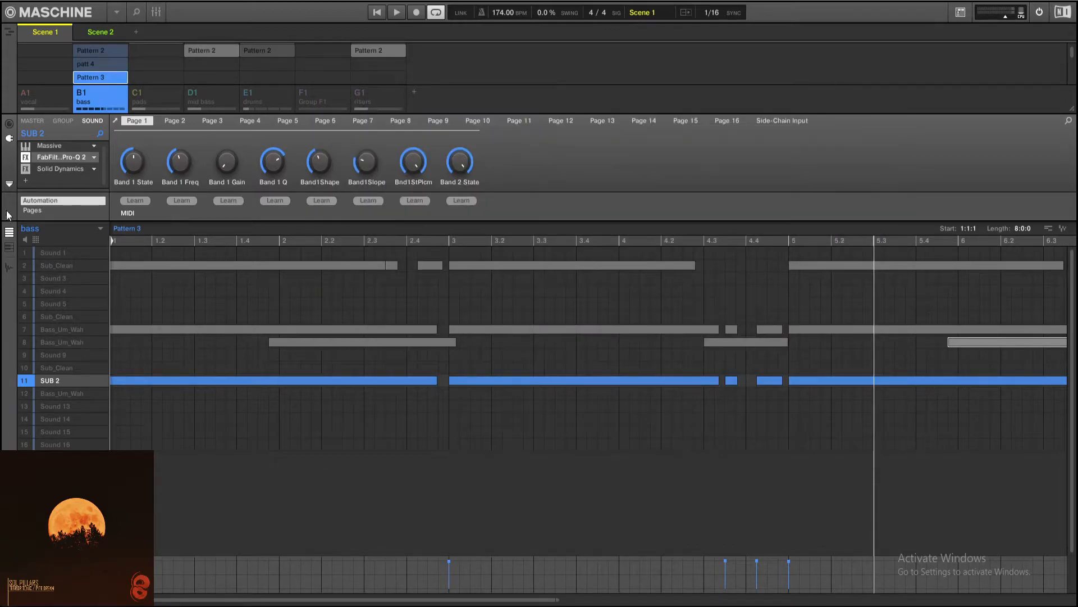
Examine the Solid Dynamics compressor and gate settings on SUB 2 and close the plug-in window.
left_click(56, 169)
left_click(61, 170)
left_click_drag(546, 163, 612, 109)
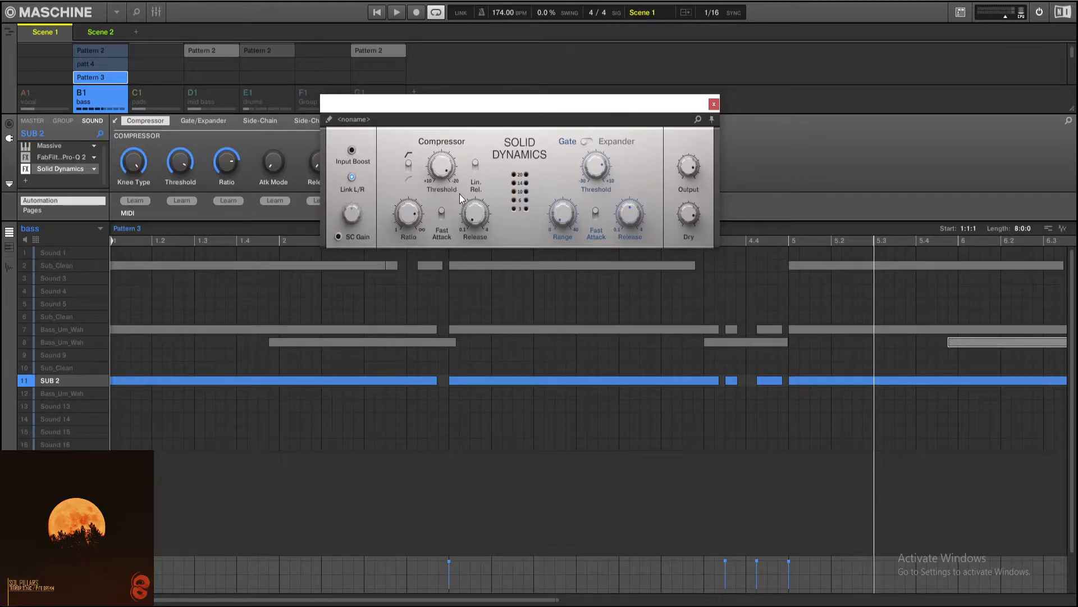
mouse_move(698, 216)
left_click_drag(596, 110, 628, 189)
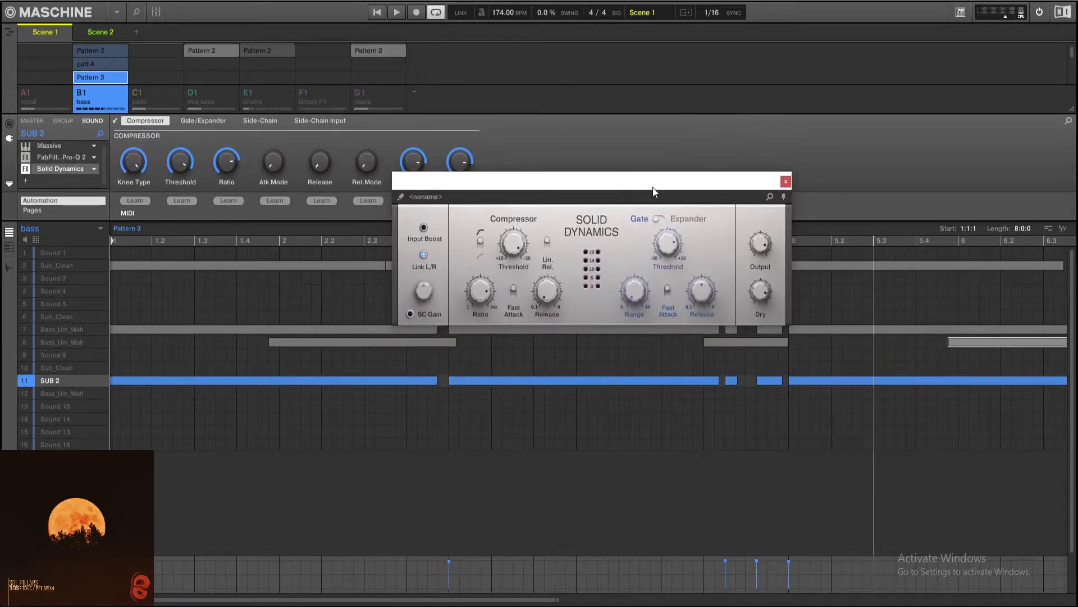
left_click(785, 181)
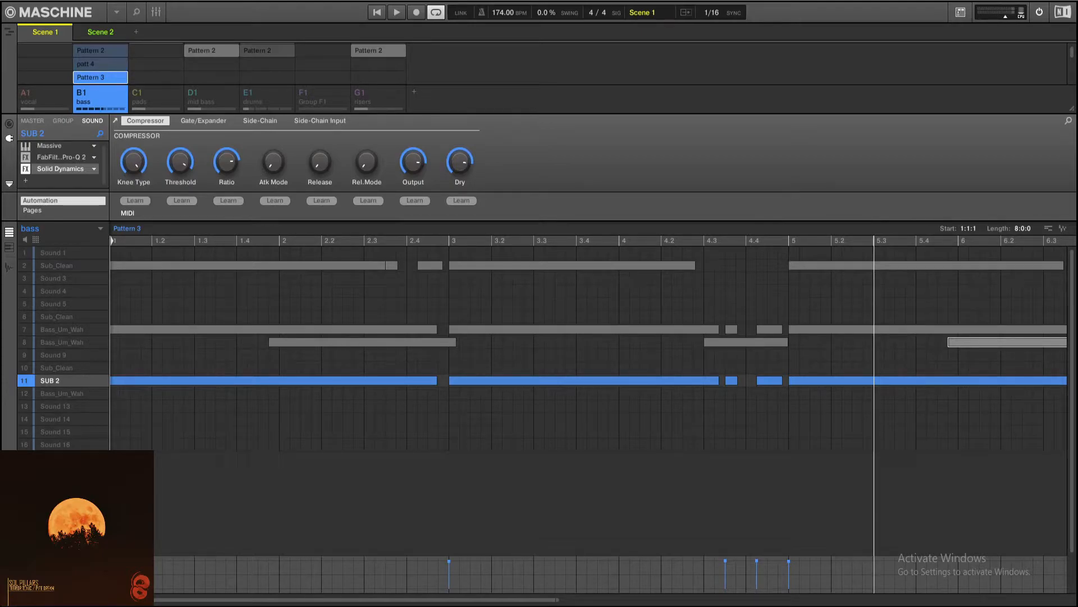
Audition Sub_Clean, Bass_Um_Wah and SUB 2 together, and solo and play the Bass_Um_Wah layer on sound 8.
key("space")
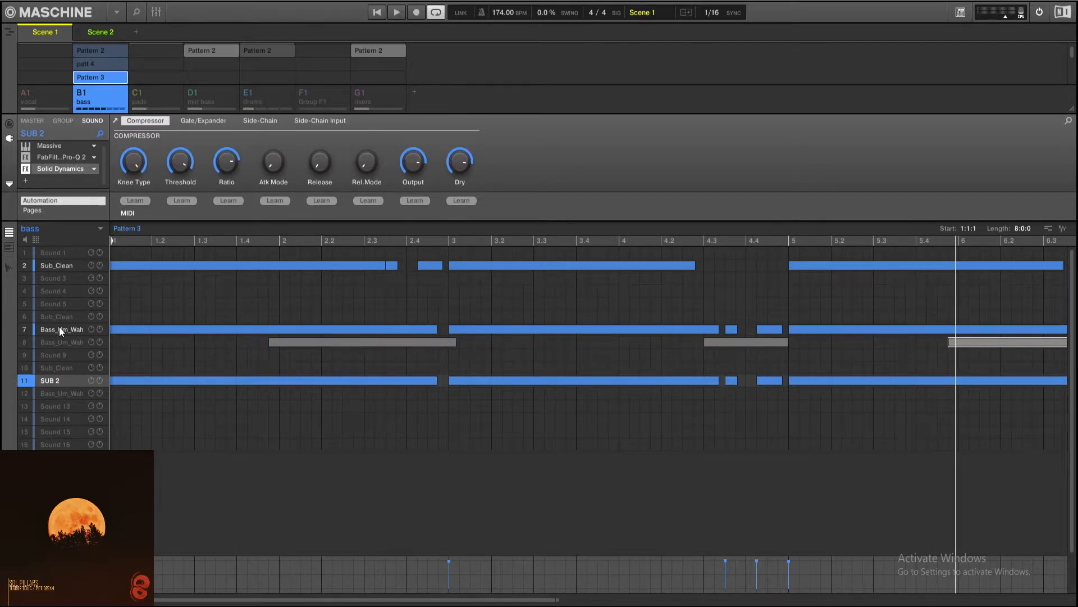
left_click(60, 342)
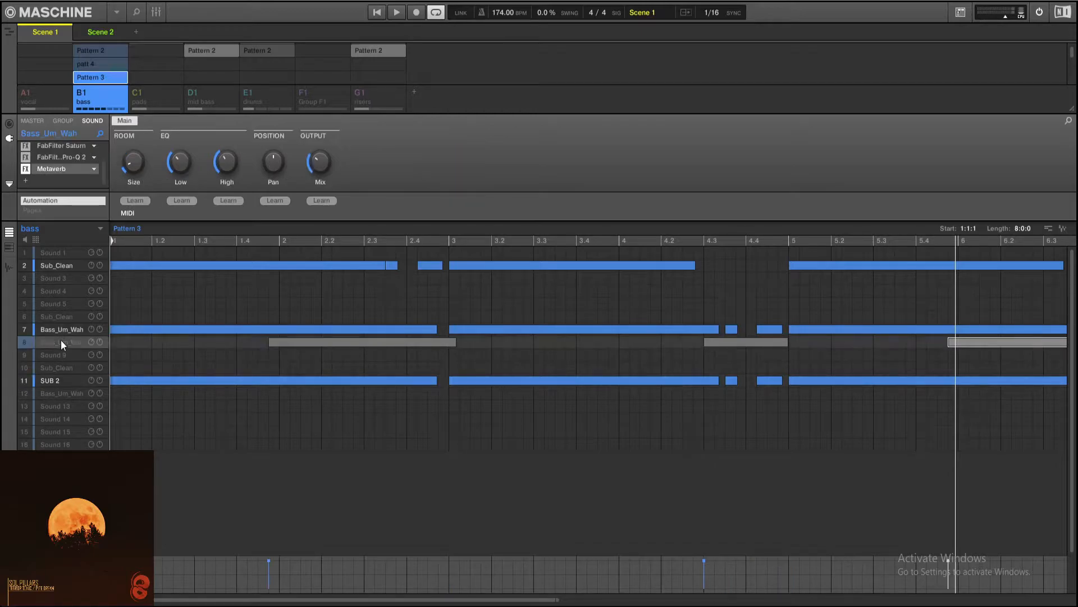
left_click(60, 341)
key("space")
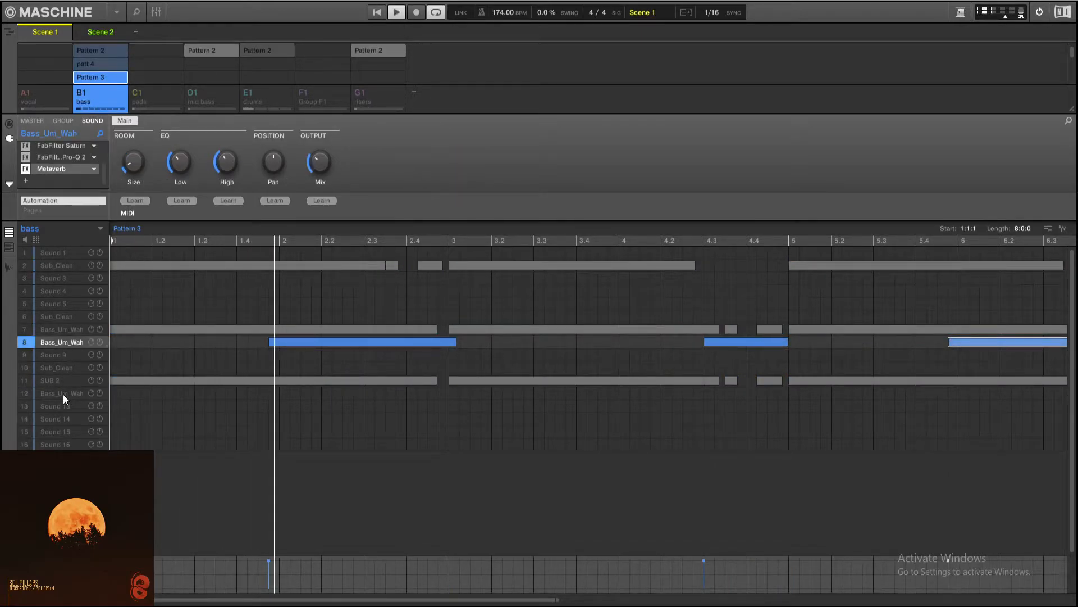
key("space")
Compare the Massive patch of Bass_Um_Wah on sound 8 with the Sub_Clean patch and close both windows.
scroll(68, 160, "up", 3)
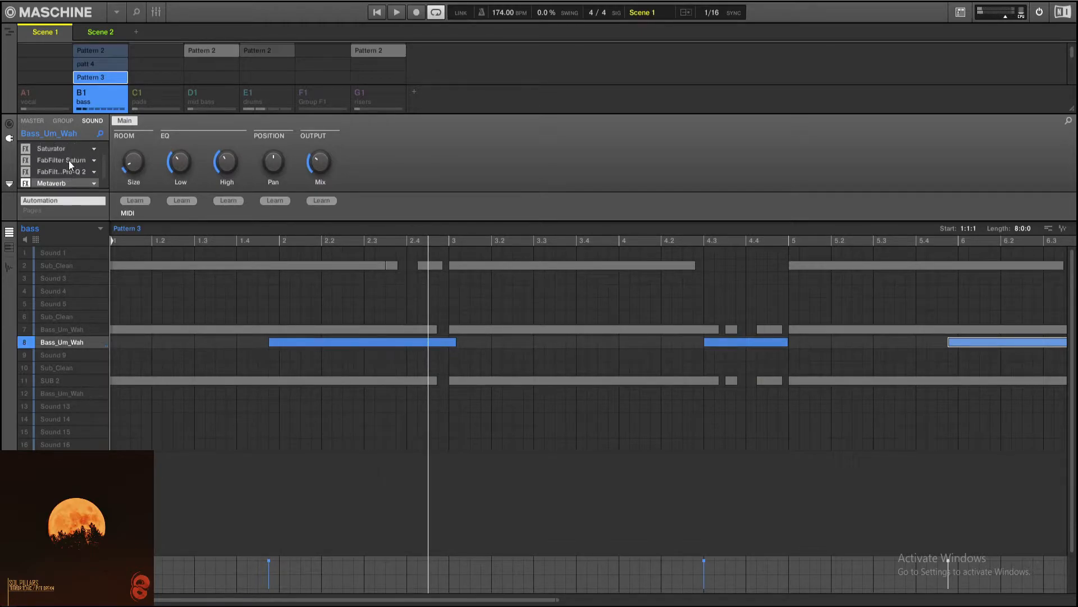
double_click(59, 146)
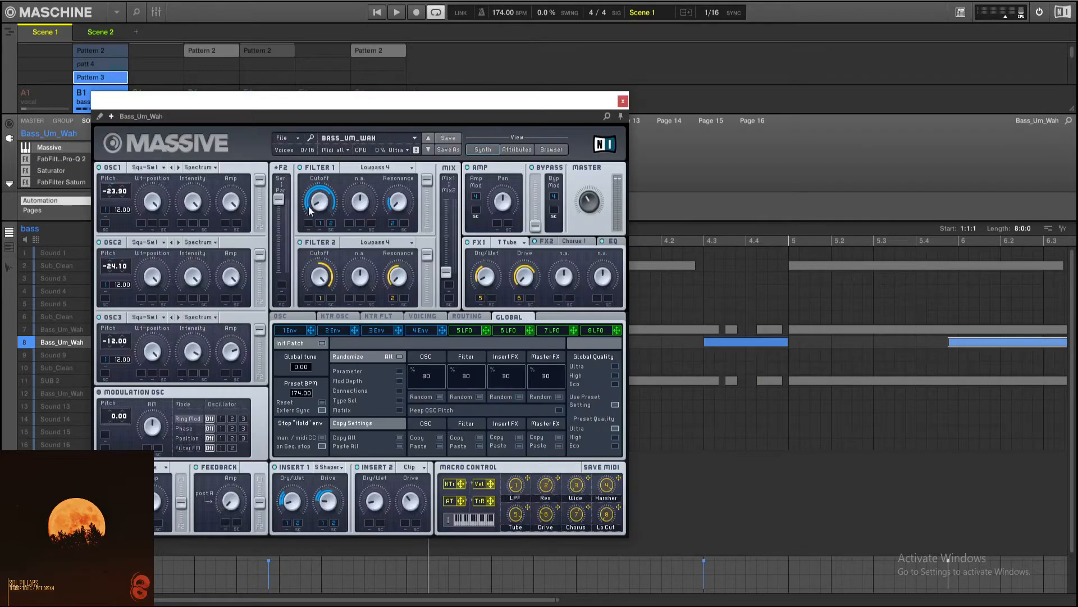
left_click_drag(368, 107, 693, 94)
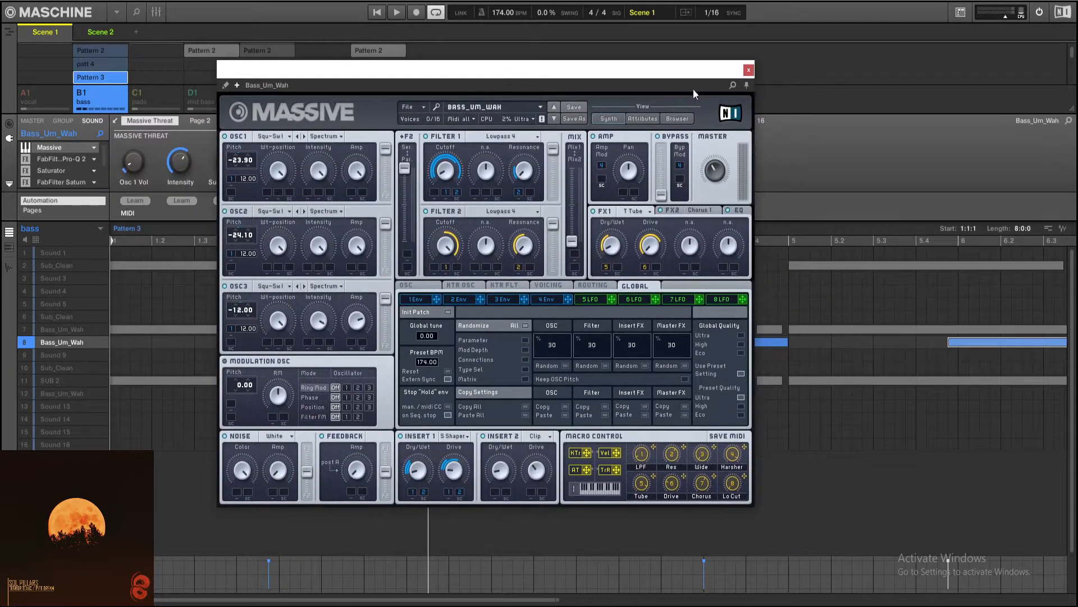
left_click(52, 266)
double_click(67, 148)
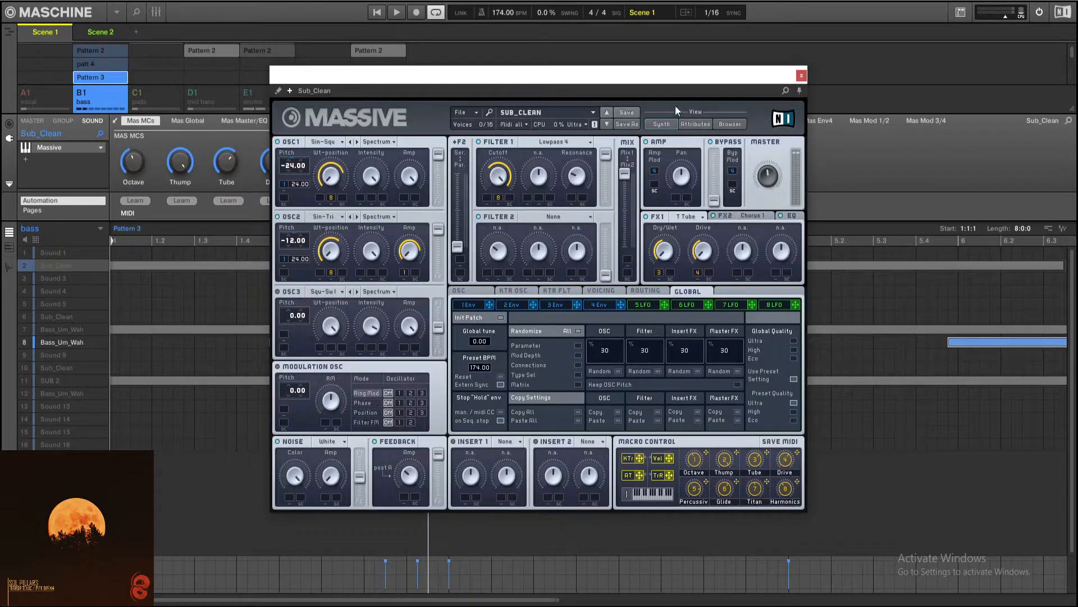
left_click(801, 76)
left_click(56, 342)
double_click(76, 147)
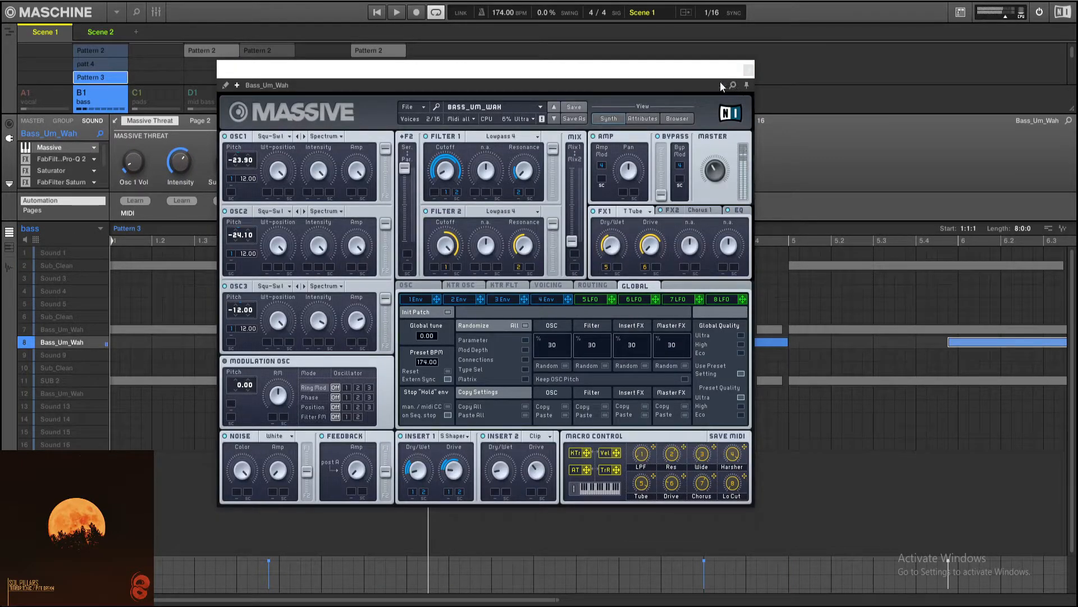
left_click(750, 70)
Examine the first FabFilter Pro-Q 2 curve in the effects chain of sound 8 and close its window.
double_click(53, 158)
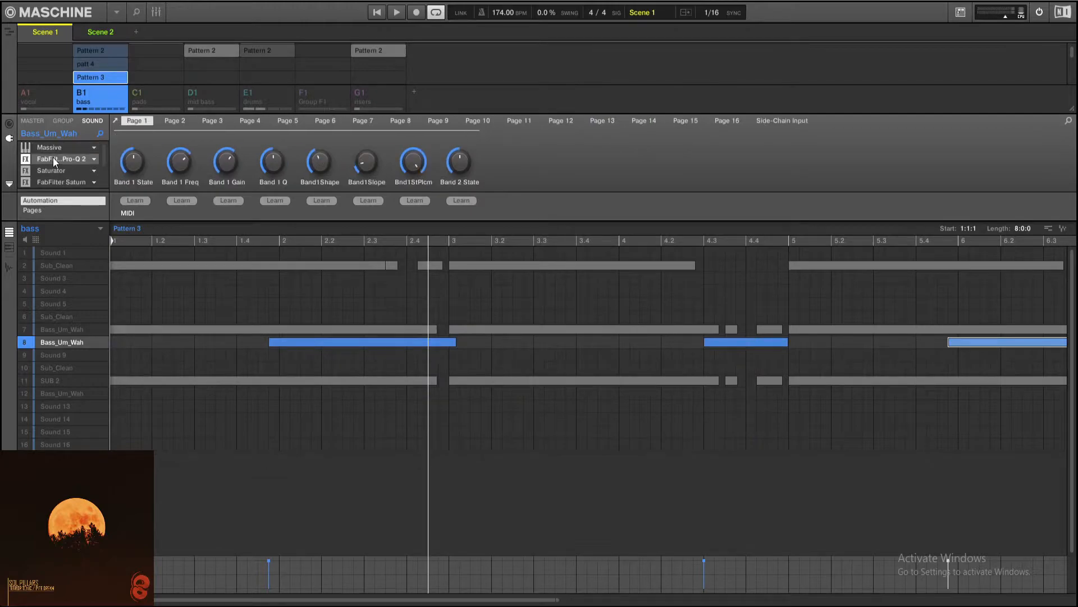
left_click_drag(463, 13, 618, 45)
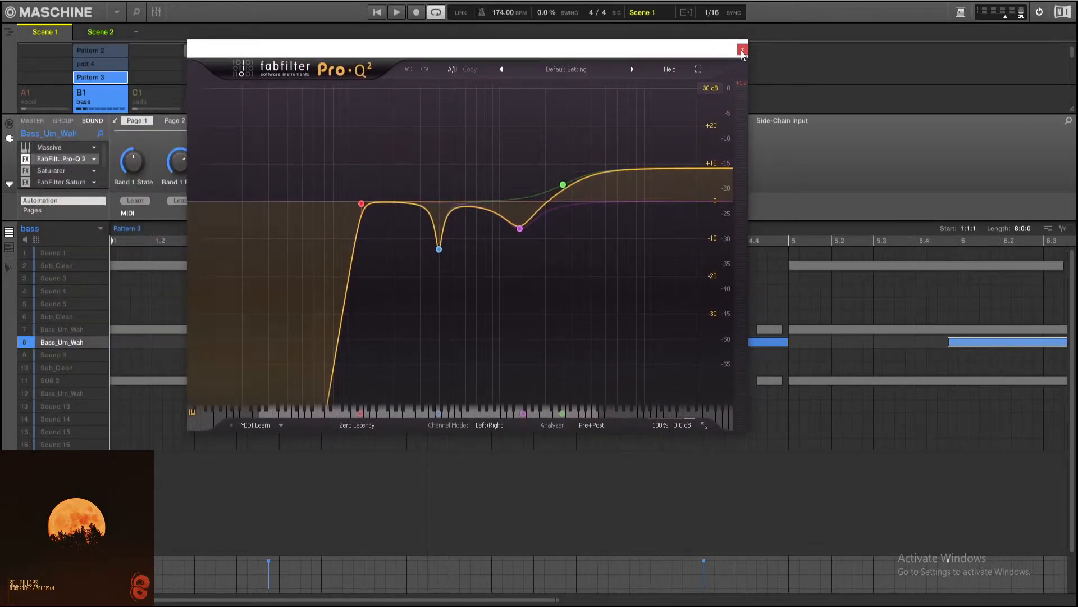
left_click(742, 49)
Examine the second FabFilter Pro-Q 2 on sound 8, close its window, and display the Metaverb settings.
scroll(49, 170, "down", 2)
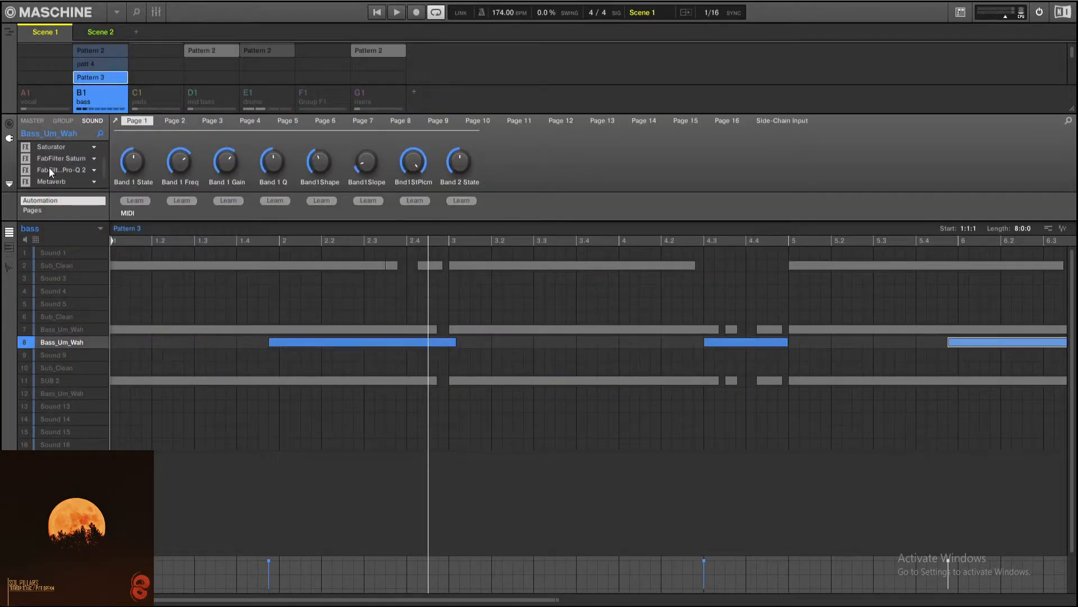
double_click(50, 168)
left_click_drag(401, 20, 611, 48)
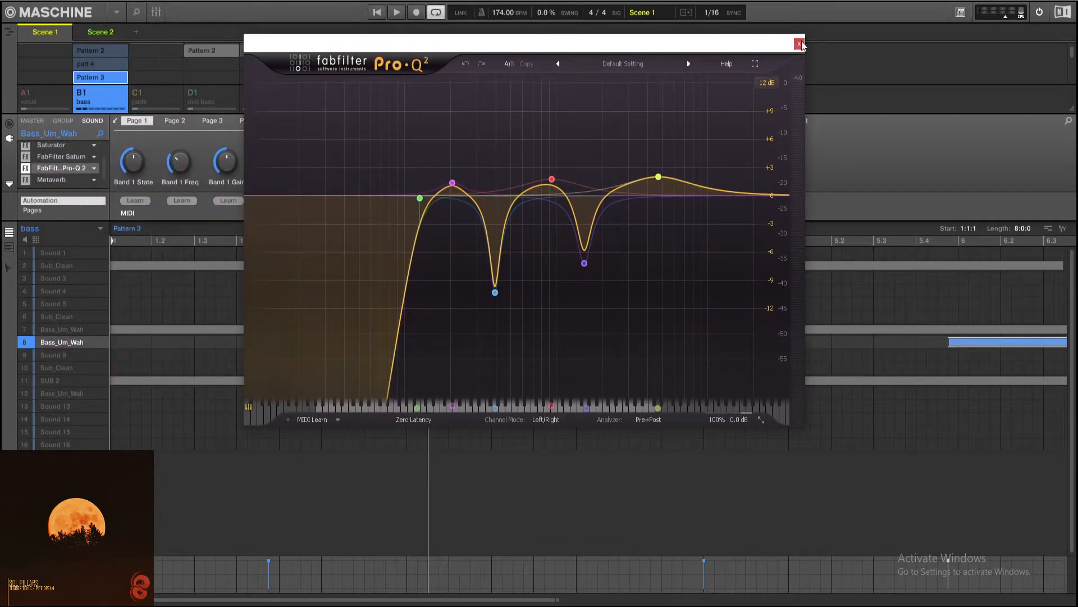
left_click(793, 43)
scroll(67, 179, "down", 1)
left_click(61, 167)
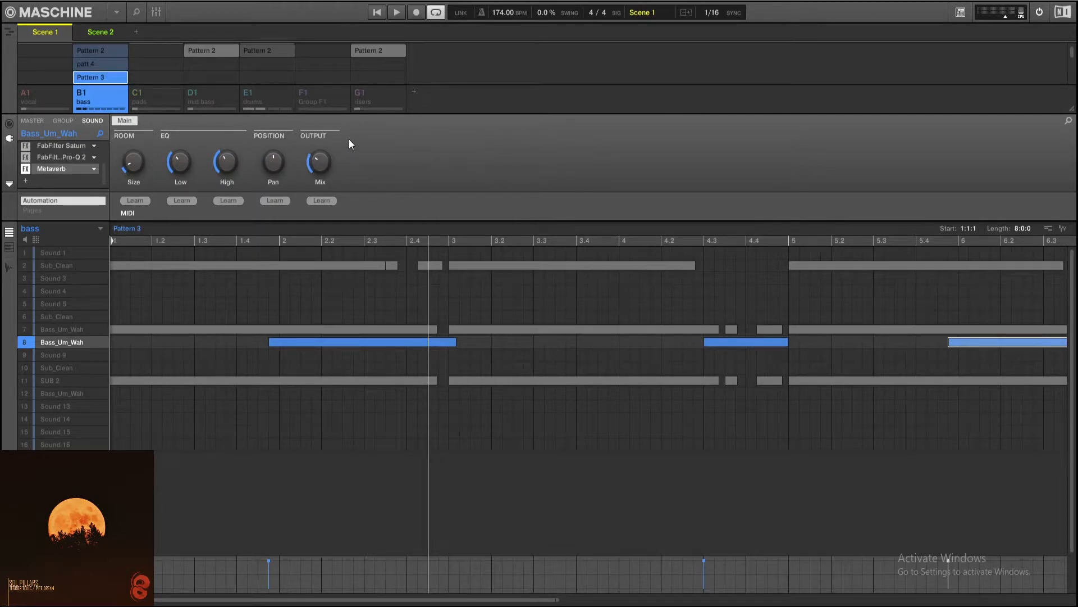
Display patt 4 of the bass group and solo and play its Bass_Um_Wah layer on sound 12.
left_click(93, 66)
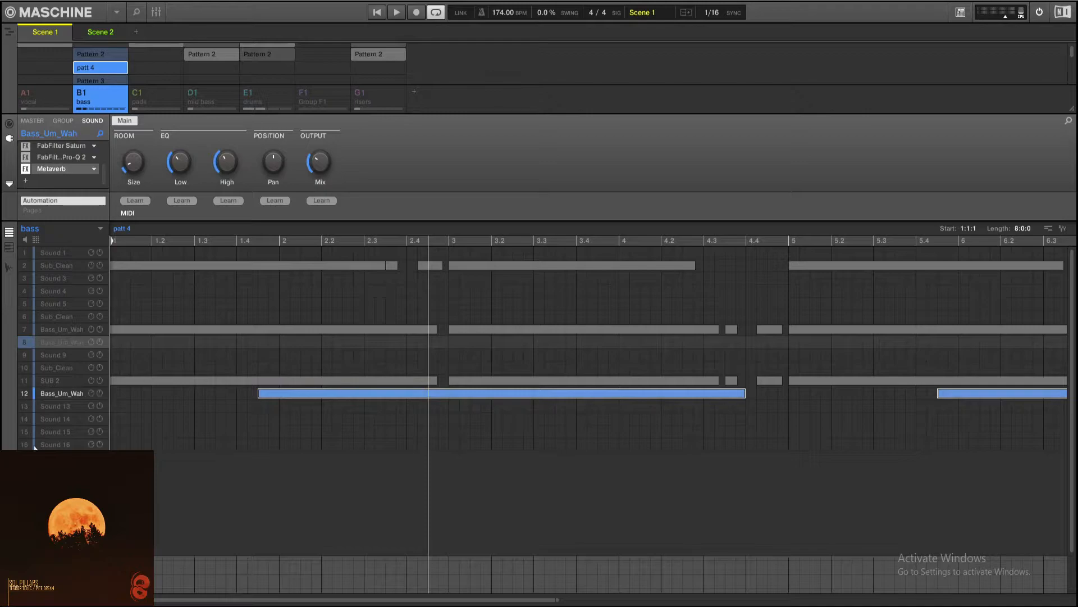
left_click(62, 395)
key("space")
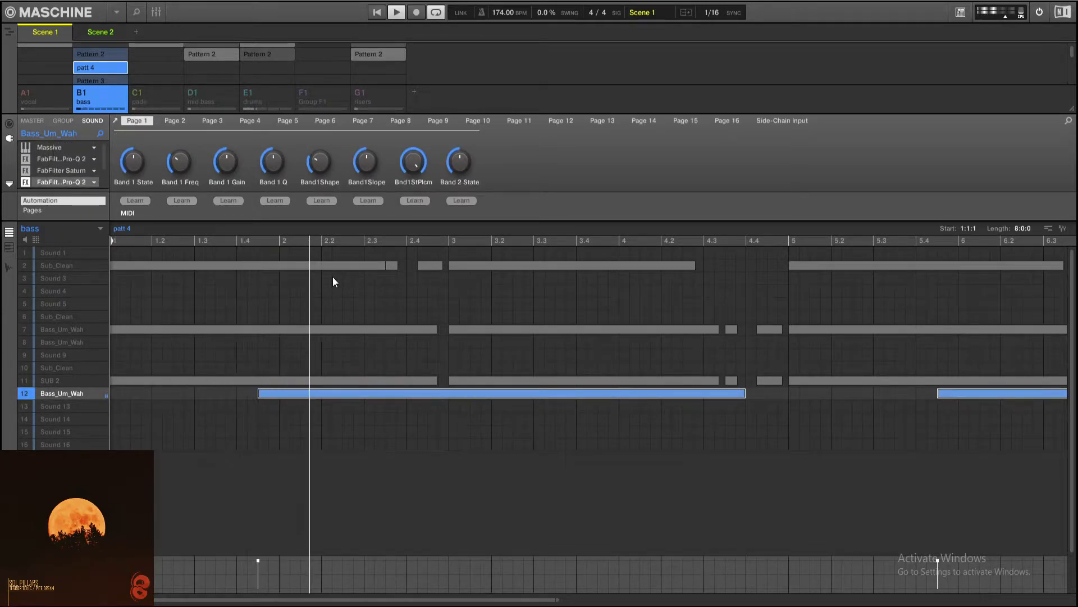
key("space")
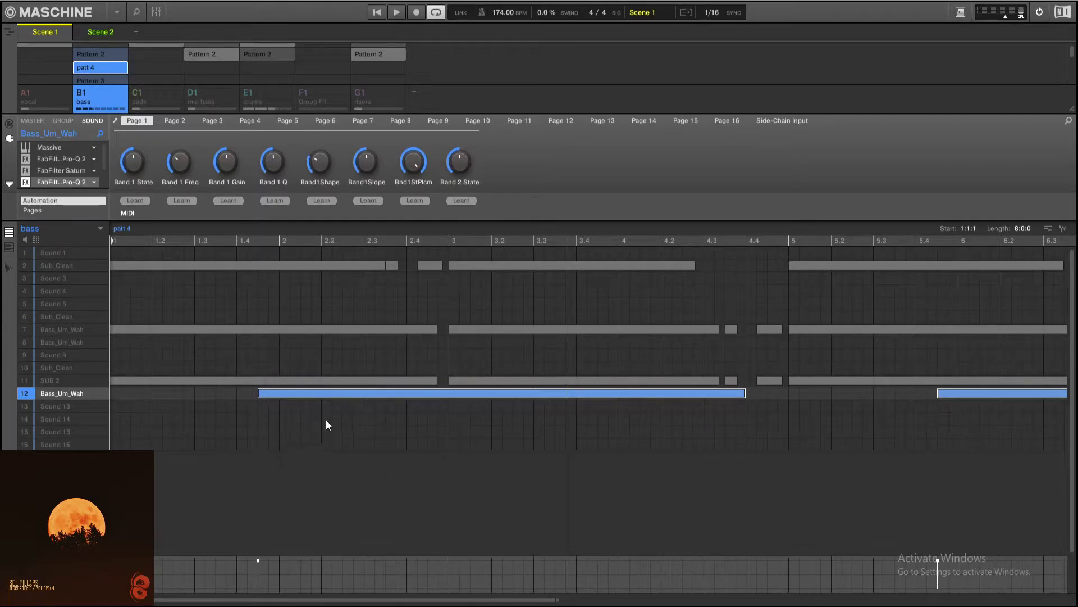
Go past the pads group to the mid bass group and show Pattern 2 across its full length.
scroll(250, 72, "up", 1)
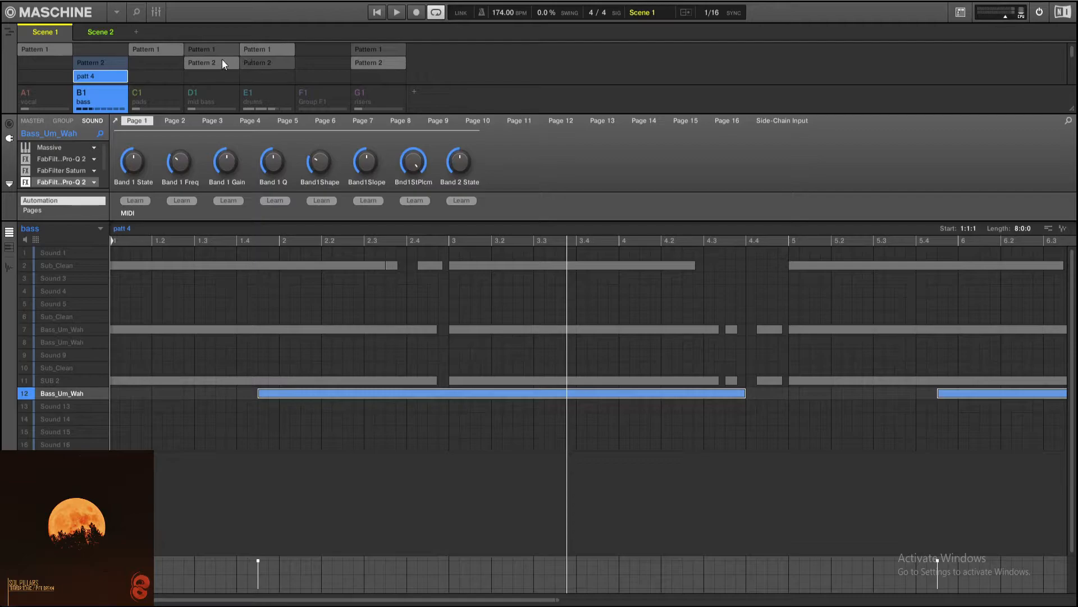
key("Right")
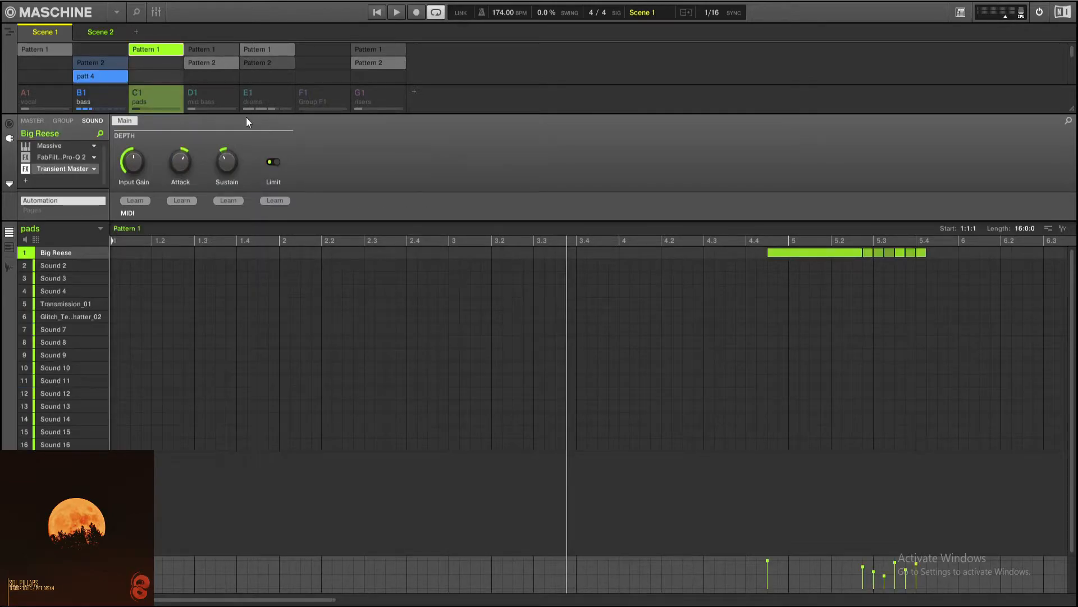
key("Right")
left_click_drag(332, 600, 744, 566)
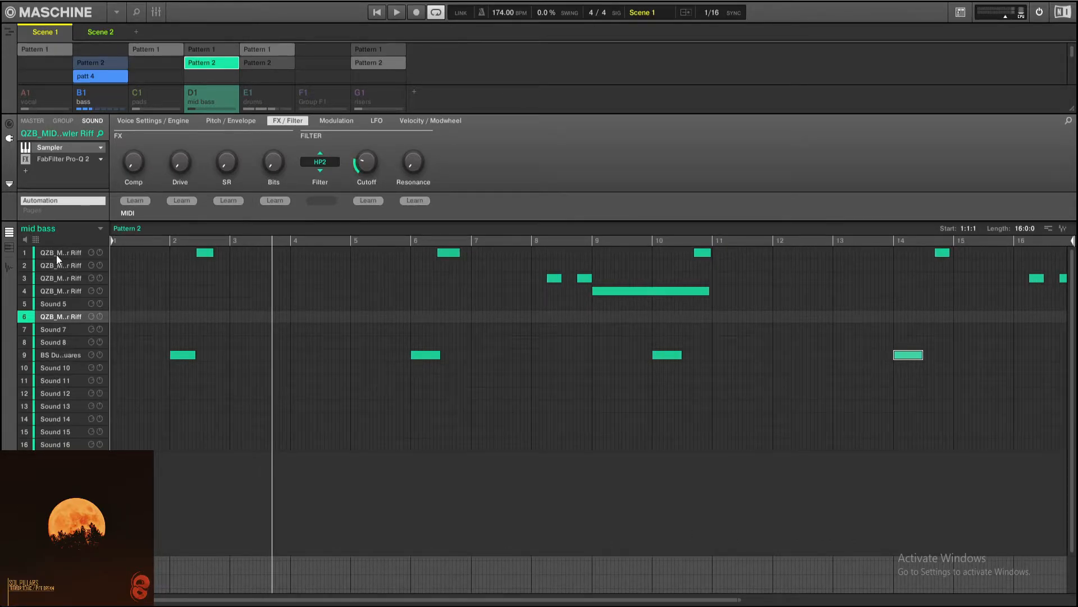
Look through the sampler effect and filter settings of mid bass sounds 2, 3 and 4.
left_click(66, 265)
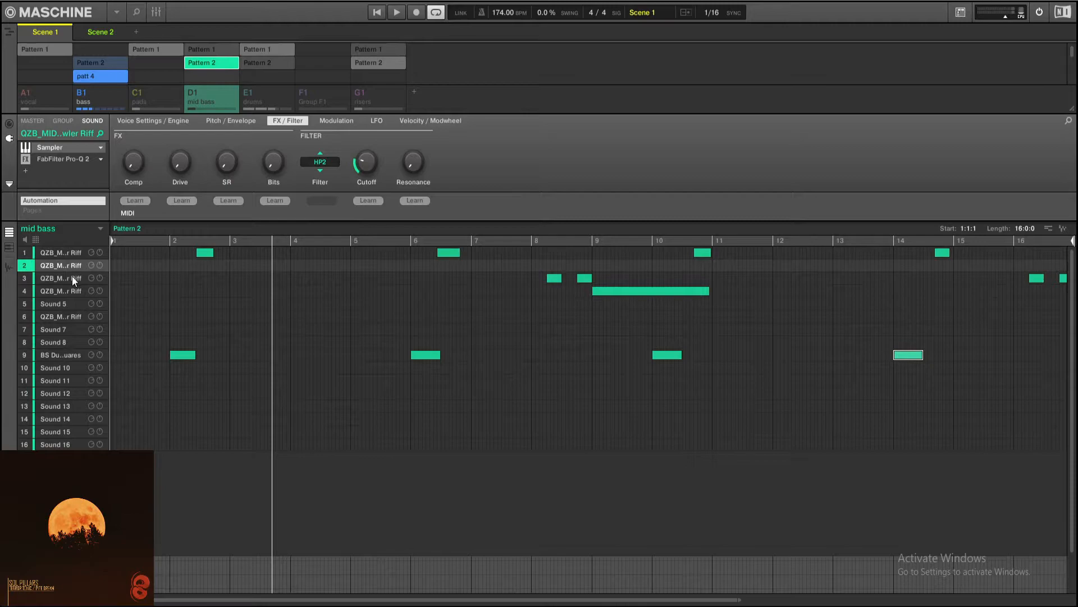
left_click(61, 277)
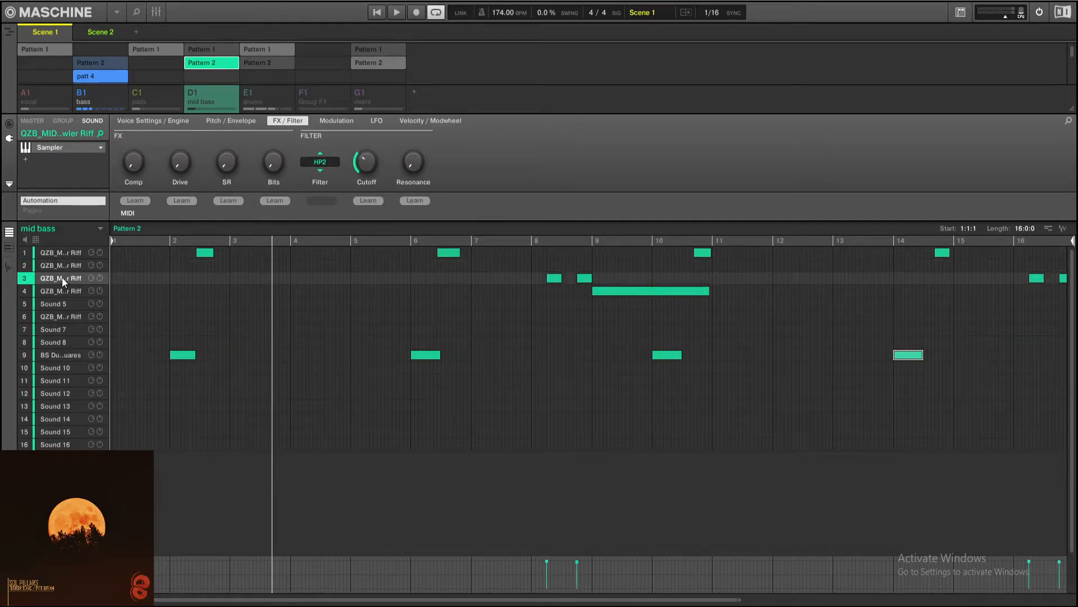
left_click(67, 288)
left_click(66, 278)
left_click(64, 266)
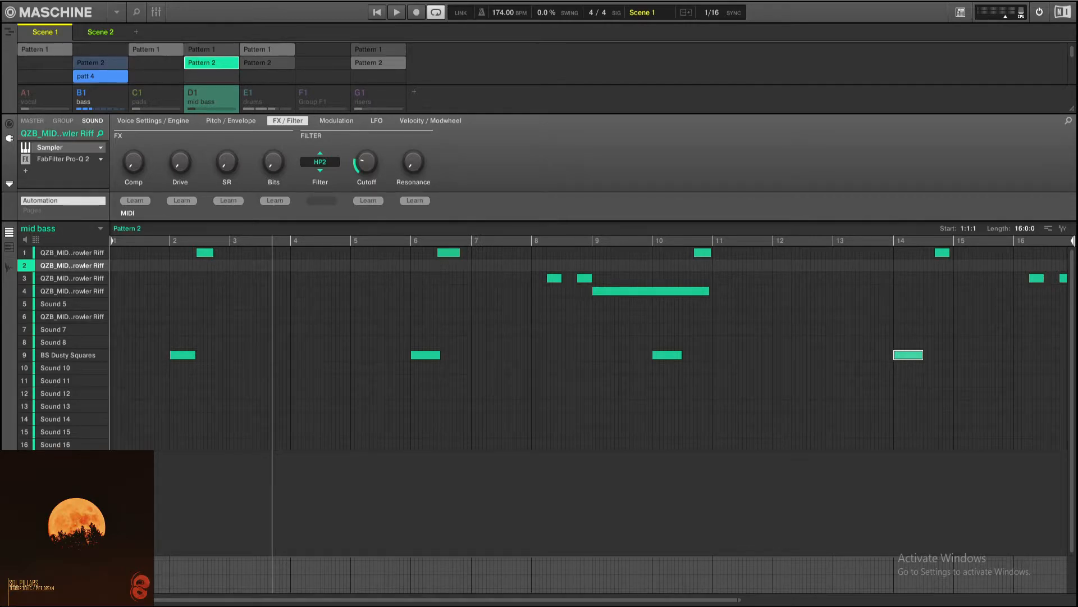
Audition the soloed mid bass Pattern 2, jumping to bars 6 and 8, and return the playhead to bar 2.
key("space")
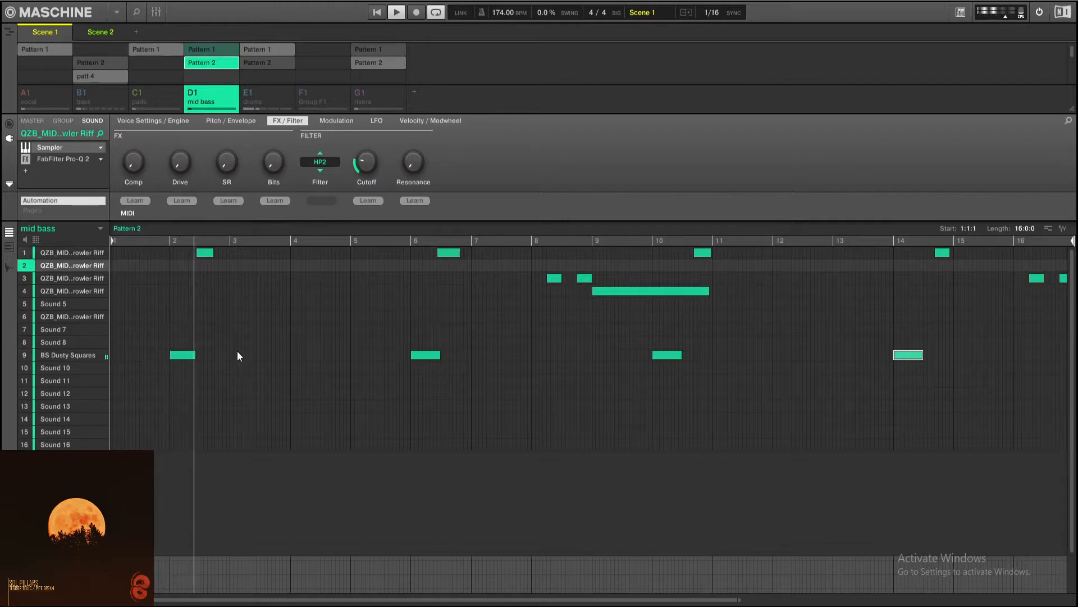
left_click(410, 242)
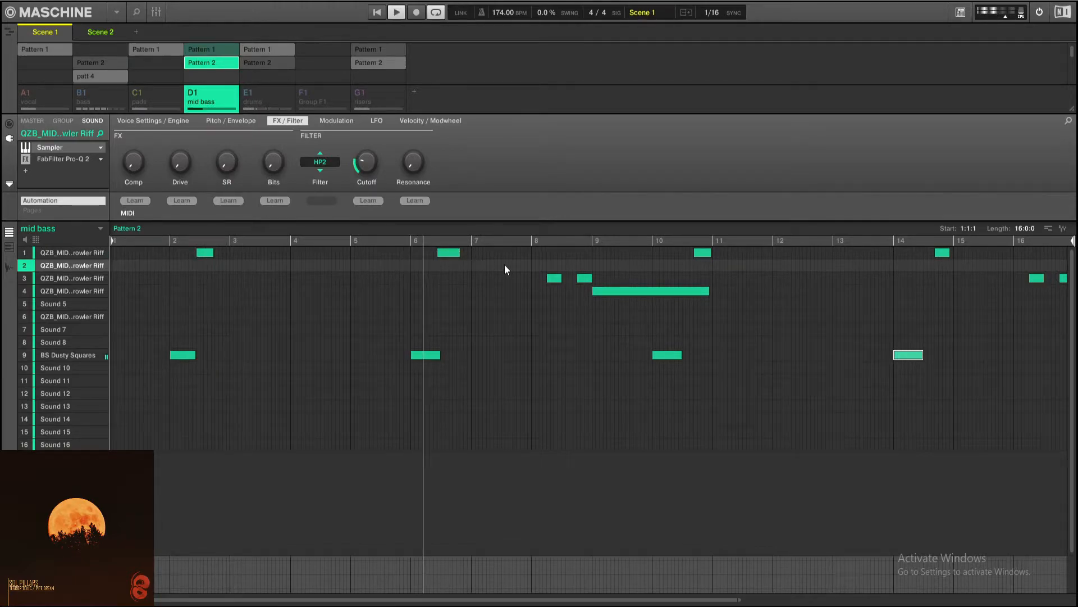
left_click(535, 240)
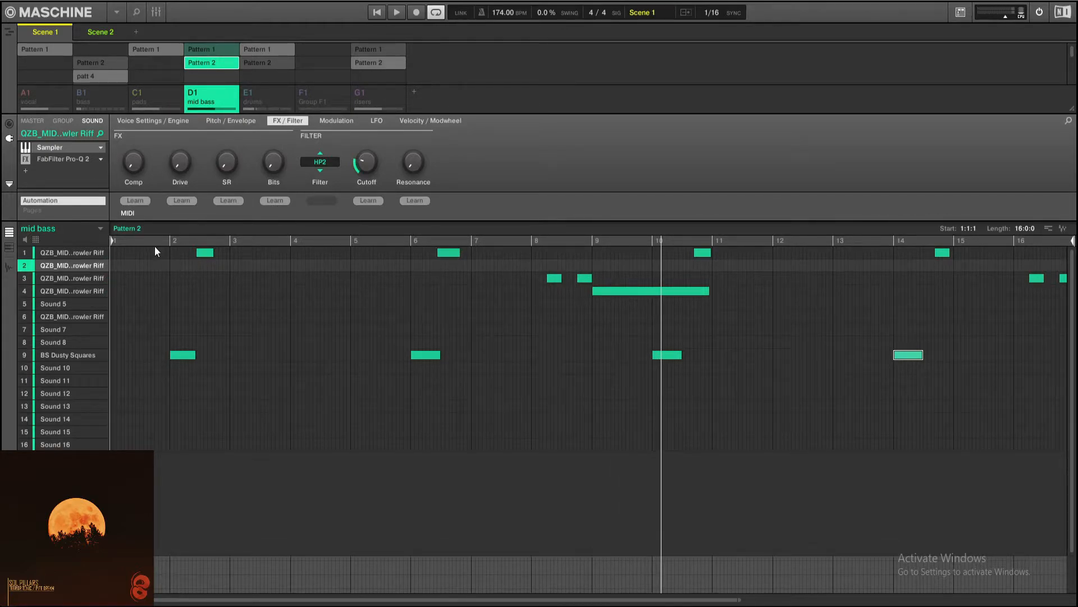
left_click(123, 238)
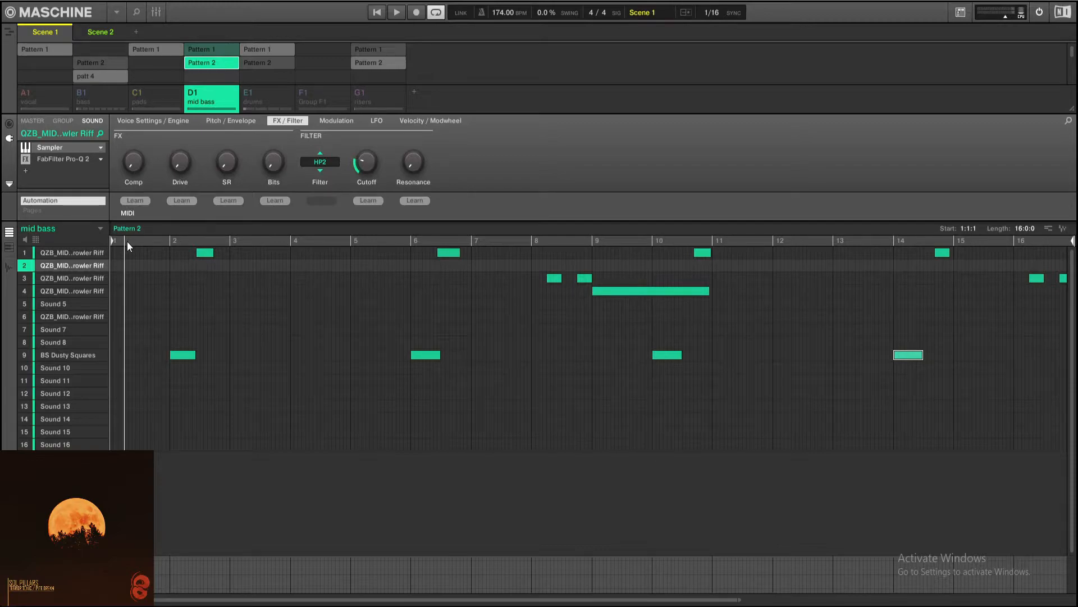
left_click(167, 238)
left_click(170, 241)
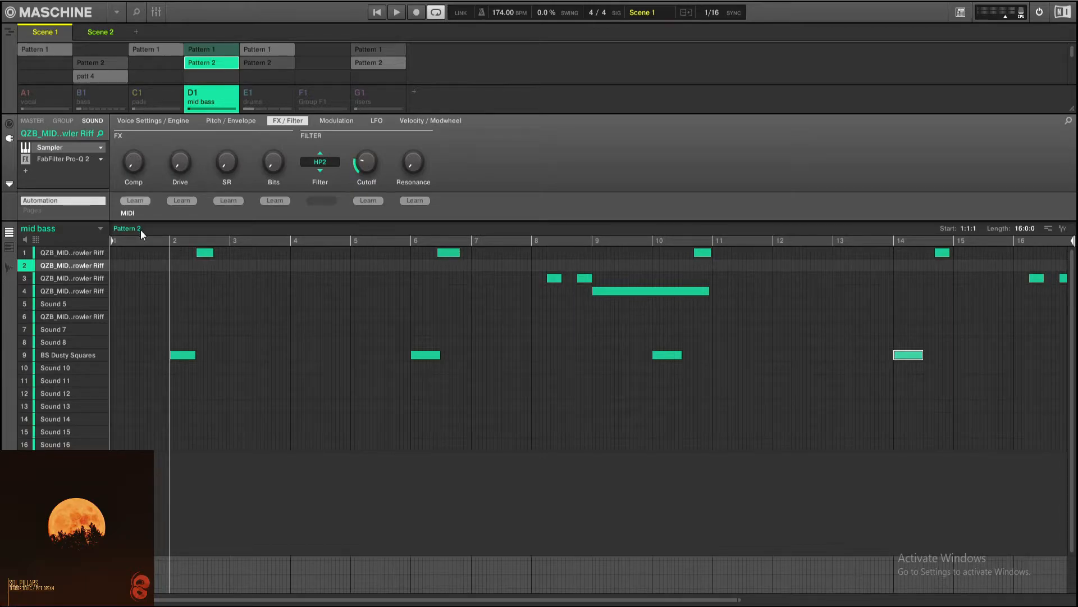
Compare the HP2 filter cutoffs of mid bass sounds 1 to 4 and show the Massive controls of BS Dusty Squares.
left_click(67, 253)
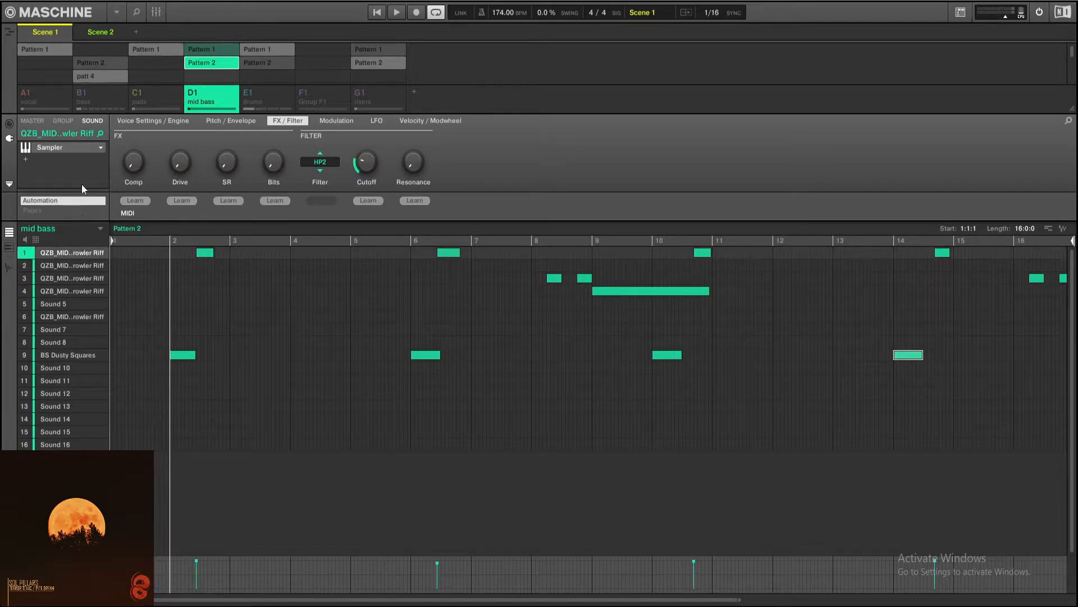
left_click(69, 278)
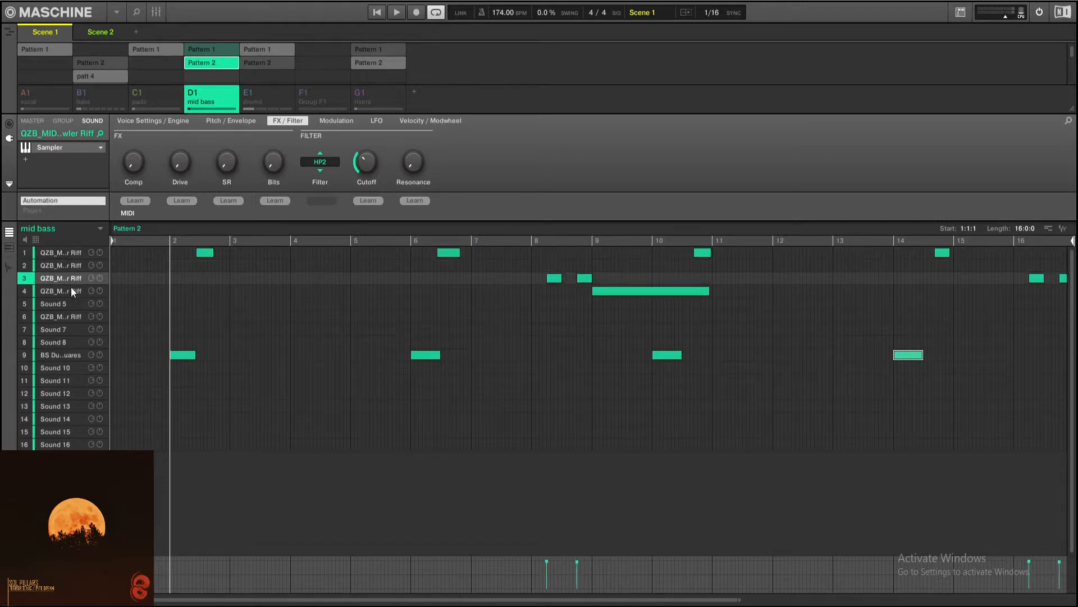
left_click(65, 266)
left_click(69, 279)
left_click(72, 289)
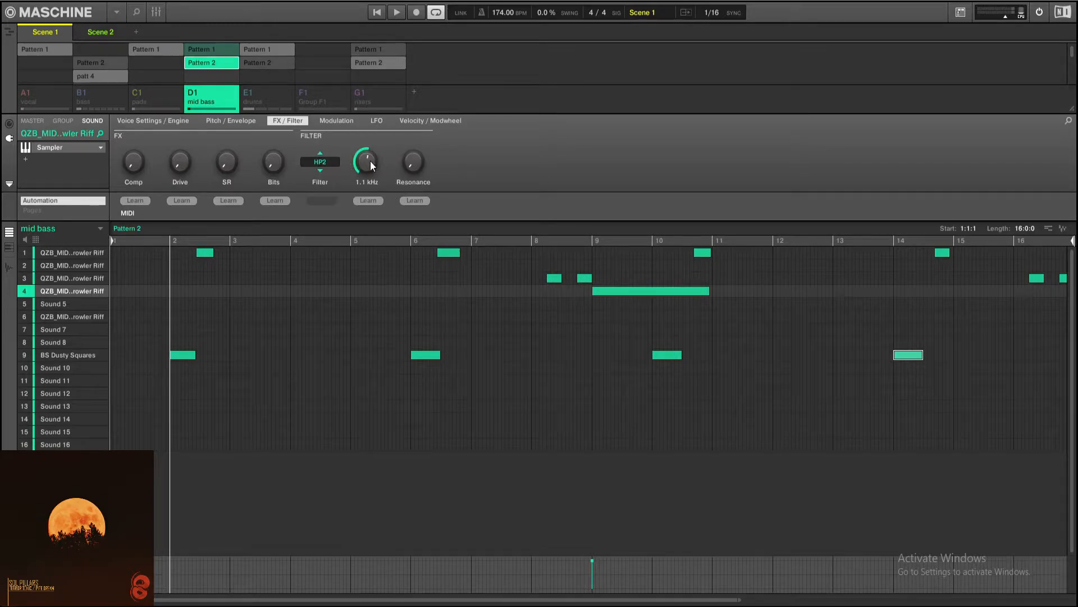
left_click(66, 355)
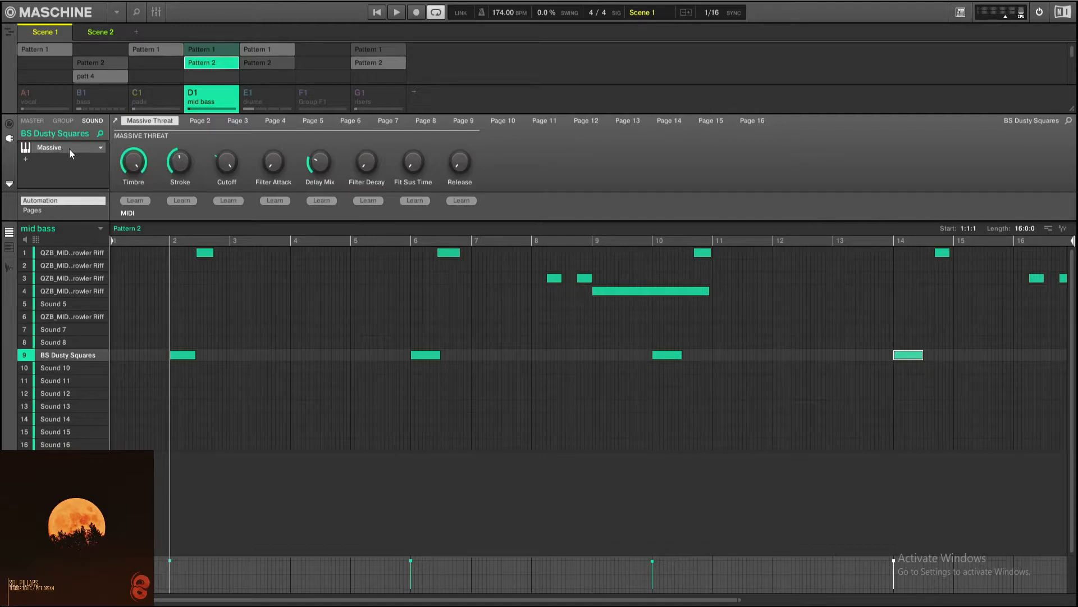
Display mid bass Pattern 1 in full and play it alone and together with the drums.
left_click(205, 49)
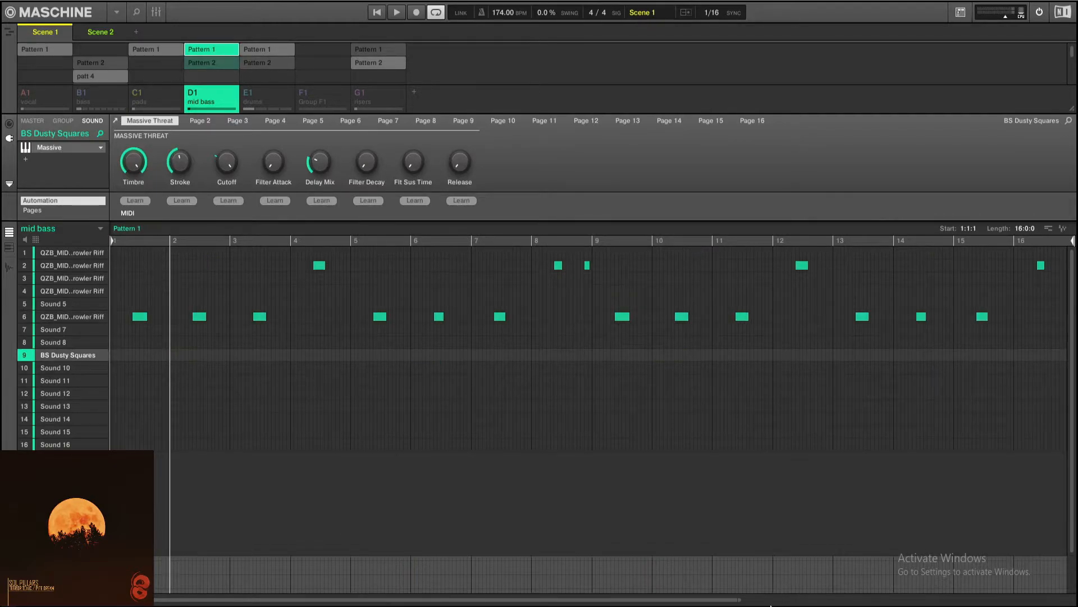
left_click_drag(740, 600, 843, 596)
key("space")
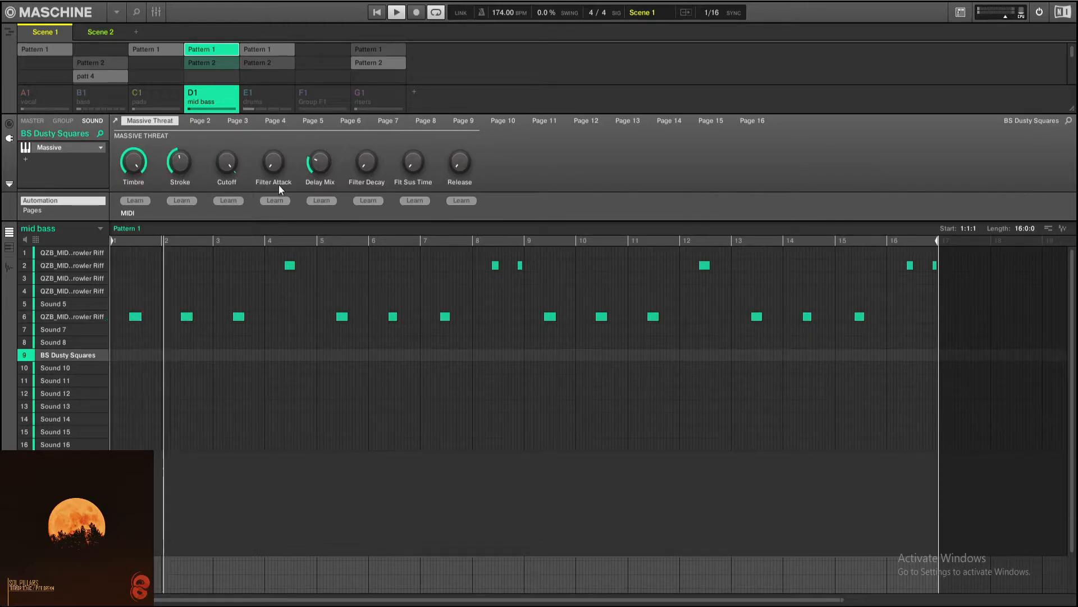
key("space")
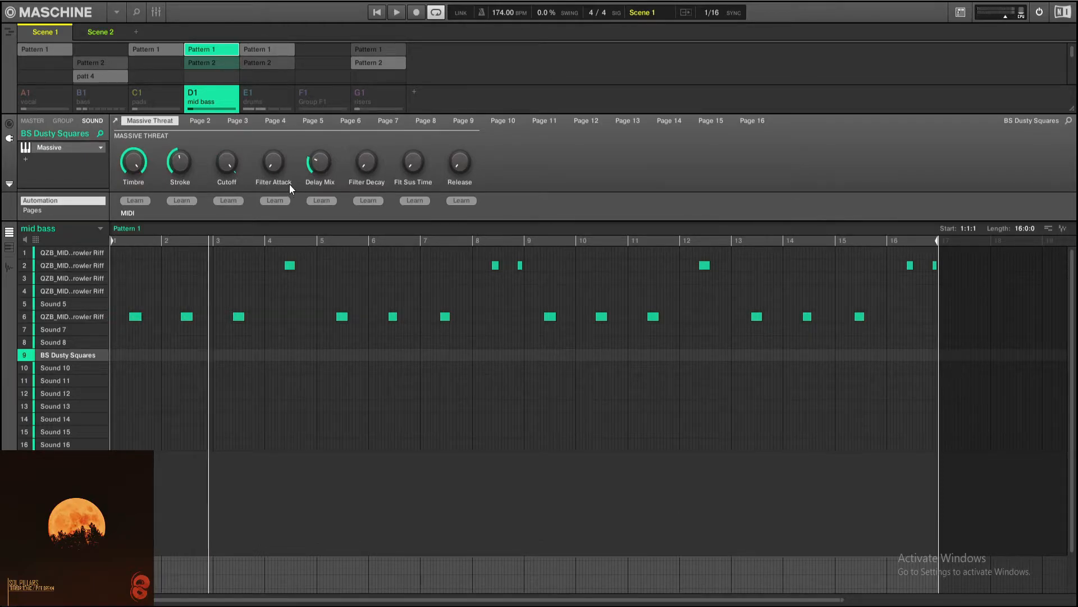
key("space")
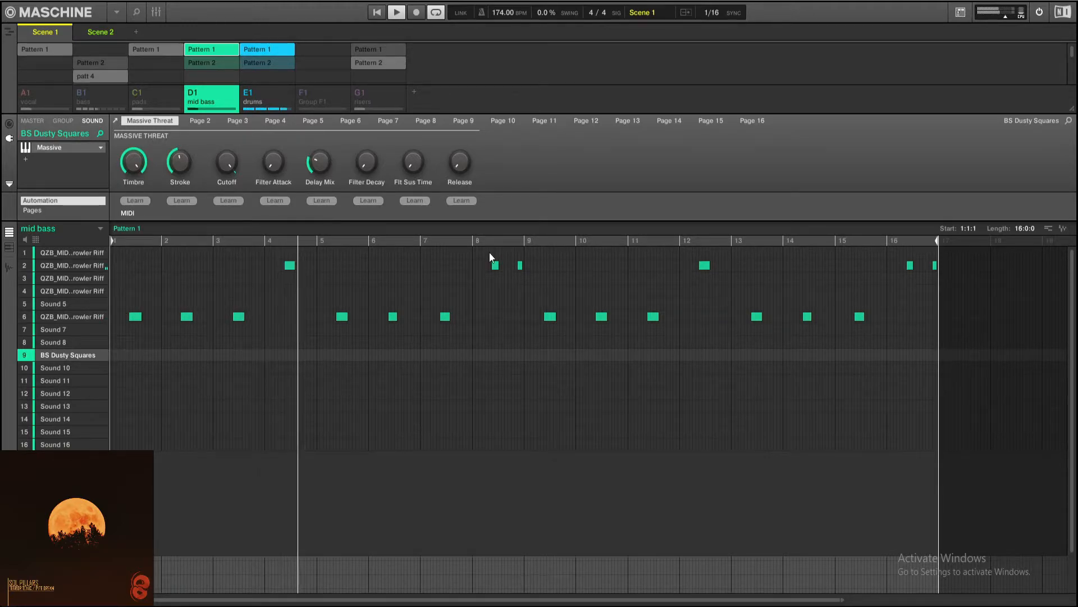
key("space")
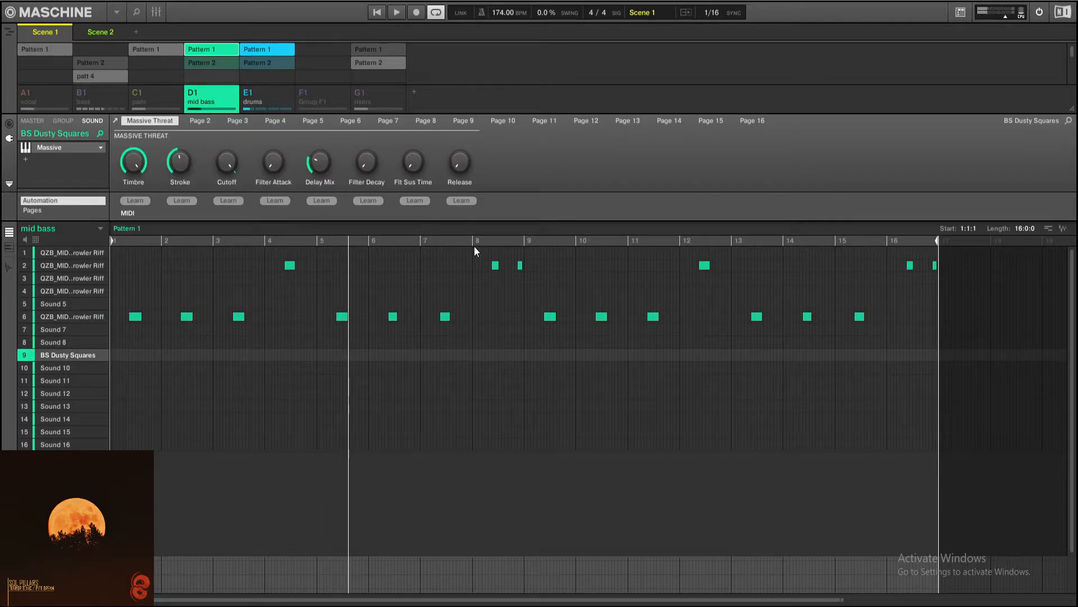
Examine the FabFilter Pro-Q 2 curves on mid bass sounds 6 and 2 and close the plug-in window.
left_click(84, 316)
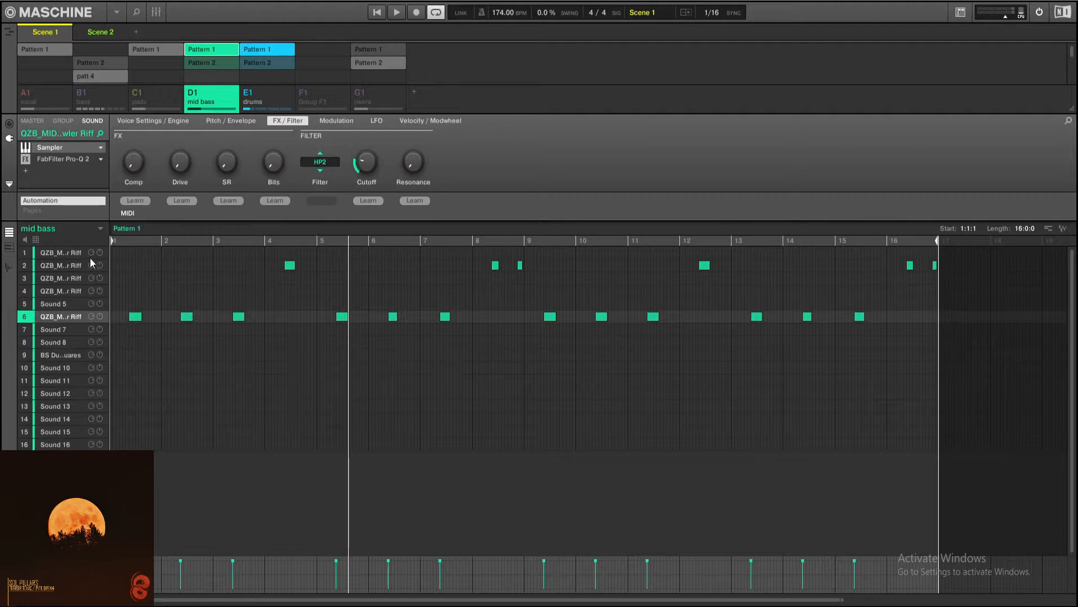
left_click(54, 159)
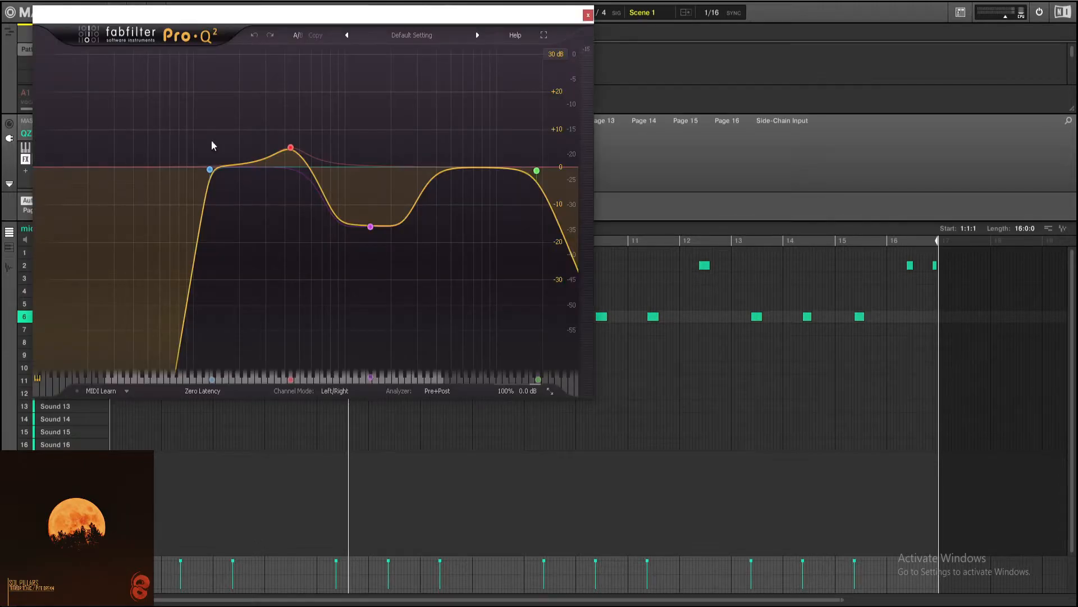
left_click(587, 15)
left_click(72, 265)
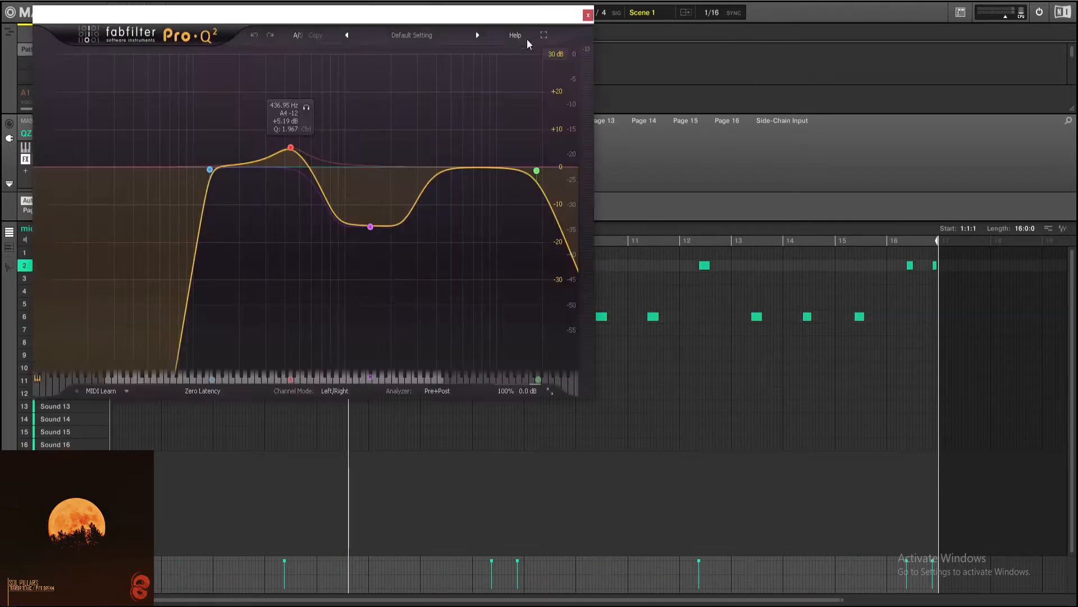
left_click(588, 13)
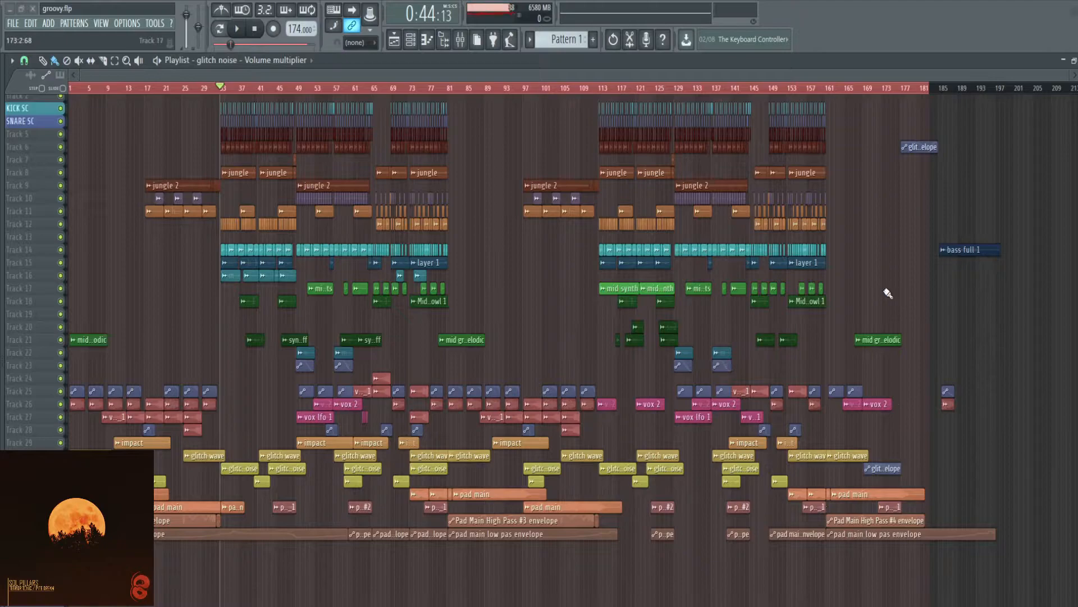
Switch to the groovy.flp project in FL Studio and highlight the drum, bass and mid clips in the playlist in turn.
scroll(219, 272, "up", 1)
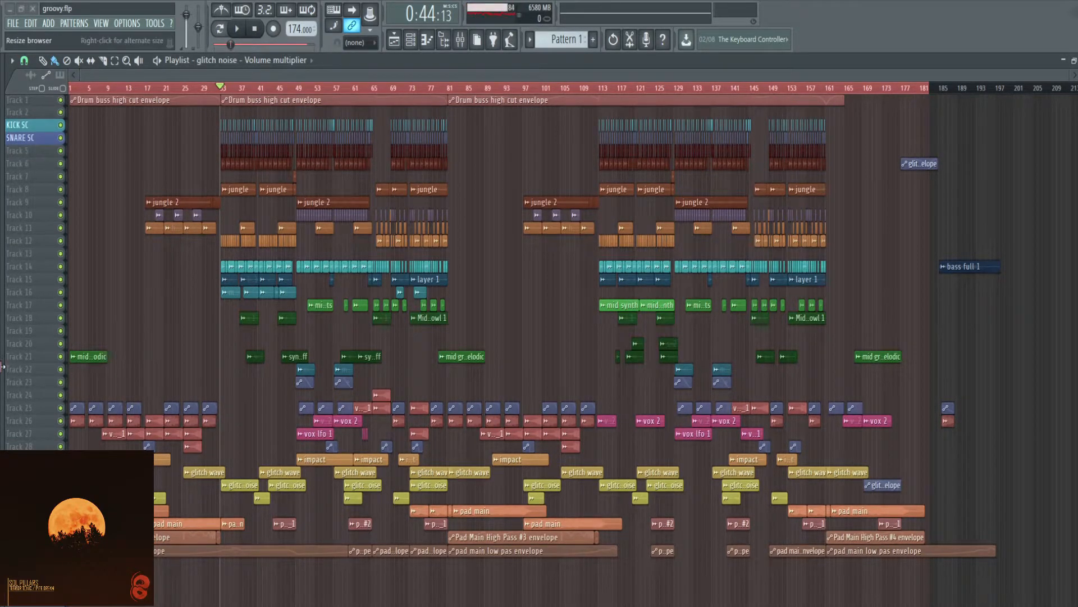
scroll(6, 369, "up", 1)
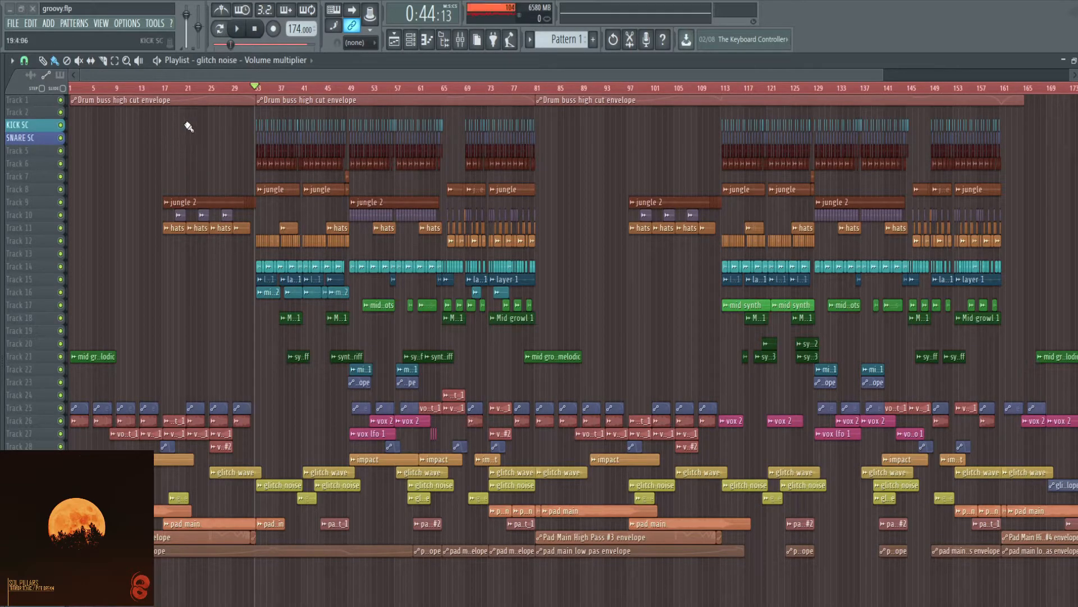
left_click_drag(203, 120, 609, 220)
left_click_drag(124, 150, 643, 250)
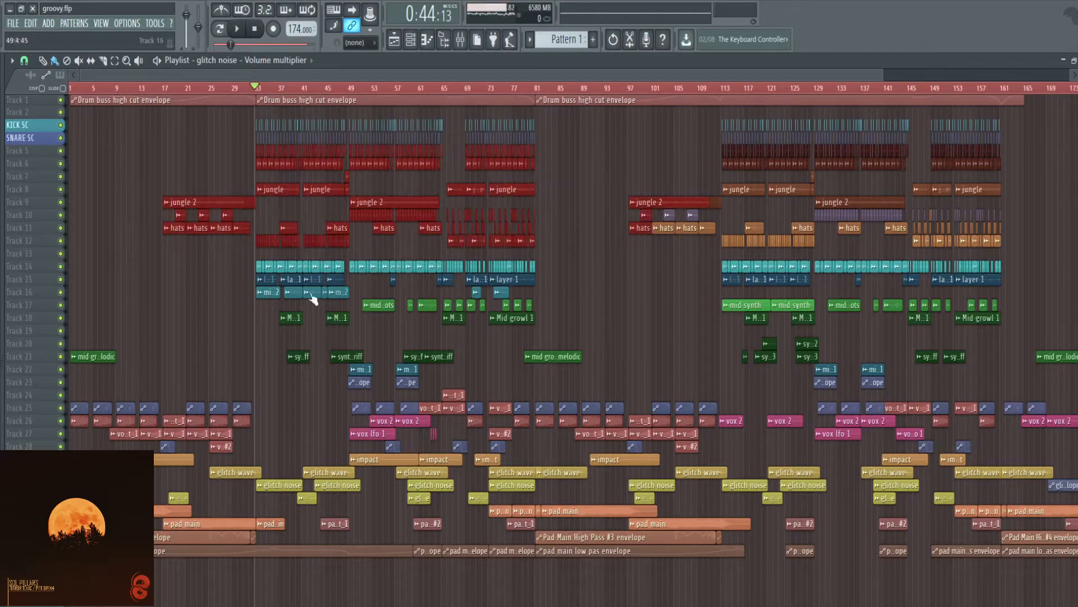
left_click_drag(164, 266, 1045, 317)
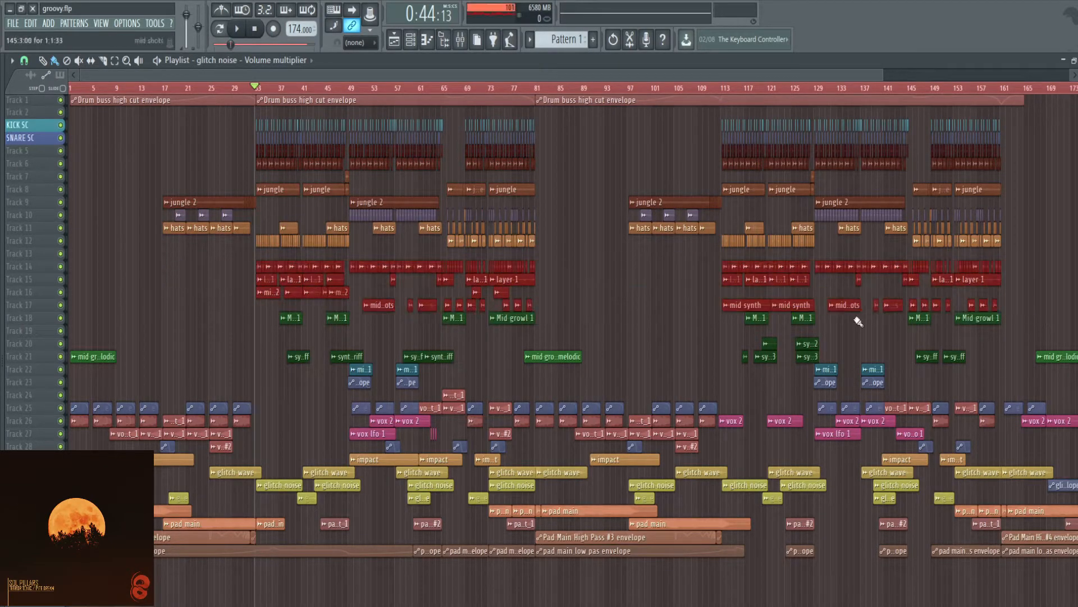
mouse_move(99, 322)
left_mouse_down()
mouse_move(270, 357)
mouse_move(325, 344)
mouse_move(988, 428)
left_mouse_up()
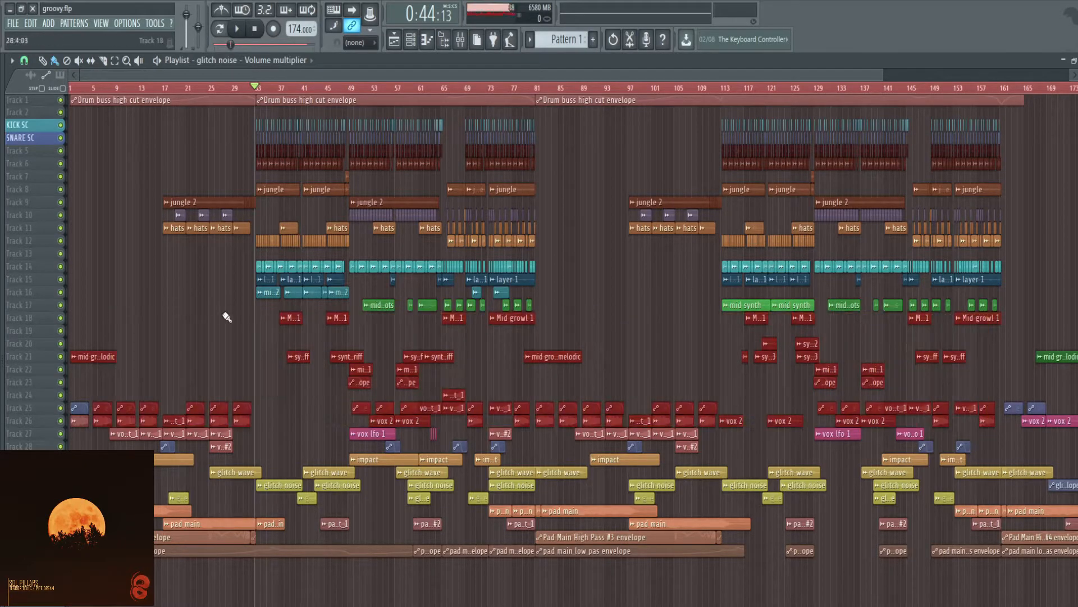
Highlight the synth, vocal and impact clips in the playlist and select the glitch and pad clips with their envelopes.
scroll(225, 315, "down", 1)
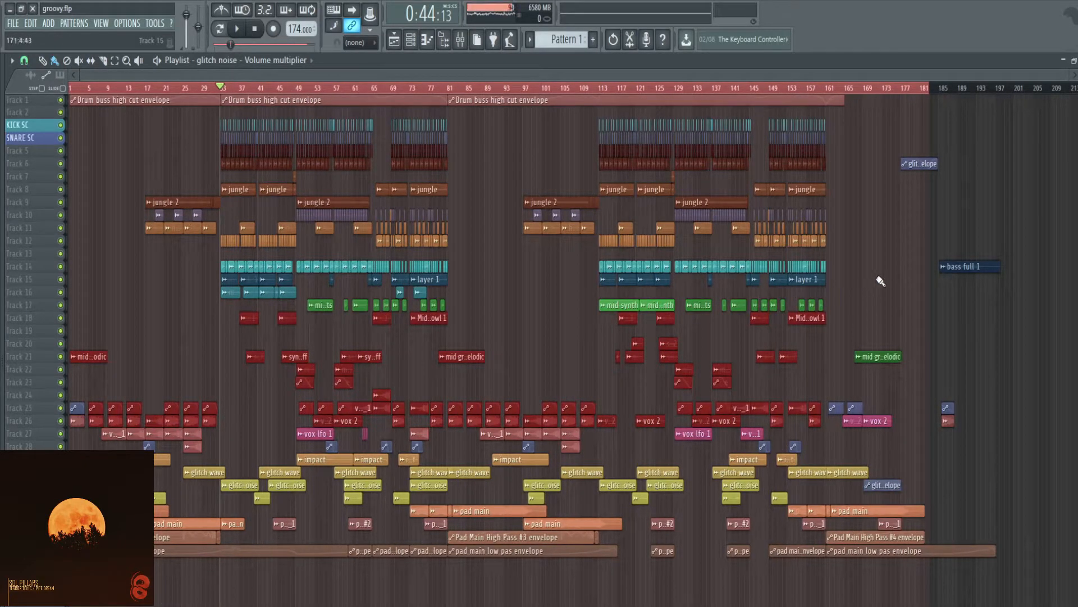
left_click(879, 313)
left_click_drag(897, 287, 22, 368)
left_click_drag(1008, 416, 71, 467)
left_click_drag(1009, 487, 155, 595)
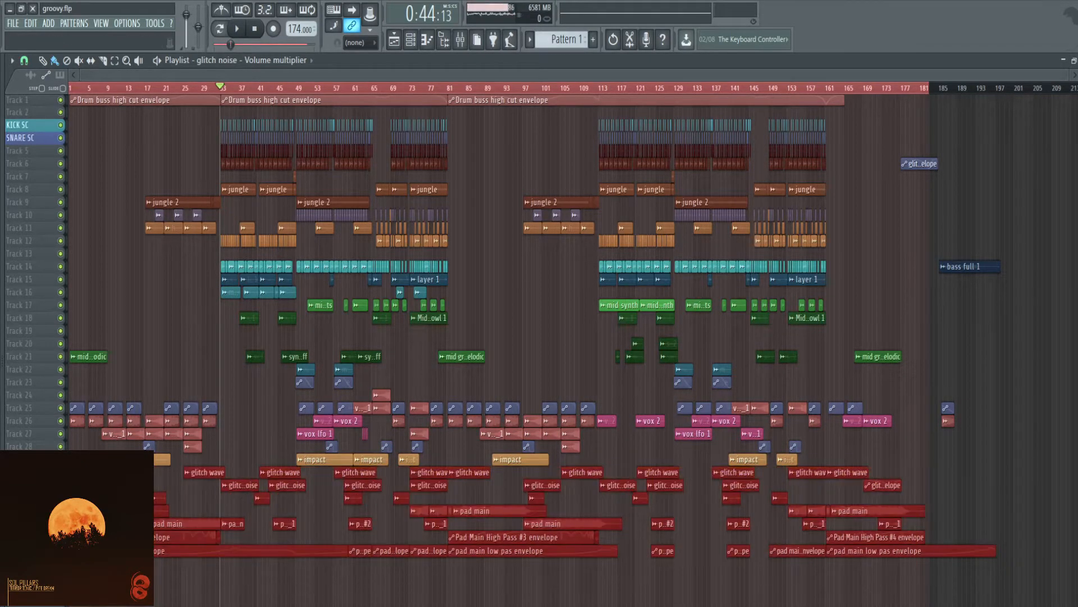
Open the mixer and move it higher over the playlist so all its channel strips can be inspected.
key("F9")
left_click_drag(735, 250, 711, 147)
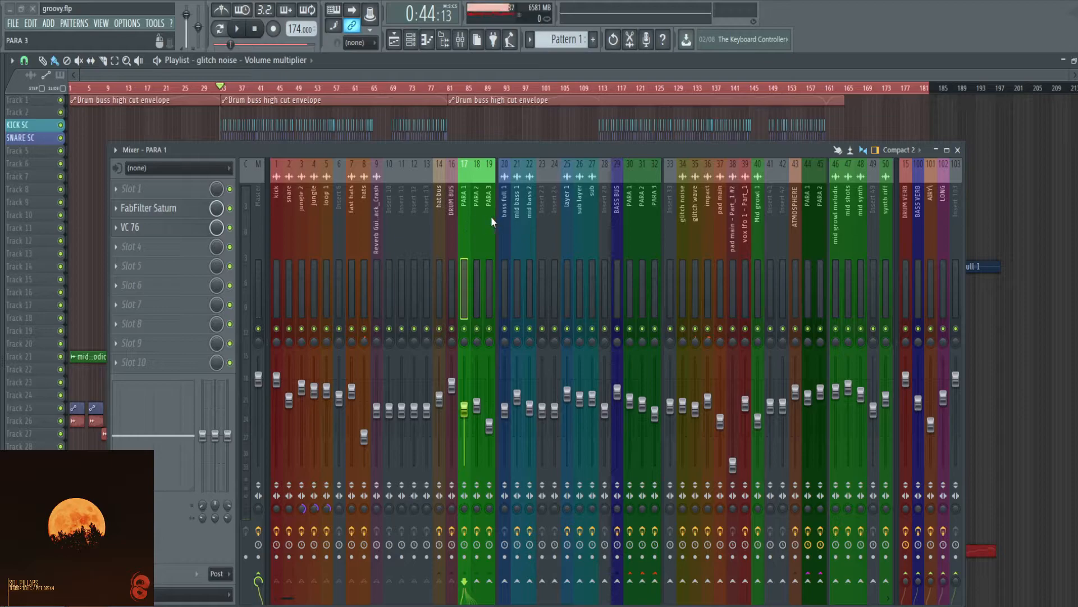
Highlight the drum, bass, and glitch and pad channel groups in the mixer in turn.
left_click_drag(491, 188, 163, 179)
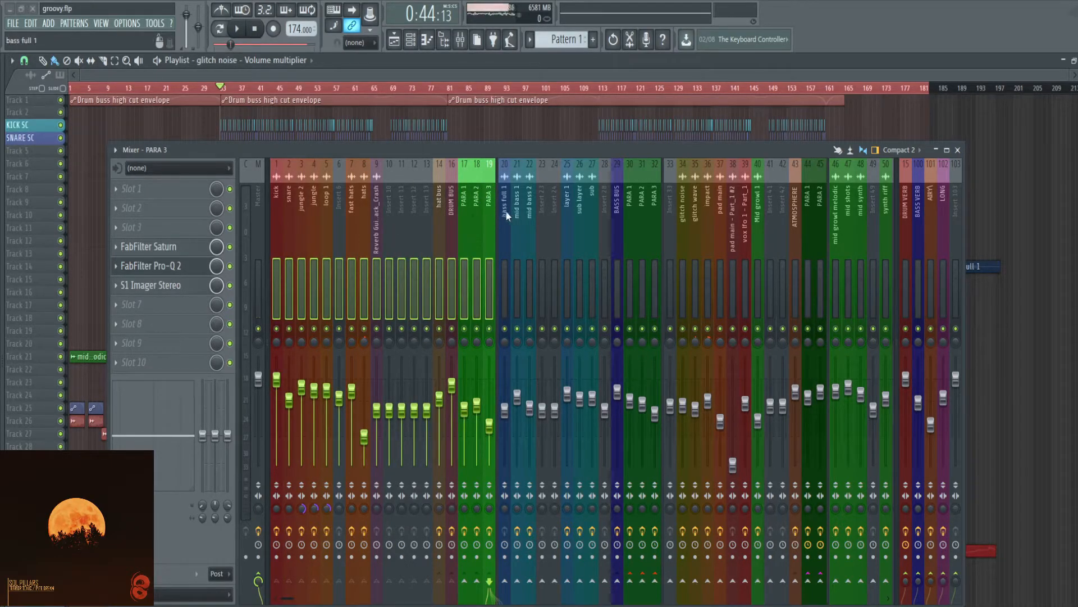
left_click_drag(507, 214, 820, 200)
left_click_drag(798, 151, 642, 119)
scroll(517, 180, "right", 10)
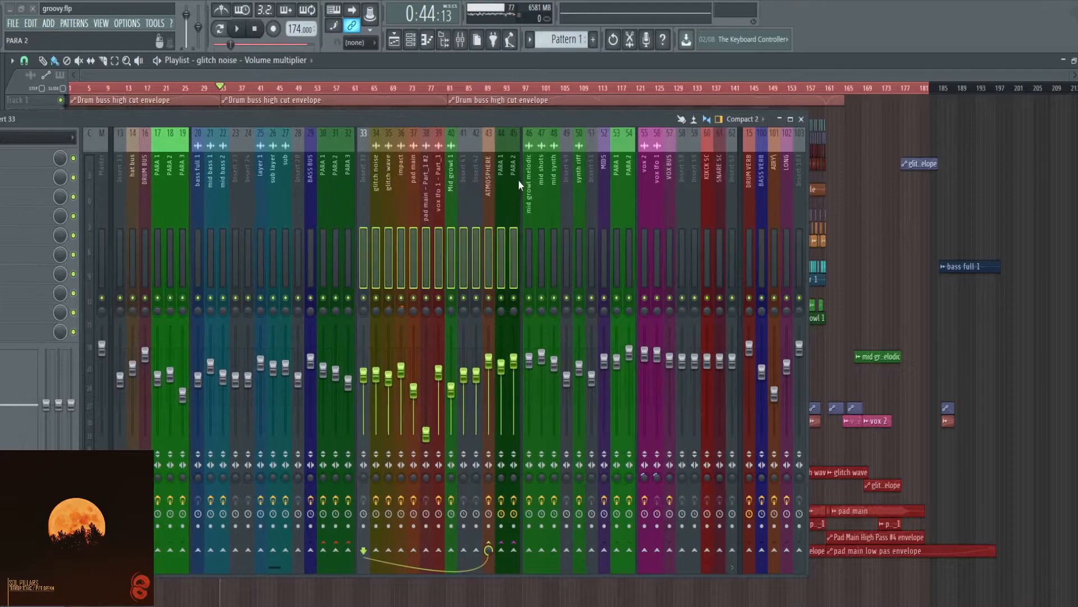
left_click_drag(431, 162, 524, 160)
Shift the mixer and highlight the vocal channels and the reverb send channels in turn.
left_click_drag(490, 117, 680, 117)
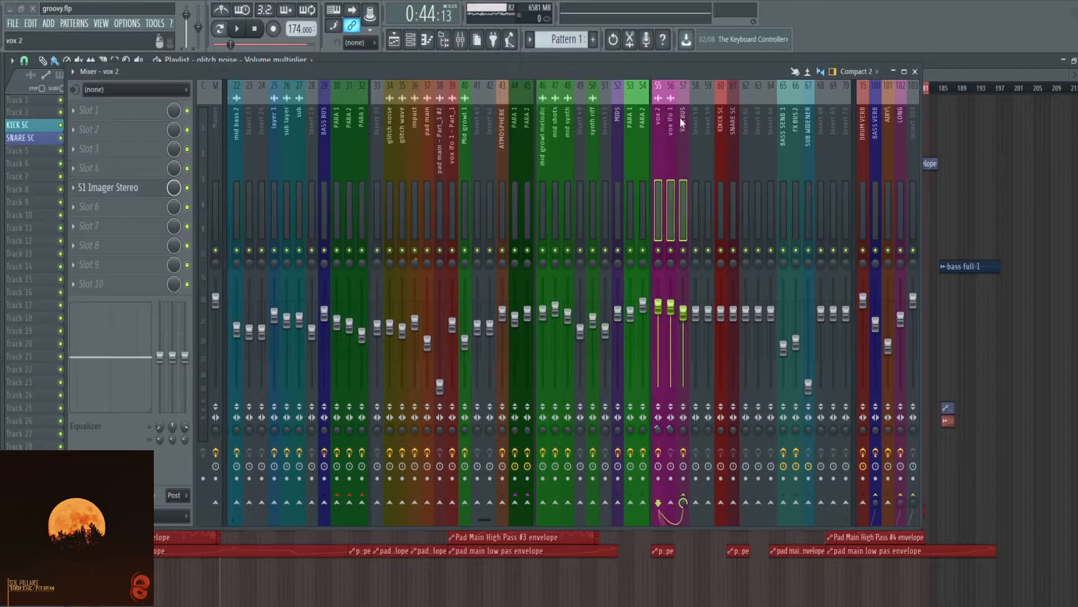
left_click_drag(700, 66, 791, 98)
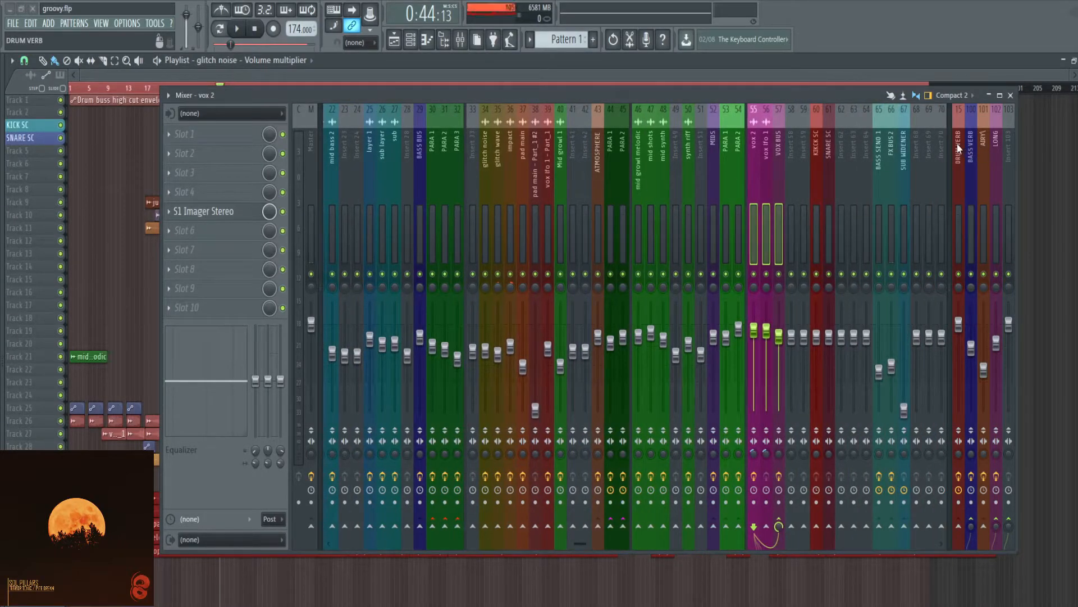
left_click_drag(957, 143, 1004, 142)
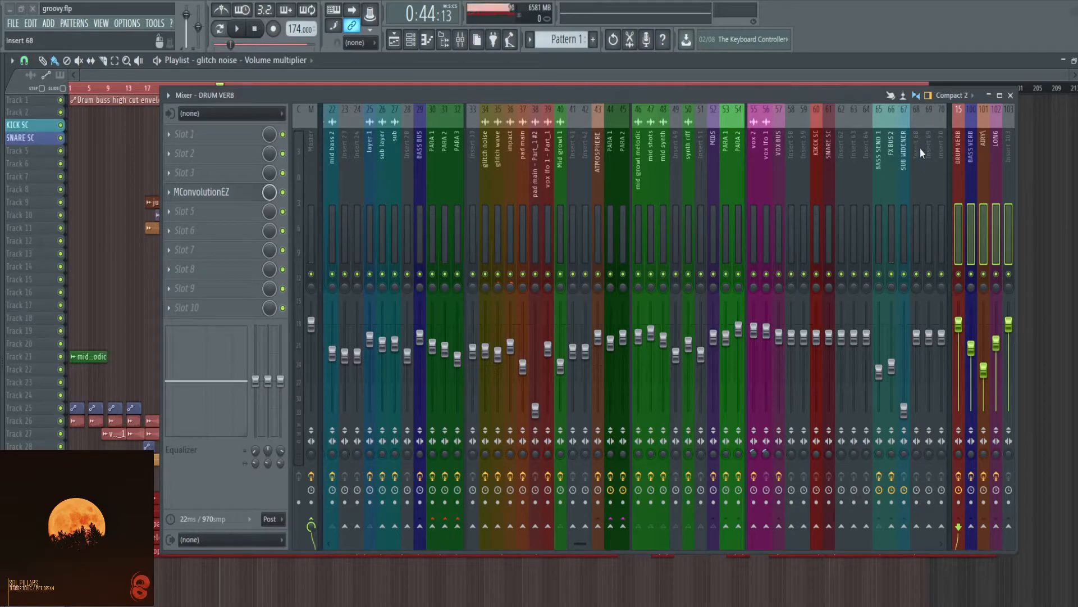
Select the SUB WIDENER, FX BUS 2 and BASS SEND 1 channels in turn to view their effect chains.
scroll(619, 166, "right", 4)
mouse_move(731, 156)
left_mouse_down()
mouse_move(753, 160)
mouse_move(728, 149)
mouse_move(750, 149)
left_mouse_up()
left_click(750, 149)
left_click(740, 150)
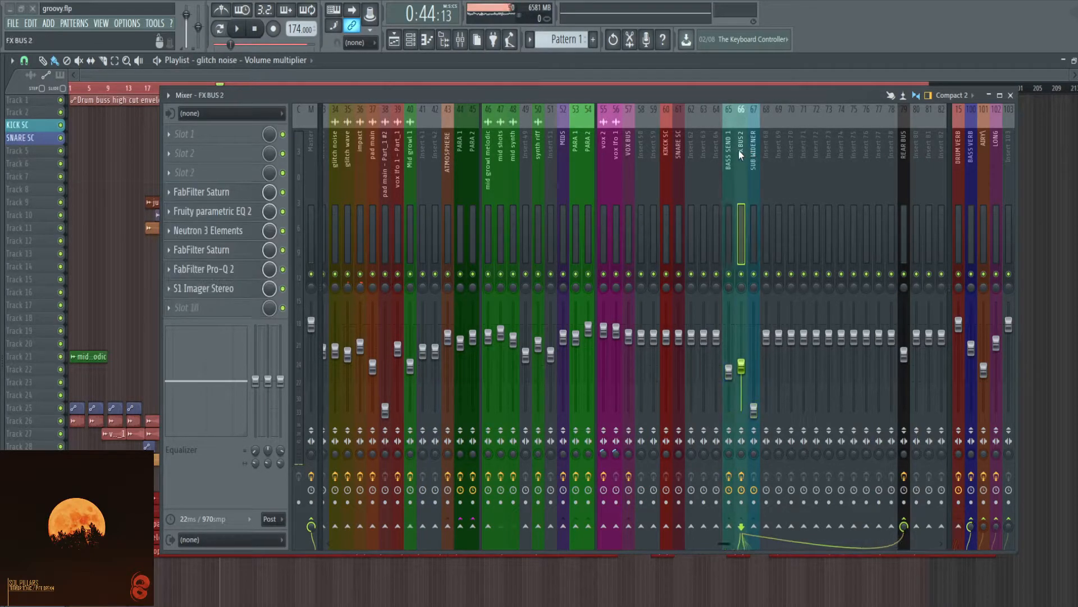
left_click(729, 152)
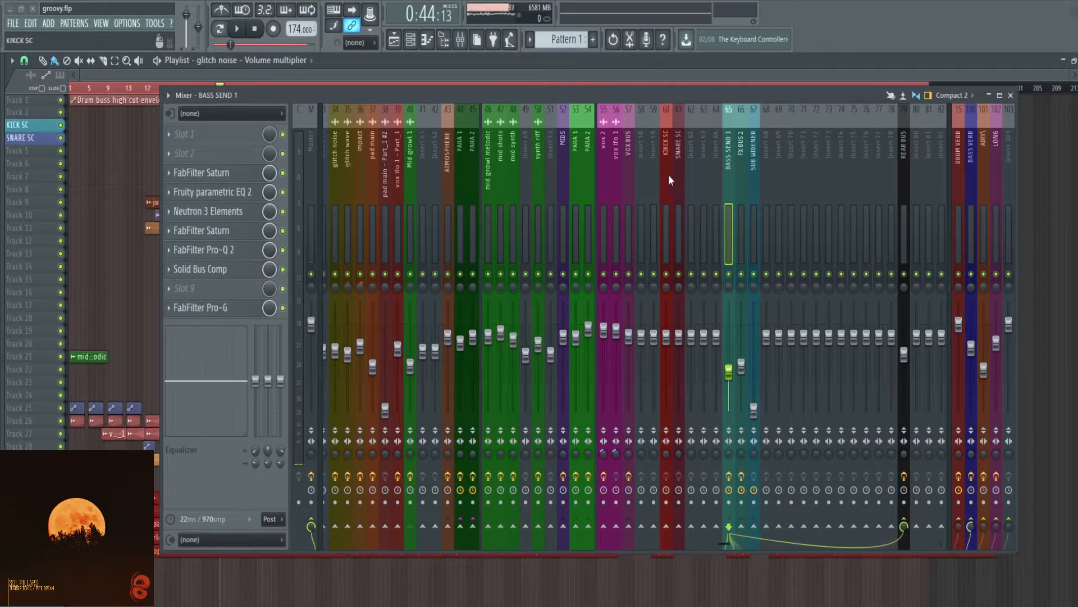
scroll(668, 174, "left", 5)
scroll(668, 181, "right", 6)
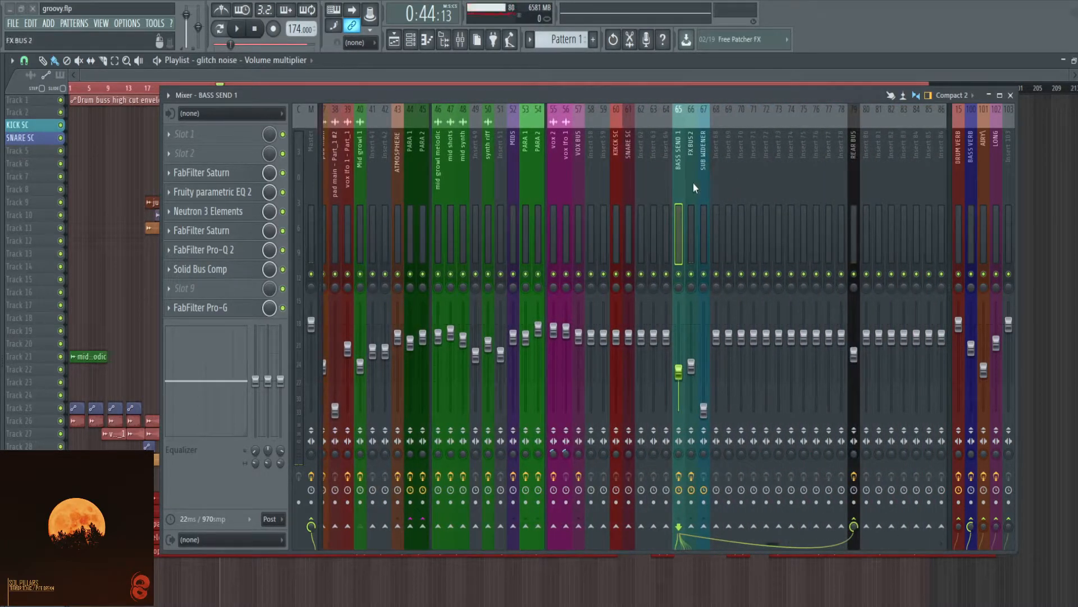
Solo the BASS SEND 1 channel and look through the mixer for the channels that feed it.
scroll(715, 179, "left", 4)
scroll(724, 171, "right", 3)
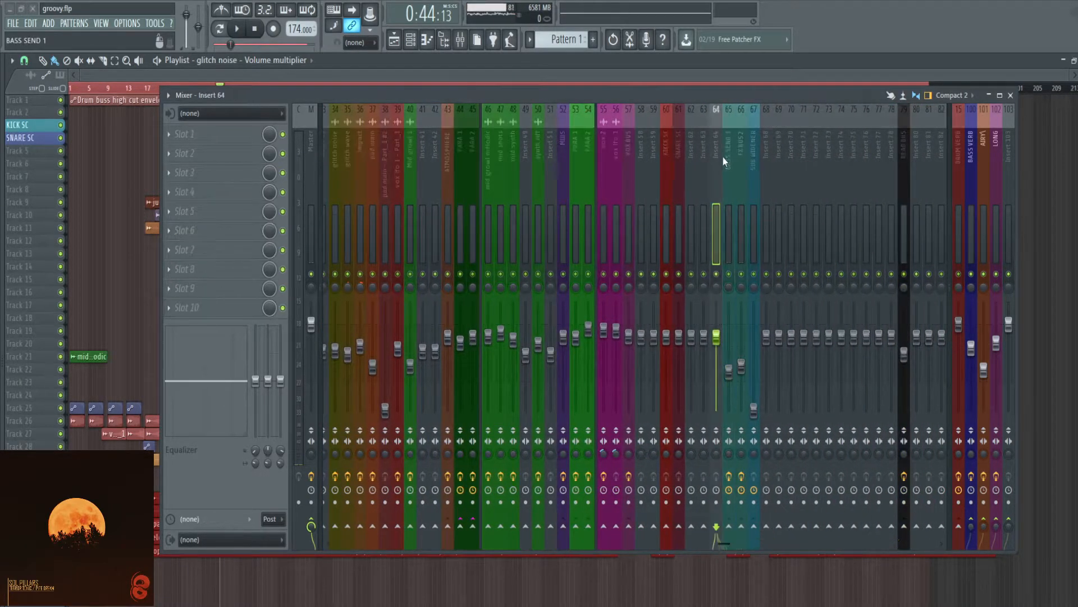
scroll(731, 155, "left", 7)
scroll(615, 153, "right", 6)
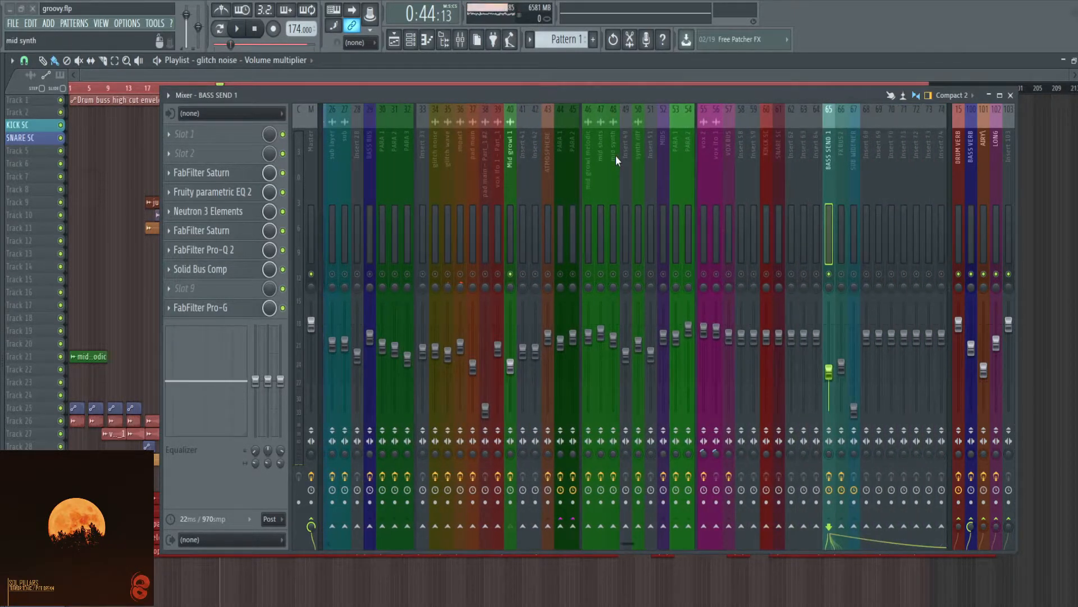
scroll(615, 156, "left", 6)
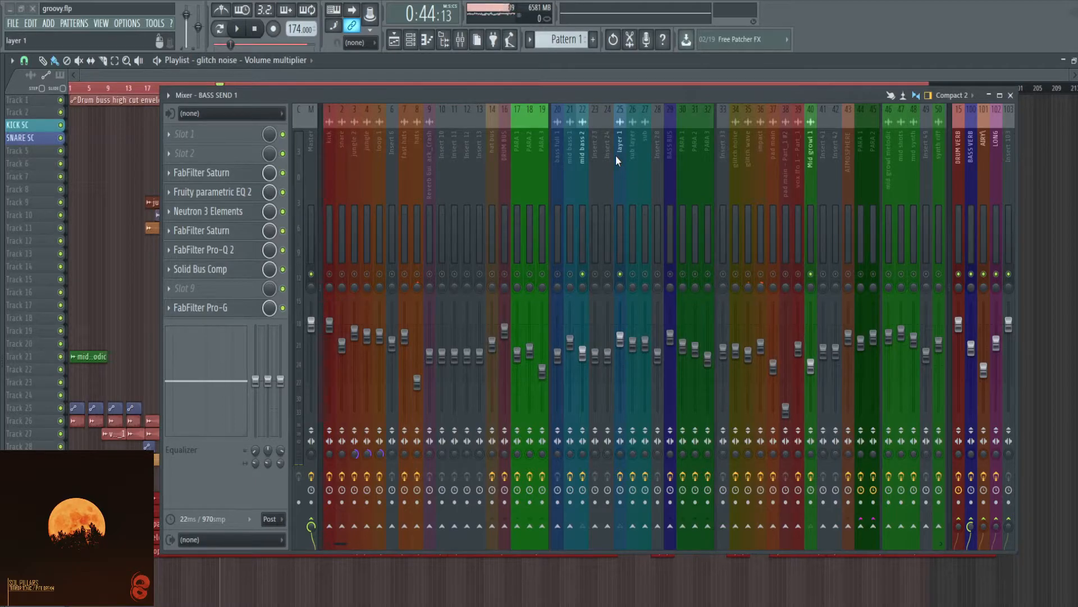
scroll(615, 155, "right", 8)
Solo FX BUS 2 and SUB WIDENER in turn and look for the channels that feed each one.
left_click(742, 141)
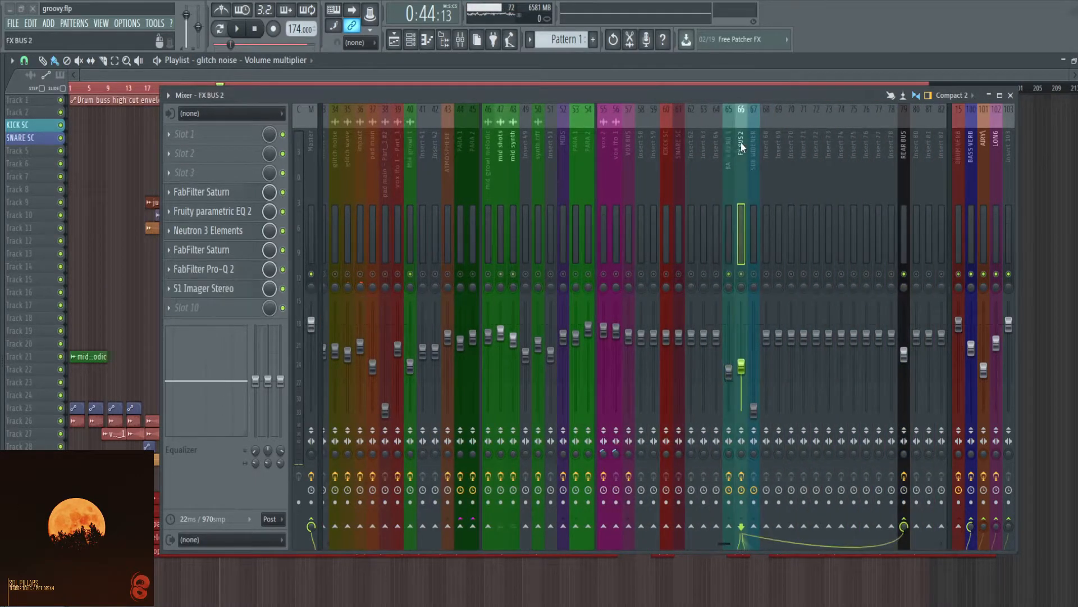
scroll(412, 168, "left", 3)
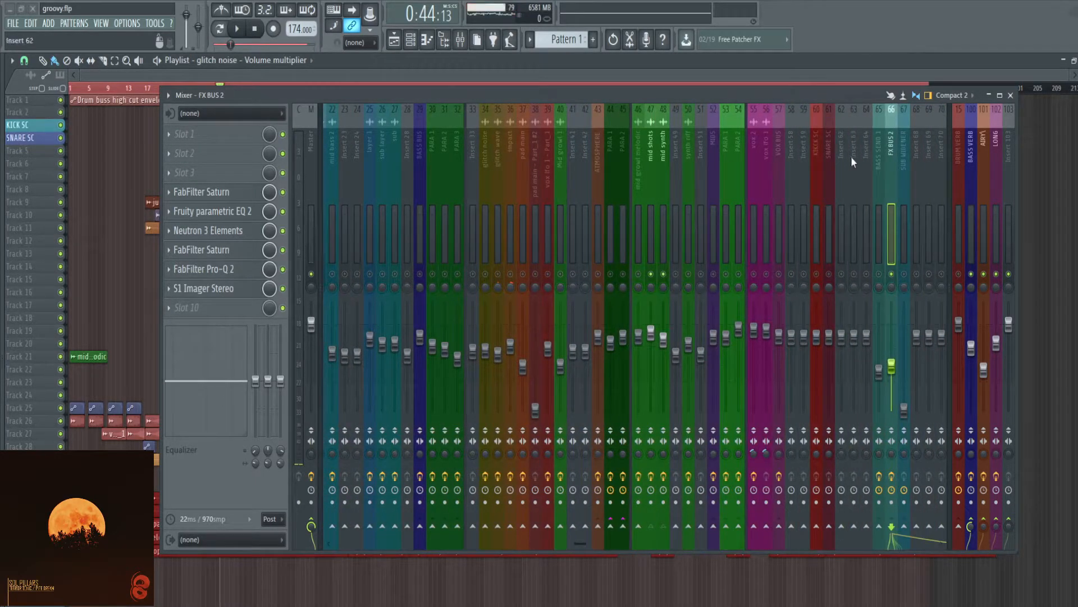
left_click(904, 157)
scroll(679, 157, "left", 6)
scroll(634, 156, "right", 4)
scroll(690, 155, "left", 4)
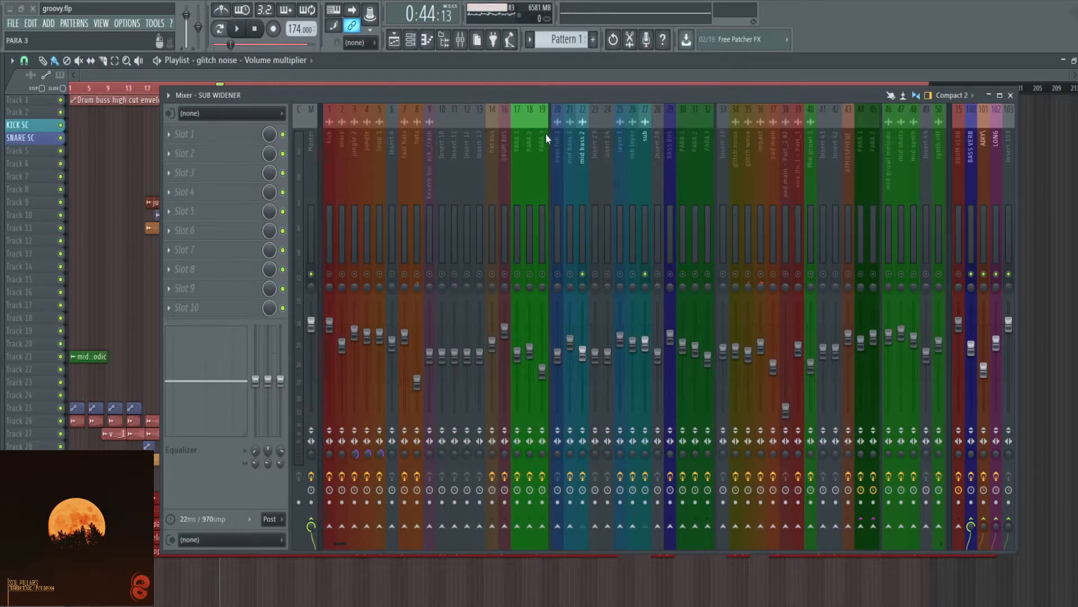
Solo the drum channels from kick to PARA 3 and move the mixer down to uncover the playlist.
left_click_drag(542, 138, 329, 151)
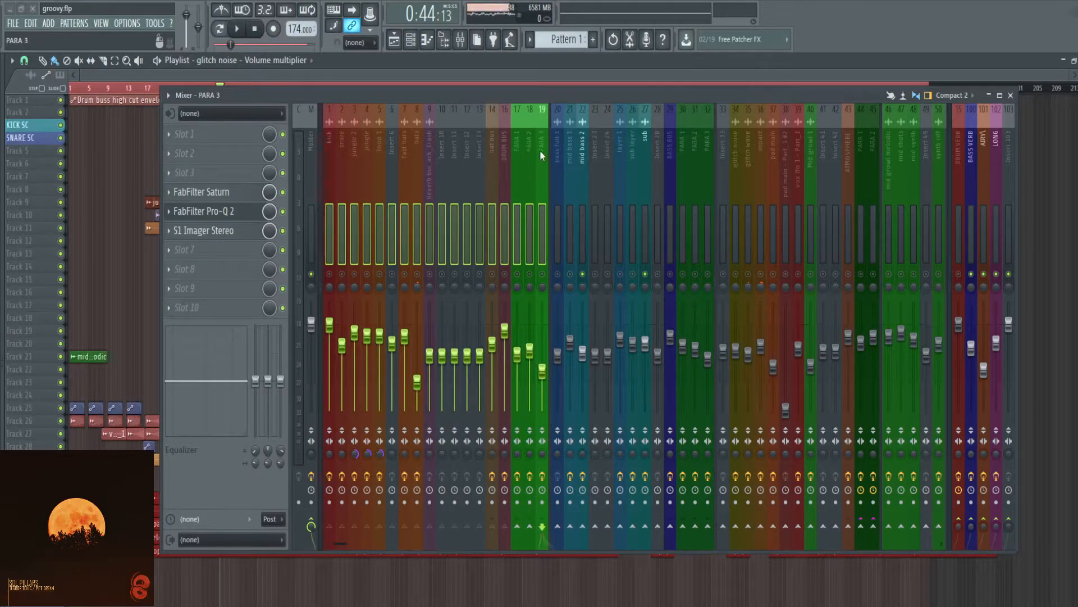
left_click_drag(522, 95, 572, 278)
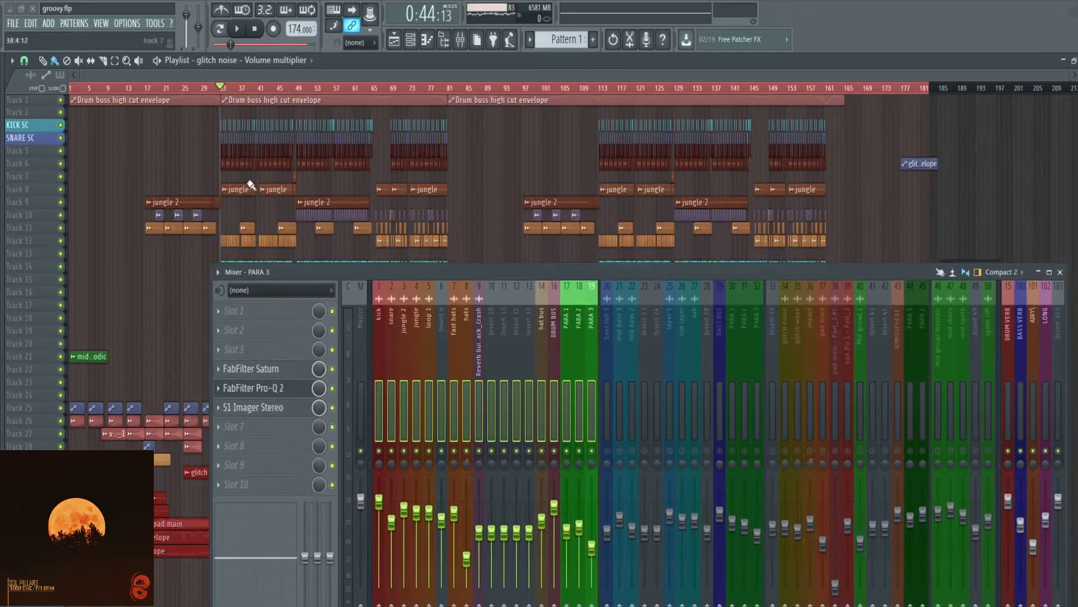
scroll(243, 185, "down", 2)
left_click_drag(404, 272, 295, 463)
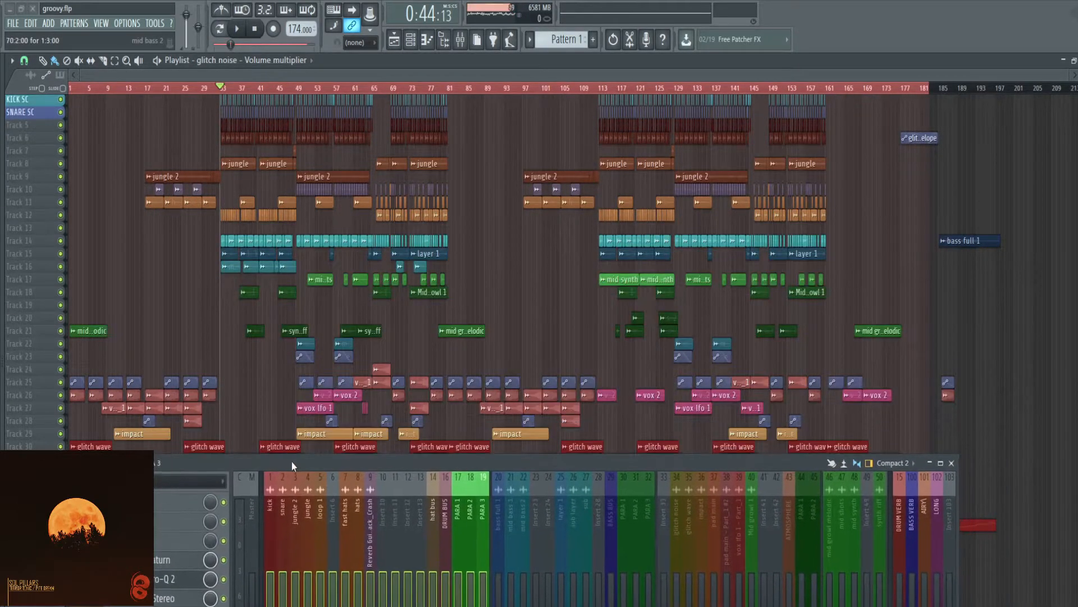
Examine the drum clips around bar 33 of the playlist up close.
scroll(236, 352, "up", 2)
scroll(218, 241, "up", 5)
scroll(225, 242, "up", 3)
scroll(225, 241, "up", 2)
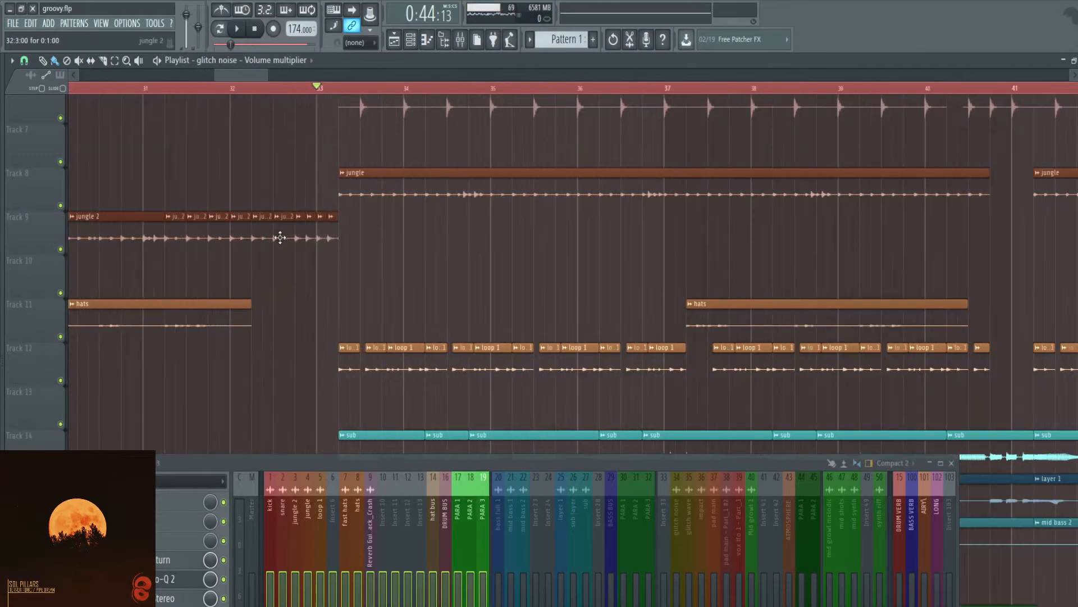
scroll(337, 247, "up", 5)
scroll(323, 264, "down", 1)
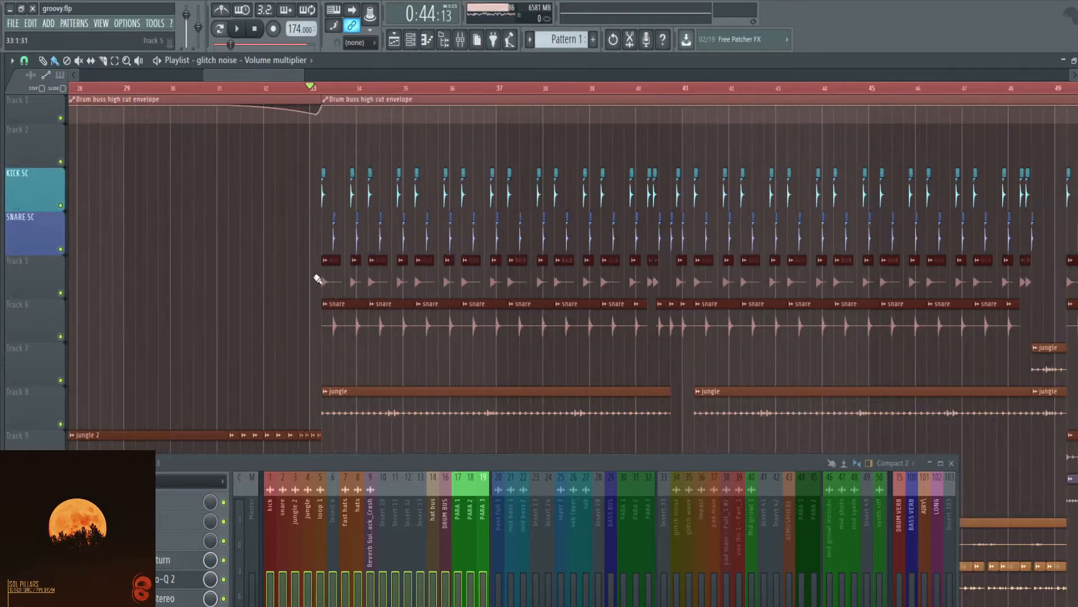
scroll(317, 275, "down", 1)
scroll(377, 251, "up", 2)
scroll(264, 224, "up", 2)
Highlight the kick and snare clips and inspect their pattern alongside the KICK SC and SNARE SC clips.
left_click_drag(262, 226, 630, 295)
left_click(272, 294, "ctrl")
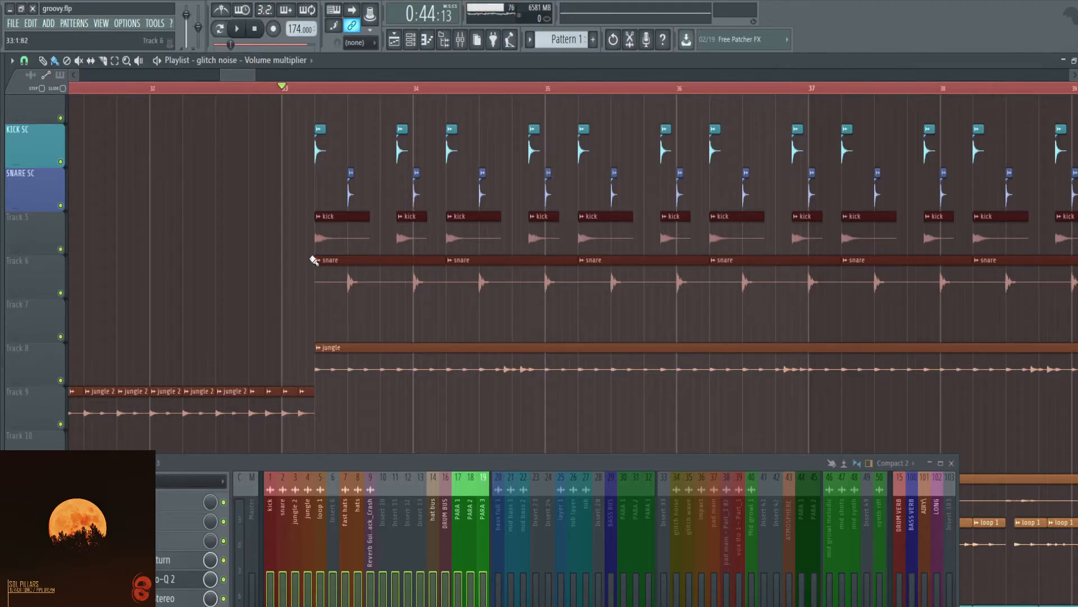
scroll(367, 291, "up", 2)
scroll(366, 290, "down", 4)
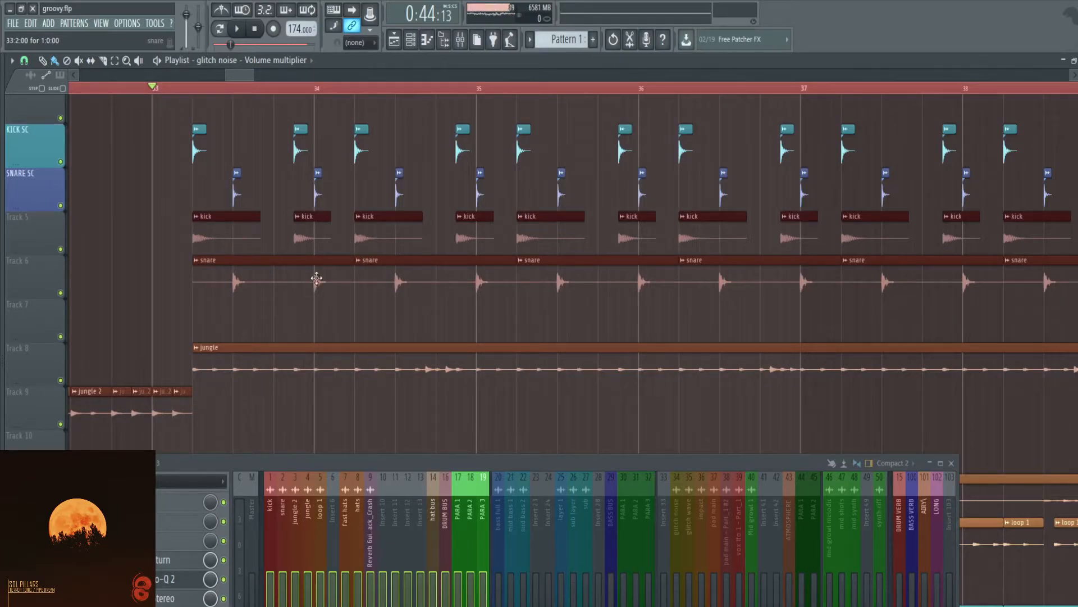
scroll(321, 272, "down", 3)
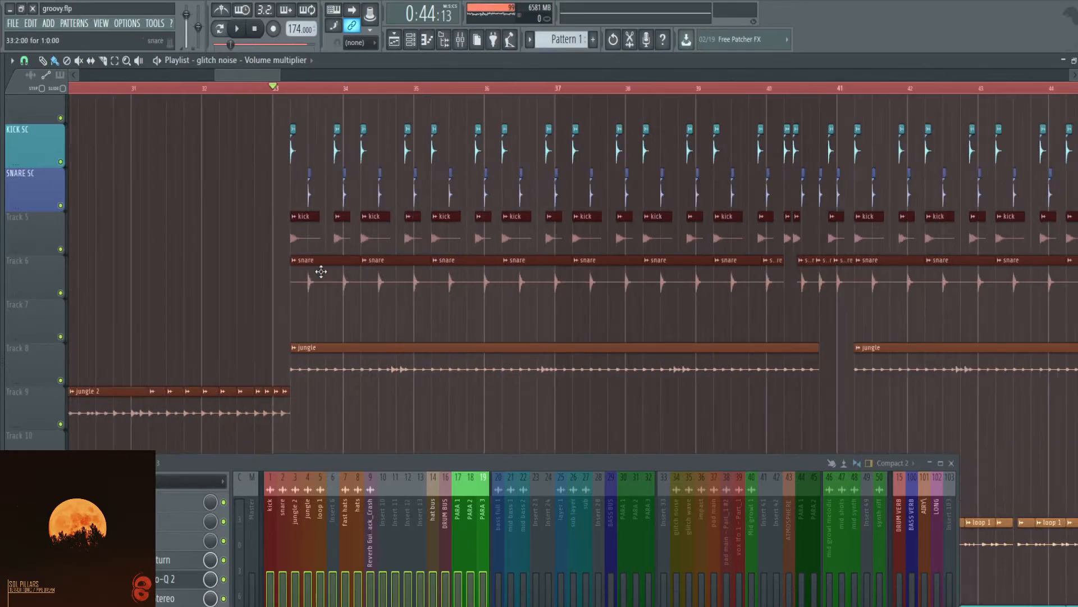
scroll(313, 289, "up", 2)
scroll(329, 340, "down", 5)
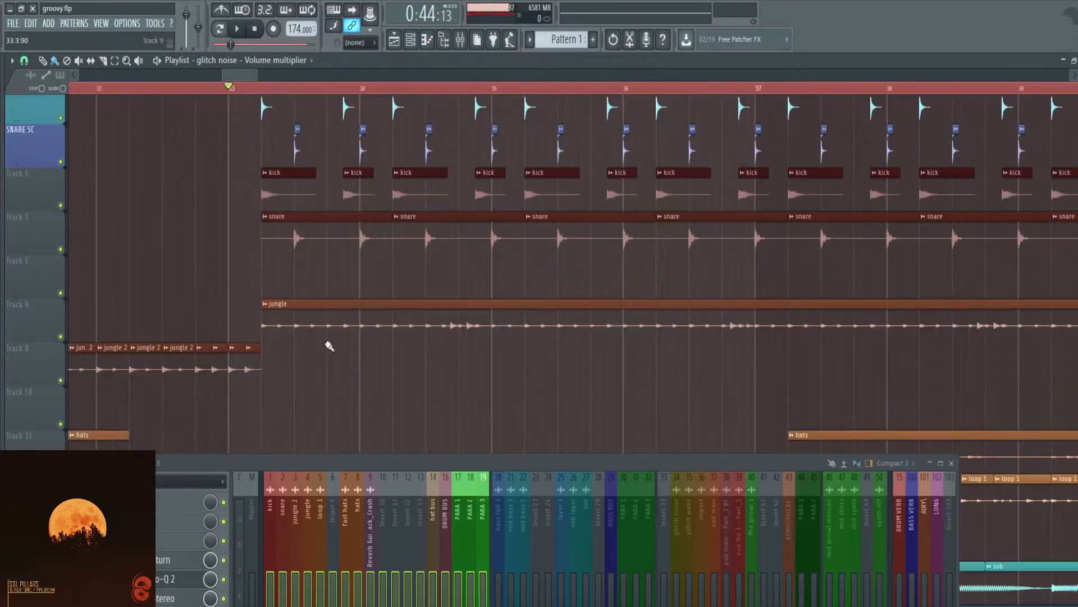
Select the loop 1 clips between bars 33 and 37 on Track 12 and inspect their chopped pattern.
left_click_drag(229, 321, 792, 317)
scroll(371, 315, "down", 3)
scroll(370, 319, "up", 2)
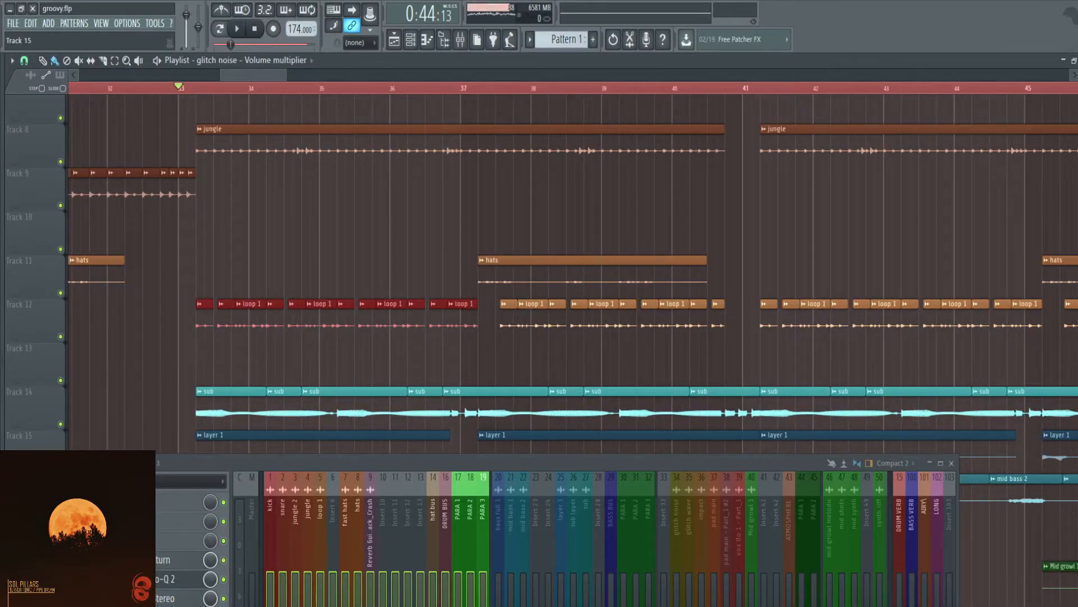
left_click_drag(532, 458, 570, 393)
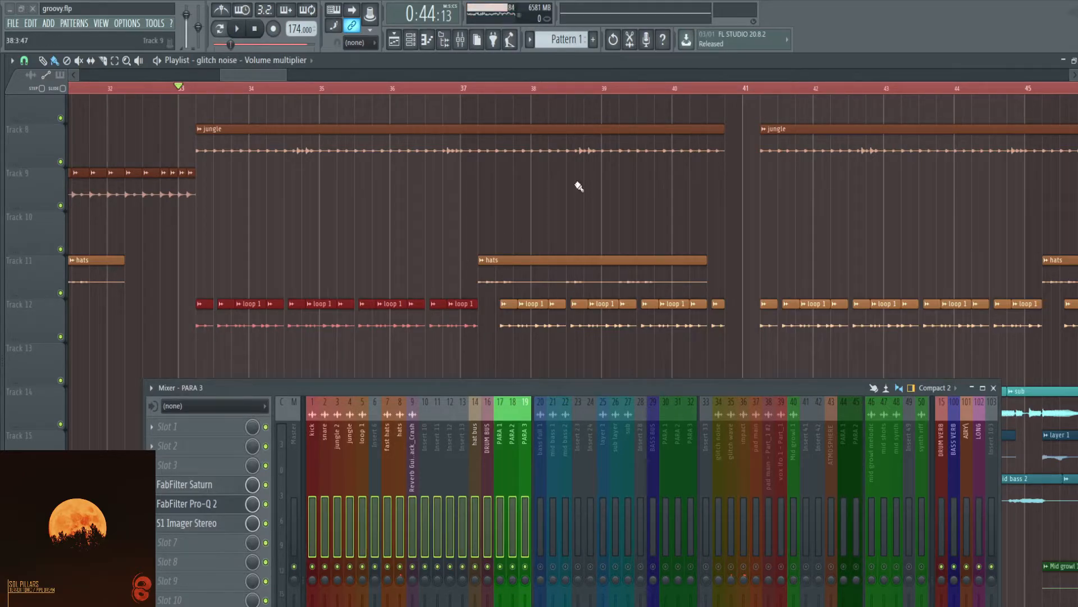
scroll(241, 250, "down", 1)
scroll(219, 280, "up", 3, "ctrl")
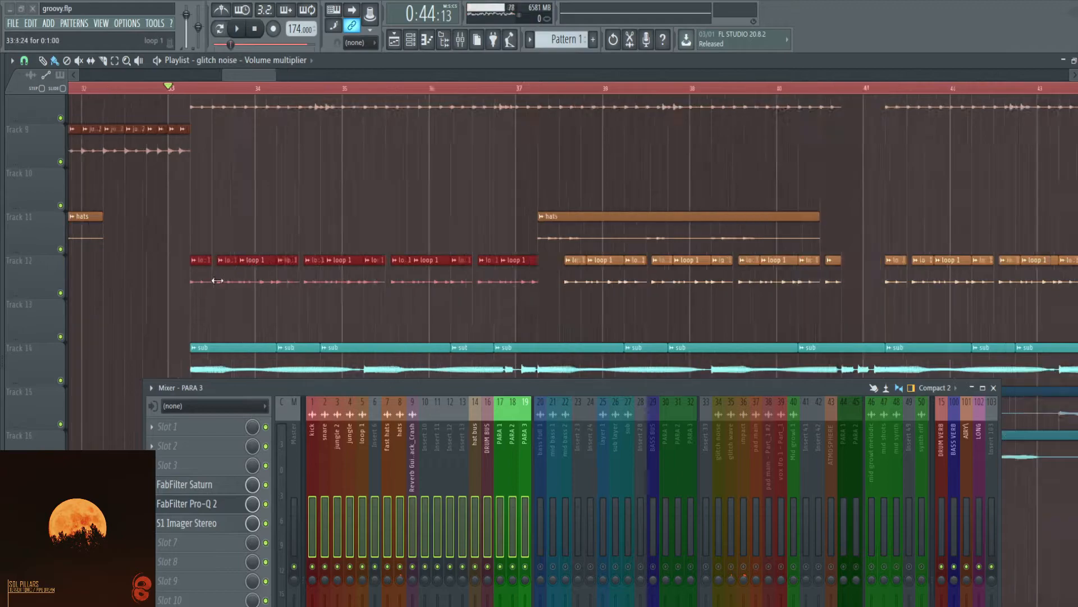
scroll(204, 285, "down", 3, "ctrl")
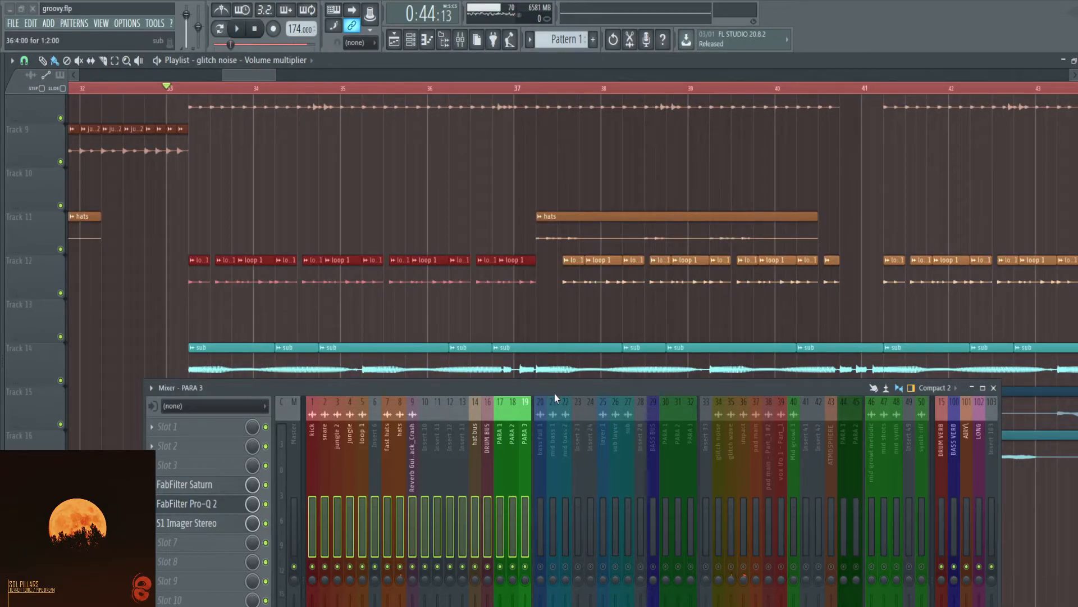
Move the mixer up and step through the drum channels from kick to hats to review their effect chains.
left_click_drag(554, 390, 662, 163)
left_click(424, 210)
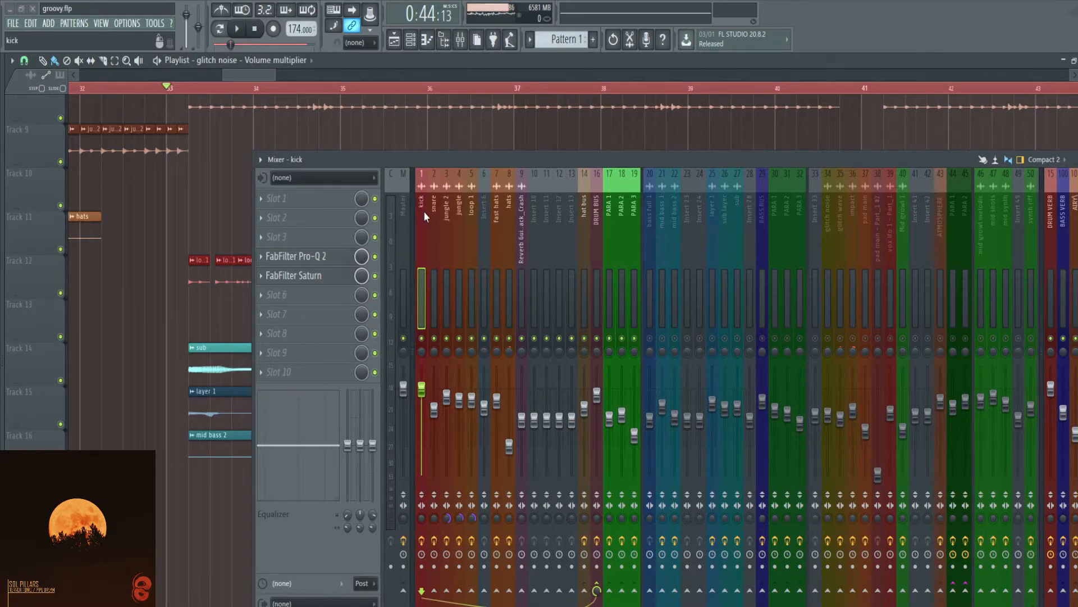
key("Right")
key("Right")
key("Right")
key("Right")
key("Right")
key("Right")
key("Right")
key("Right")
key("Left")
key("Left")
key("Left")
key("Left")
key("Left")
key("Left")
key("Left")
key("Left")
key("Right")
key("Right")
key("Right")
key("Right")
key("Right")
key("Right")
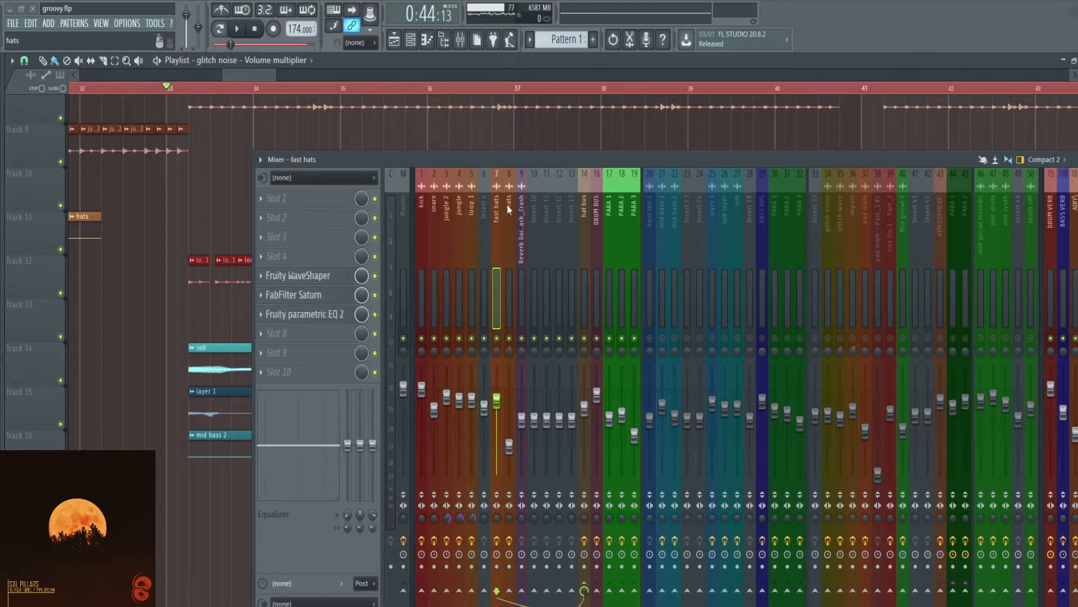
Highlight the hat, crash and hat bus channels together and view the effects on the hat bus and DRUM BUS.
left_click(521, 204, "shift")
left_click(582, 216, "ctrl")
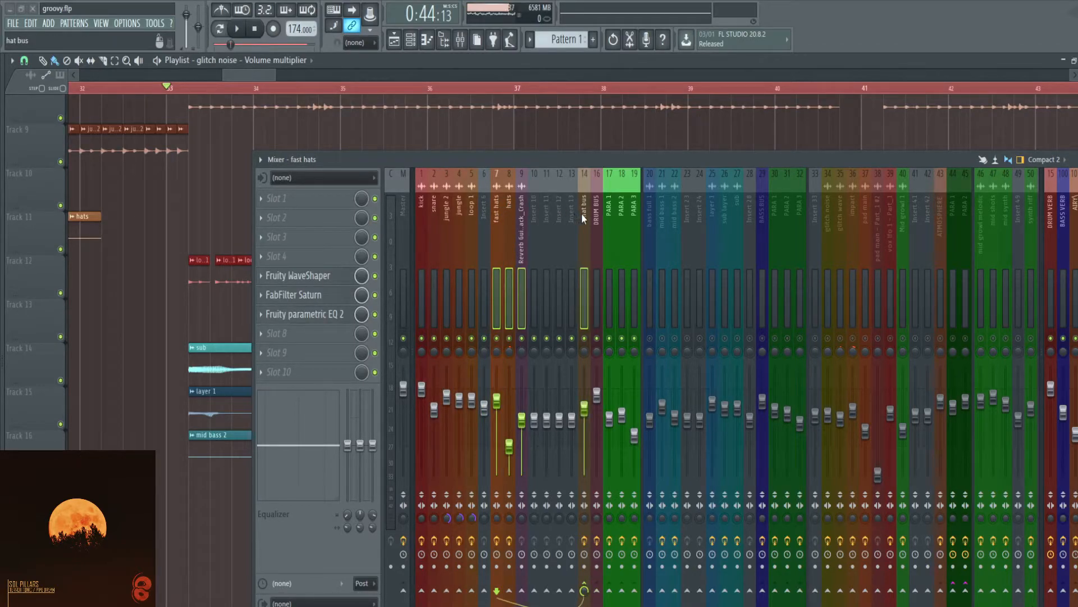
left_click(584, 214)
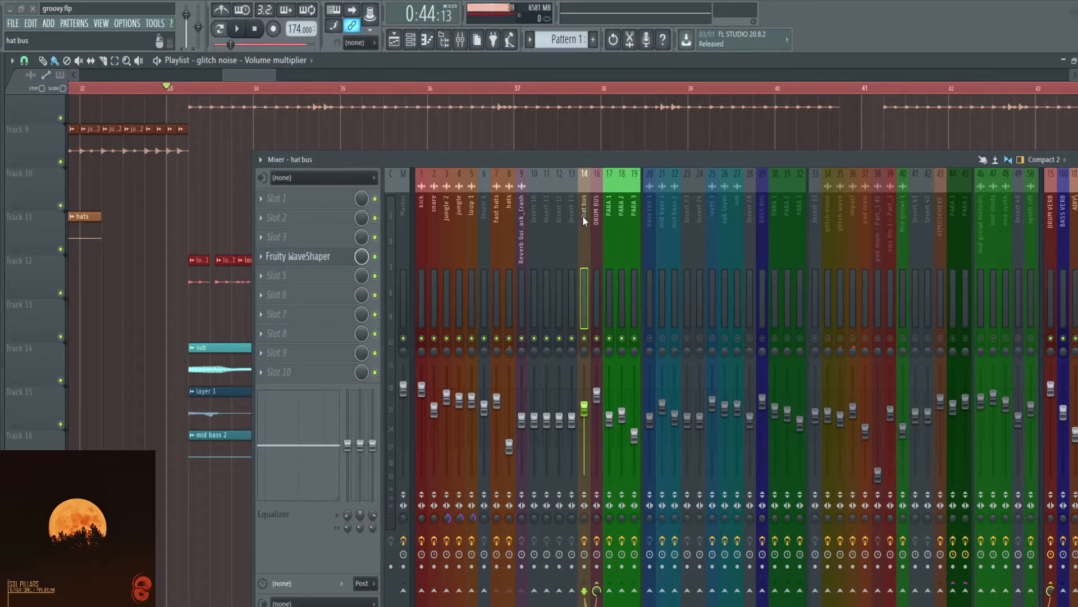
left_click_drag(595, 160, 533, 133)
left_click(535, 184)
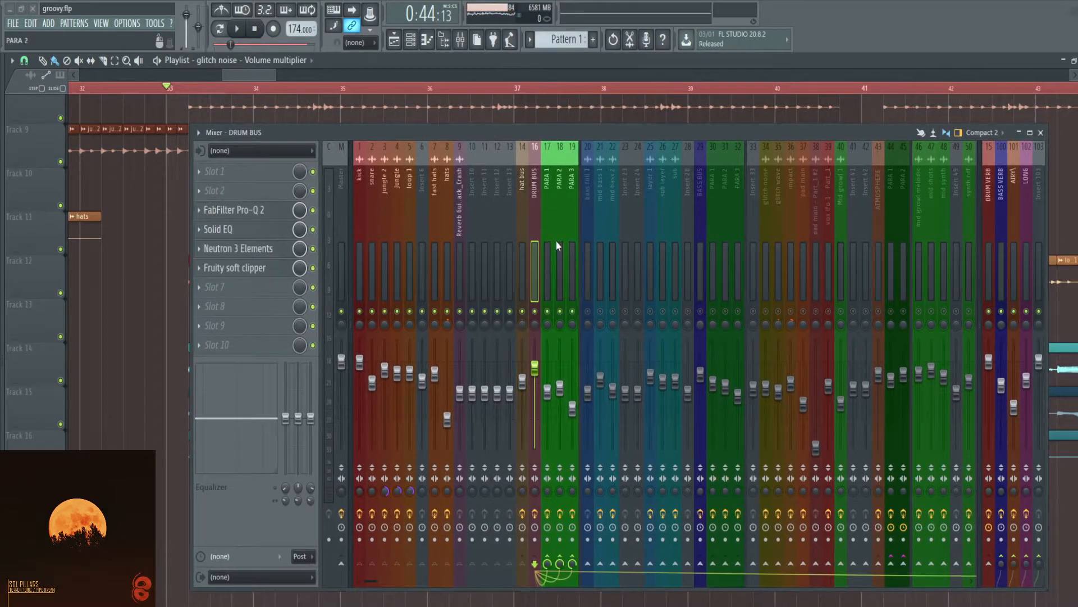
View the Fruity WaveShaper curve on the hat bus and close the plug-in window.
left_click(523, 201)
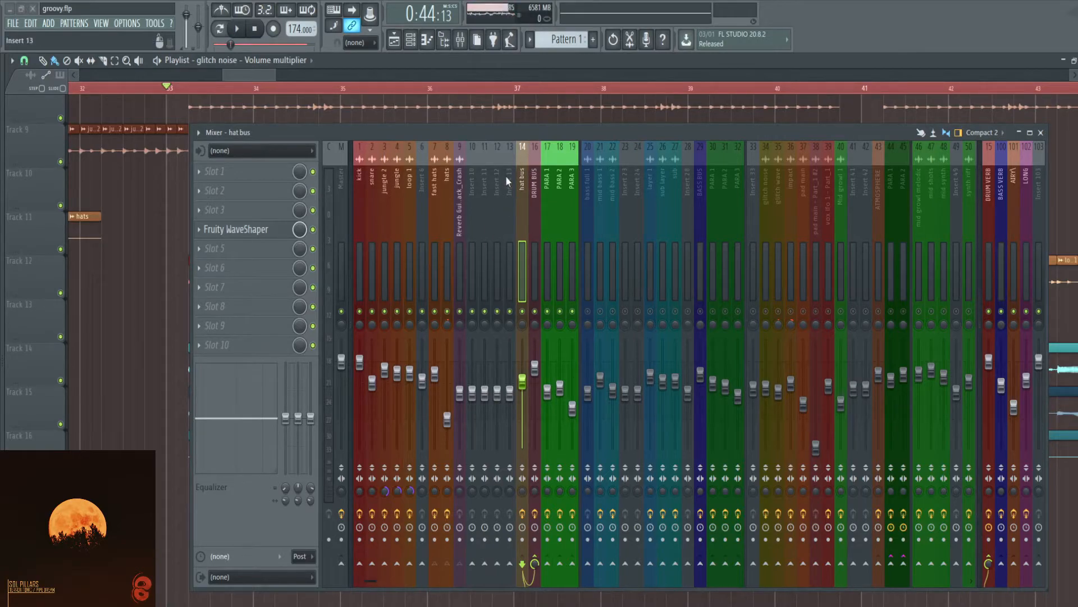
left_click(247, 229)
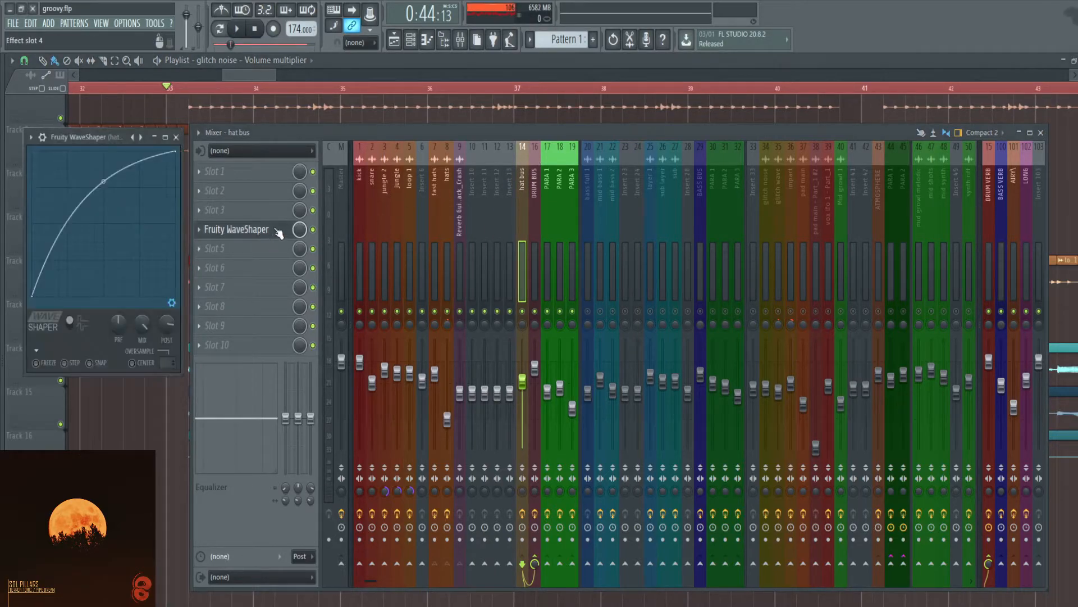
left_click(176, 137)
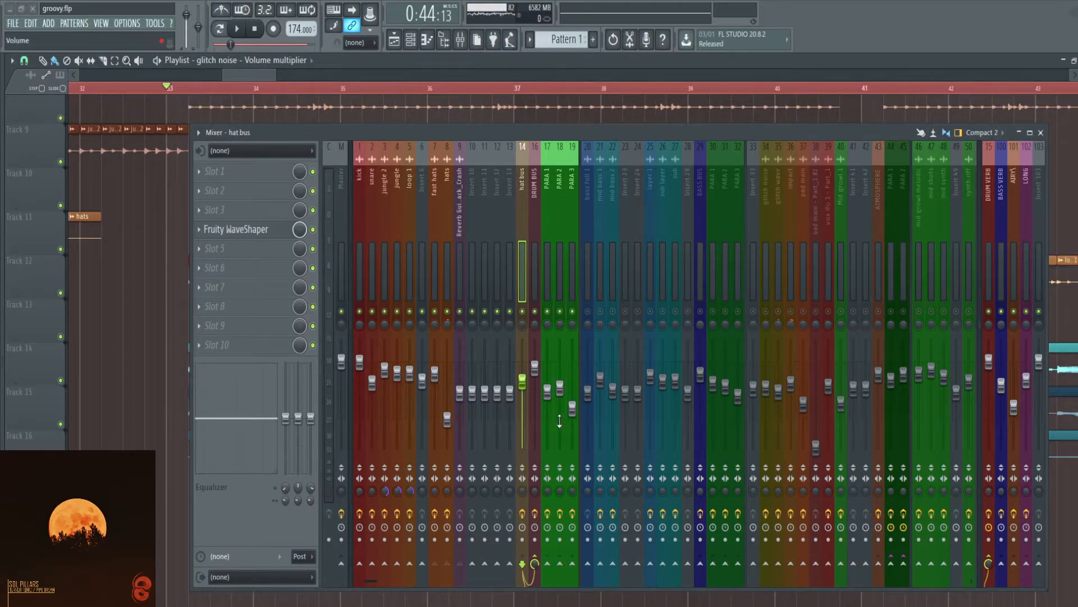
Select the DRUM BUS channel and look over its effect chain and the channels routed around it.
left_click(534, 179)
left_click_drag(619, 136, 575, 136)
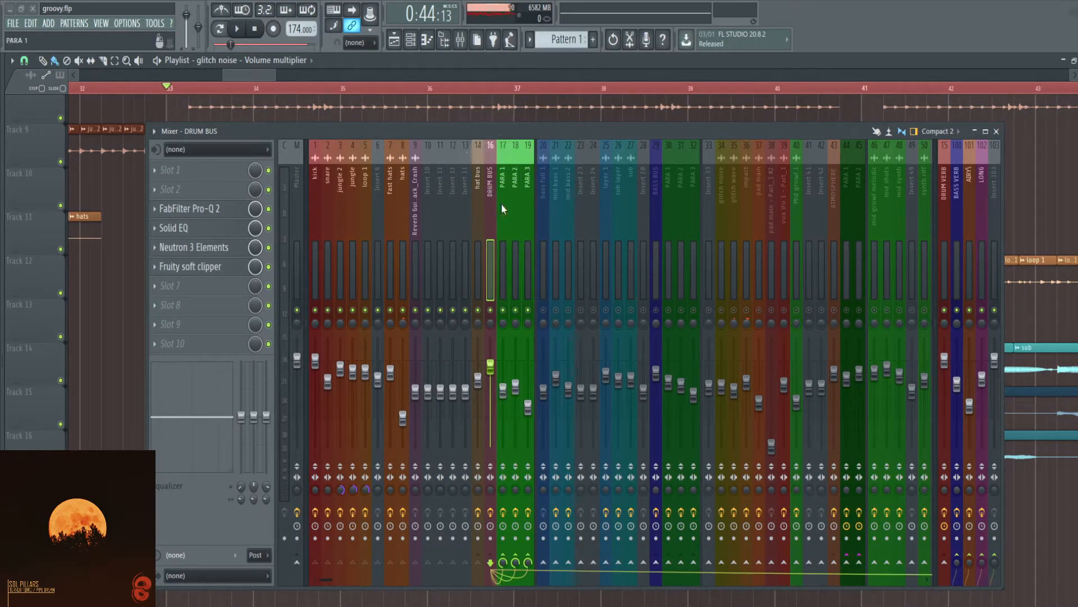
scroll(517, 190, "down", 5)
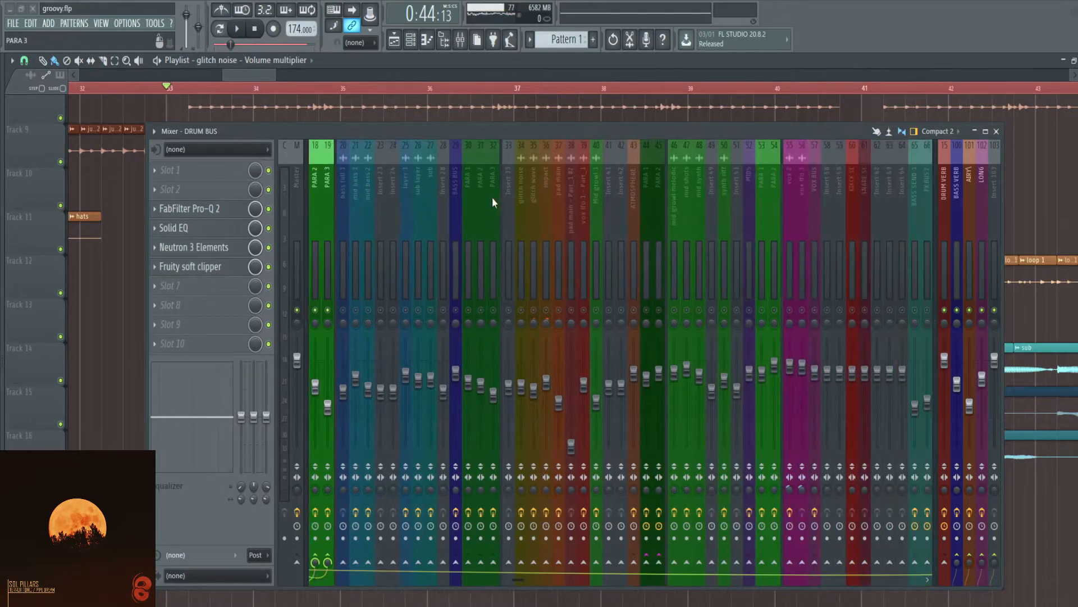
scroll(495, 192, "up", 5)
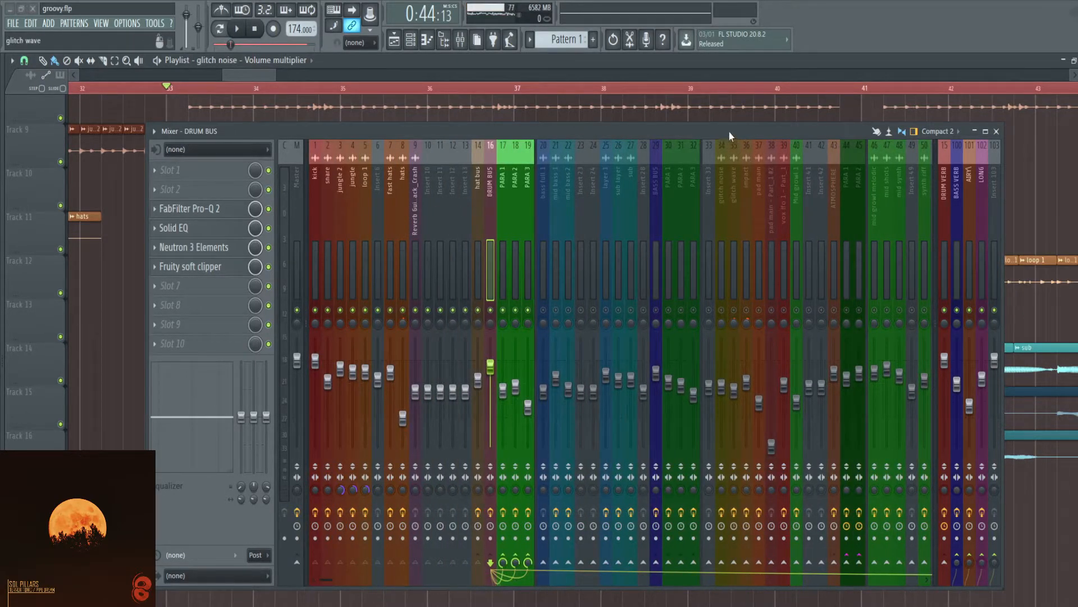
Highlight the mixer channels from kick to crash together and return to the DRUM BUS they feed.
left_click_drag(727, 130, 778, 114)
left_click_drag(362, 155, 471, 174)
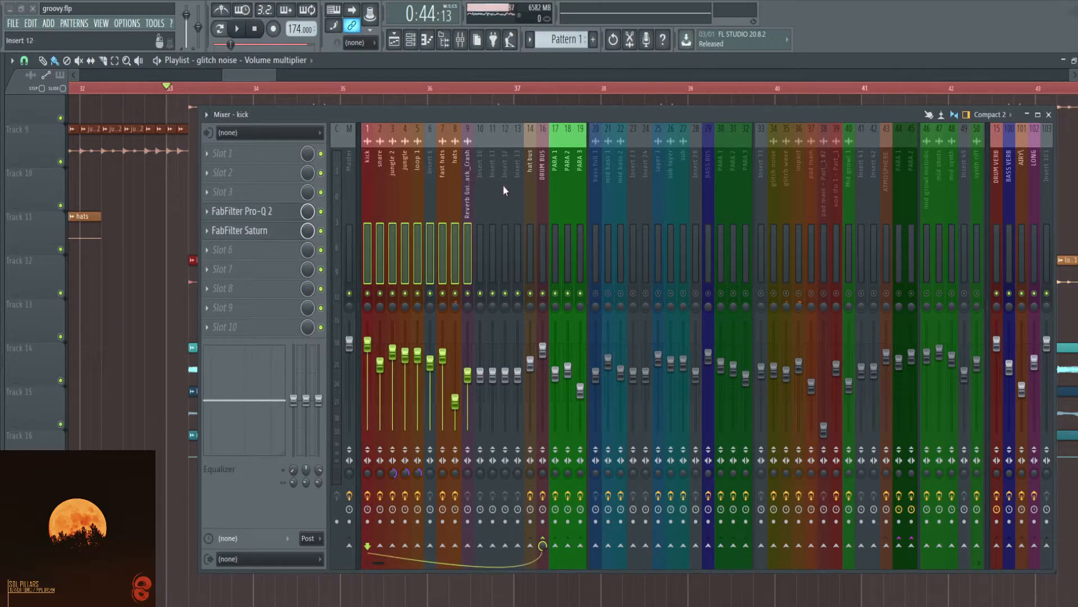
left_click(542, 169)
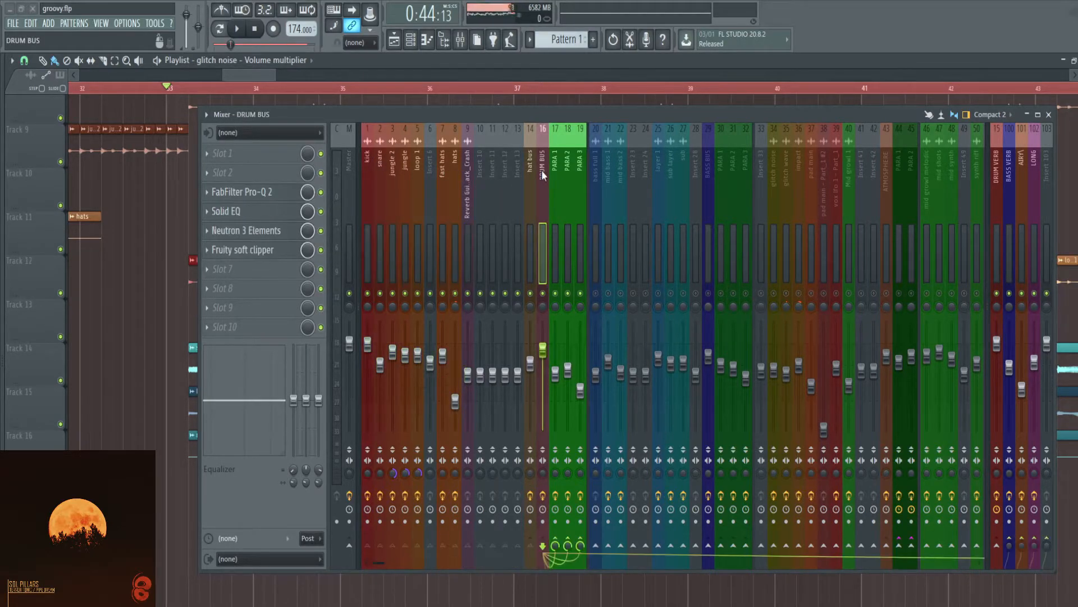
left_click_drag(547, 115, 511, 111)
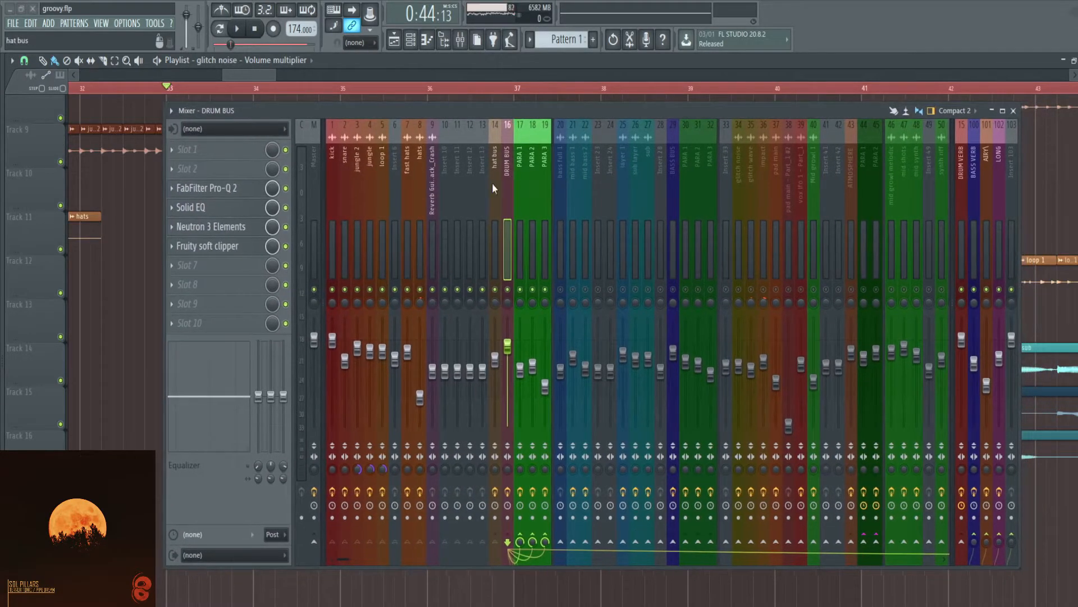
Compare the effects on PARA 2 and PARA 1 with those on DRUM BUS.
left_click(531, 163)
left_click(518, 164)
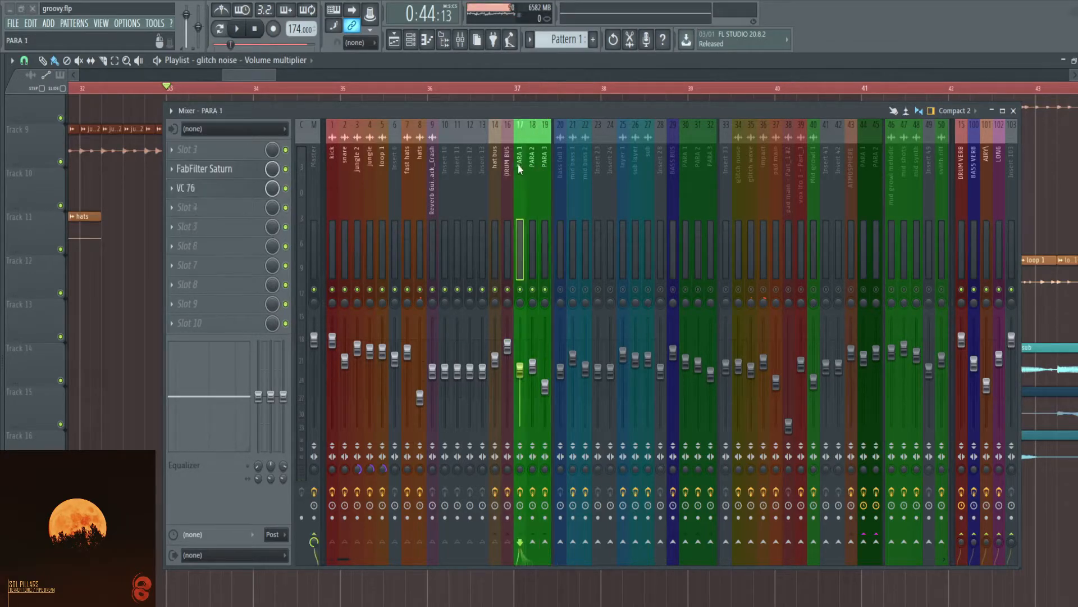
left_click(510, 161)
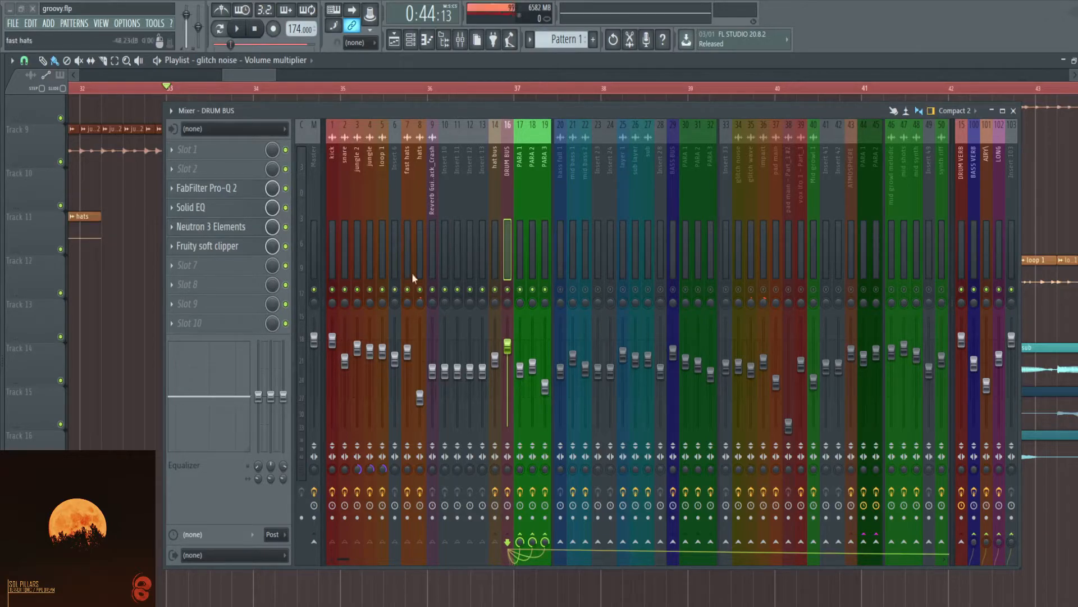
left_click_drag(506, 111, 430, 108)
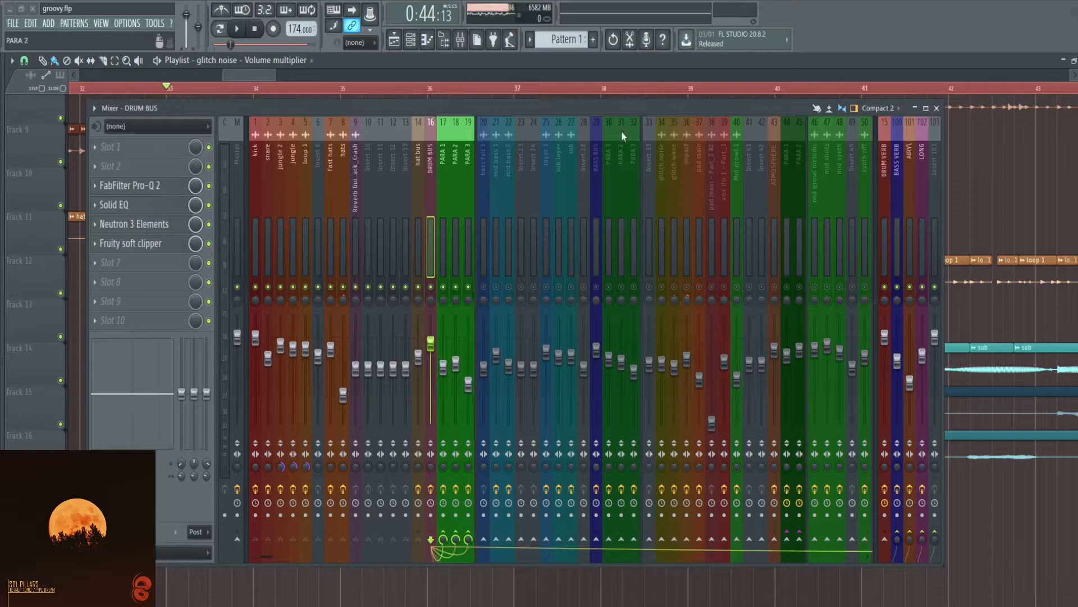
left_click_drag(587, 106, 610, 87)
left_click_drag(470, 90, 466, 129)
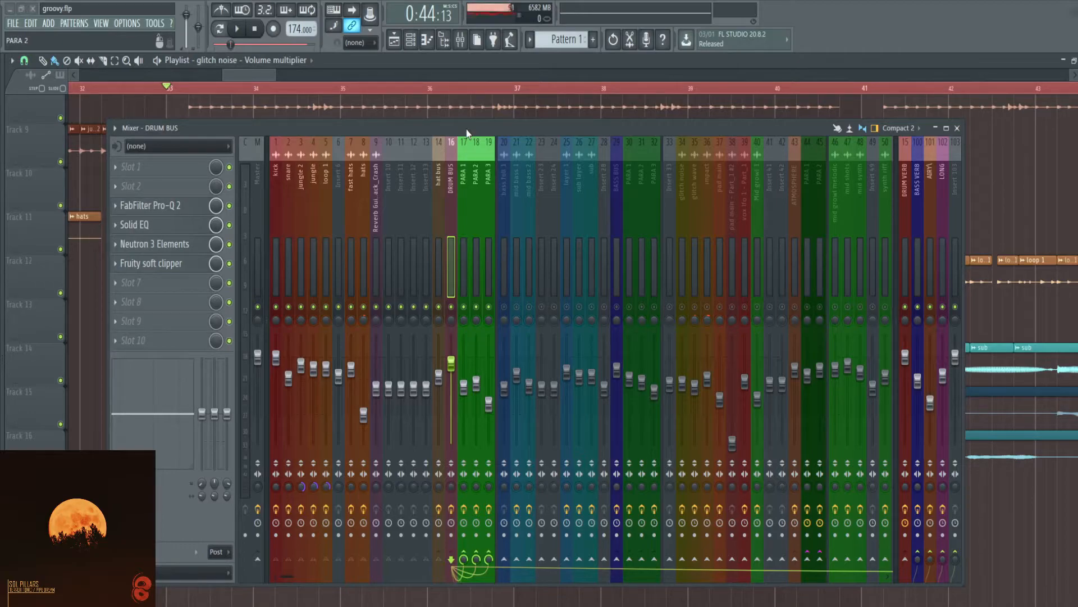
Step through PARA 1, PARA 2 and PARA 3 to review the effect chain on each parallel channel.
left_click(468, 168)
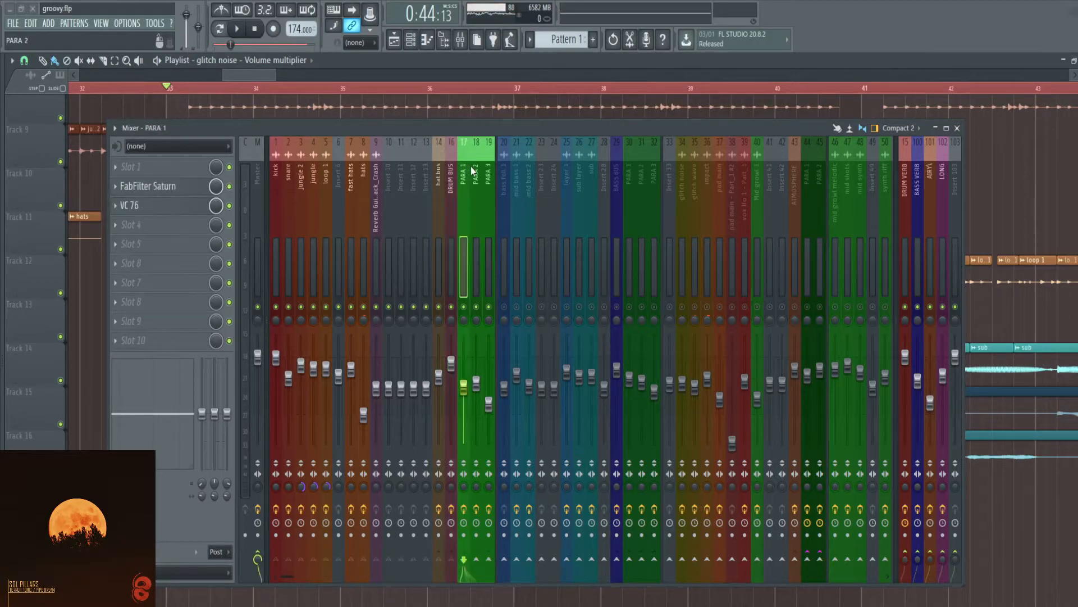
left_click(477, 170)
left_click(488, 169)
left_click(476, 172)
left_click(467, 175)
left_click(474, 177)
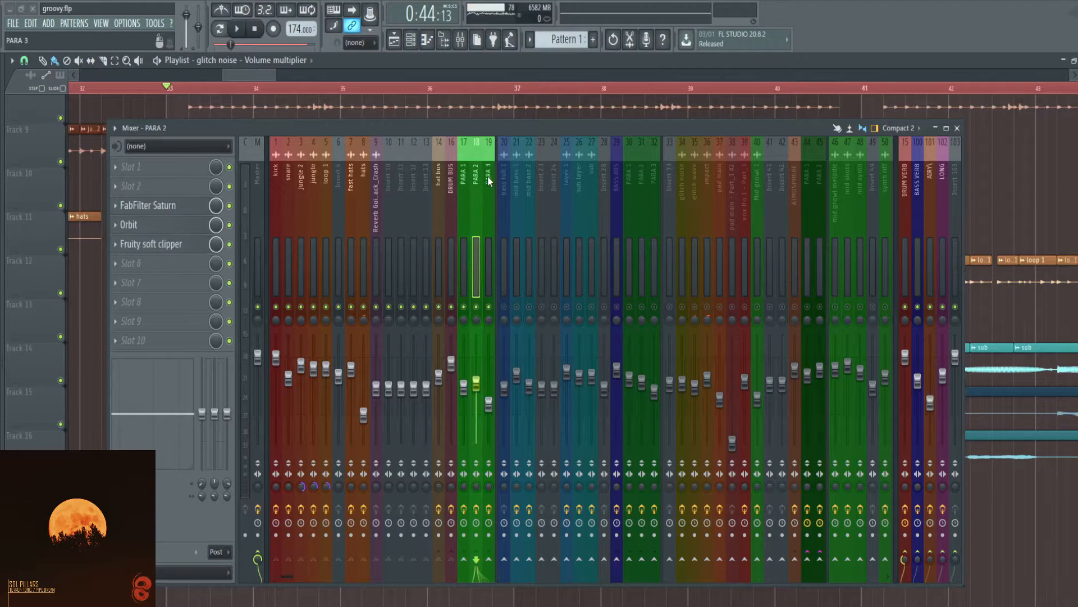
left_click(487, 176)
Zoom out the playlist, select DRUM BUS and place the mixer below the drum tracks.
left_click_drag(635, 125, 700, 200)
scroll(556, 176, "down", 3)
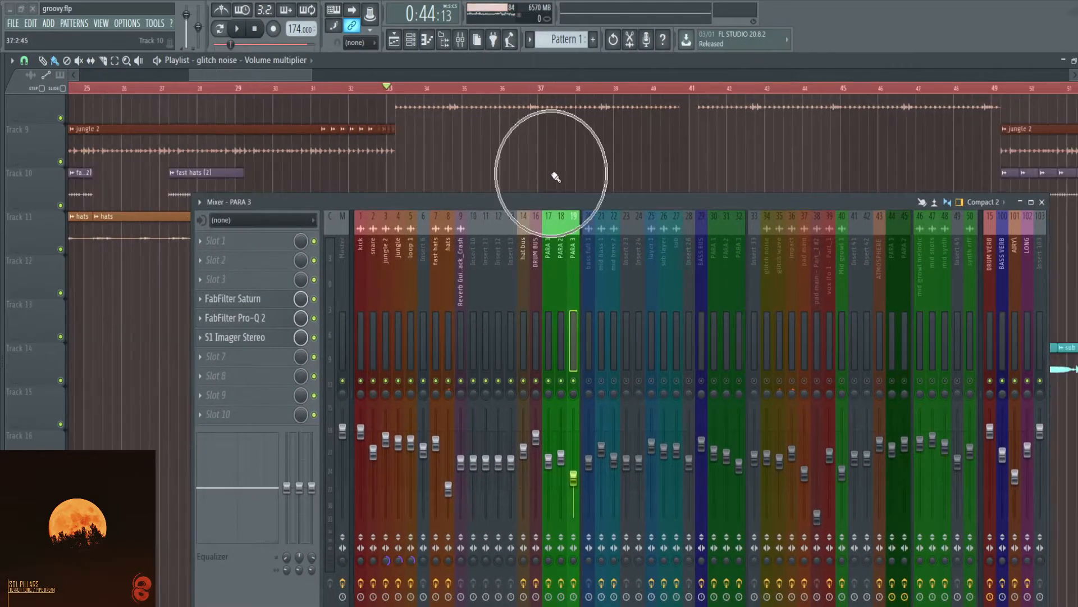
left_click_drag(439, 203, 418, 139)
left_click(510, 191)
left_click_drag(529, 142, 471, 407)
scroll(489, 282, "up", 4)
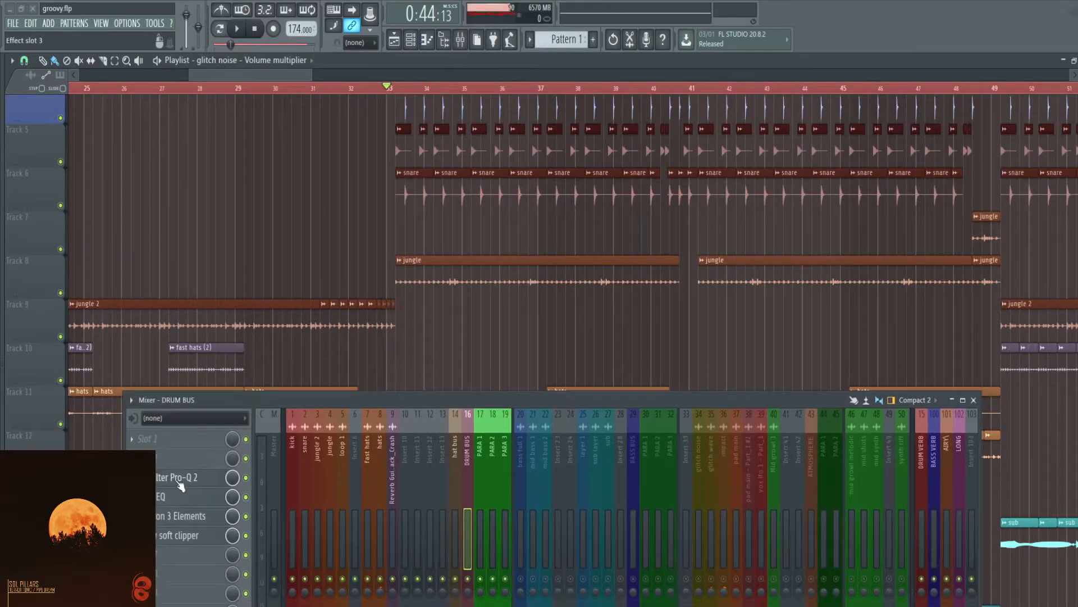
View the FabFilter Pro-Q 2, Solid EQ and Neutron 3 Elements settings on DRUM BUS, closing each plug-in window.
left_click(180, 483)
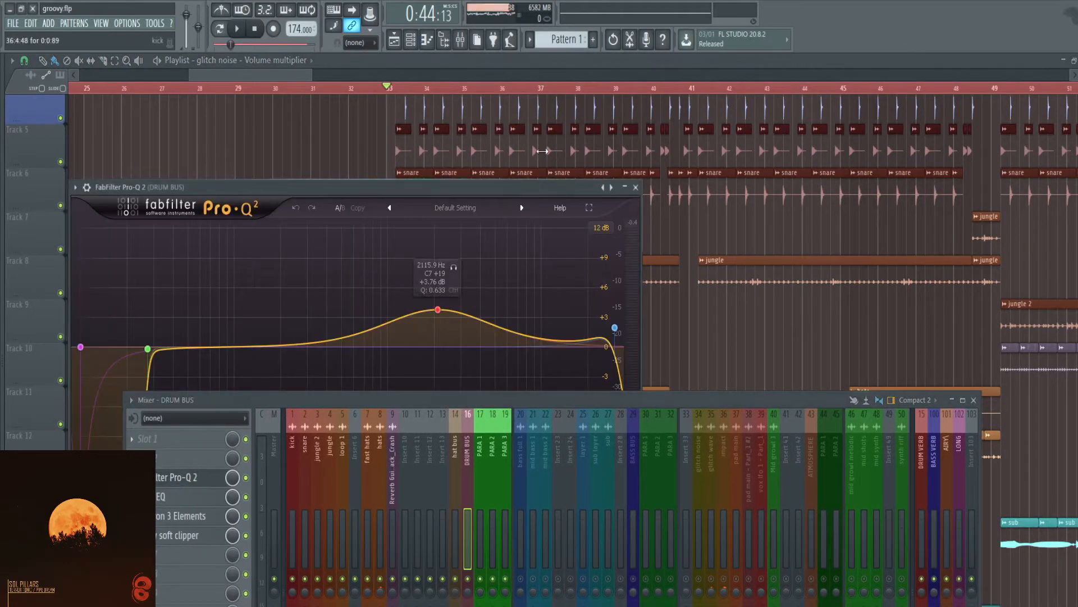
left_click(636, 188)
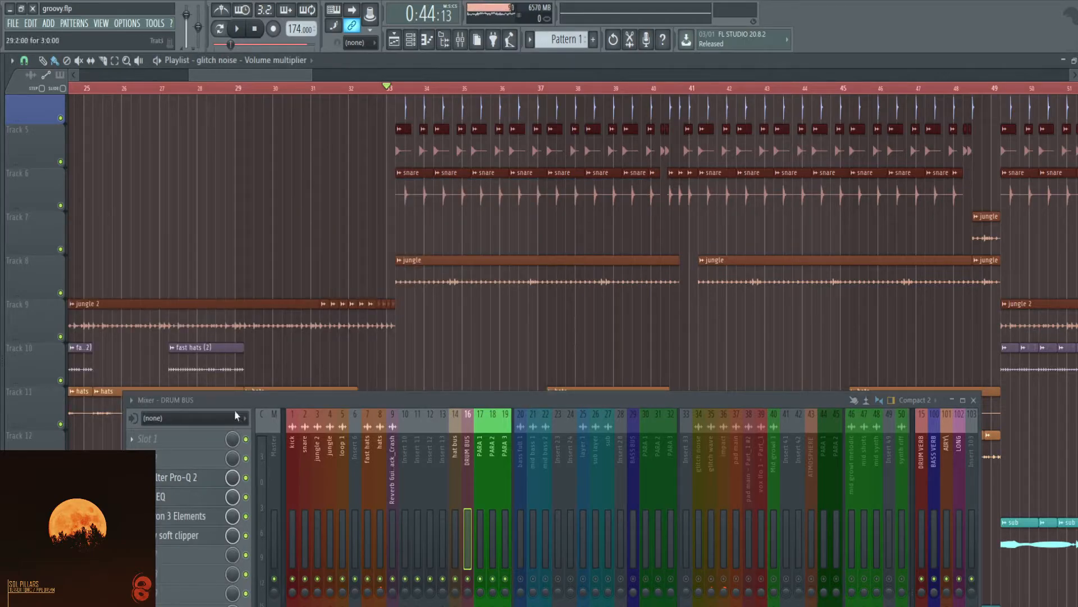
left_click(168, 497)
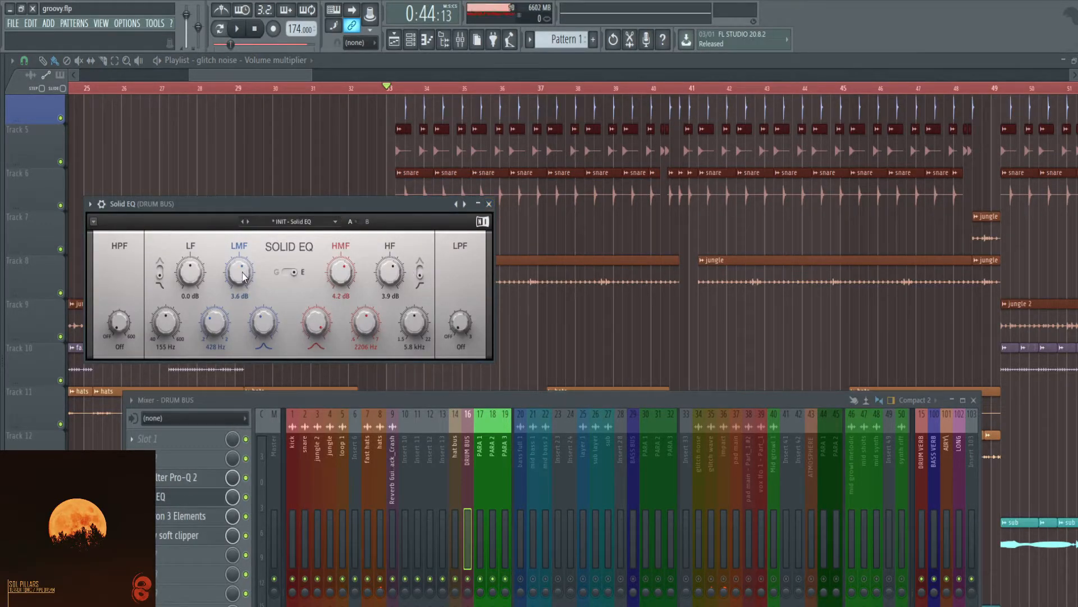
left_click(488, 204)
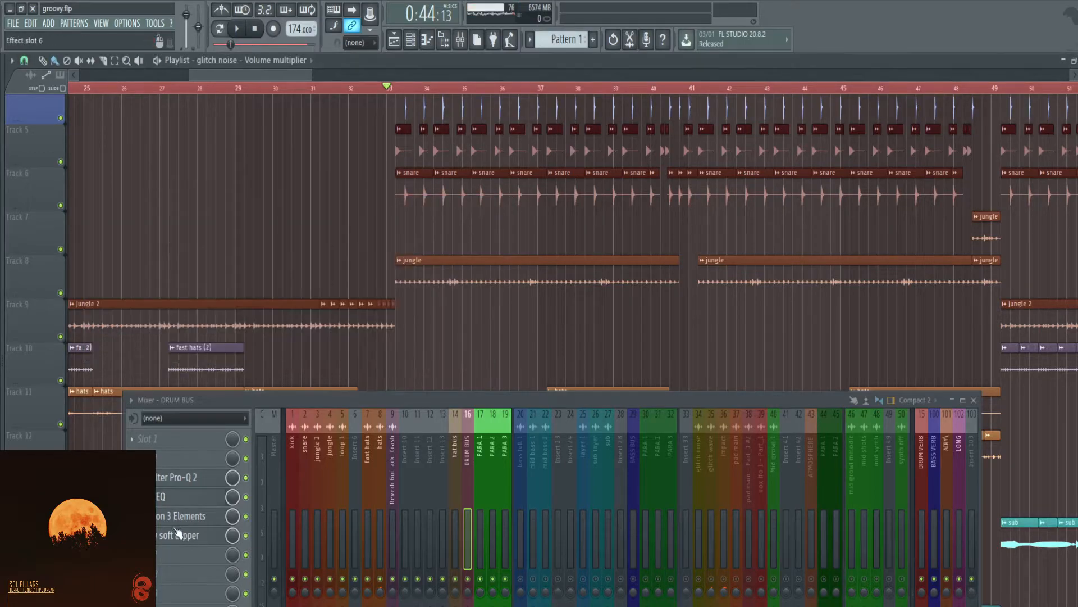
left_click_drag(448, 198, 312, 52)
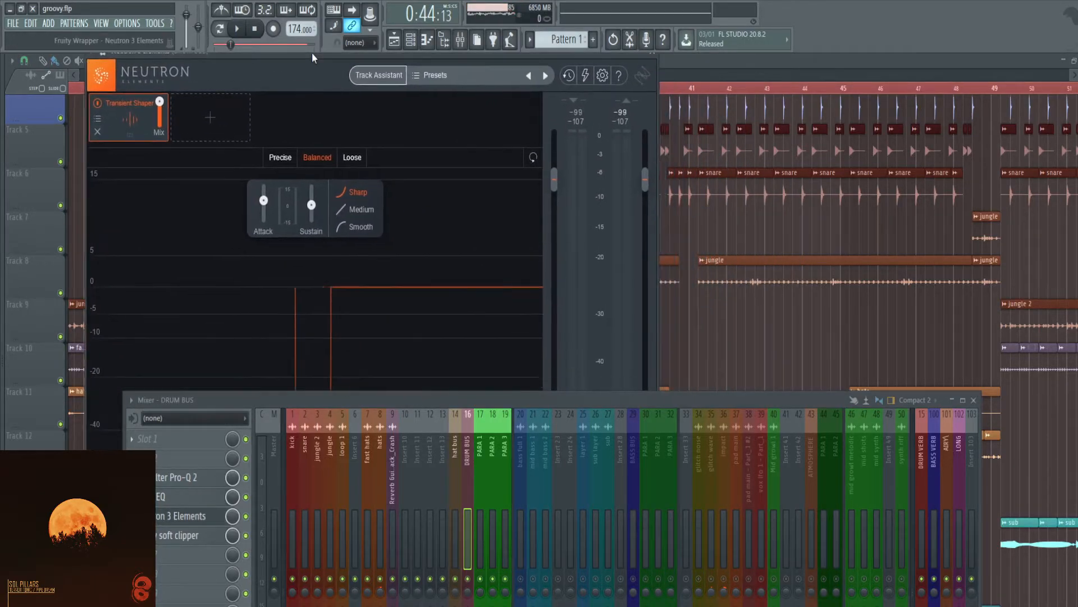
left_click(652, 52)
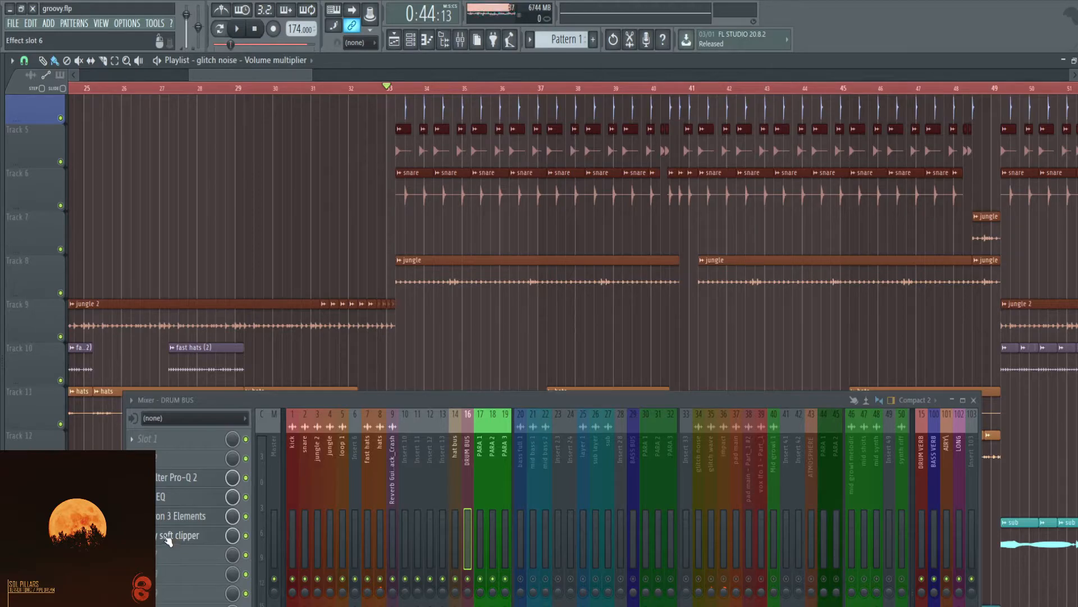
Select PARA 1 and play the drums briefly from bar 33 to check its signal in the mixer.
left_click(481, 447)
left_click_drag(555, 401, 568, 327)
left_click_drag(499, 331, 505, 437)
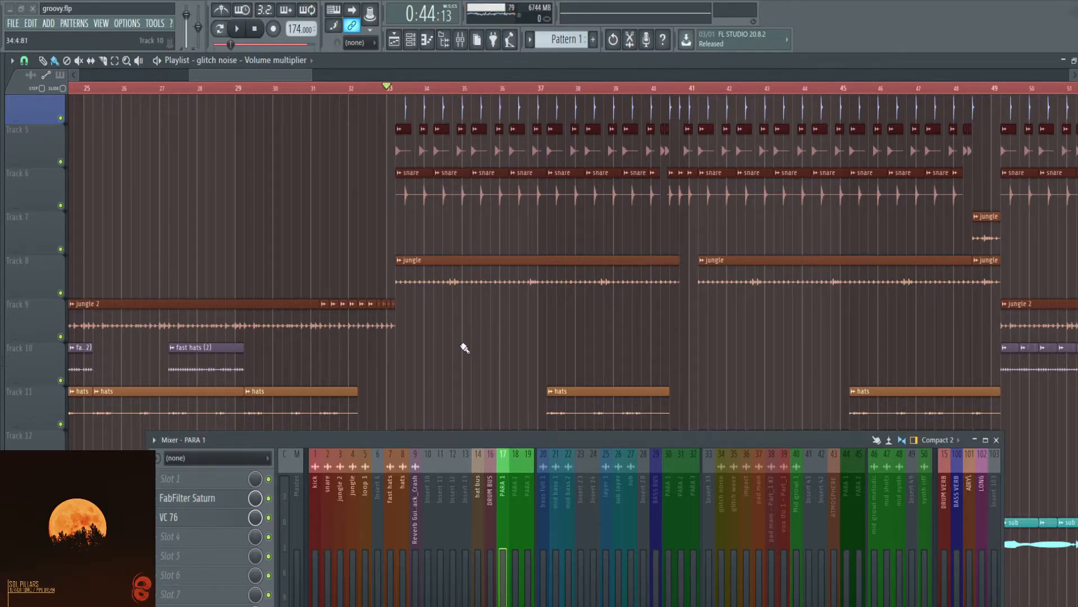
key("space")
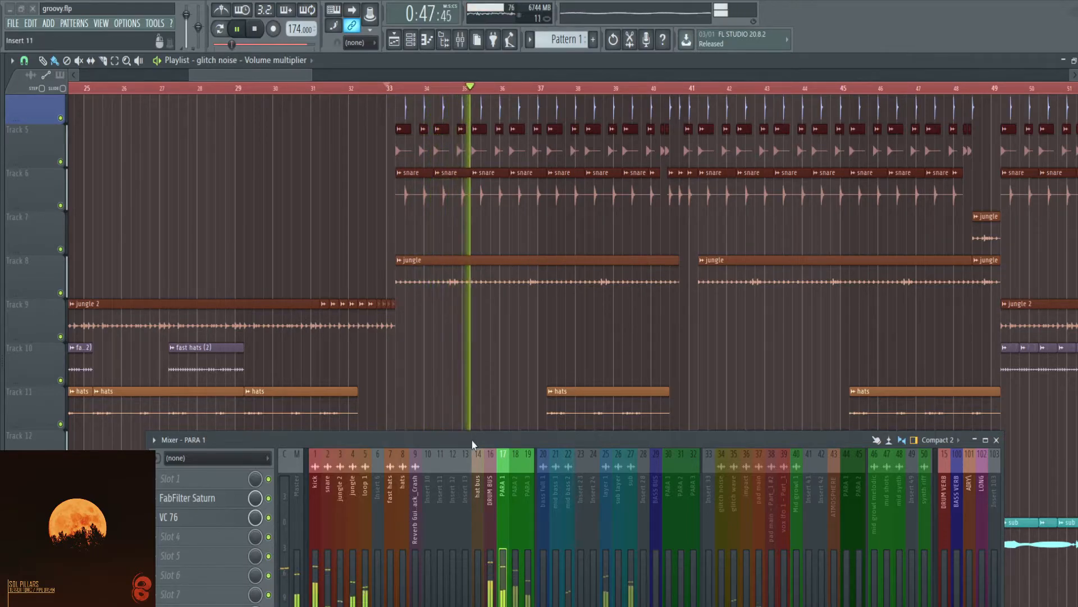
key("space")
Examine the VC 76 compressor's Crushed Drumroom settings on PARA 1 and close the plug-in window.
left_click(211, 517)
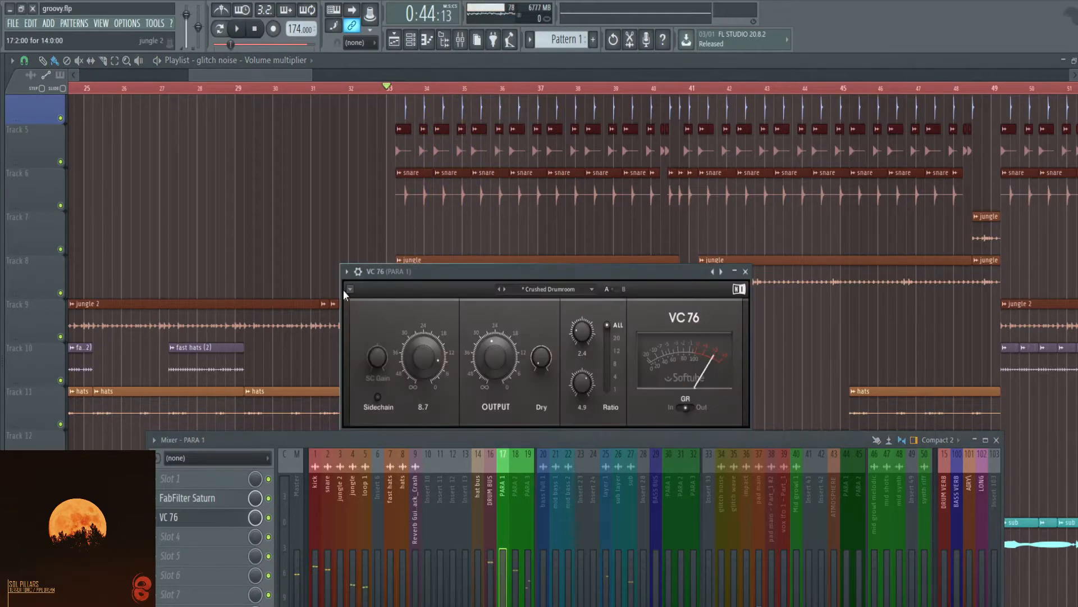
left_click_drag(540, 274, 508, 166)
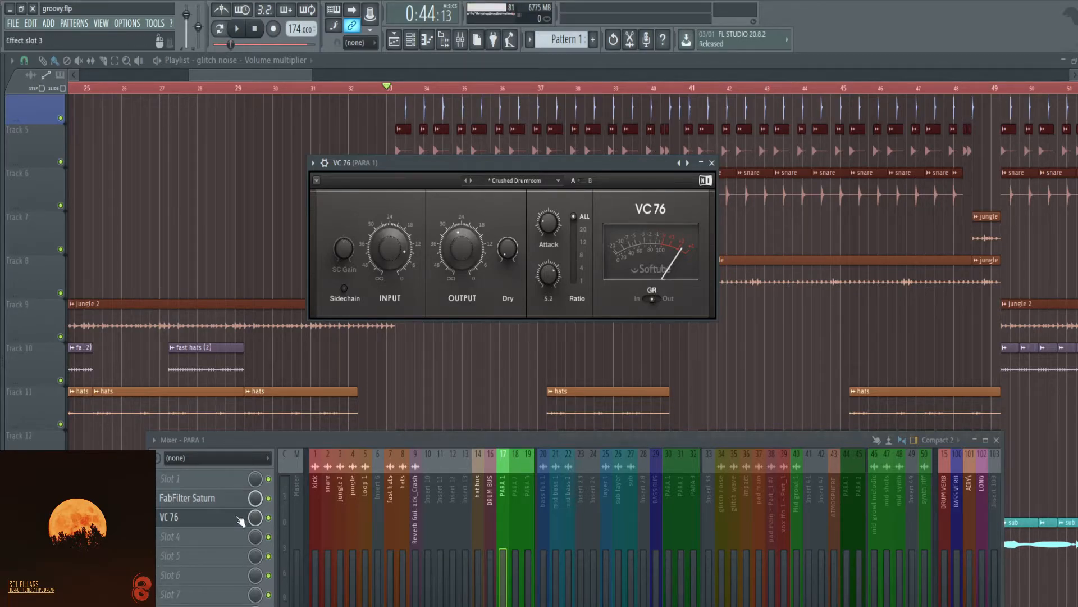
left_click(207, 518)
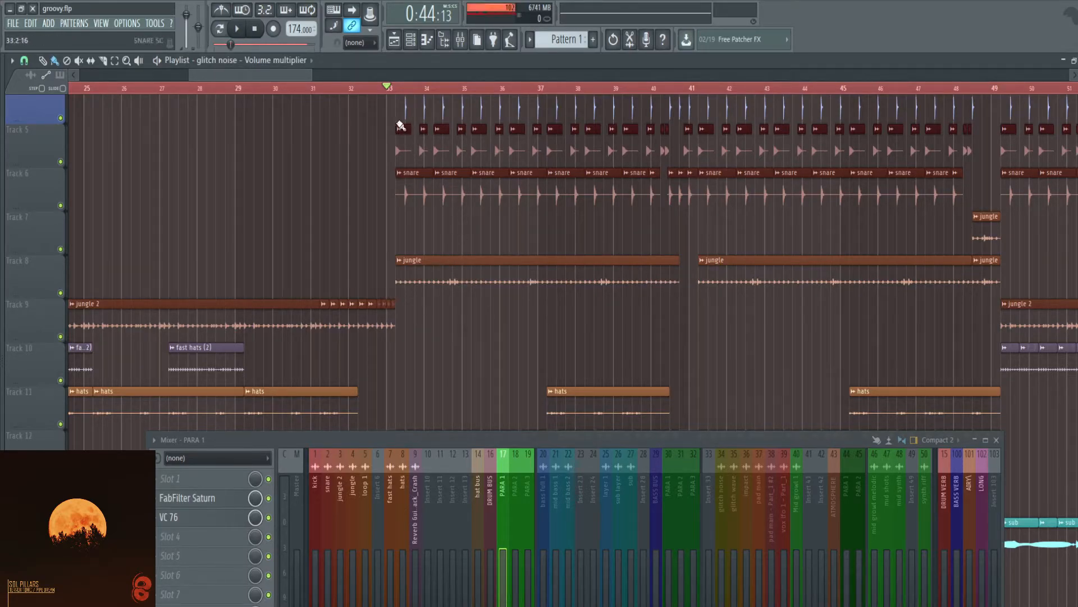
left_click(215, 521)
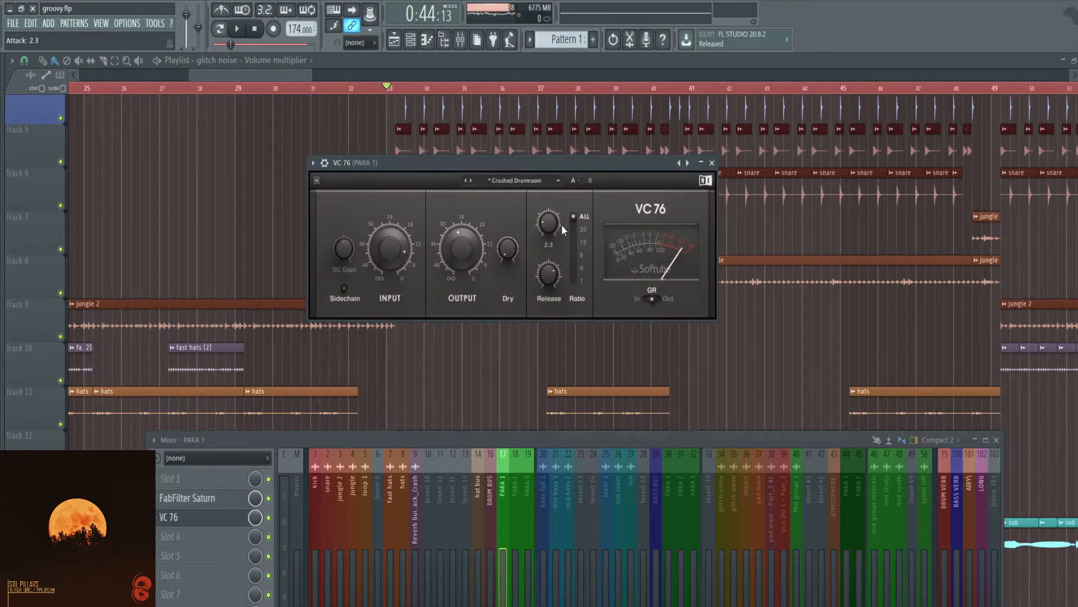
left_click(711, 163)
Play the drum section briefly while raising the mixer, and select the PARA 2 channel.
key("space")
left_click_drag(588, 440, 600, 393)
key("space")
left_click(544, 396)
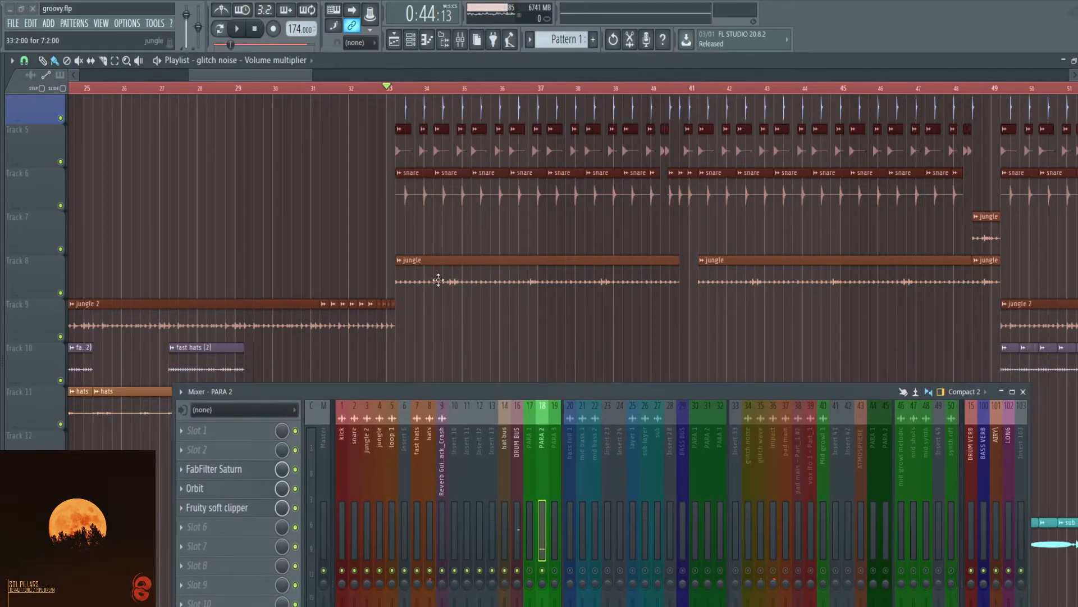
View the FabFilter Saturn drive and tone settings on PARA 2 and close the plug-in window.
left_click(245, 472)
left_click_drag(611, 270, 458, 74)
left_click_drag(418, 251, 418, 240)
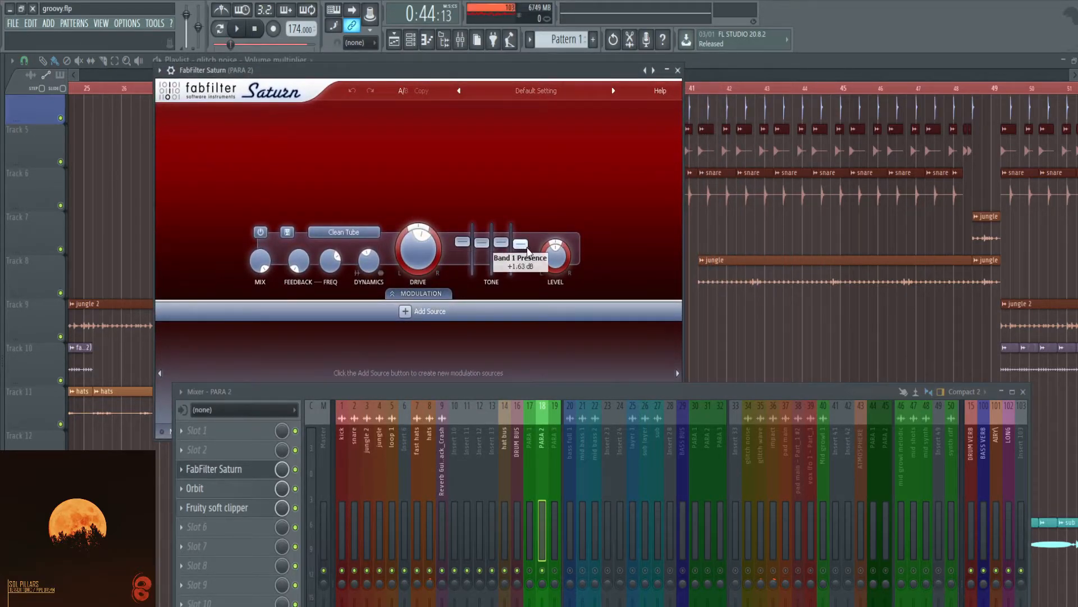
left_click(678, 70)
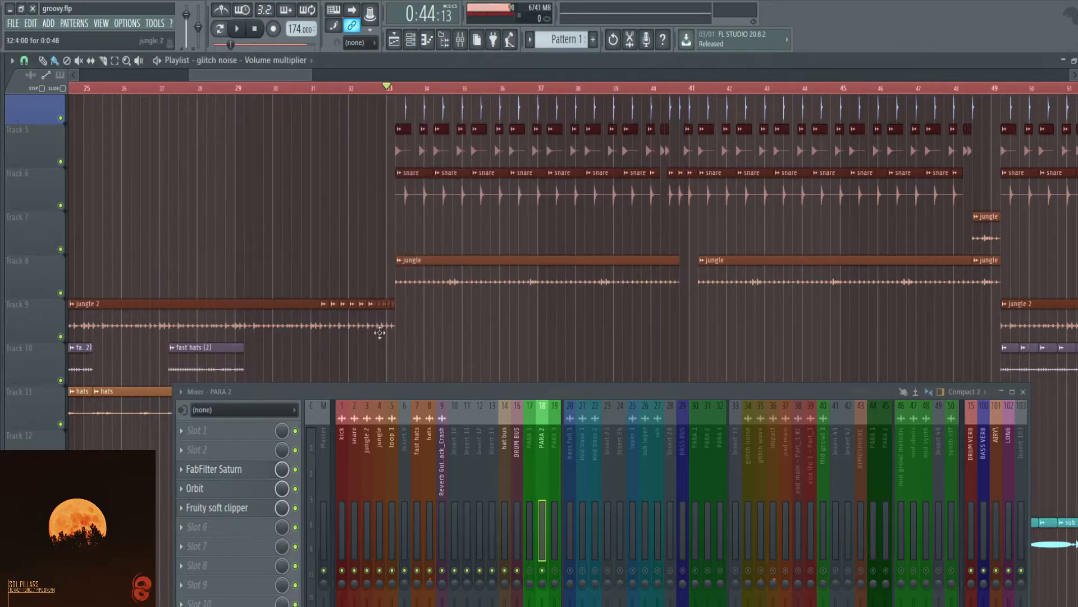
Inspect the Orbit transient designer's boost and mix settings on PARA 2 and close the plug-in.
left_click(233, 488)
left_click_drag(670, 208, 332, 55)
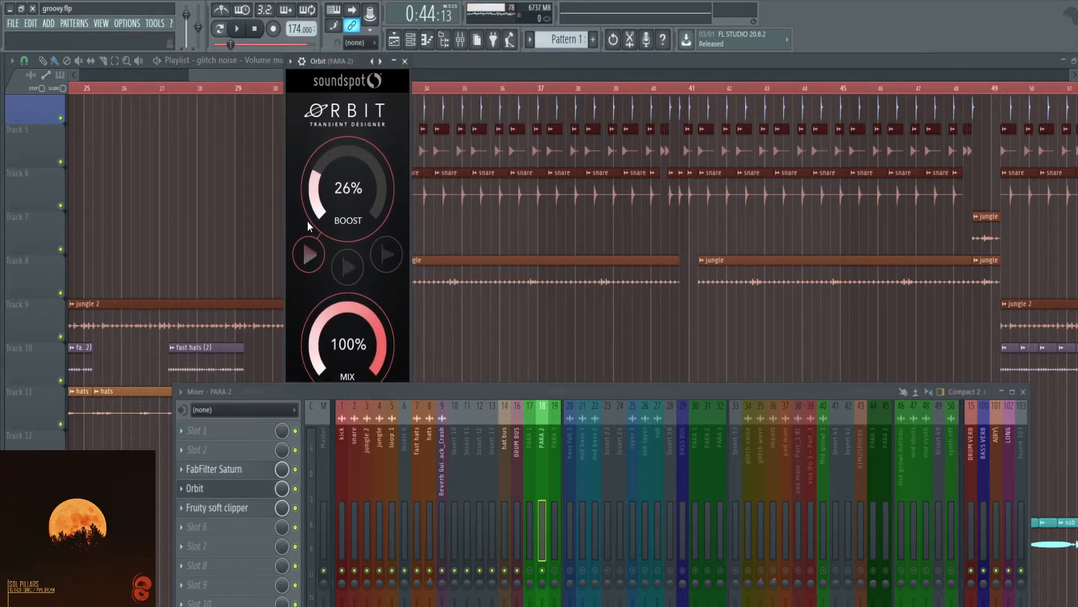
left_click(404, 60)
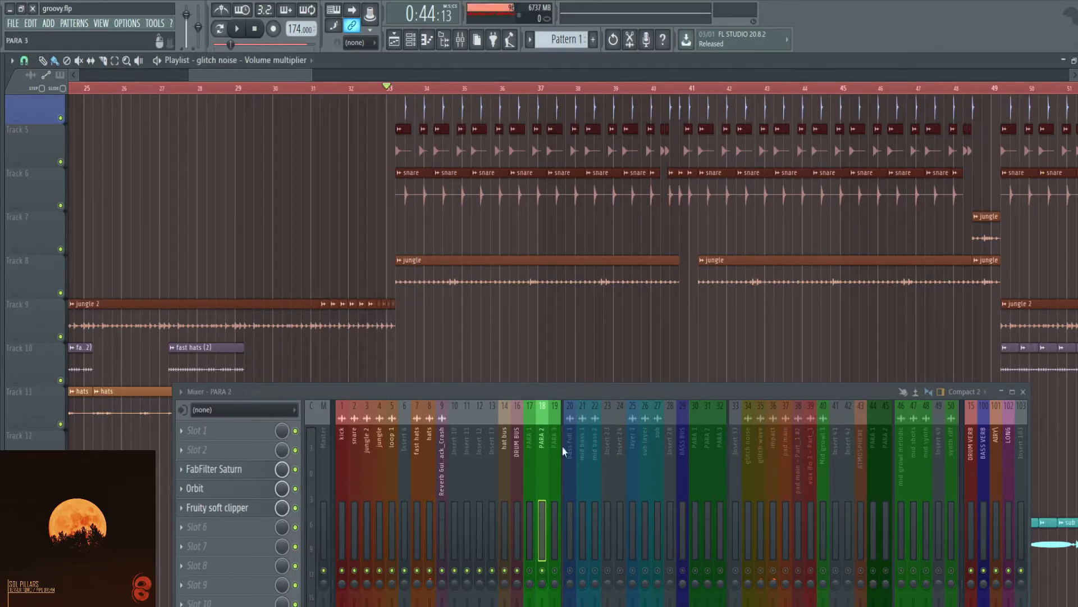
left_click(227, 490)
left_click_drag(336, 57, 431, 21)
left_click_drag(553, 389, 551, 432)
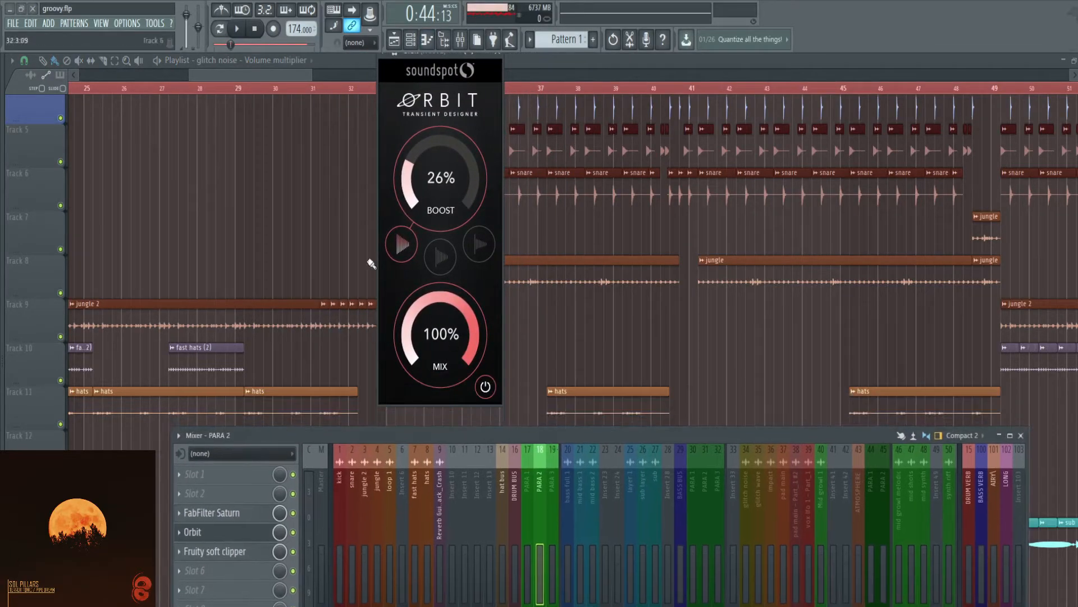
left_click(499, 55)
Play the drums from bar 33 to hear PARA 2 in context, and move the mixer back up.
key("space")
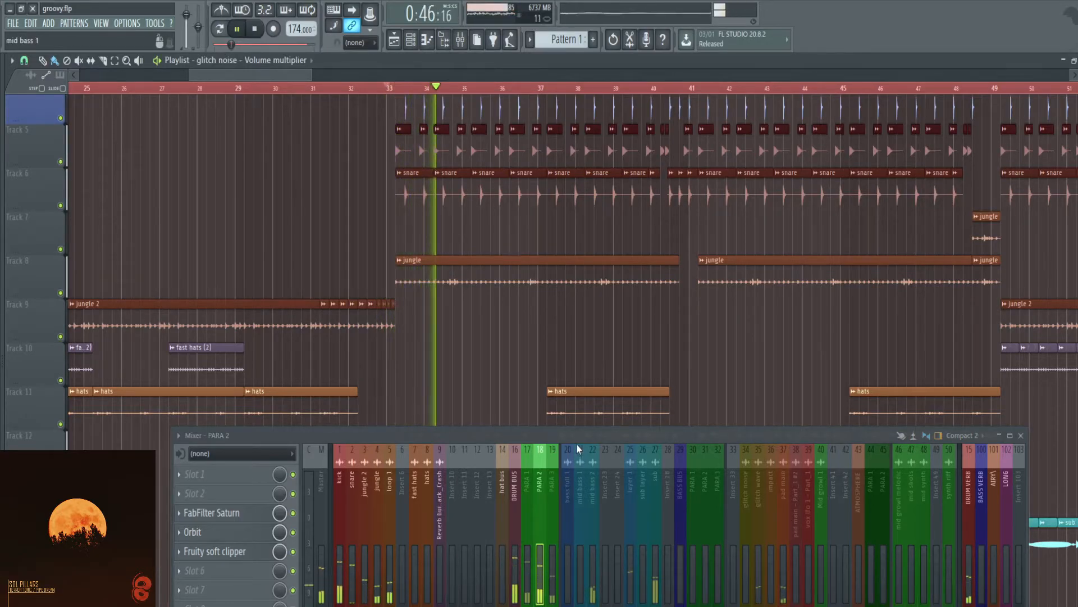
key("space")
left_click_drag(601, 436, 514, 135)
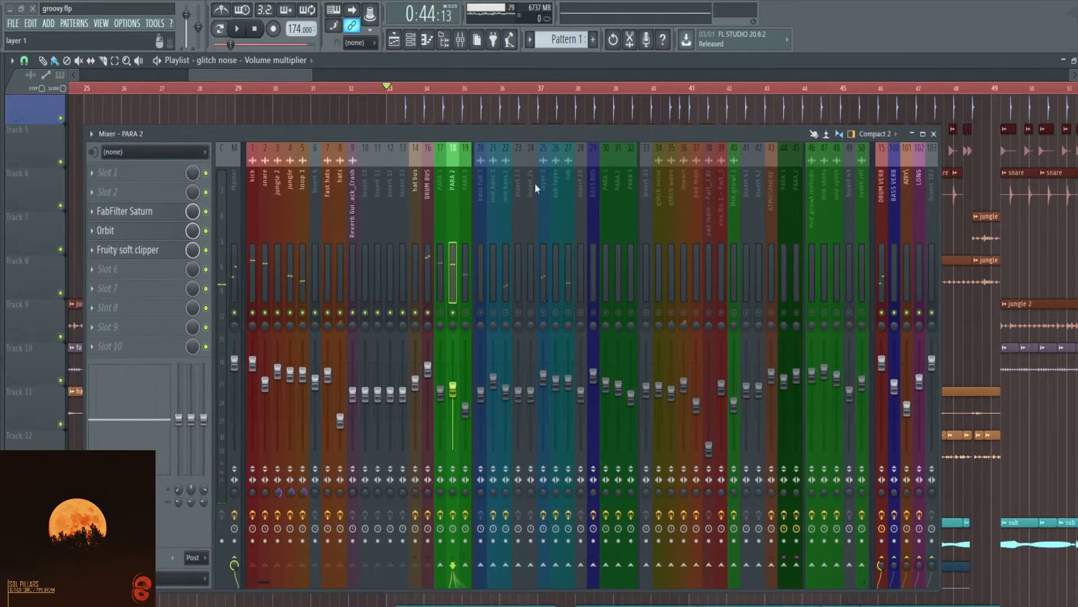
Step through the three PARA channels and DRUM BUS again, and view the effects on the DRUM VERB send.
left_click(439, 178)
left_click(452, 177)
left_click(465, 175)
left_click(453, 174)
left_click(439, 174)
left_click(427, 175)
left_click(441, 175)
left_click(453, 177)
left_click(464, 175)
left_click(450, 174)
left_click(883, 177)
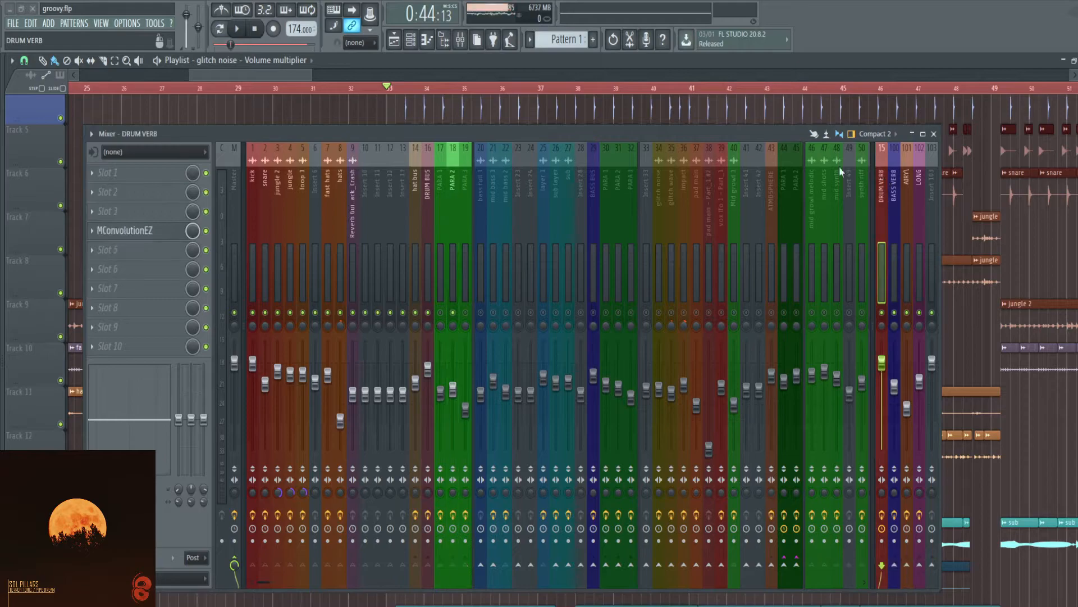
Move the mixer down, inspect the MConvolutionEZ Room impulse and filter settings on DRUM VERB, and close the plug-in.
left_click_drag(575, 140, 747, 274)
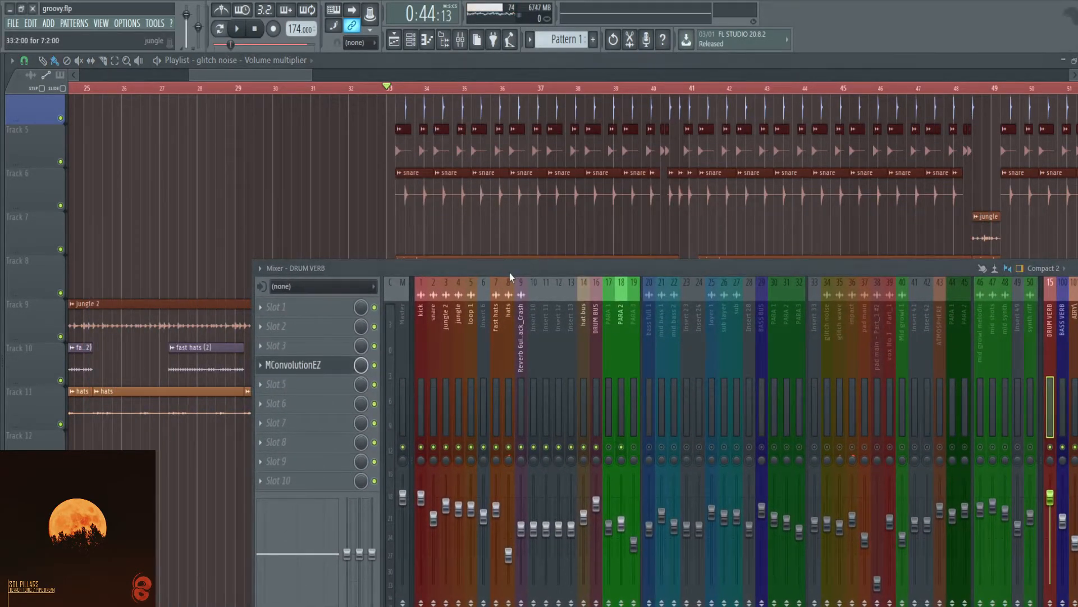
left_click_drag(500, 267, 520, 434)
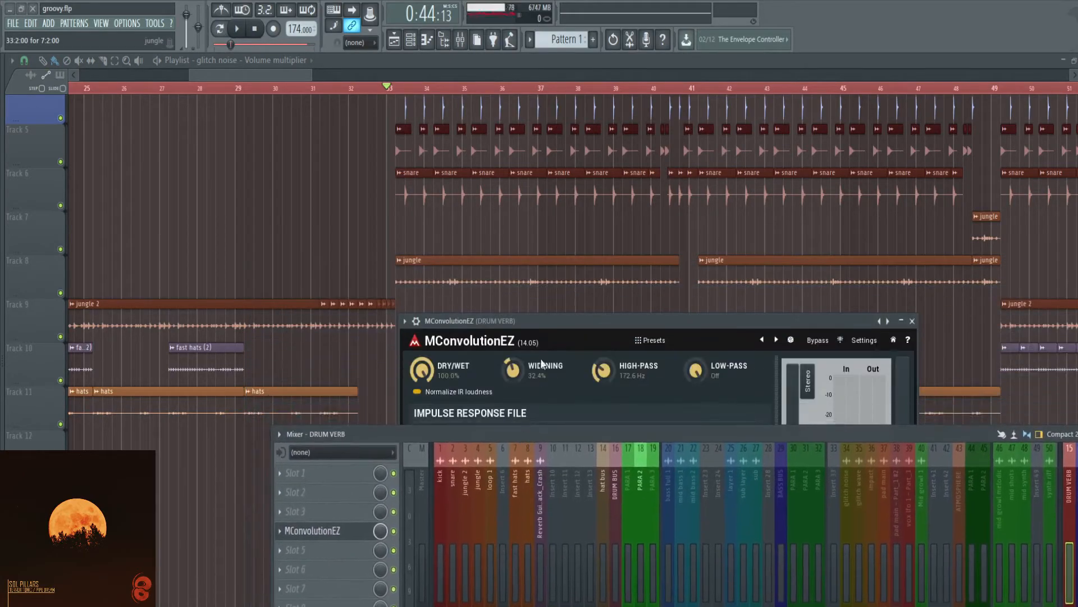
left_click_drag(545, 321, 369, 56)
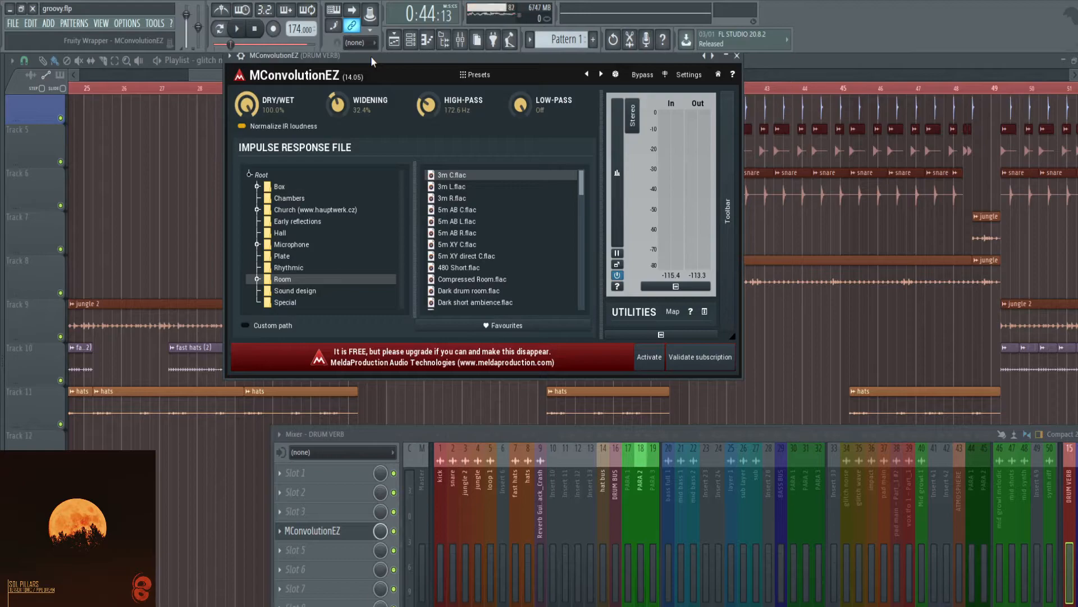
left_click_drag(480, 58, 593, 79)
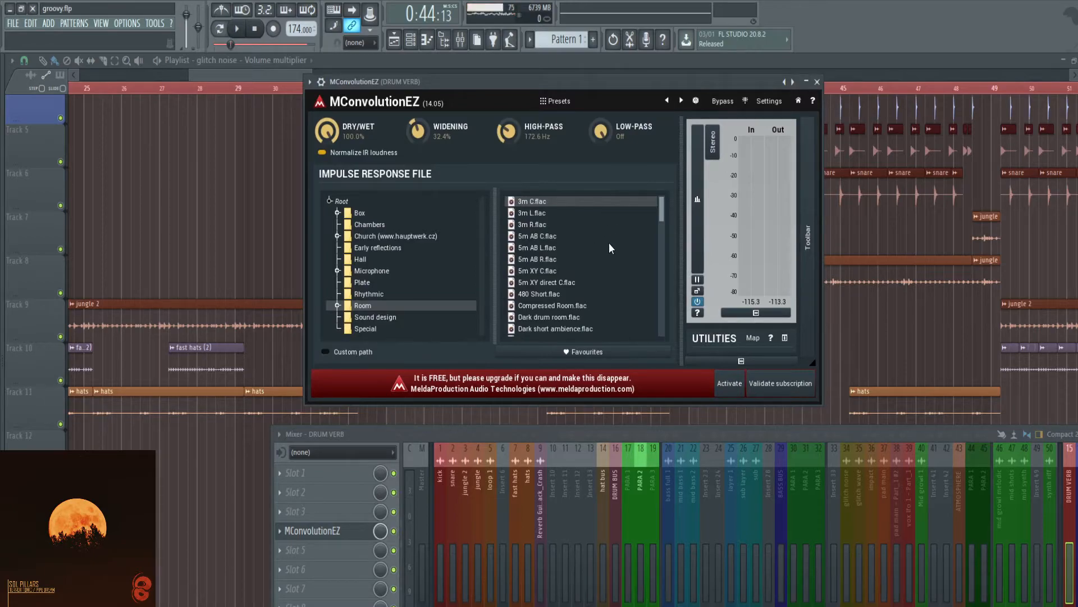
left_click(817, 82)
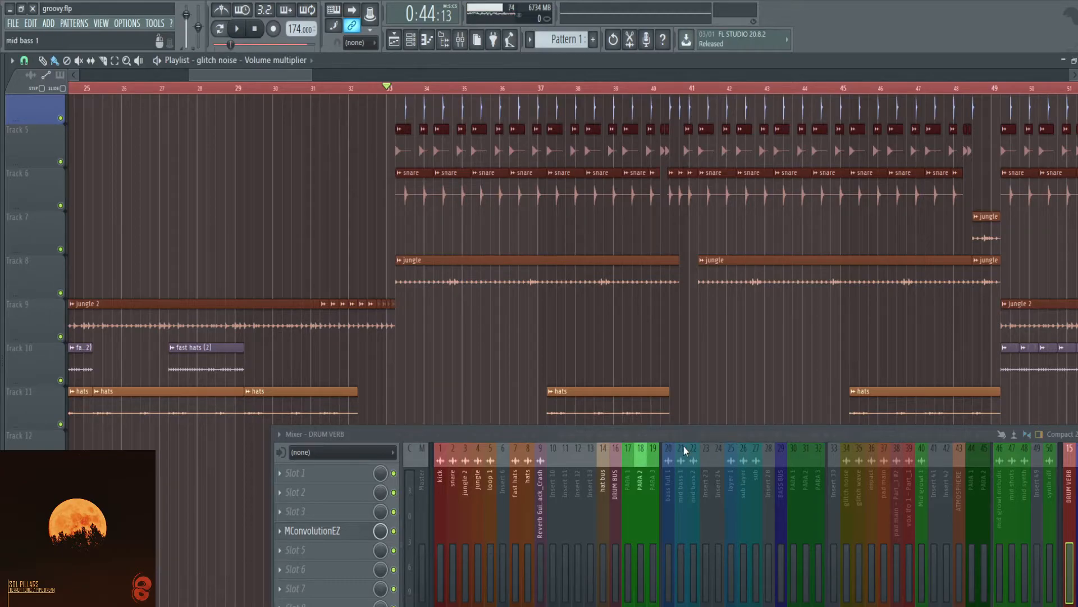
View the effects chain on PARA 3 and play the drums from bar 33 with that channel selected.
key("space")
left_click_drag(706, 432, 592, 221)
key("space")
left_click(538, 338)
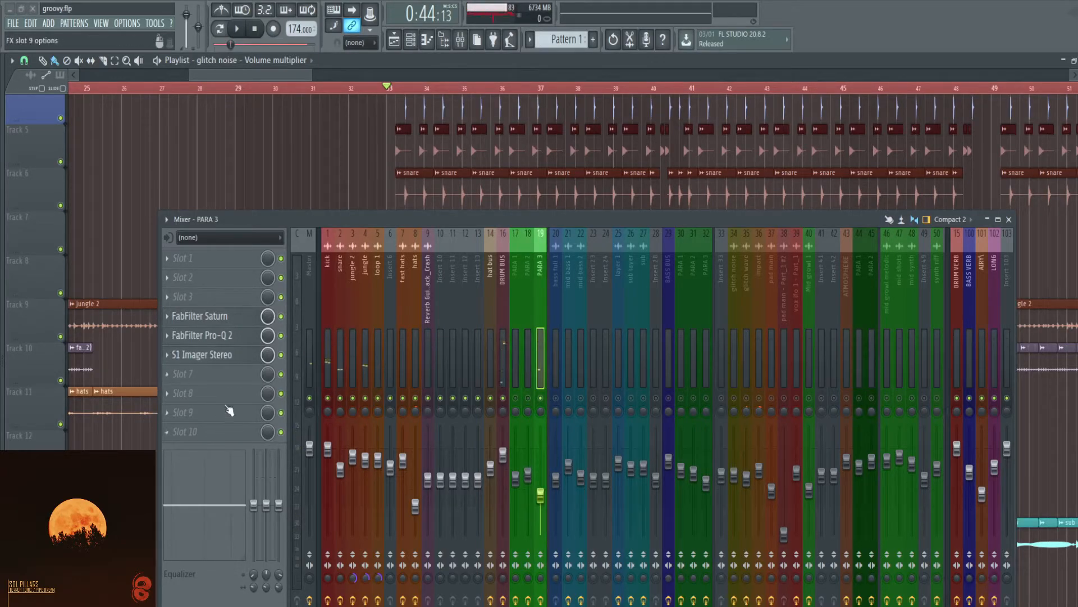
left_click_drag(577, 222, 605, 316)
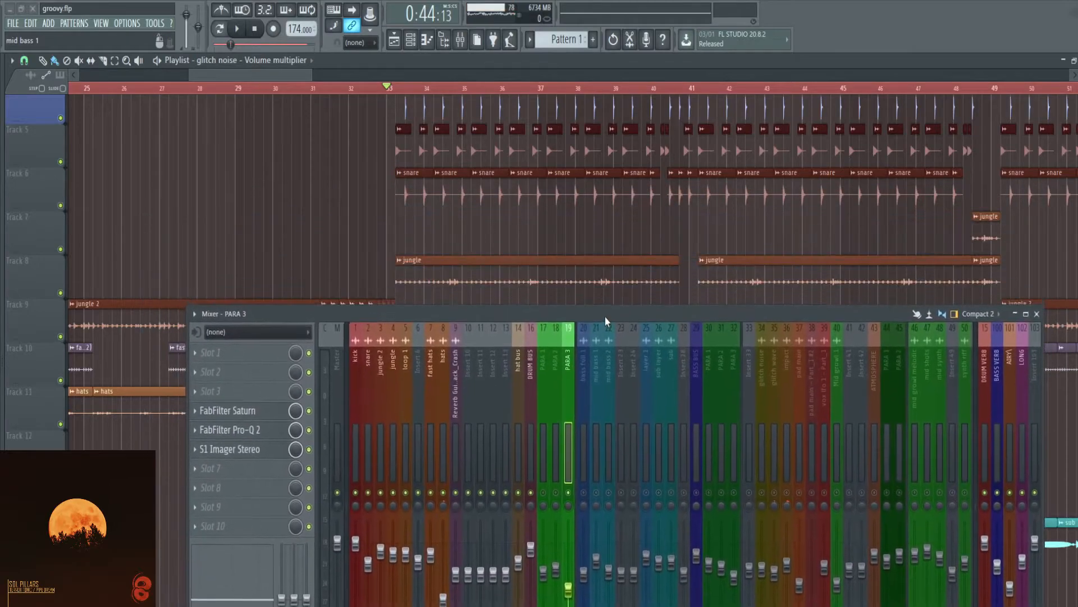
key("space")
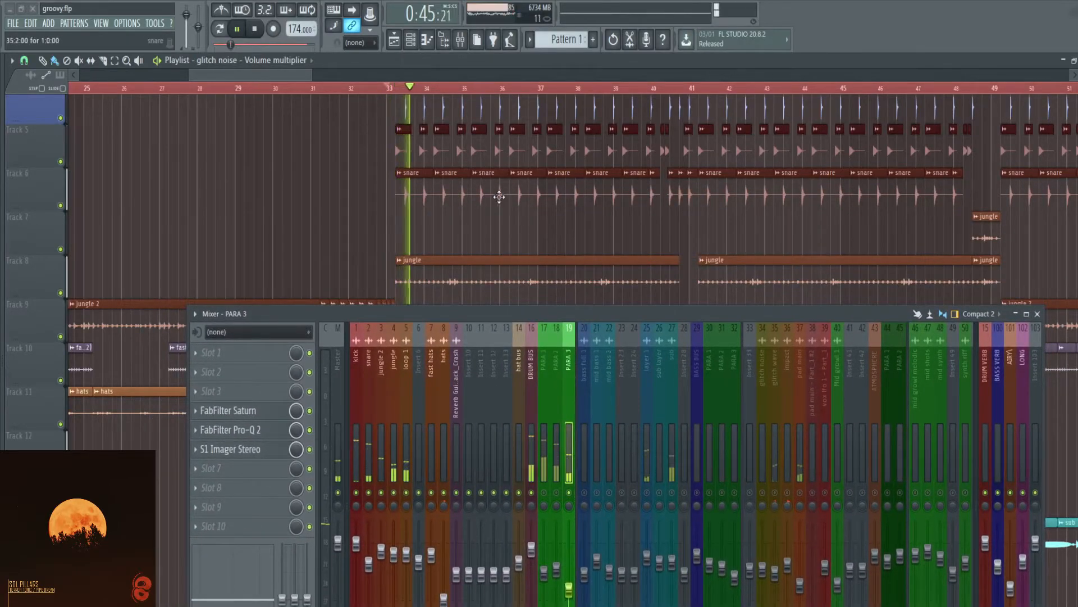
key("space")
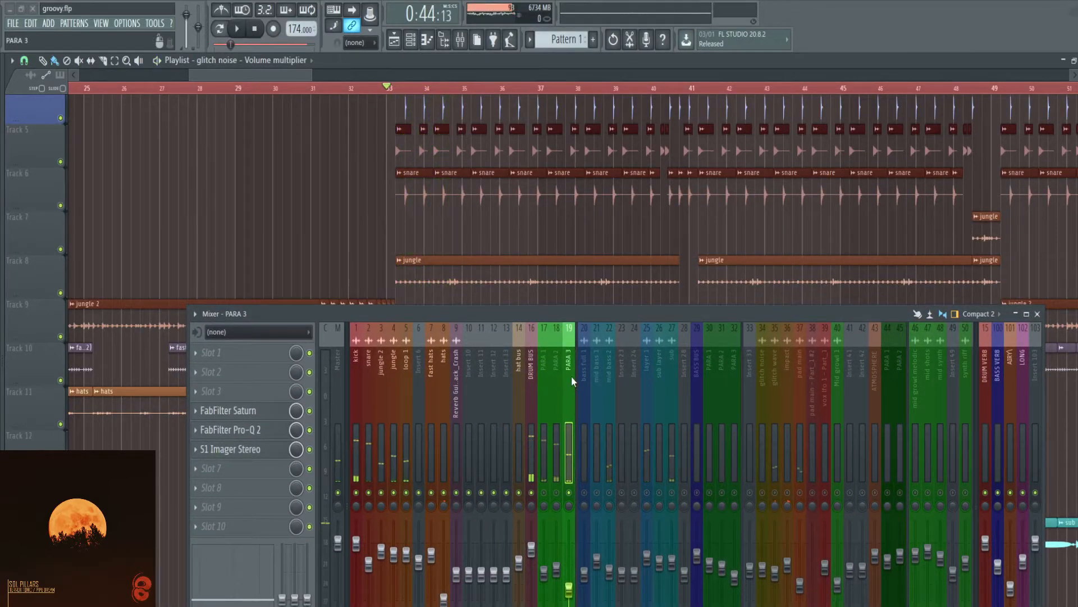
Select the DRUM BUS channel and play the drums from bar 33 to check the bus and parallel levels.
left_click(530, 355)
key("space")
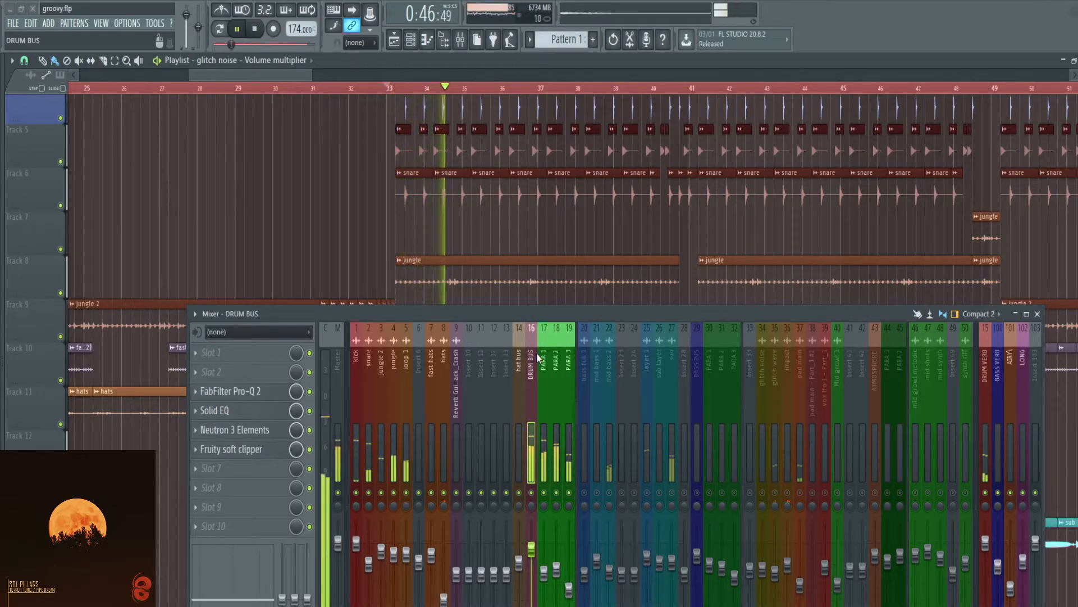
key("space")
Move the mixer down, select DRUM BUS through PARA 3 together, and go through those channels individually, ending on DRUM BUS.
left_click_drag(556, 319, 544, 400)
left_click_drag(518, 436, 552, 436)
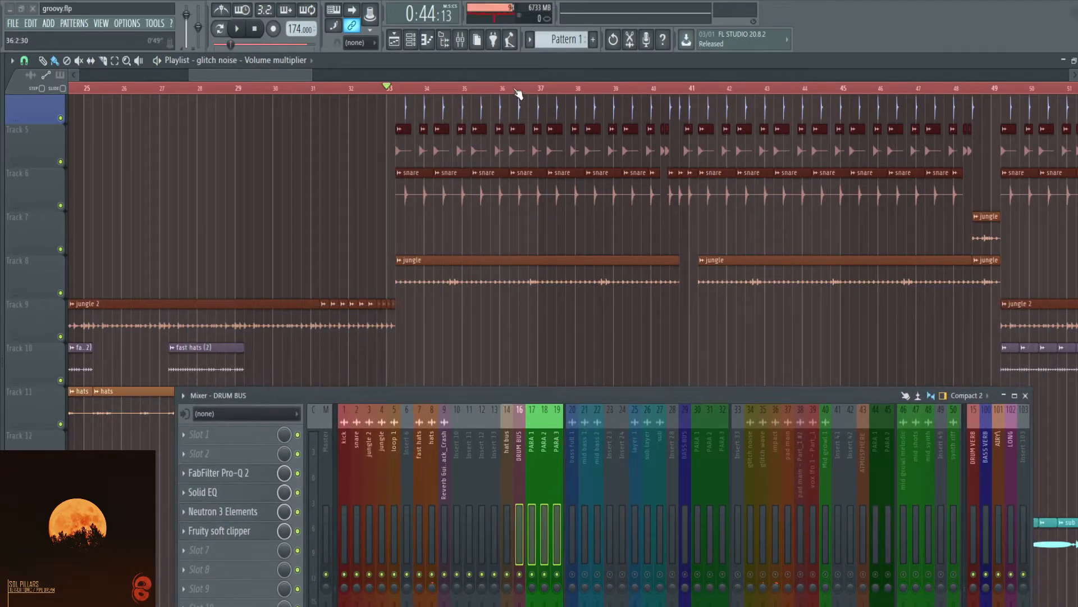
left_click(541, 446)
left_click(559, 449)
left_click(528, 447)
left_click(522, 445)
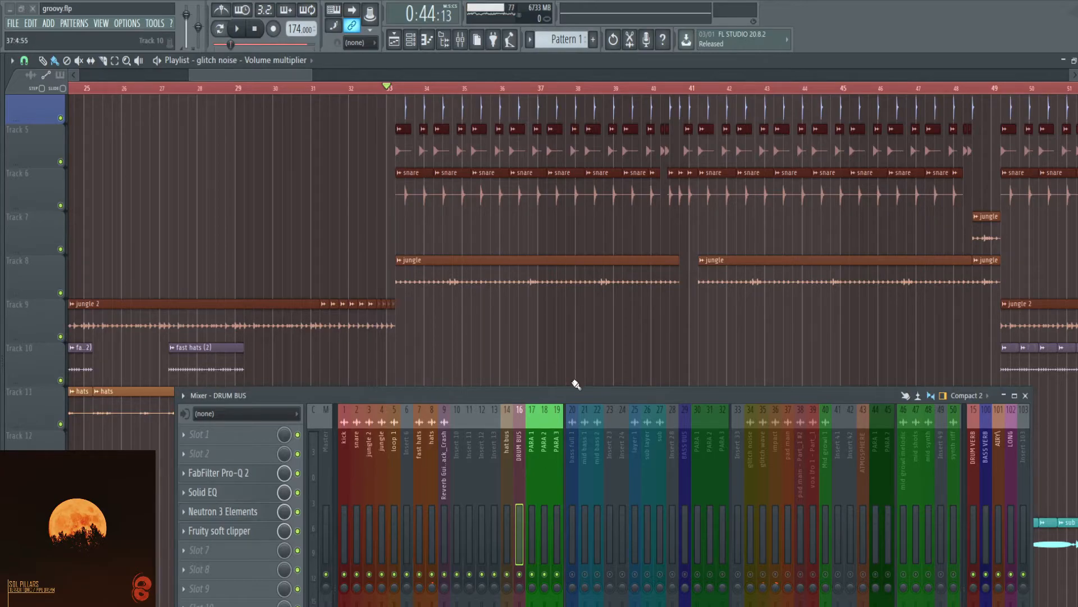
Move the mixer back up, select the PARA channels, and show the effects chain on PARA 3.
left_click_drag(577, 394, 556, 340)
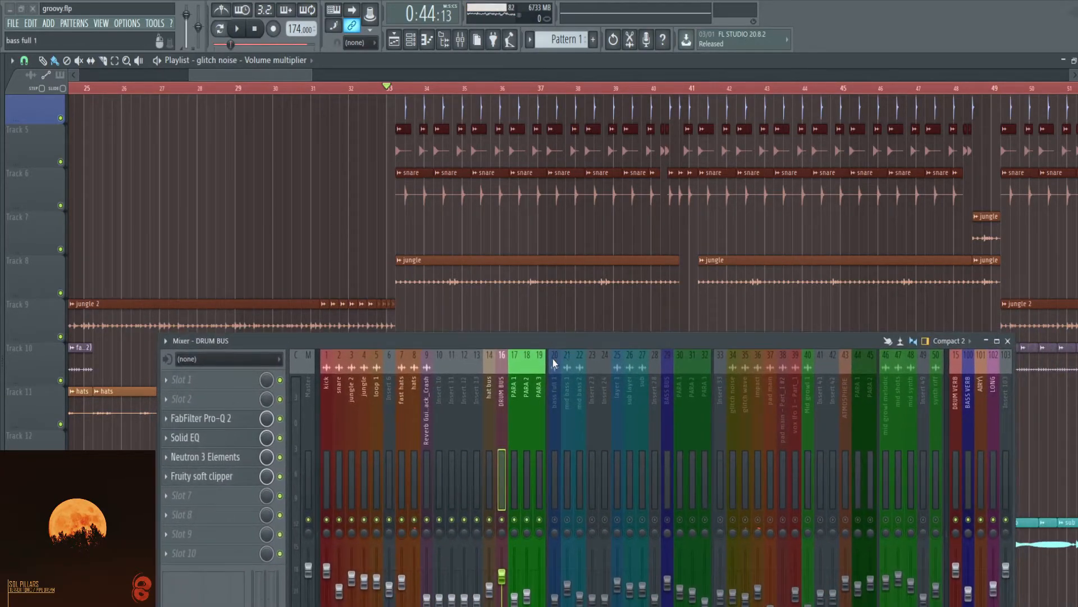
left_click(514, 385)
left_click(538, 385, "shift")
mouse_move(568, 342)
left_mouse_down()
mouse_move(582, 393)
mouse_move(572, 304)
mouse_move(553, 355)
left_mouse_up()
left_click(518, 399)
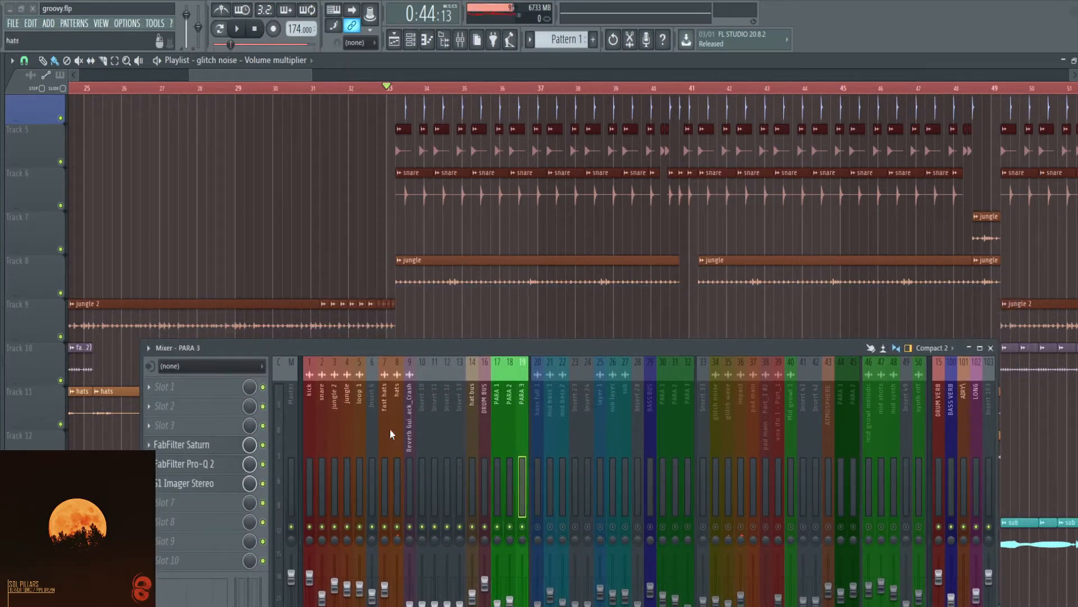
Open the PARA 3 track's FabFilter Pro-Q 2, select its low-cut bands to examine the curve, and close the plugin.
left_click(201, 465)
left_click_drag(444, 349, 481, 451)
left_click_drag(116, 196, 514, 60)
left_click_drag(338, 160, 438, 230)
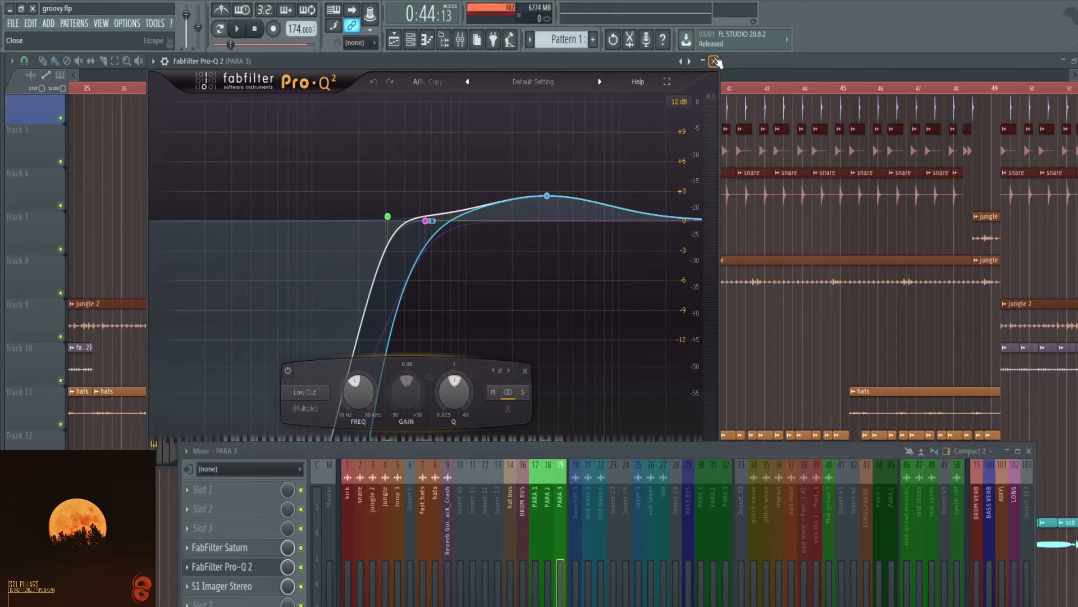
left_click(714, 61)
Examine the jungle, hats and loop 1 clips in the playlist around the start of the drop at bar 33.
scroll(433, 330, "down", 3)
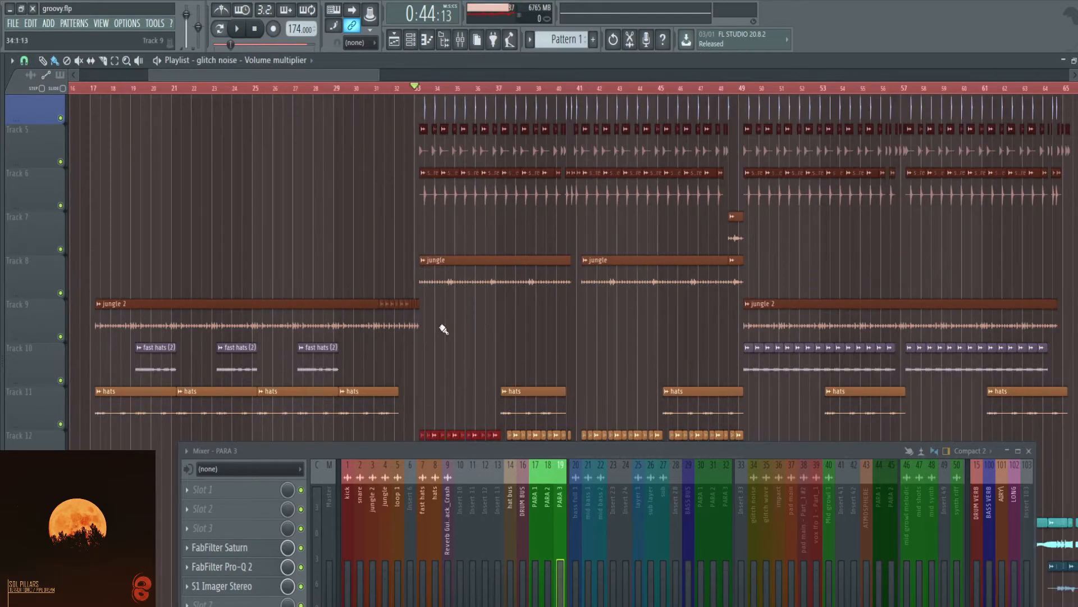
scroll(433, 333, "down", 2)
scroll(449, 297, "up", 4)
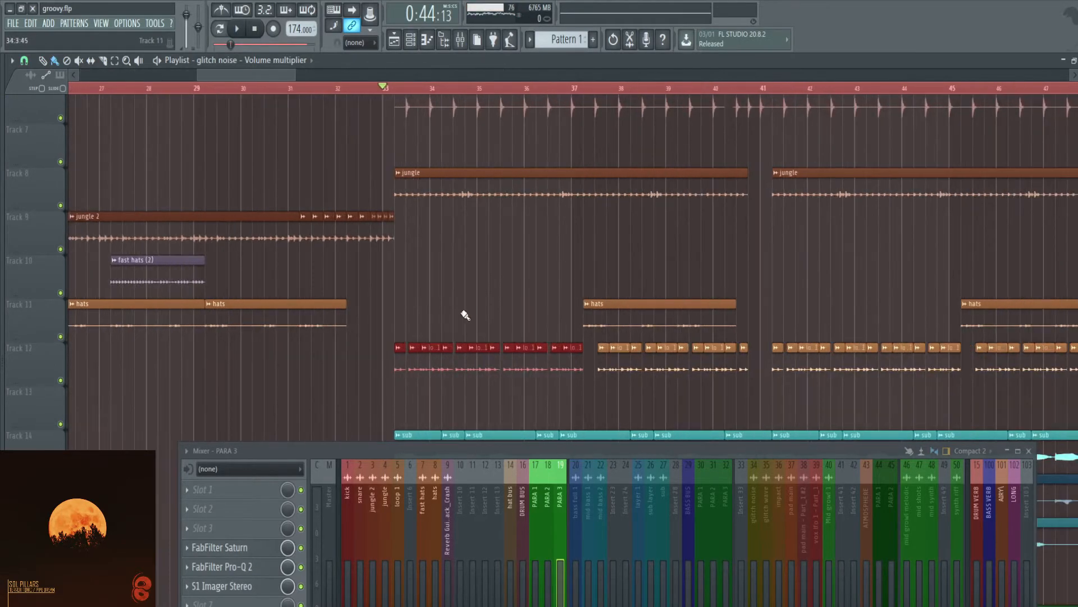
scroll(478, 306, "down", 2)
scroll(493, 291, "up", 2)
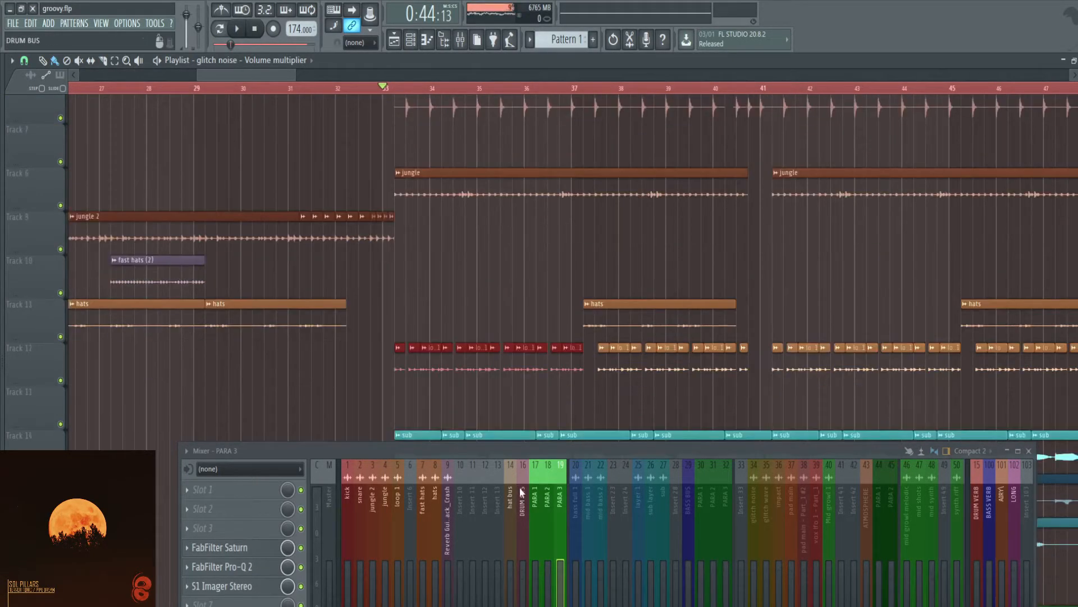
left_click_drag(547, 458, 480, 556)
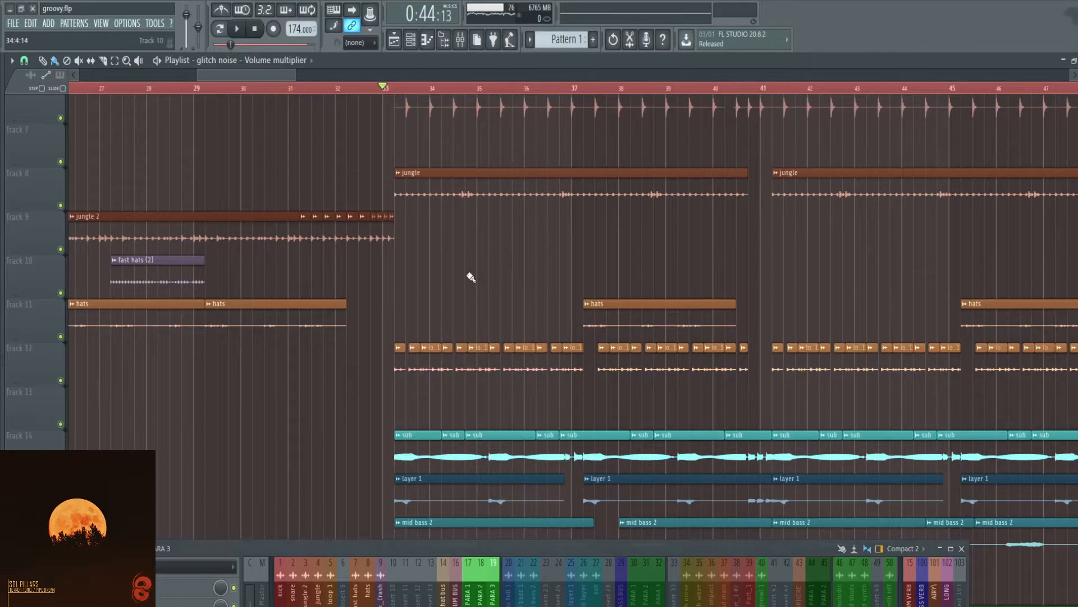
scroll(473, 315, "down", 3)
scroll(441, 330, "up", 5)
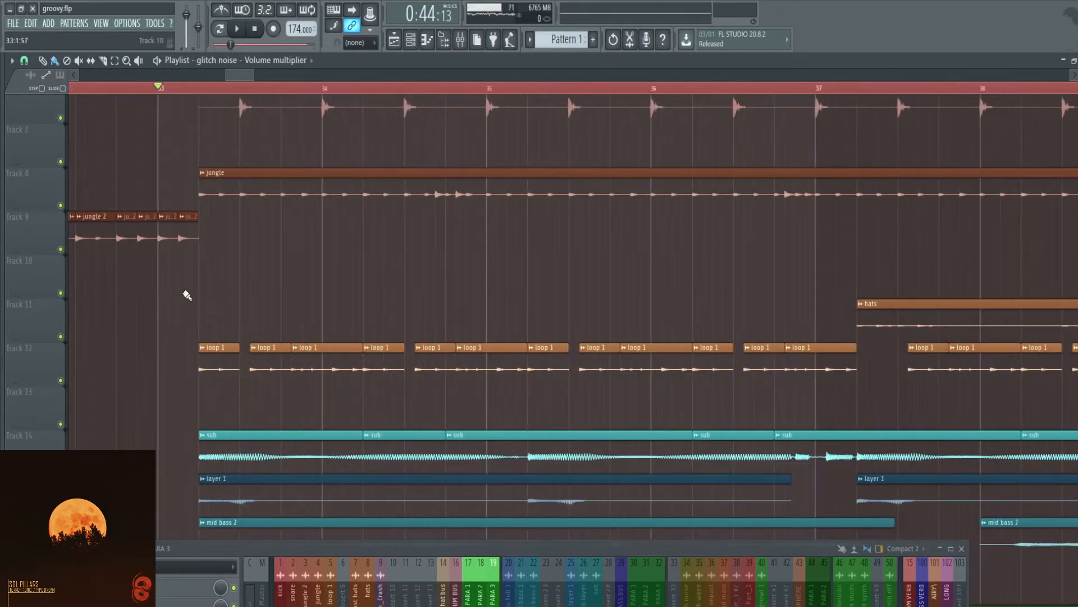
Solo the jungle, loop 1 and jungle 2 mixer tracks and play the arrangement from the start of the drop.
left_click_drag(528, 549, 609, 369)
left_click(440, 417)
left_click(448, 417, "ctrl+shift")
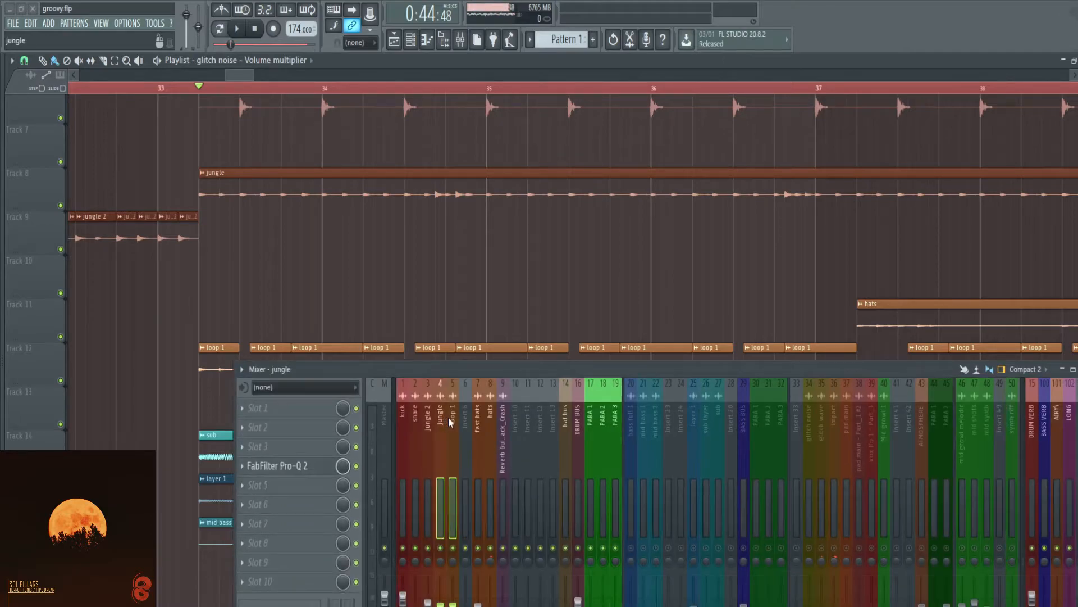
left_click(430, 417, "ctrl+shift")
key("space")
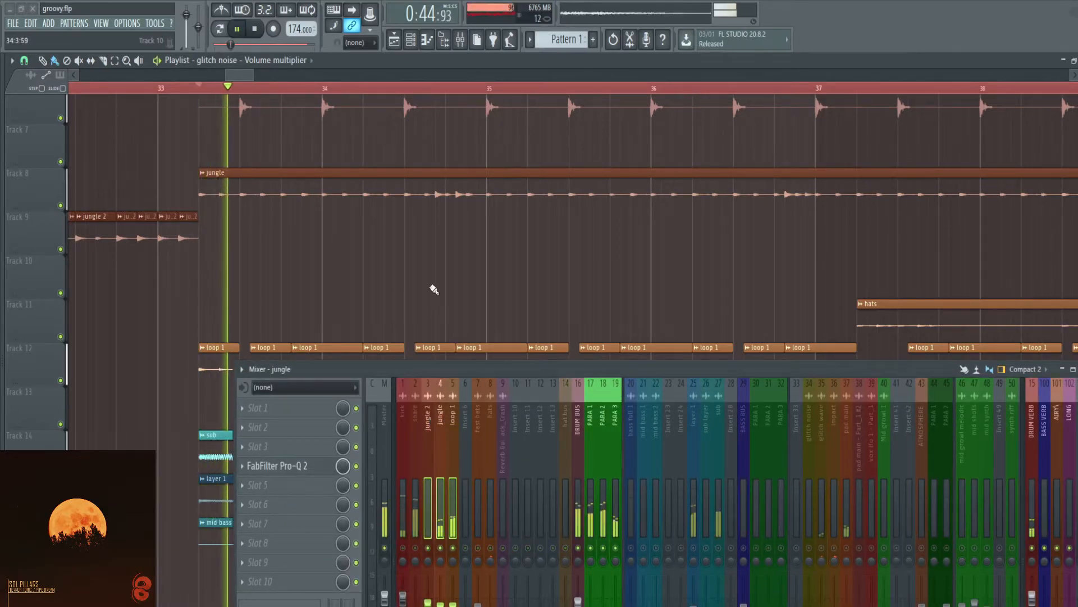
scroll(443, 264, "down", 2)
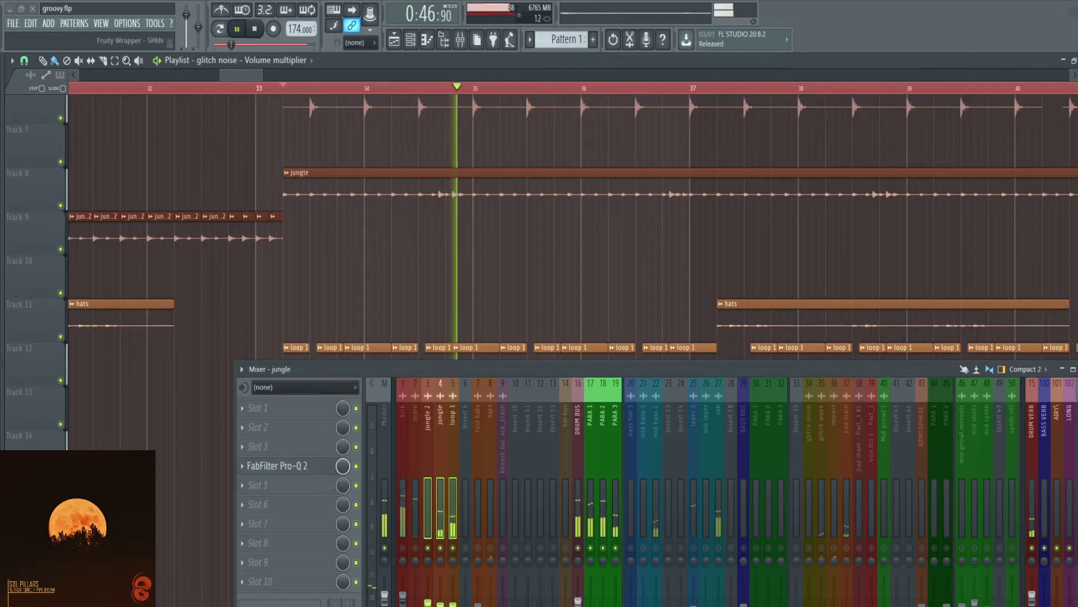
Examine the soloed loops' frequency spectrum in SPAN on the Master track, close the analyzer and stop playback.
left_click(385, 438)
left_click(276, 560)
left_click_drag(1011, 124, 149, 137)
left_click_drag(589, 139, 535, 106)
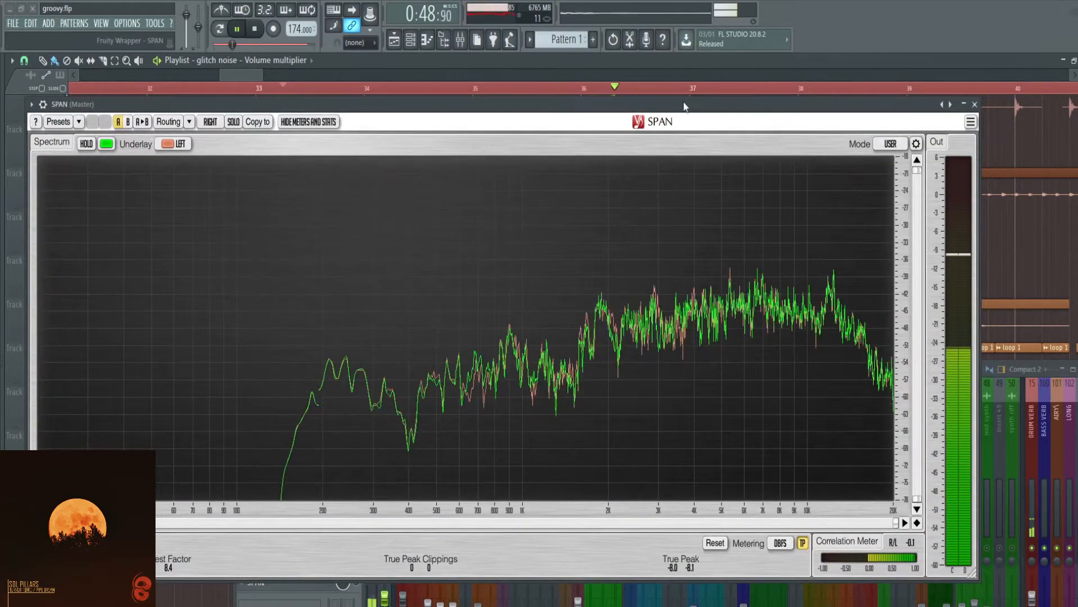
left_click_drag(734, 105, 772, 105)
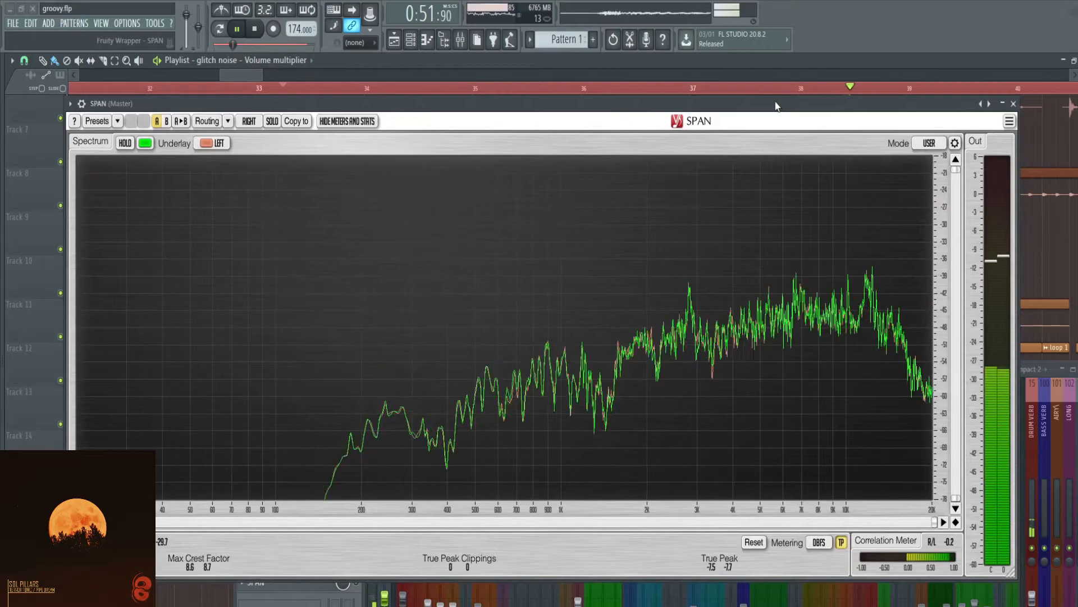
left_click(1013, 103)
key("space")
Find the first dip of the Drum buss high cut envelope and move the playback position to bar 17.
scroll(457, 253, "down", 4)
scroll(529, 277, "down", 3)
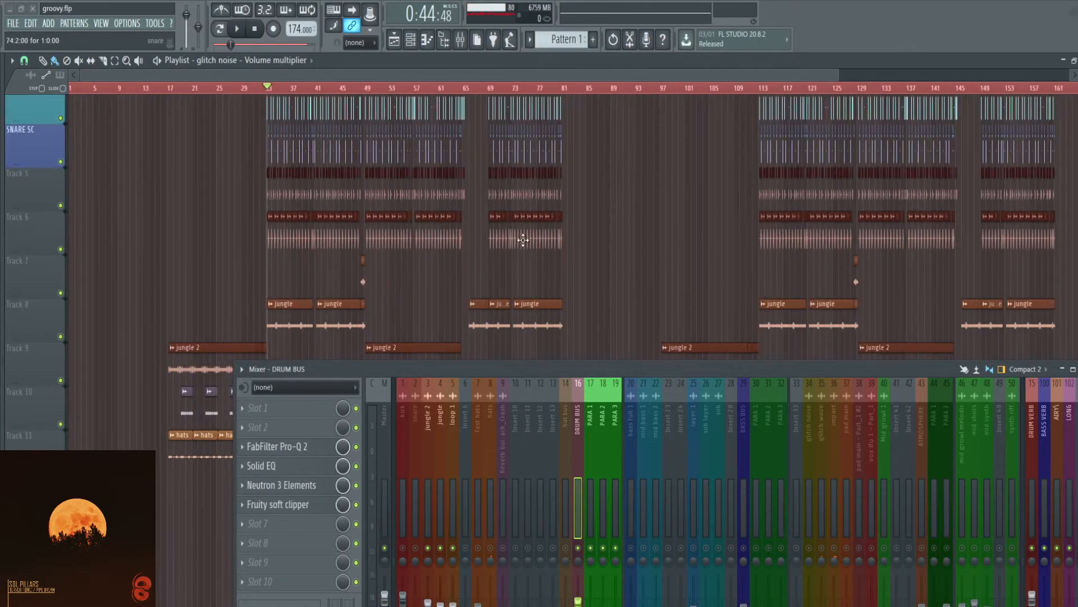
scroll(520, 274, "up", 2)
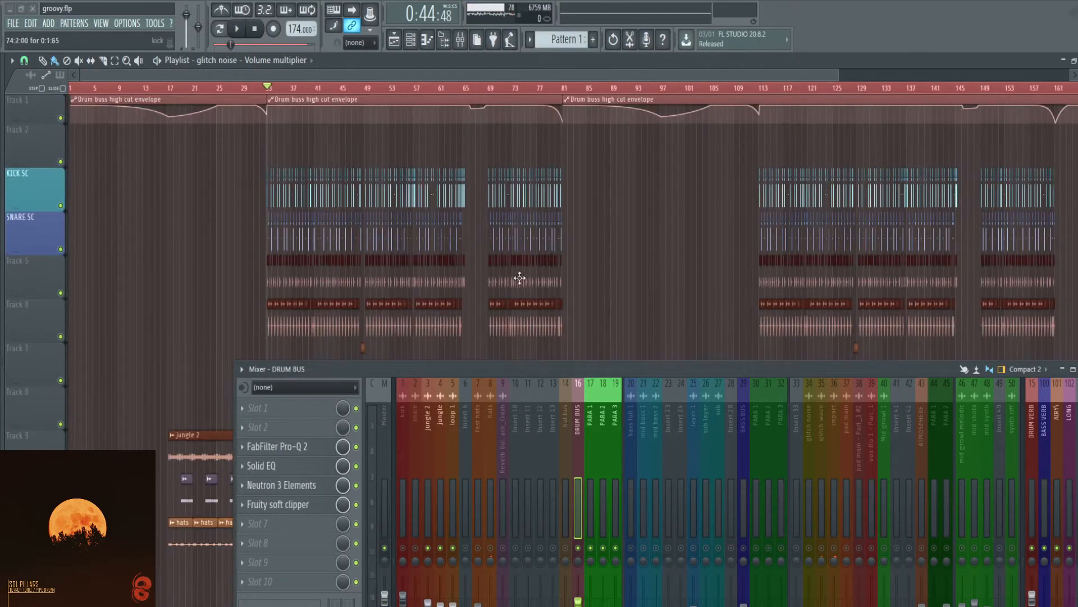
scroll(224, 129, "up", 2)
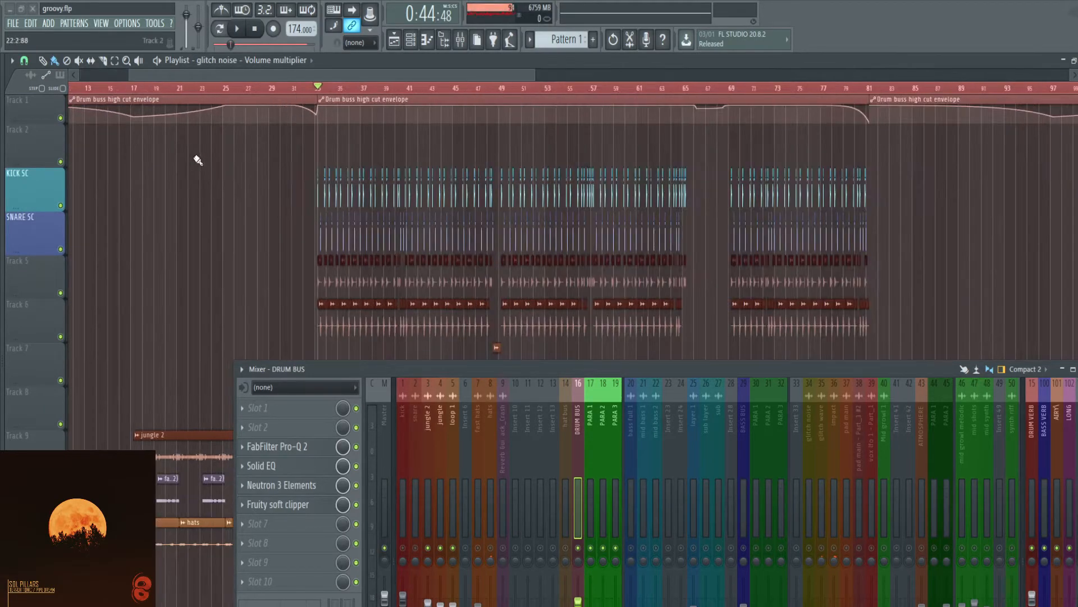
left_click(115, 87)
left_click(140, 86)
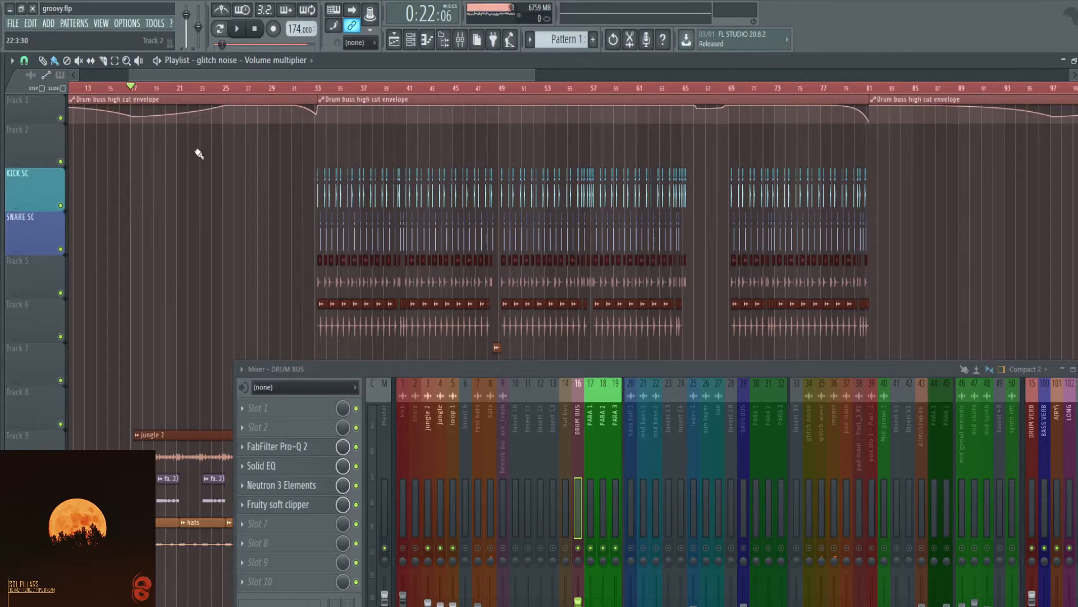
Examine the jungle 2, fast hats and hats clips from bar 17 and the full mixer layout.
scroll(199, 154, "down", 1)
left_click_drag(579, 374, 490, 542)
scroll(70, 489, "up", 3)
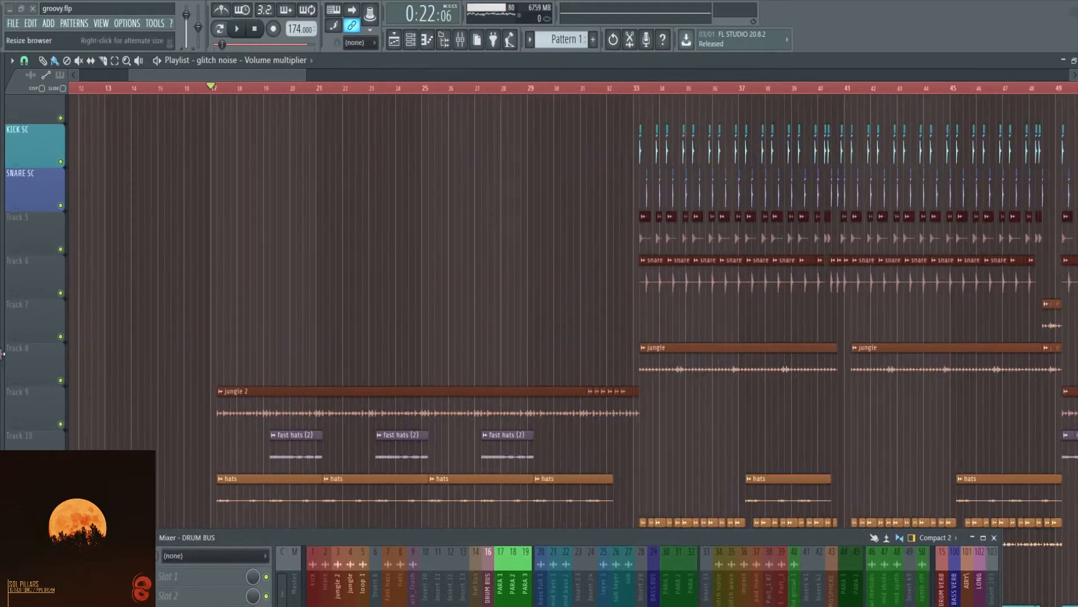
left_click_drag(742, 535, 688, 190)
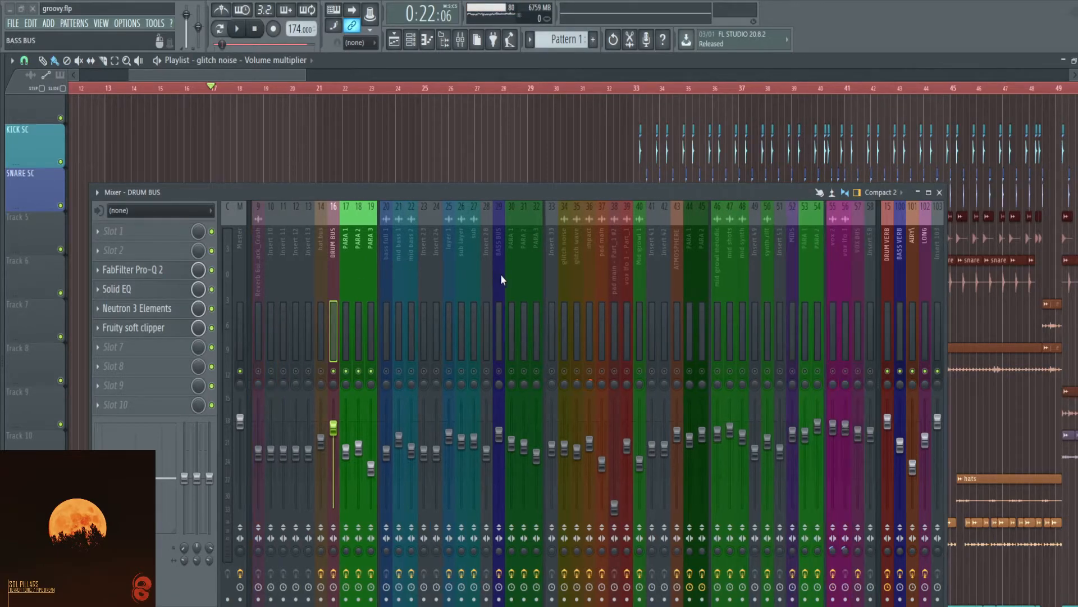
left_click_drag(508, 191, 637, 418)
scroll(308, 283, "down", 3)
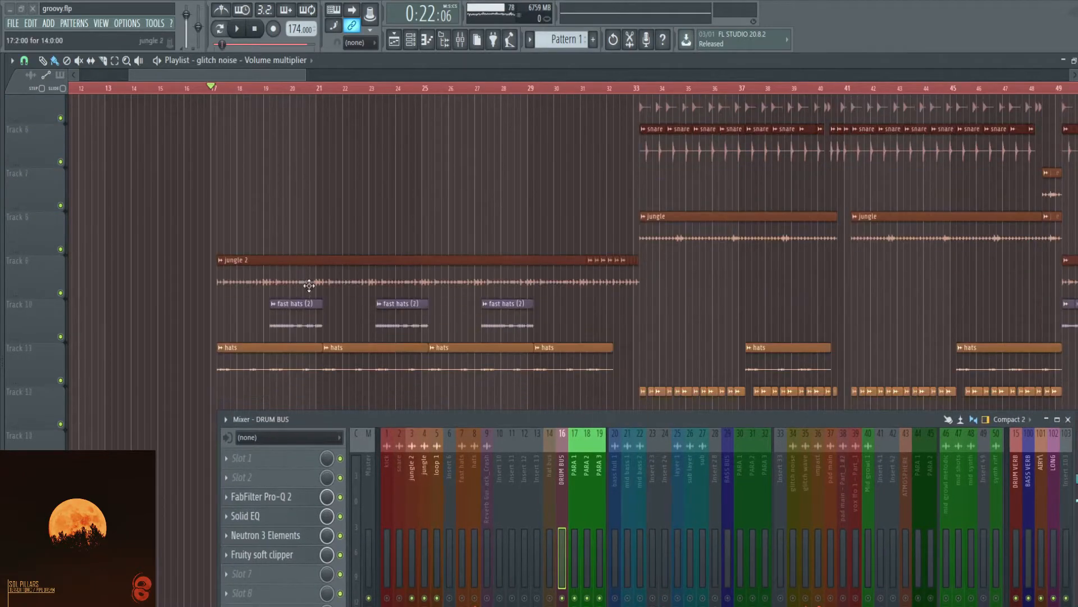
left_click_drag(375, 421, 336, 482)
scroll(269, 382, "up", 4)
scroll(390, 358, "up", 2)
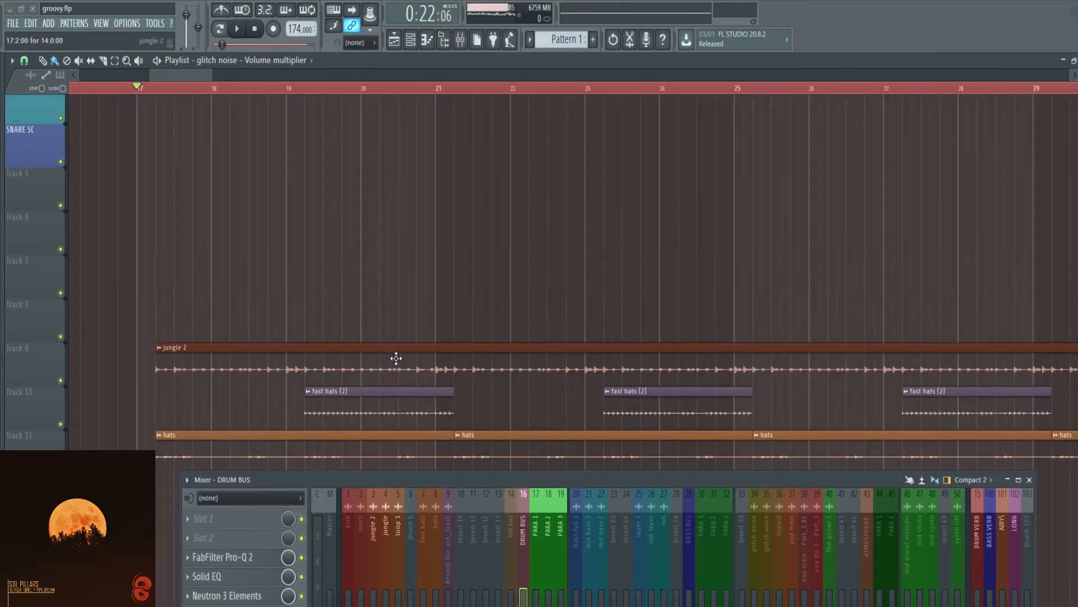
scroll(372, 227, "down", 2)
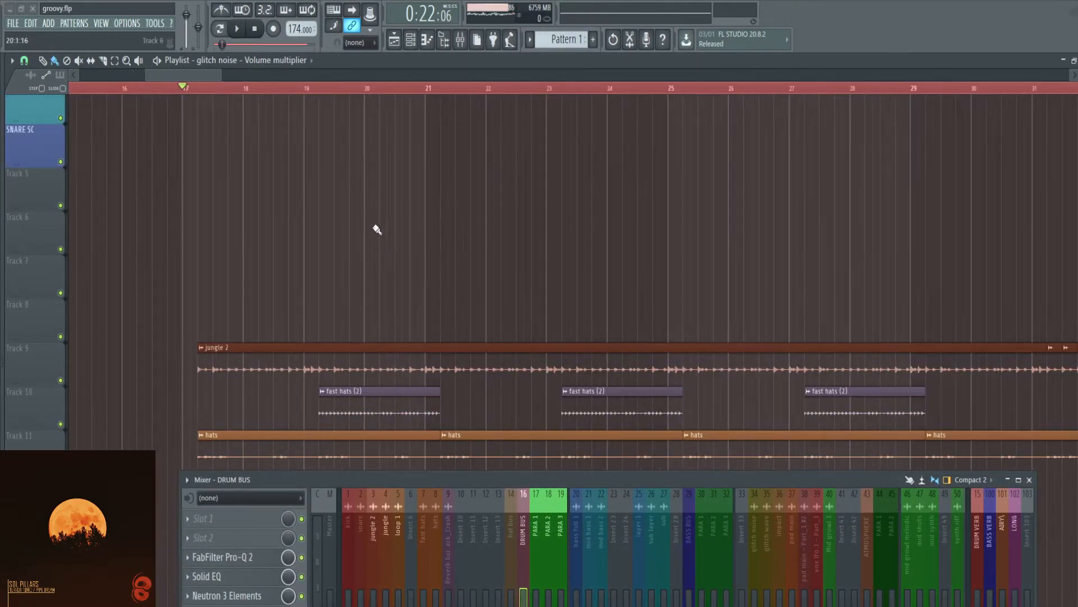
Play the drums from bar 17, comparing the DRUM BUS level with the Drum buss high cut envelope, and stop playback.
left_click_drag(499, 479, 465, 552)
key("space")
scroll(445, 366, "up", 2)
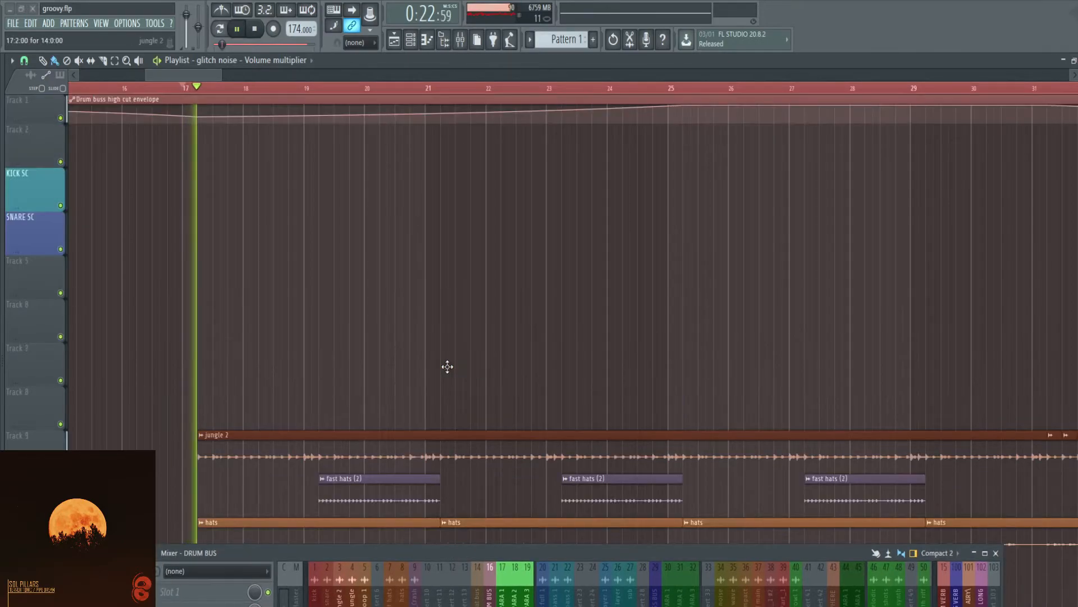
left_click_drag(615, 553, 605, 413)
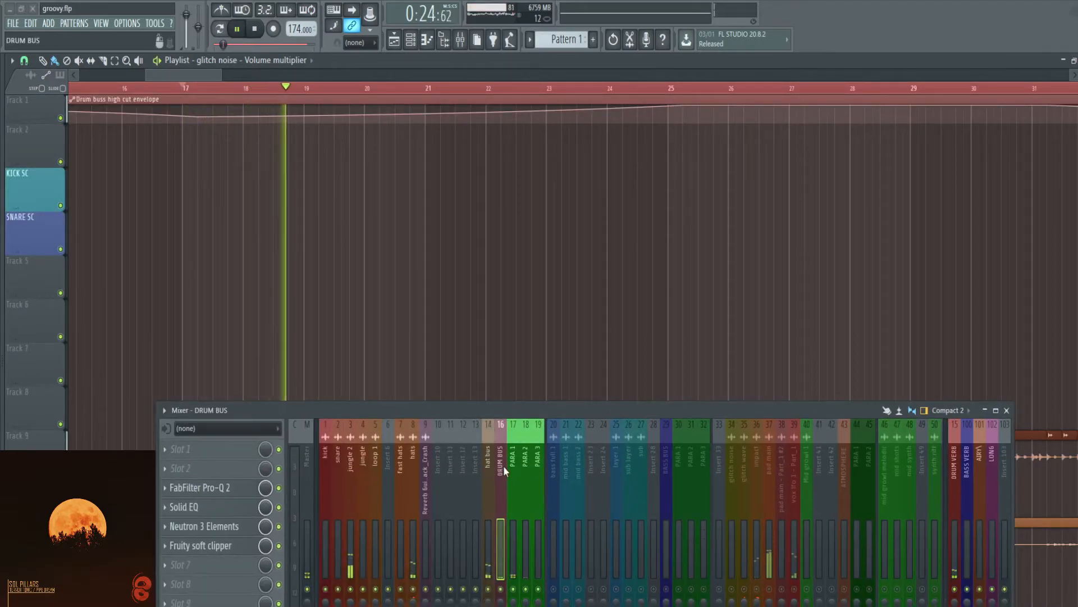
scroll(562, 225, "down", 3)
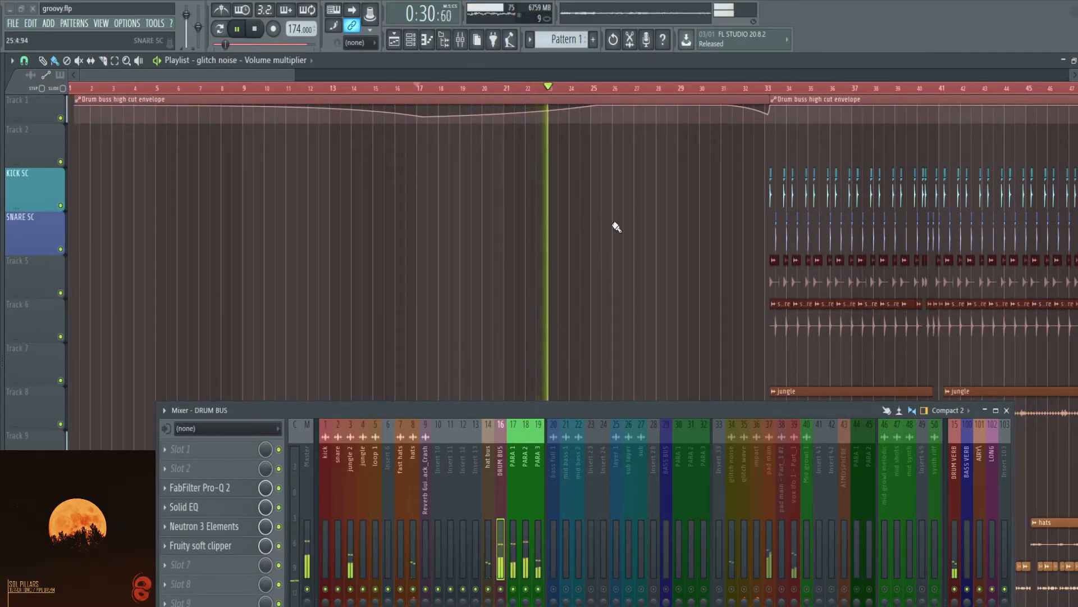
scroll(601, 260, "down", 3)
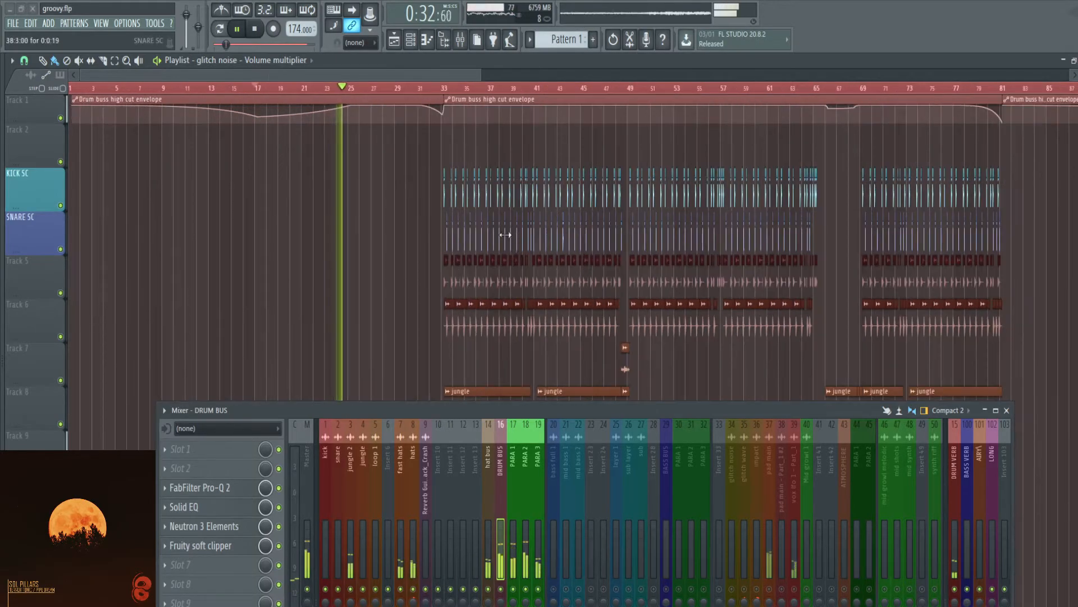
scroll(414, 230, "down", 3)
scroll(414, 229, "down", 2)
key("space")
Examine the sub, layer 1 and mid bass 2 clips from bar 33 alongside the BASS BUS mixer track.
left_click_drag(634, 412, 640, 379)
scroll(580, 231, "down", 2)
scroll(651, 285, "up", 1)
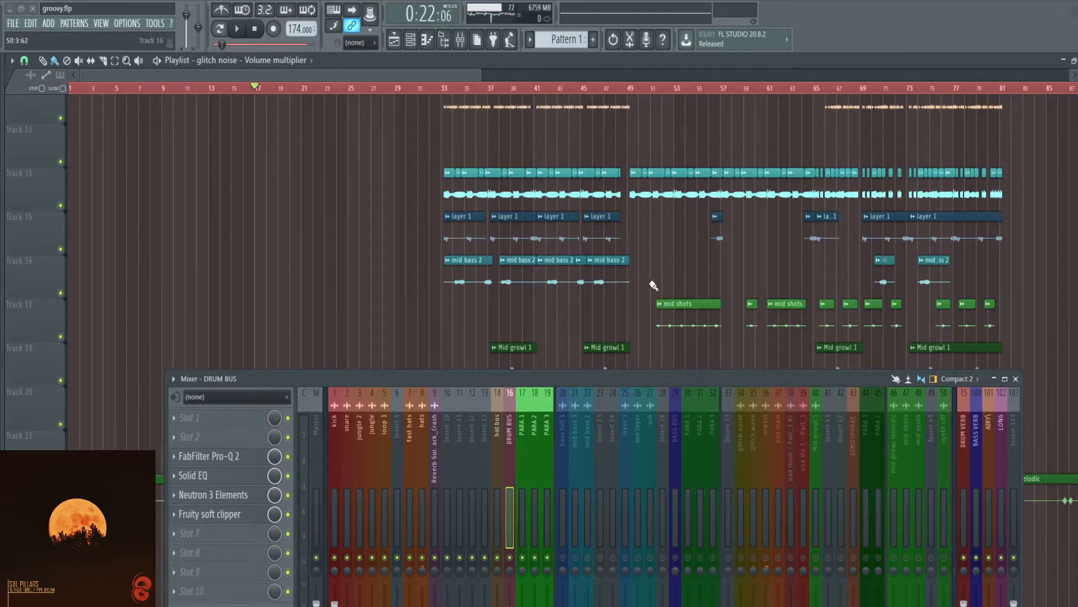
left_click_drag(644, 385, 628, 390)
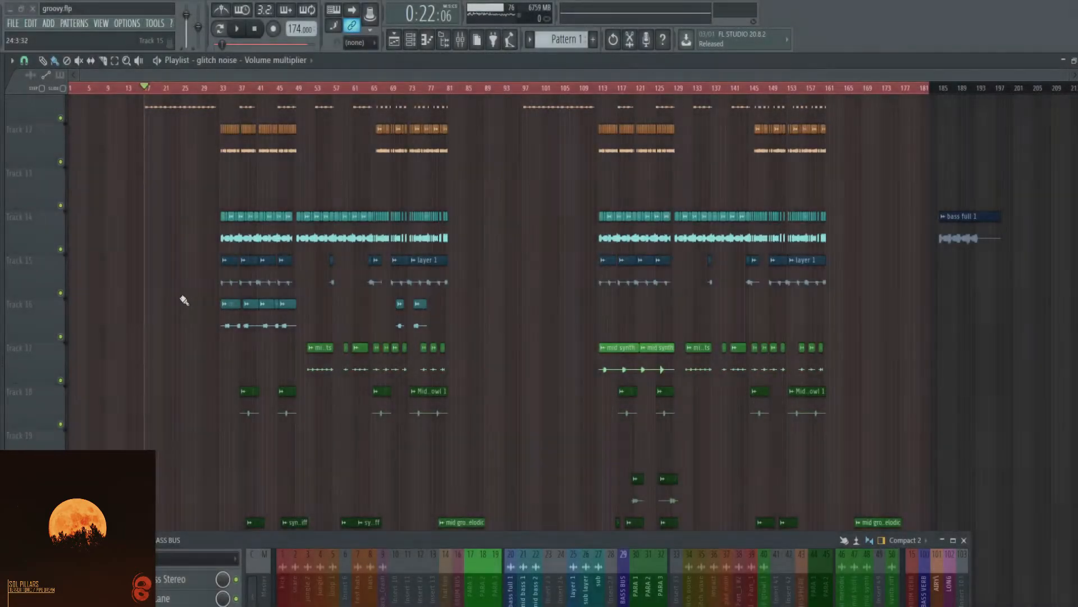
scroll(183, 299, "up", 3)
scroll(484, 281, "up", 1)
scroll(270, 295, "up", 2)
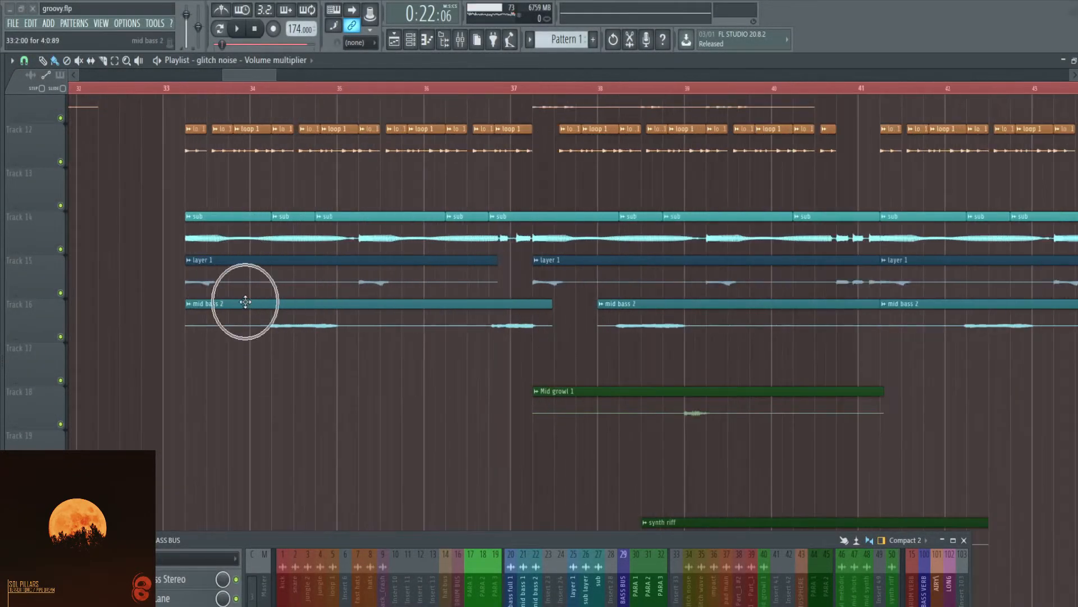
scroll(196, 250, "up", 1)
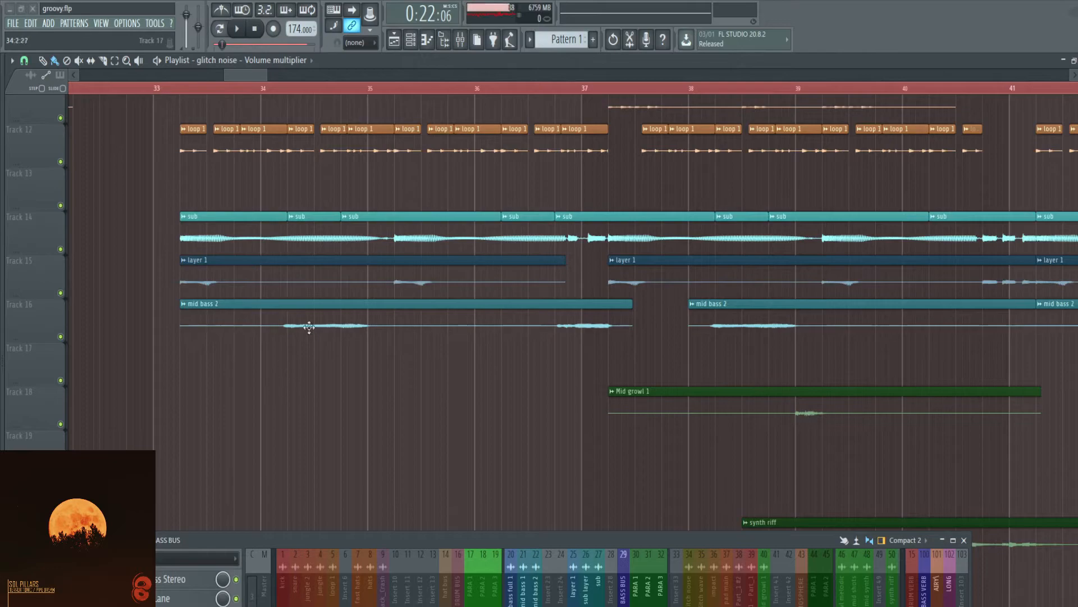
left_click_drag(504, 538, 568, 537)
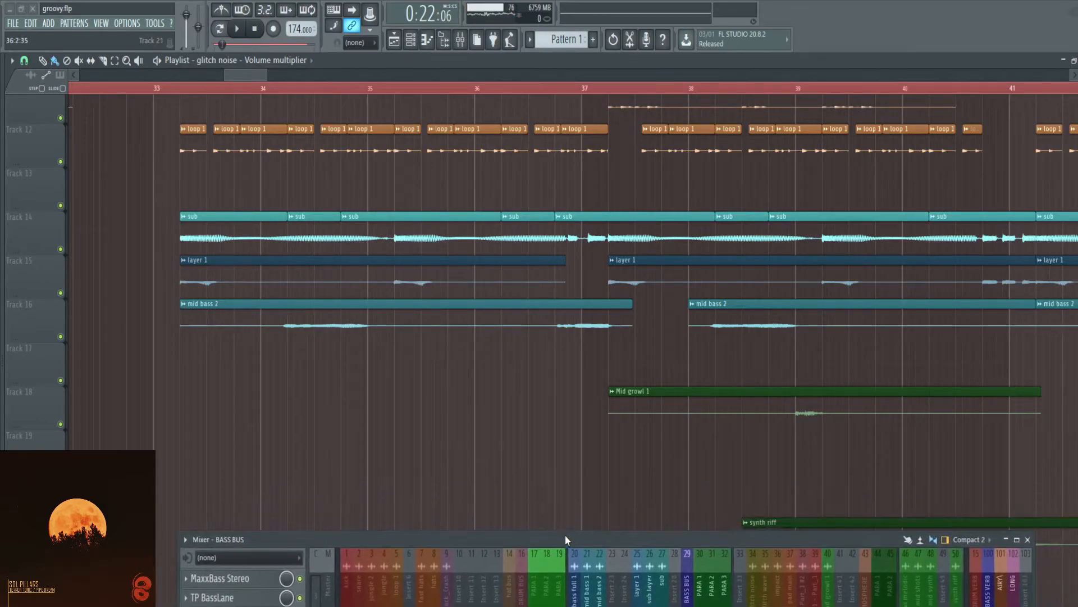
Select the sub, layer 1 and mid bass 2 clips between bars 33 and 41 for inspection, and clear the selection.
scroll(253, 365, "down", 2)
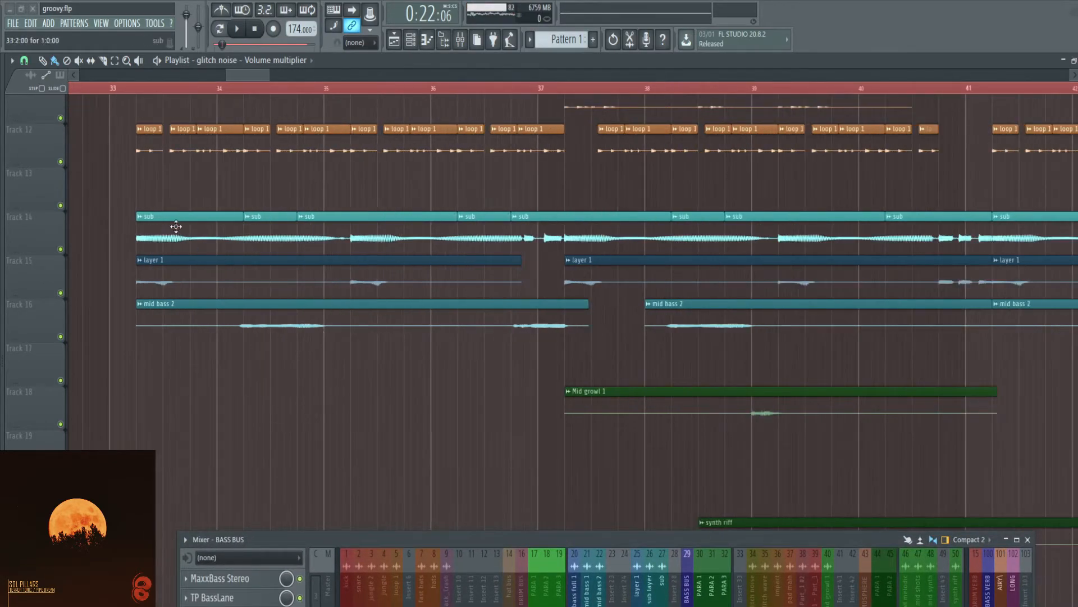
left_click_drag(109, 217, 696, 312)
scroll(344, 356, "down", 4)
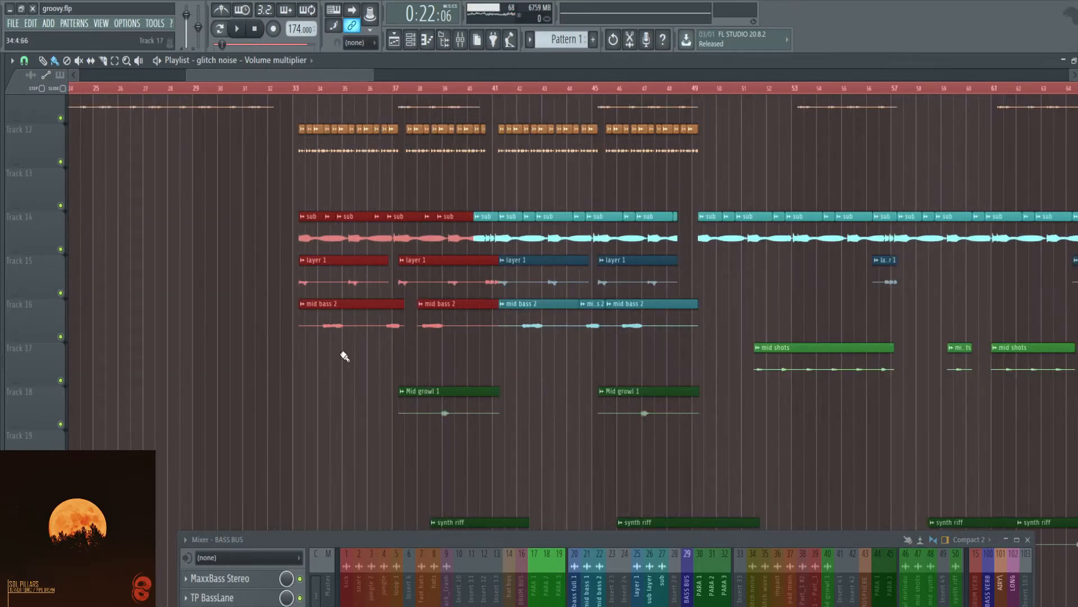
scroll(724, 300, "up", 4)
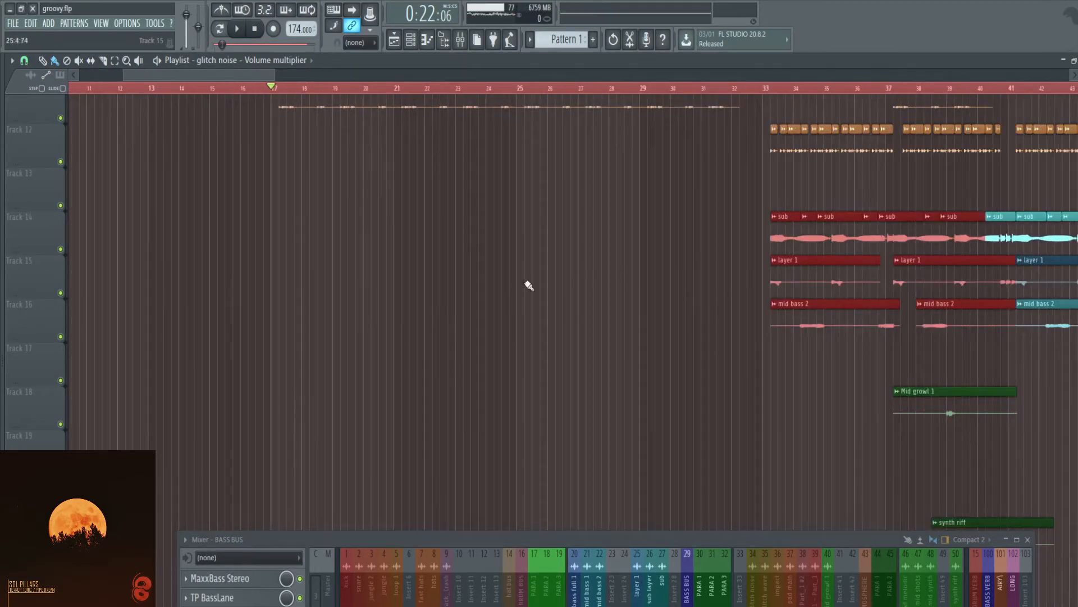
scroll(548, 284, "down", 2)
scroll(859, 286, "up", 3)
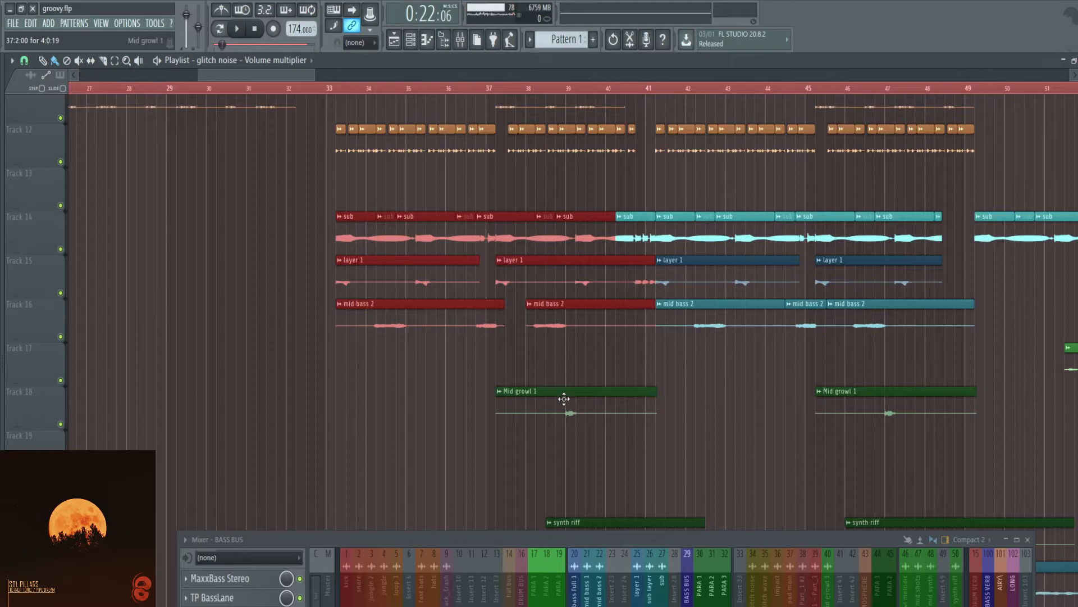
left_click(337, 405)
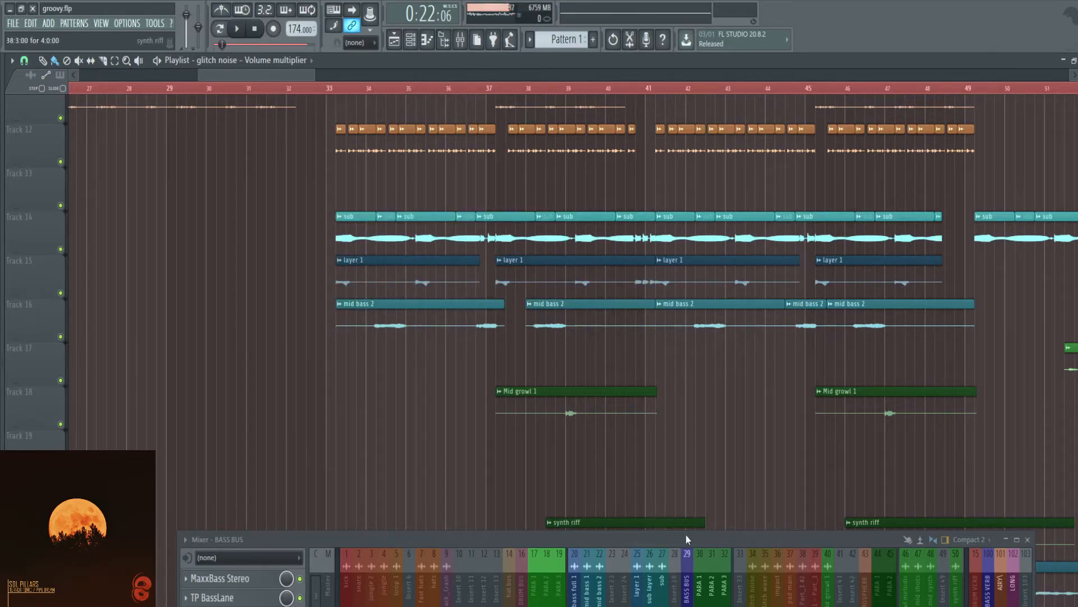
Inspect the bass full 1, mid bass 1 and mid bass 2 mixer tracks, ending with mid bass 2 selected.
left_click_drag(686, 535, 659, 413)
left_click(566, 468)
left_click(574, 466)
left_click(587, 467)
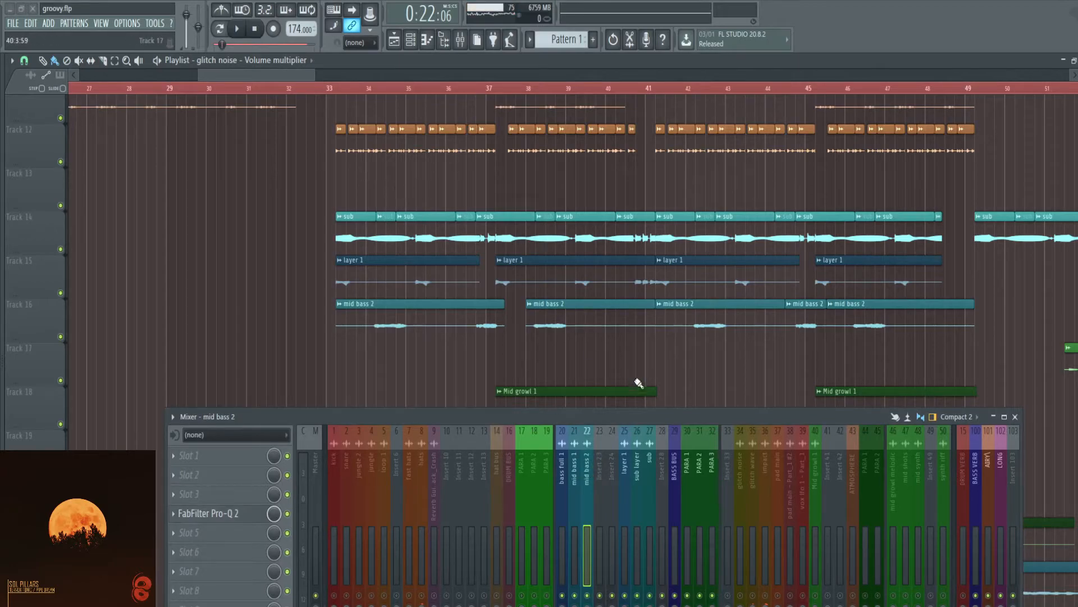
Inspect the effect slots of the sub, sub layer and layer 1 mixer tracks, ending on BASS BUS.
left_click(652, 468)
left_click(638, 465)
left_click(623, 464)
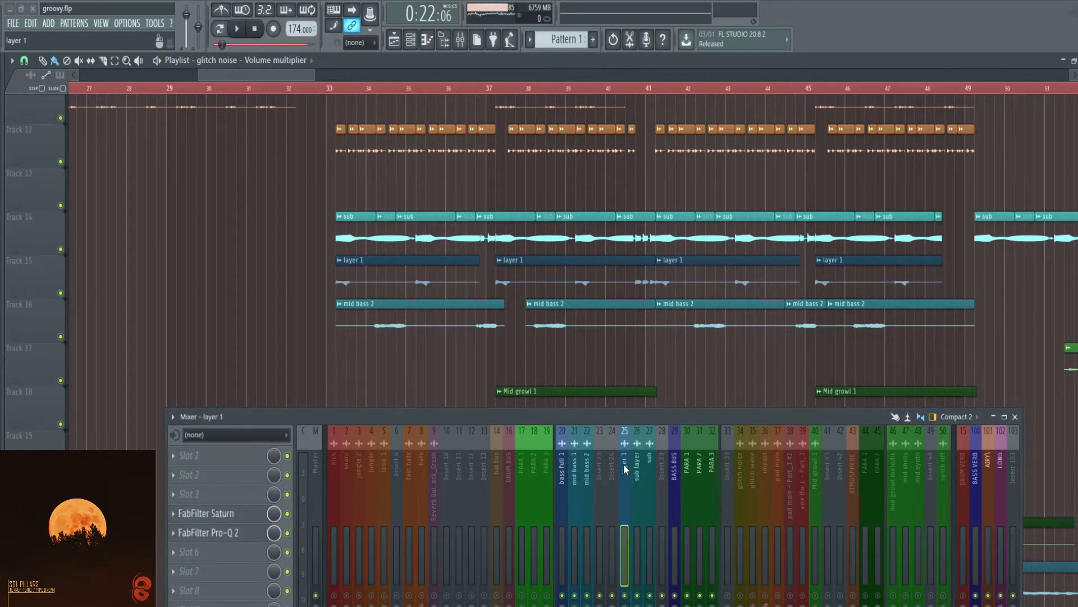
left_click(674, 469)
scroll(432, 340, "down", 1)
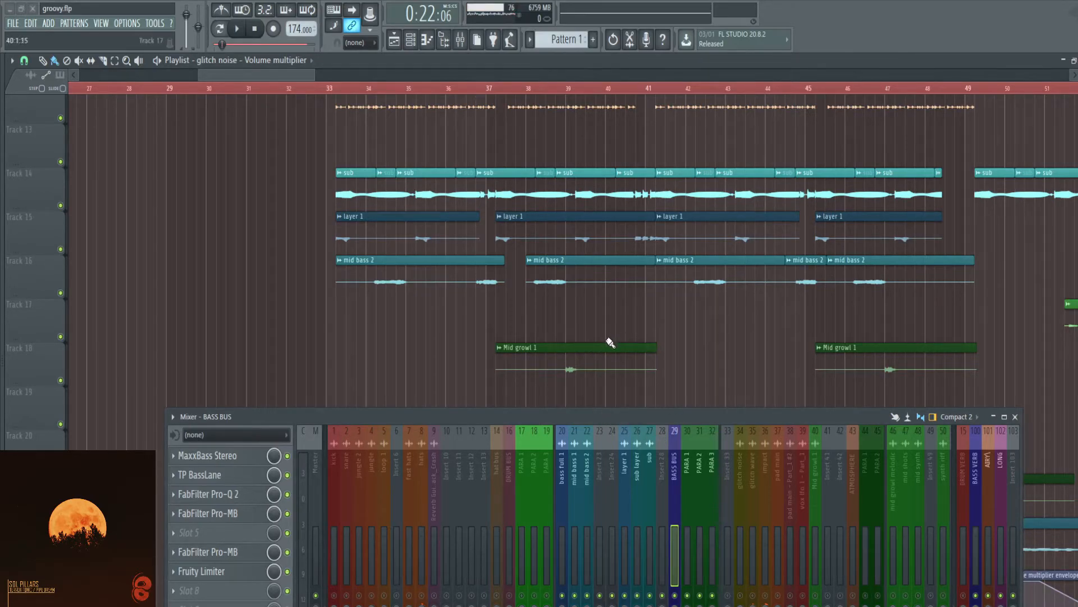
Select BASS SEND 1 and the two send tracks beside it for inspection, and return to the BASS BUS mixer track.
left_click_drag(656, 417, 573, 284)
scroll(530, 367, "right", 5)
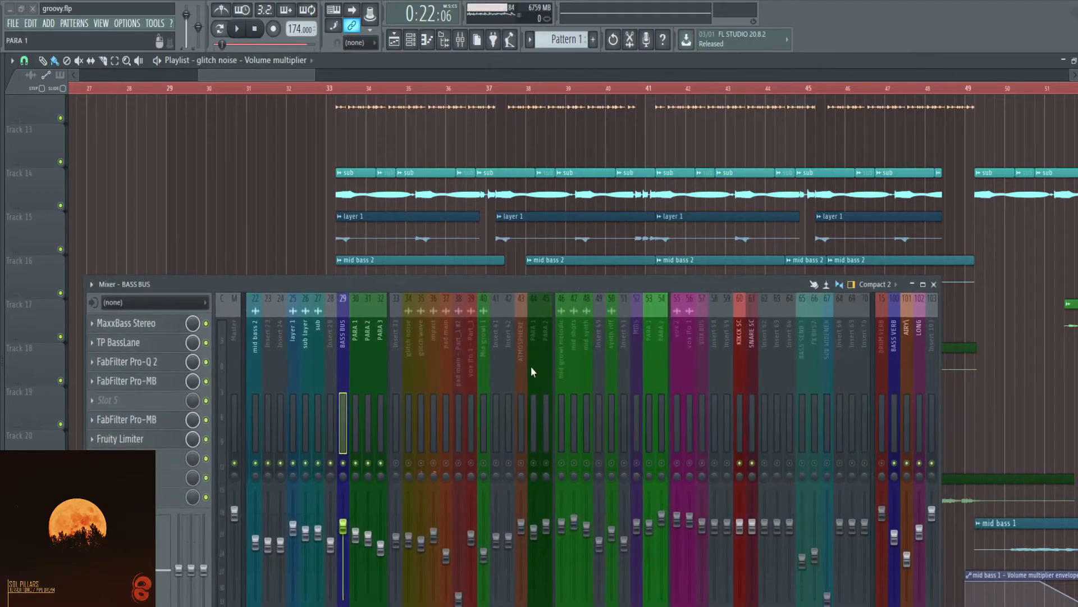
left_click_drag(753, 346, 775, 344)
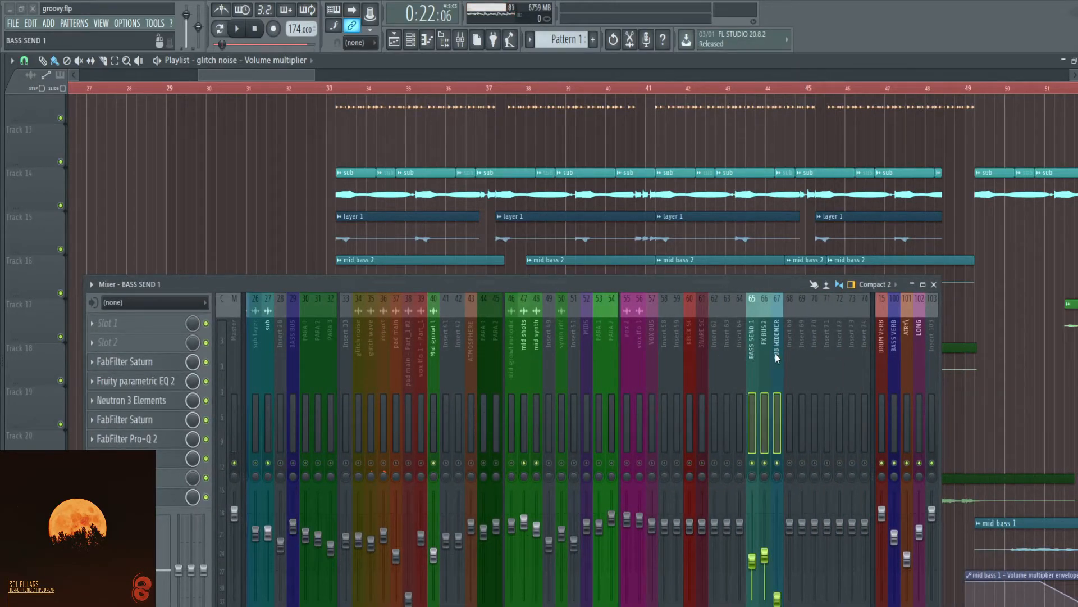
scroll(578, 326, "left", 5)
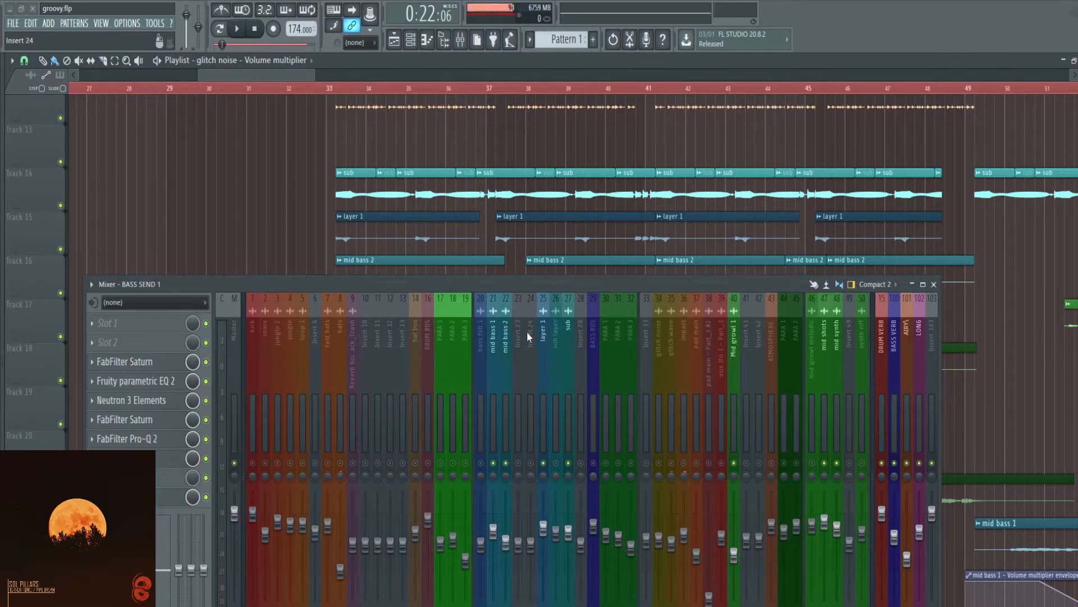
left_click(593, 331)
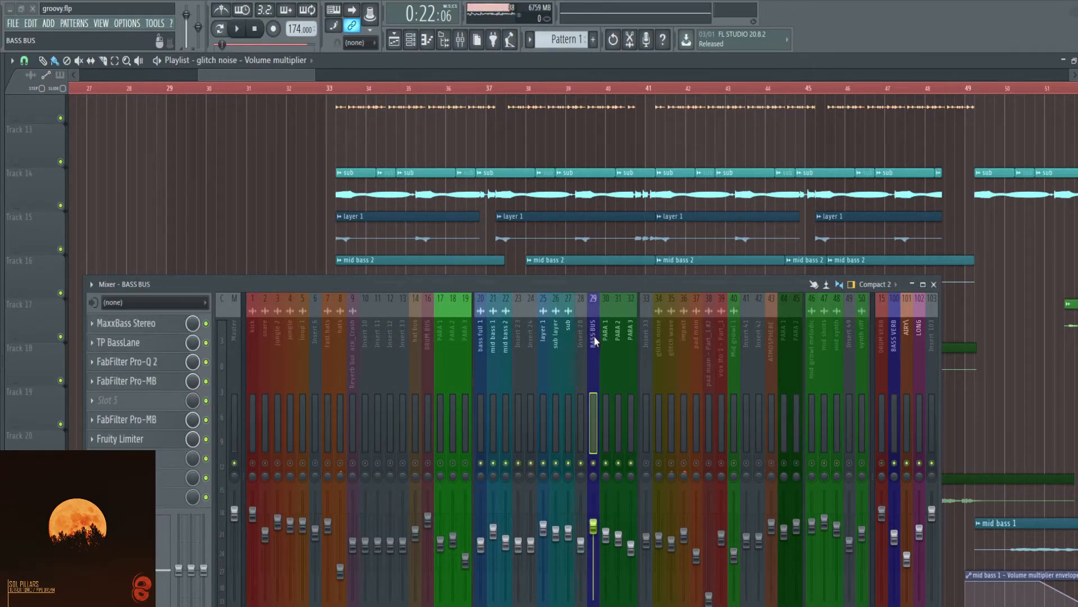
Open MaxxBass Stereo on BASS BUS, set its MaxxBass harmonics gain to -1.4 dB, and close the plugin.
left_click_drag(618, 284, 674, 351)
scroll(576, 265, "down", 2)
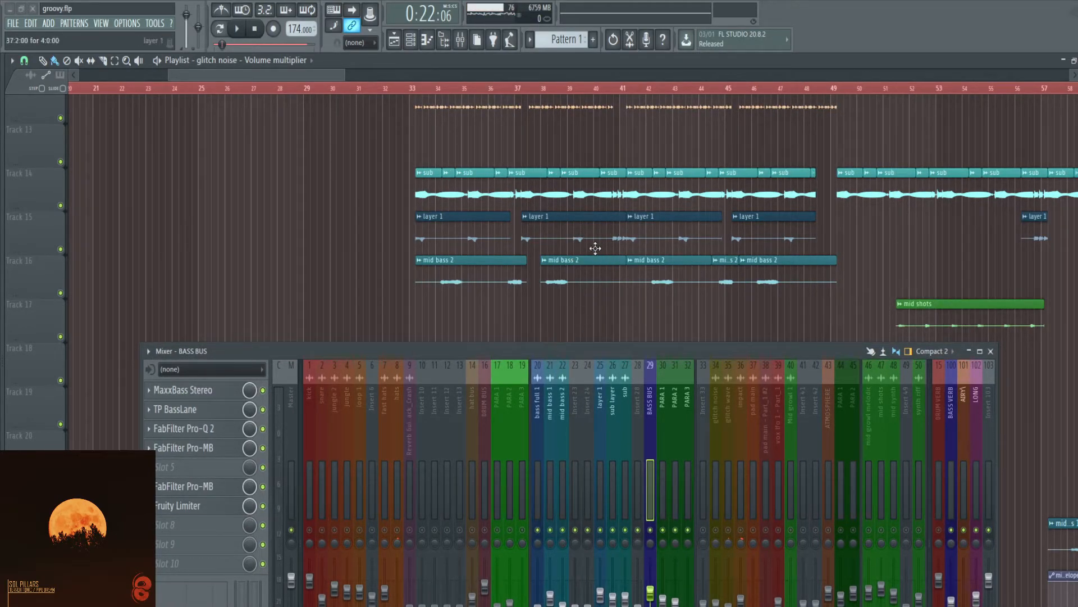
scroll(551, 240, "up", 2)
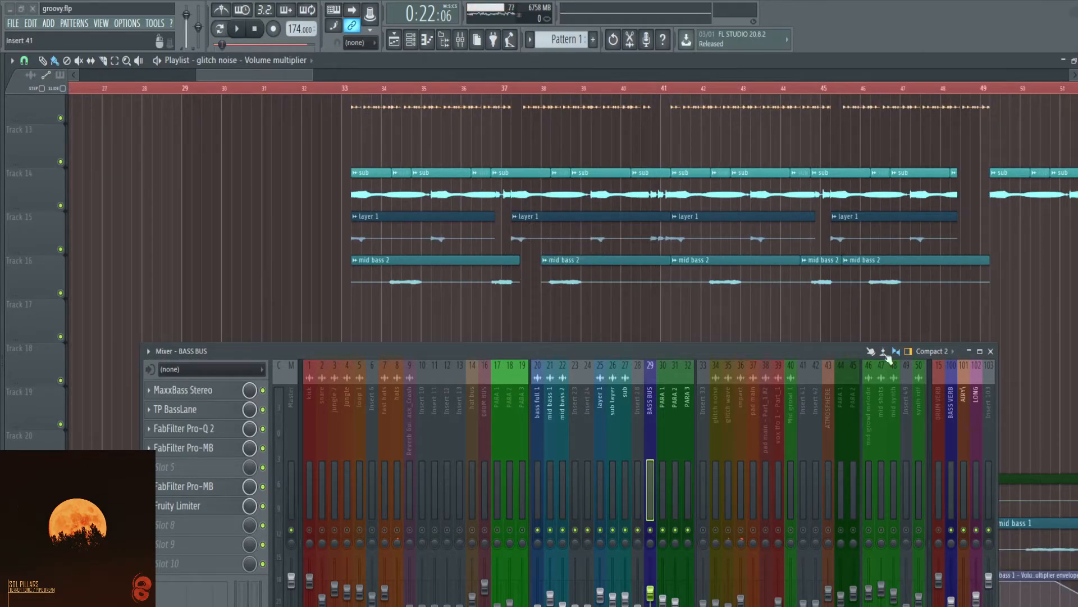
left_click_drag(434, 352, 528, 365)
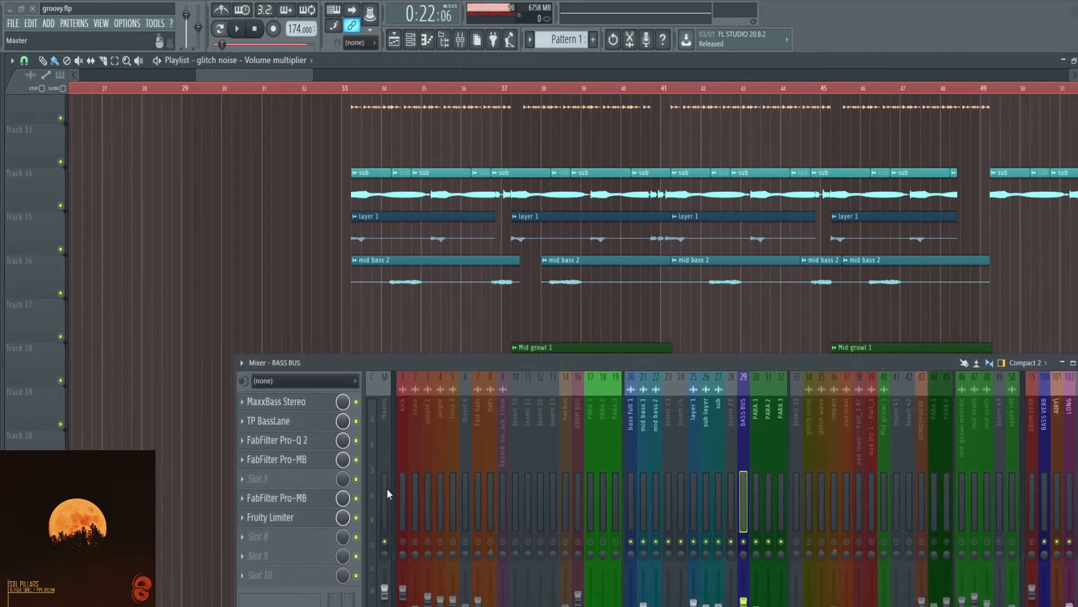
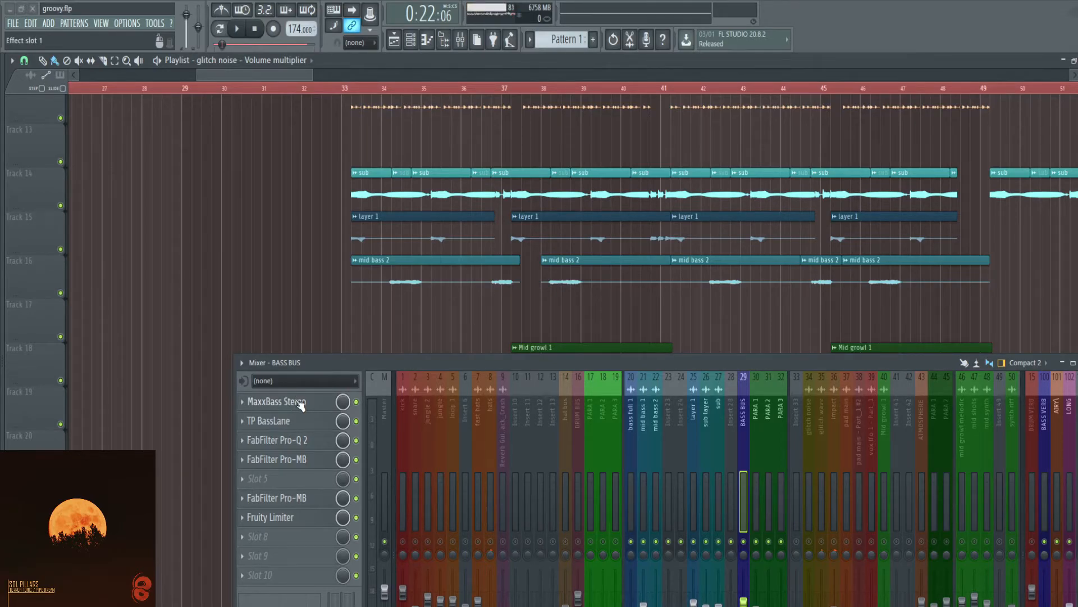
left_click(301, 403)
left_click_drag(529, 234, 551, 119)
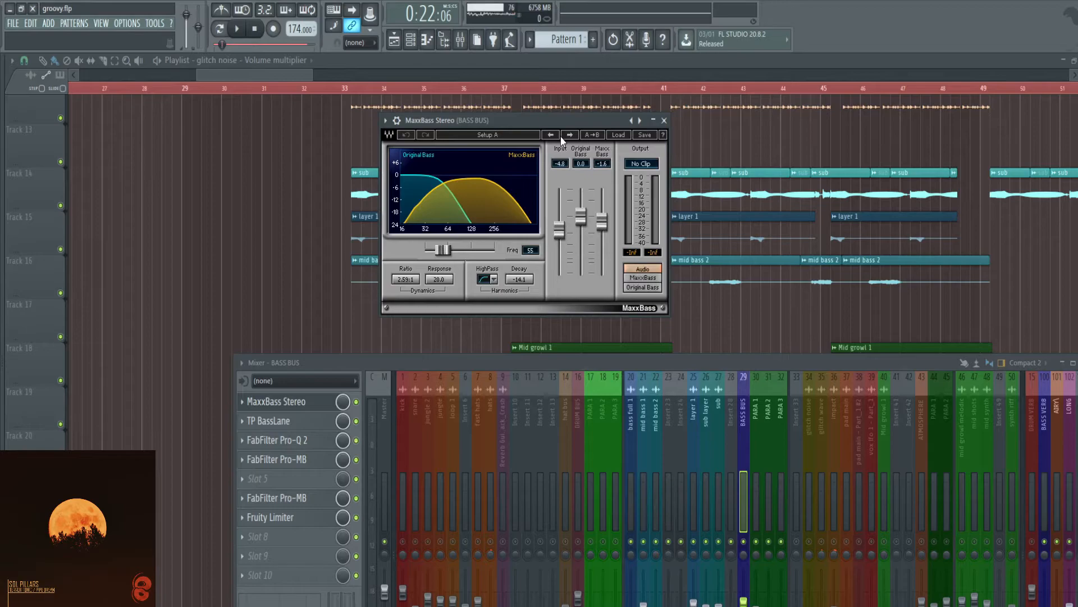
left_click_drag(567, 124, 499, 123)
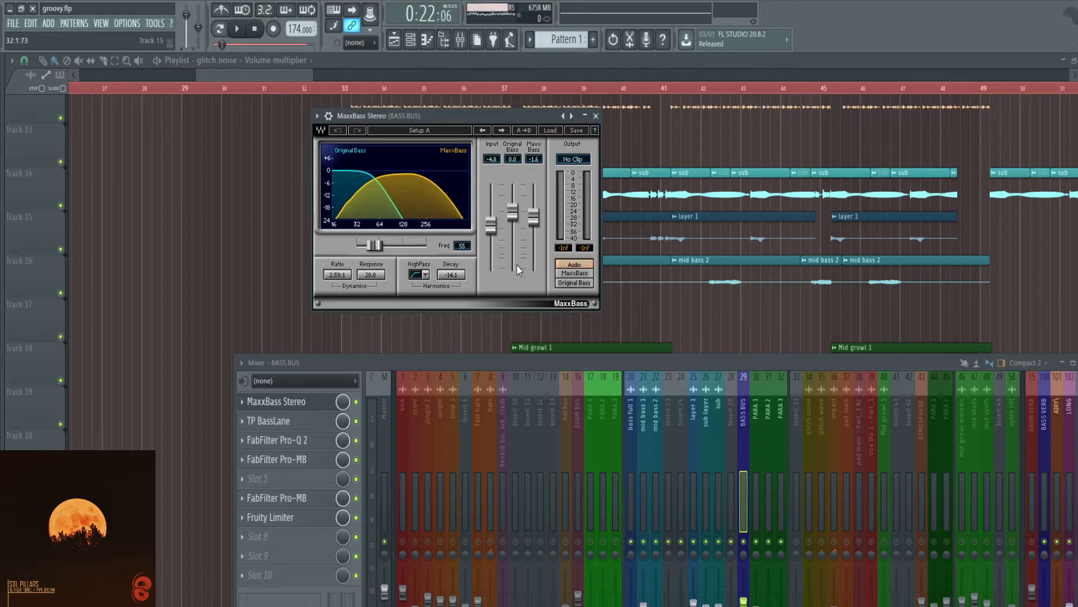
mouse_move(534, 217)
left_mouse_down()
mouse_move(534, 231)
mouse_move(534, 217)
left_mouse_up()
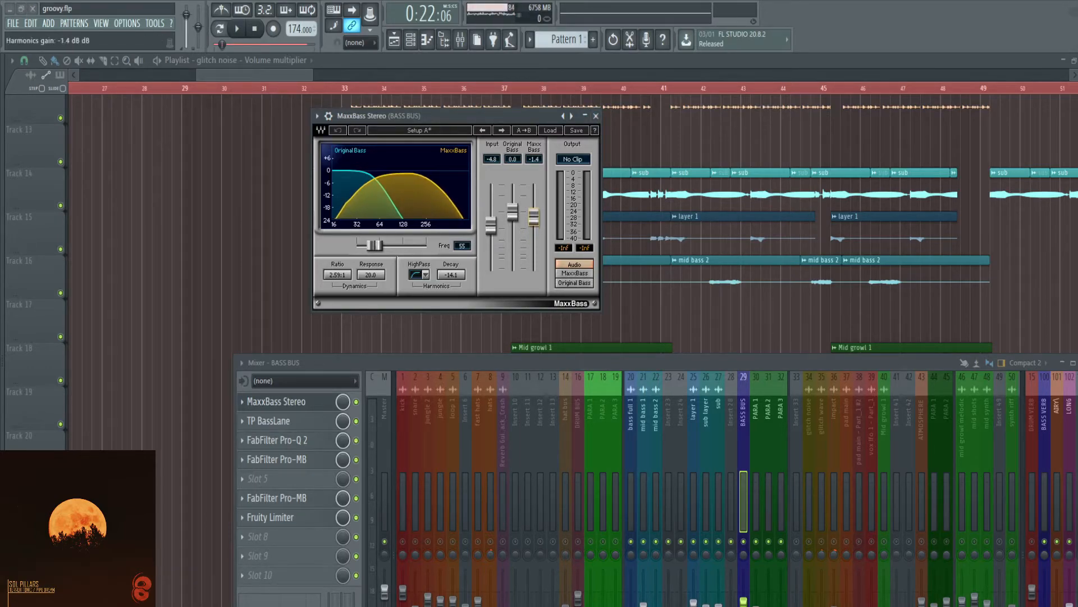
left_click(597, 120)
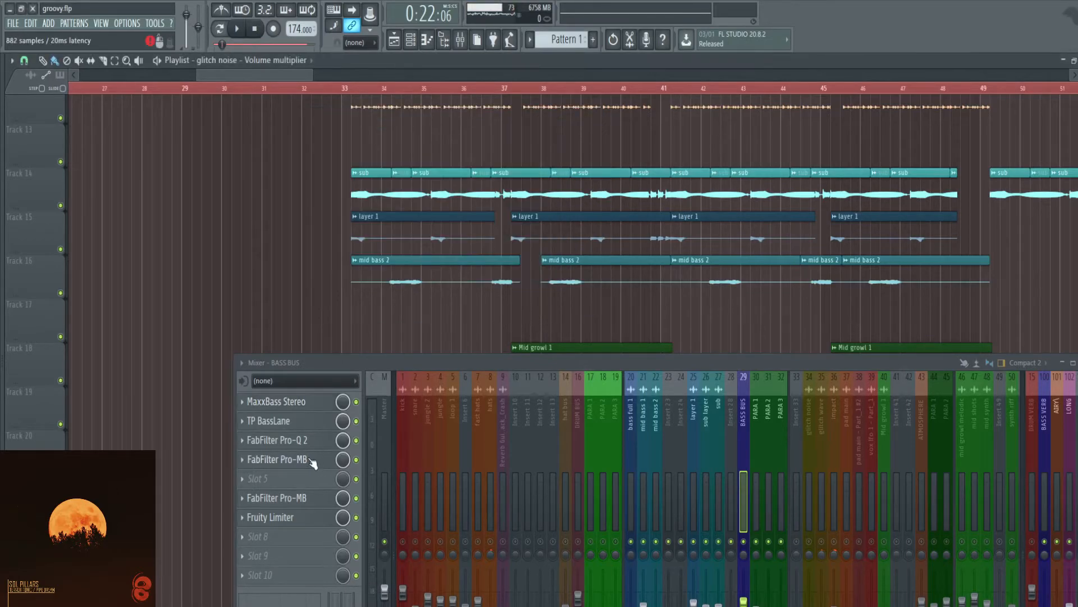
Check FabFilter Pro-Q 2 on BASS BUS, look over the bass, Mid growl 1 and synth riff clips, and show the PARA 1 mixer track.
left_click(297, 440)
left_click(297, 441)
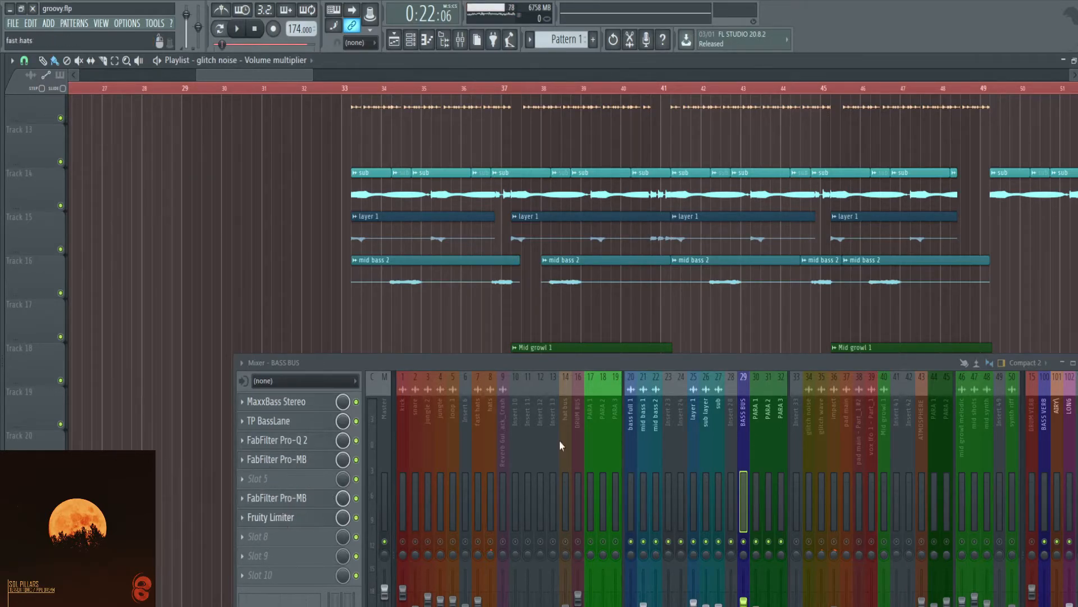
left_click_drag(755, 366, 711, 430)
scroll(580, 281, "down", 5)
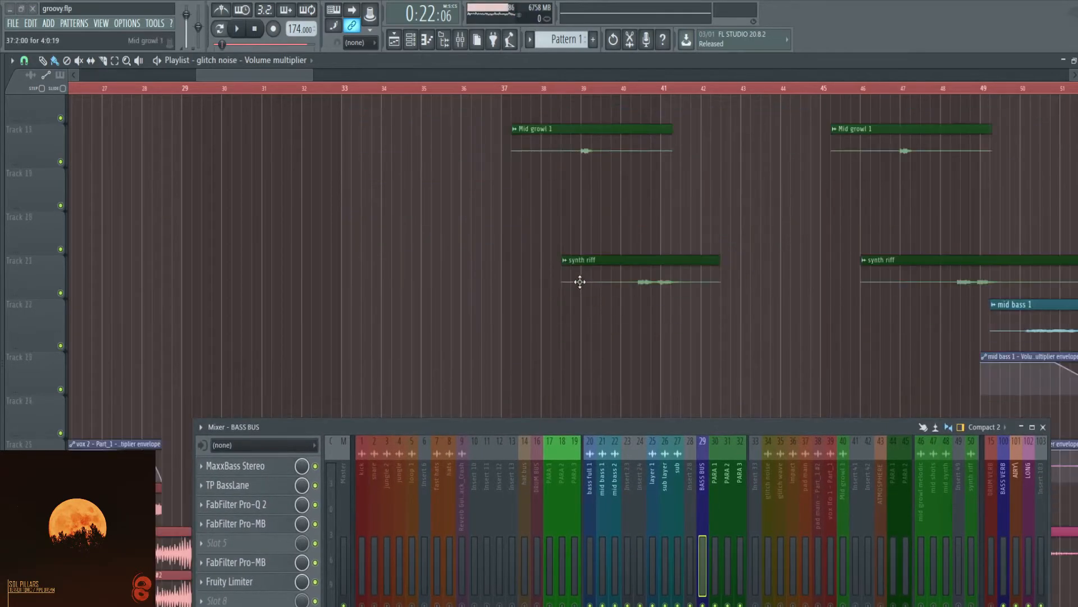
scroll(597, 278, "up", 6)
left_click_drag(314, 213, 916, 339)
left_click(186, 342)
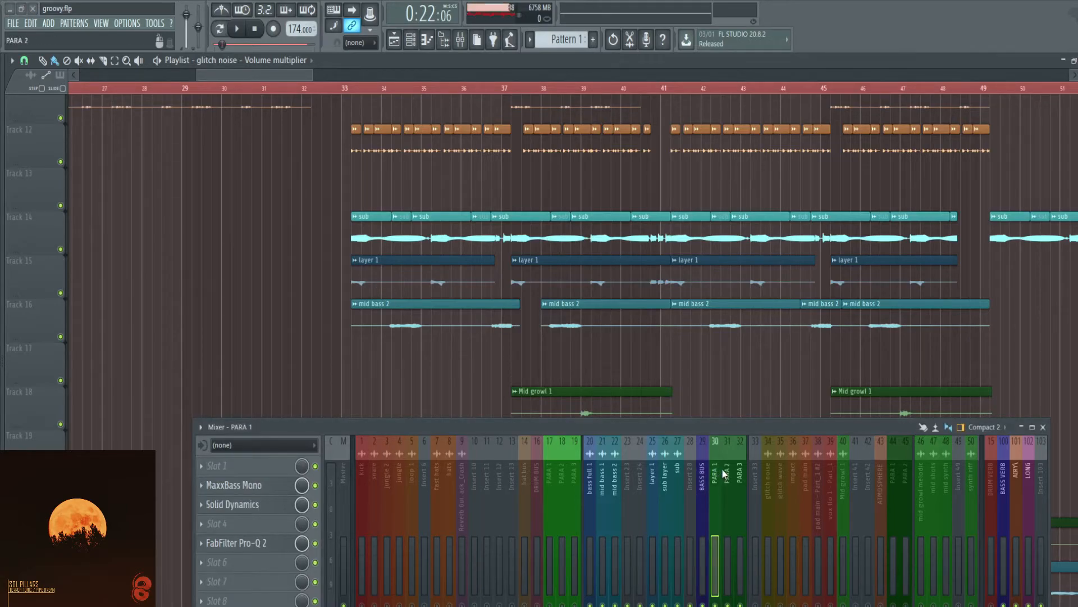
Play the section from bar 33 while watching the PARA 1 and BASS BUS levels, and stop playback.
scroll(323, 306, "down", 1)
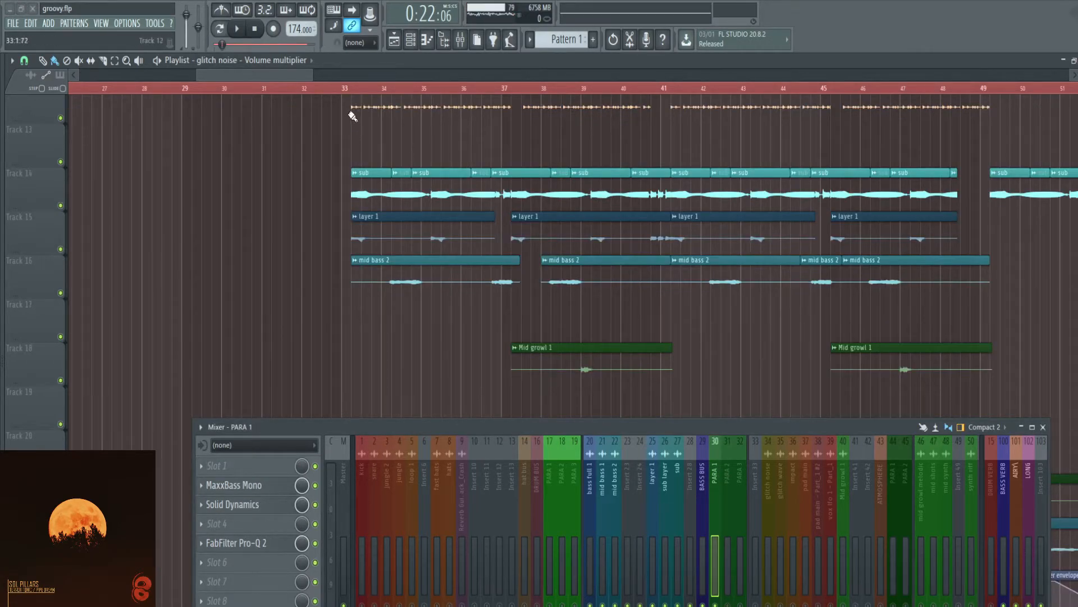
scroll(354, 118, "up", 2)
key("space")
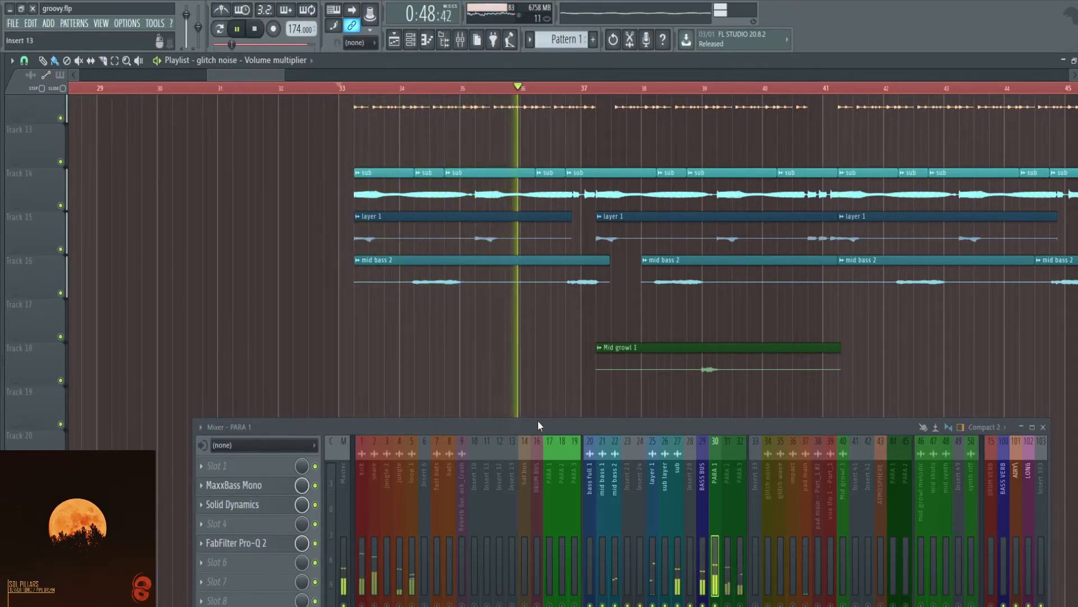
key("space")
Inspect the high cut in FabFilter Pro-Q 2 on the PARA 1 mixer track, and close the plugin.
left_click_drag(541, 429, 561, 315)
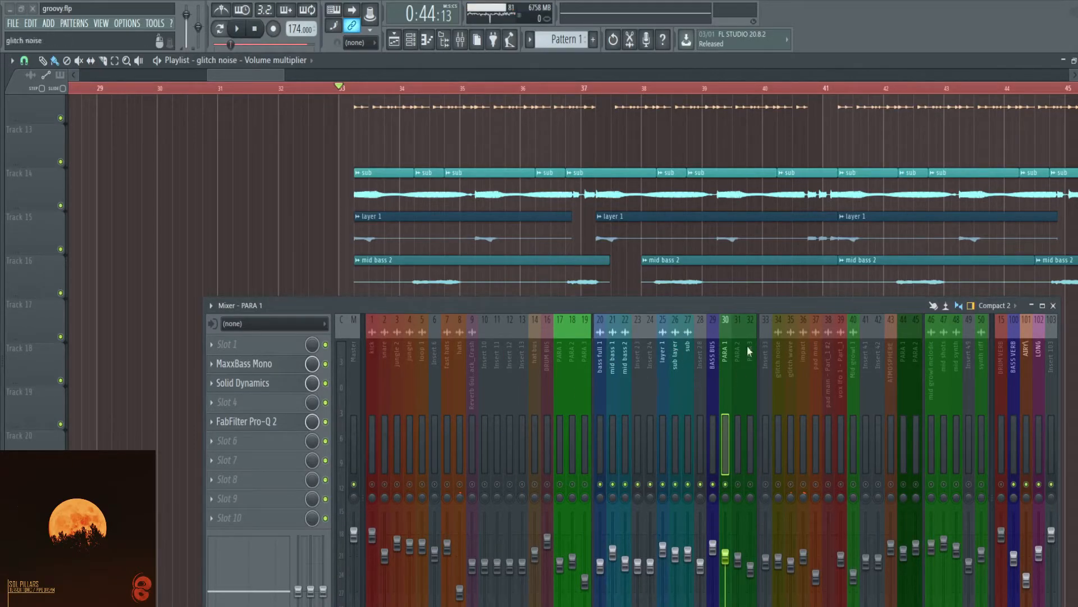
left_click_drag(723, 307, 723, 409)
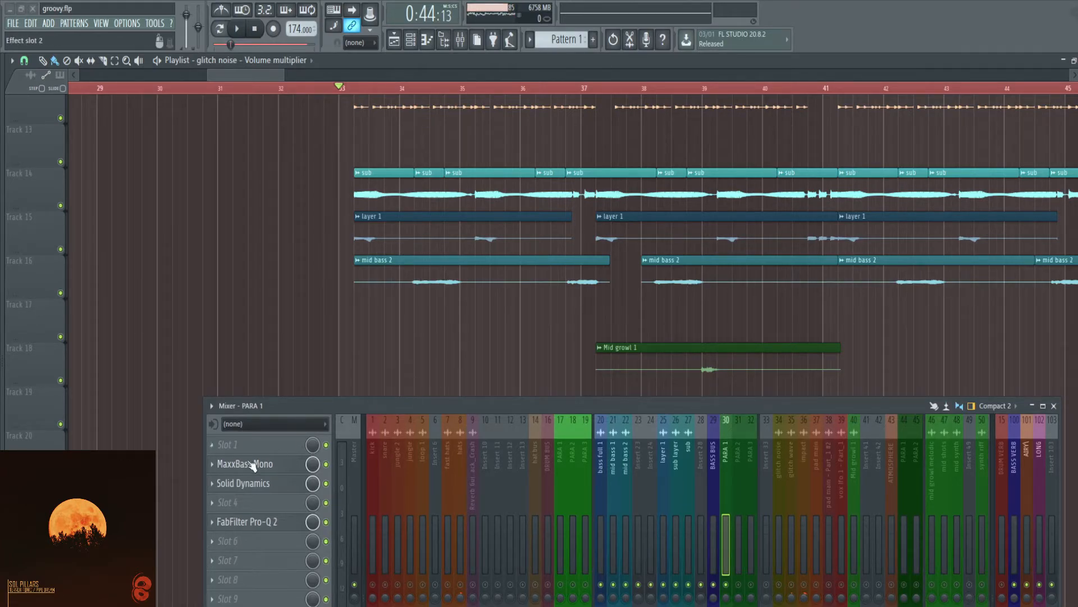
left_click(278, 522)
left_click_drag(552, 133, 545, 71)
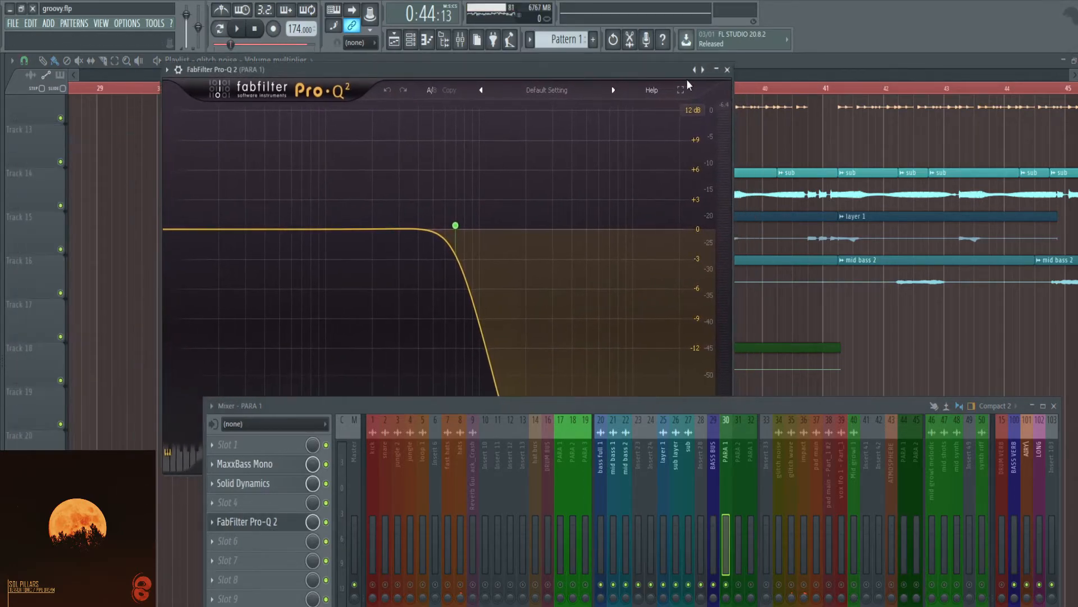
left_click(728, 69)
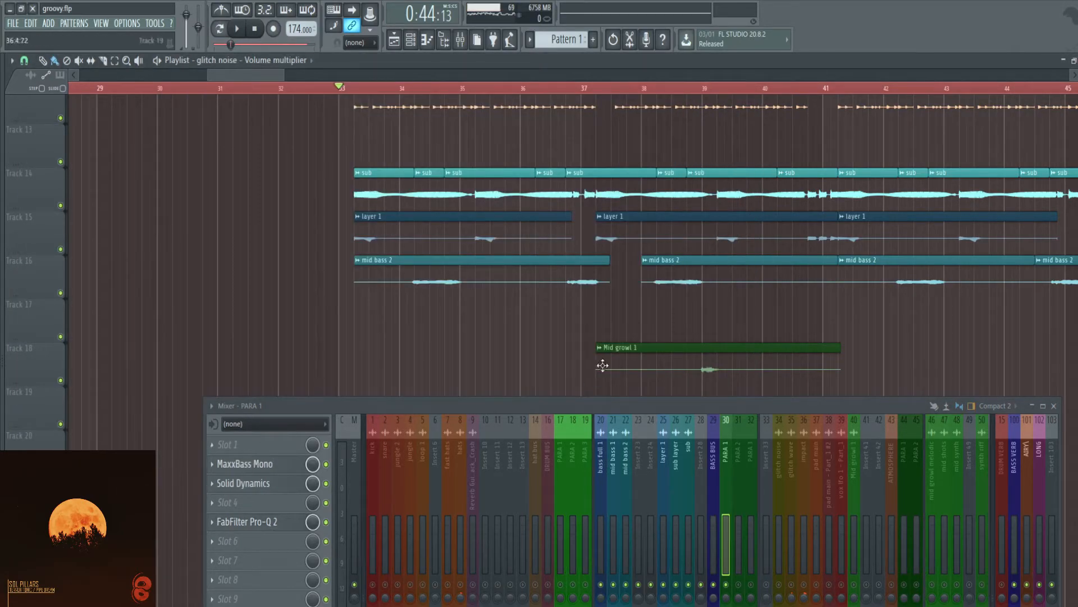
Select the PARA 2 mixer track, inspect its first FabFilter Saturn, and close the plugin.
left_click_drag(698, 405, 714, 377)
scroll(661, 345, "up", 3)
scroll(618, 358, "down", 3)
left_click(761, 511)
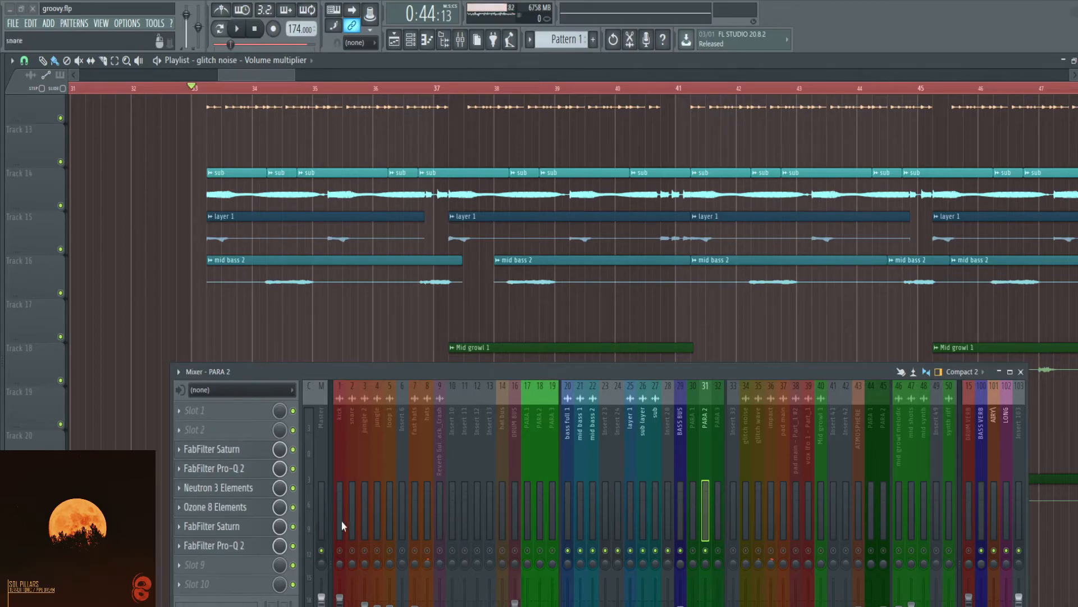
left_click(232, 458)
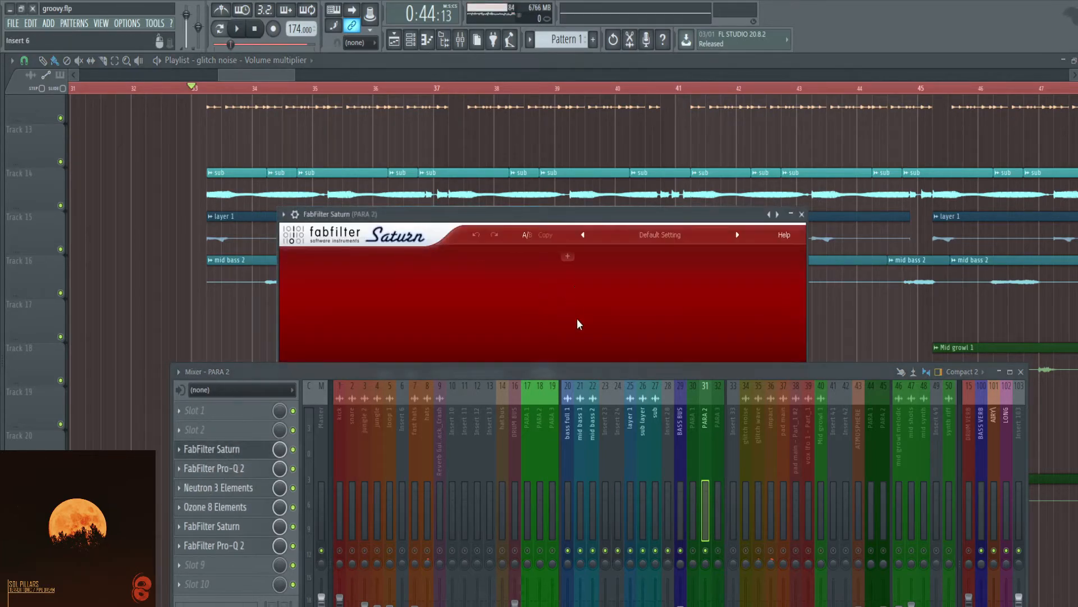
left_click_drag(585, 369, 605, 519)
left_click_drag(589, 219, 652, 112)
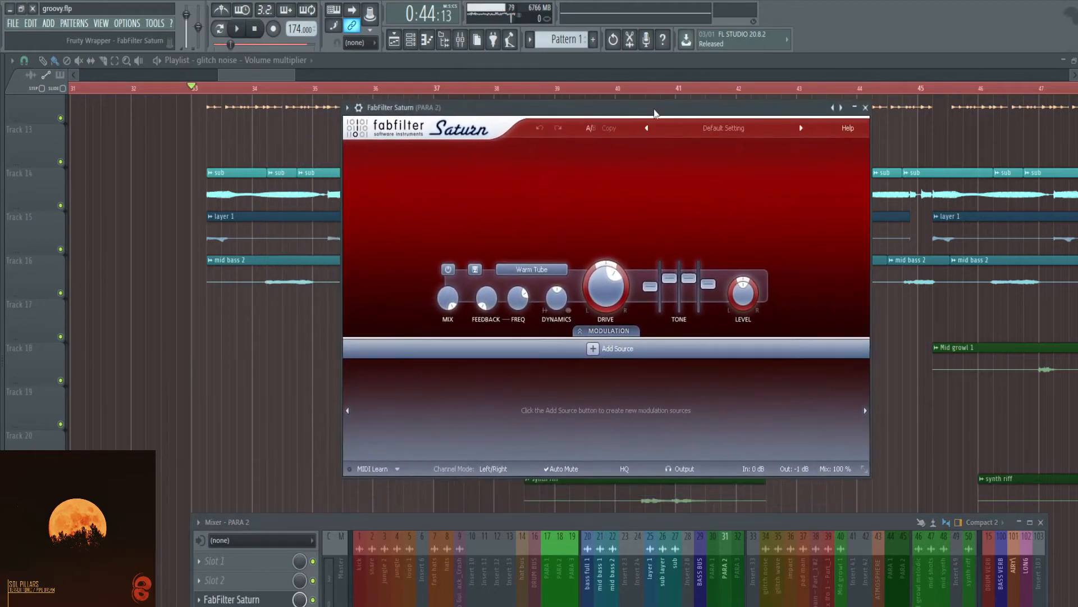
left_click(865, 108)
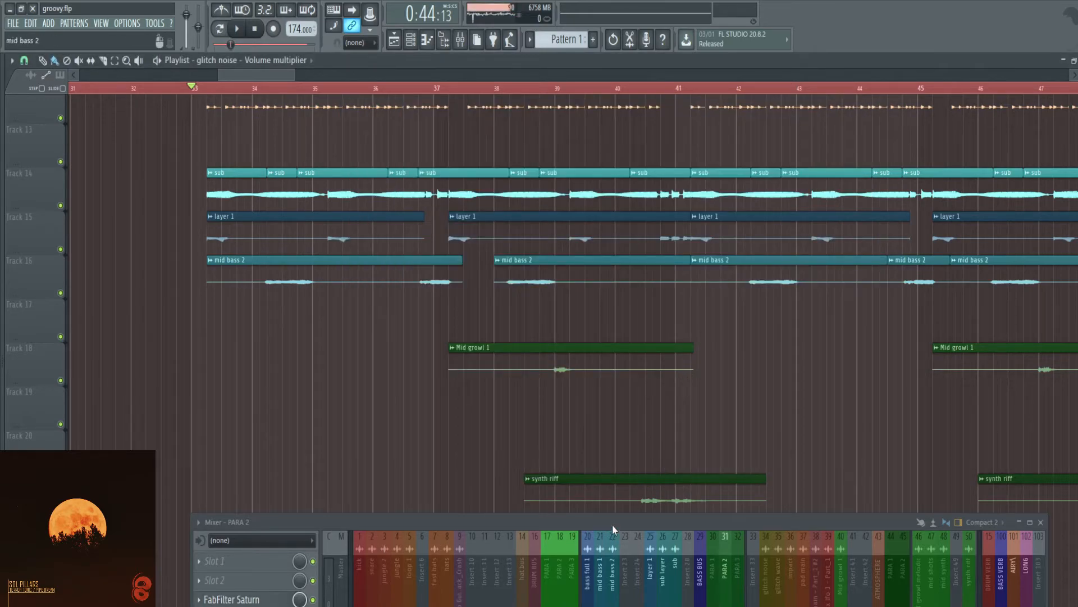
Make the two deepest bell cuts in PARA 2's first FabFilter Pro-Q 2 shallower, setting the one near 398 Hz to -11.74 dB.
left_click_drag(612, 525, 683, 250)
left_click(311, 351)
left_click_drag(526, 248, 375, 605)
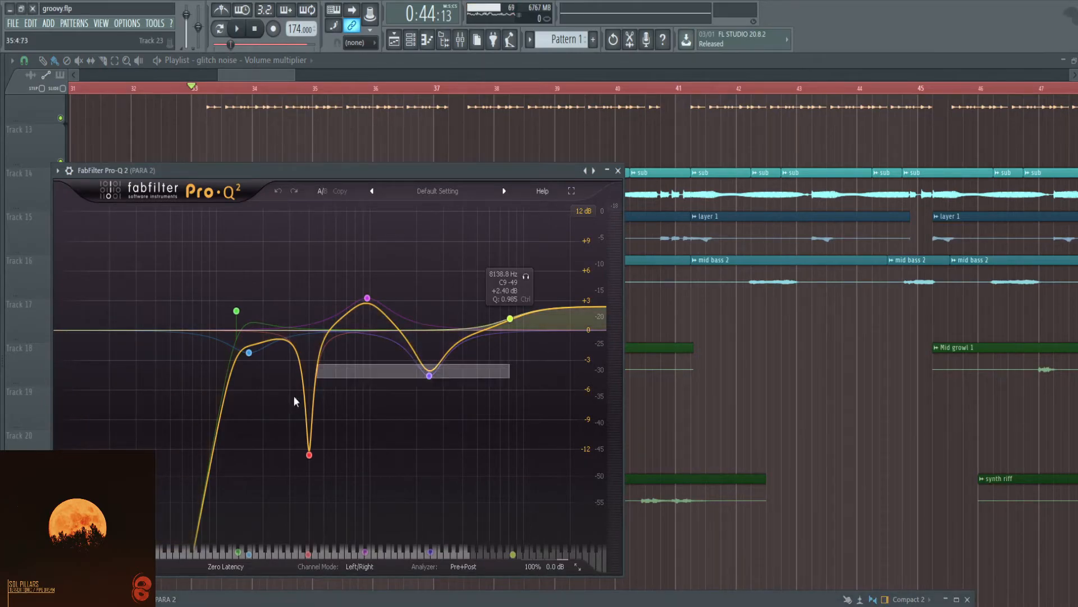
left_click_drag(304, 388, 257, 494)
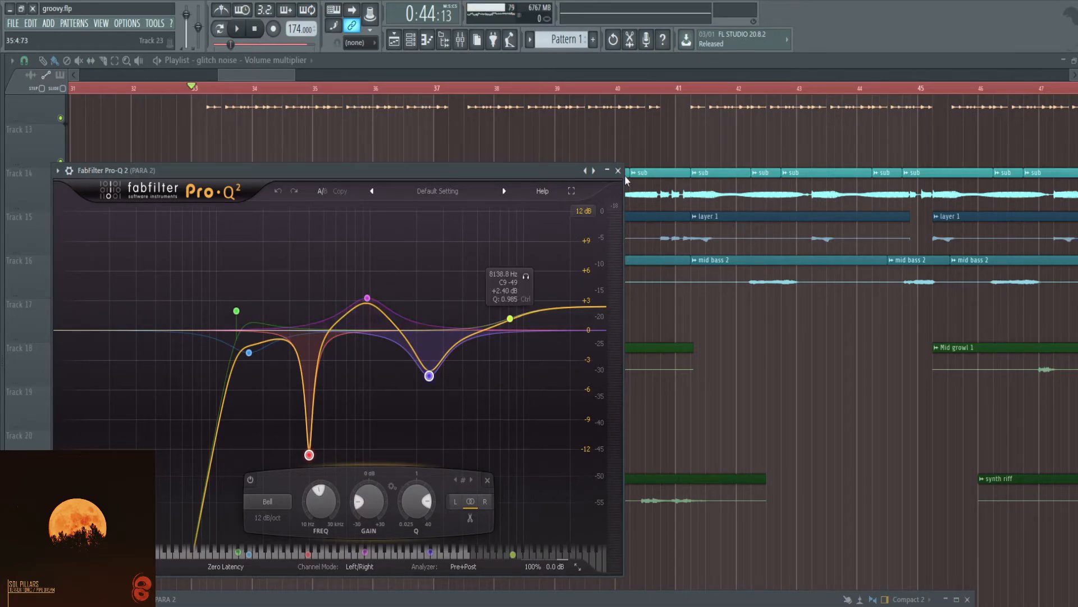
left_click_drag(429, 376, 428, 371)
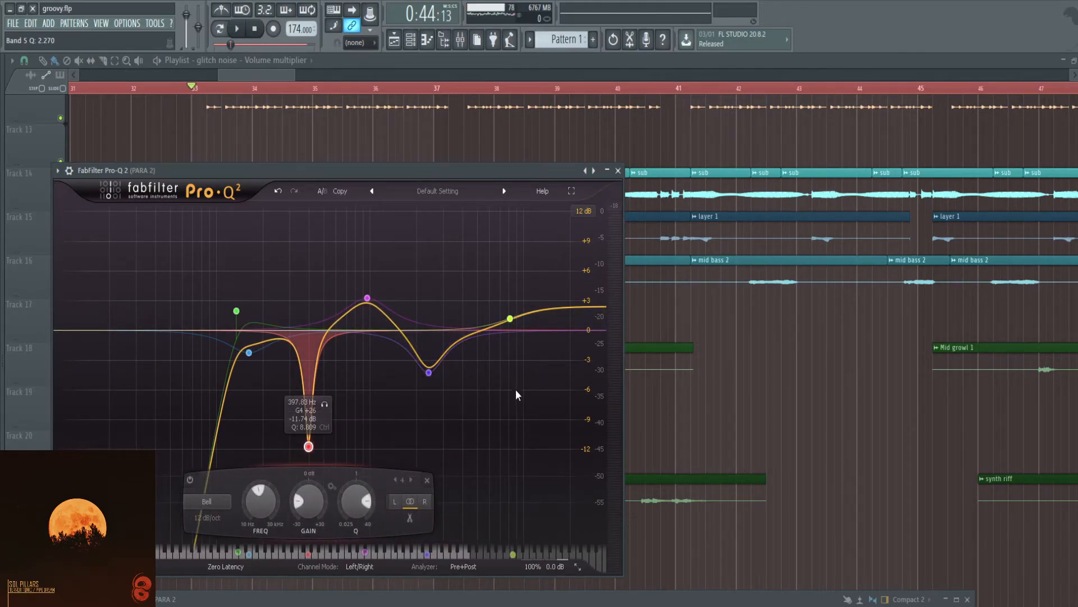
left_click(618, 170)
Bring the mixer back and inspect the EQ bands of PARA 2's last FabFilter Pro-Q 2, and close the plugin.
left_click(622, 582)
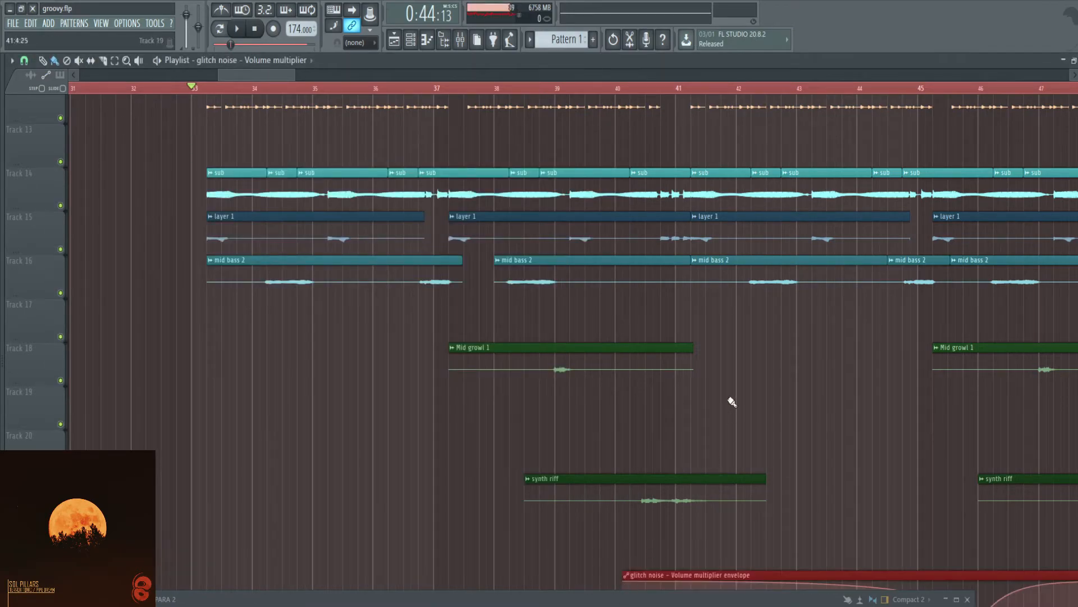
key("ctrl+z")
key("F9")
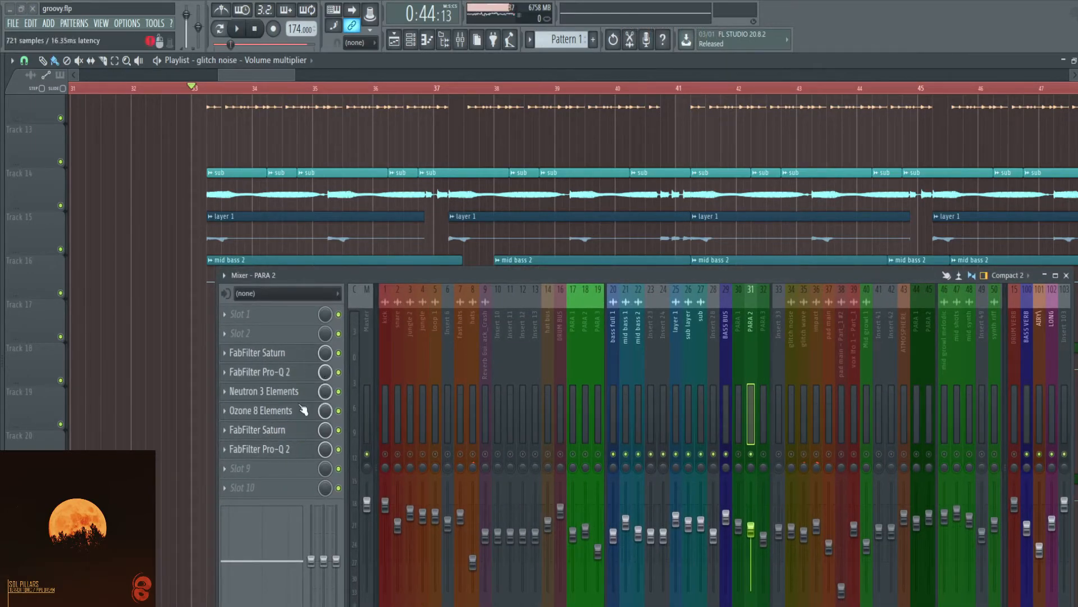
left_click(281, 448)
left_click_drag(501, 274, 482, 517)
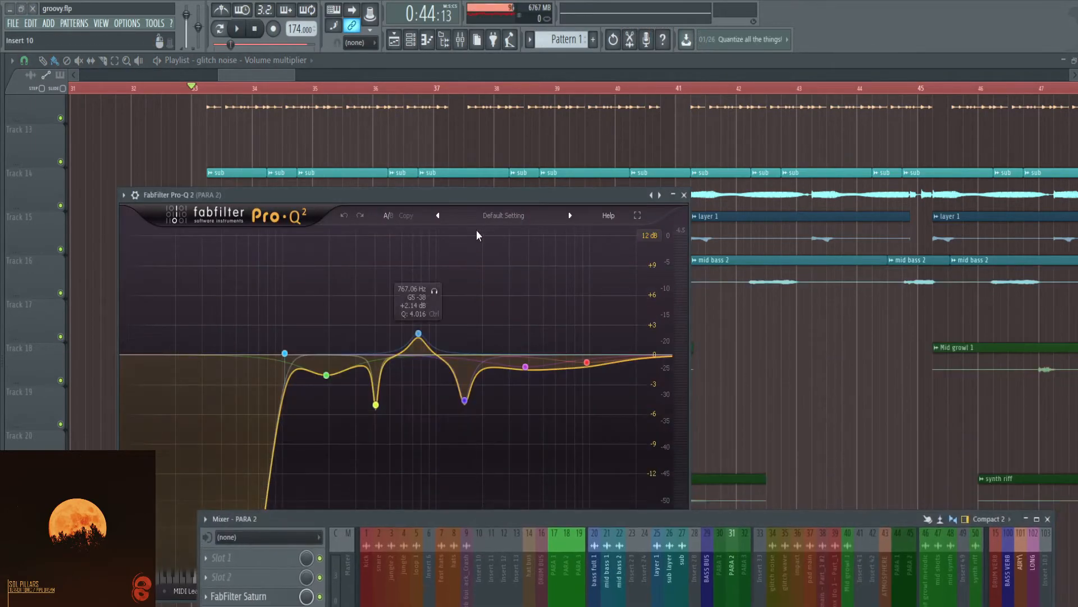
left_click_drag(487, 197, 496, 73)
left_click_drag(247, 159, 564, 322)
left_click(692, 72)
Play the bass section from bar 33, select the PARA 3 mixer track, and play the section again.
left_click_drag(686, 521, 636, 359)
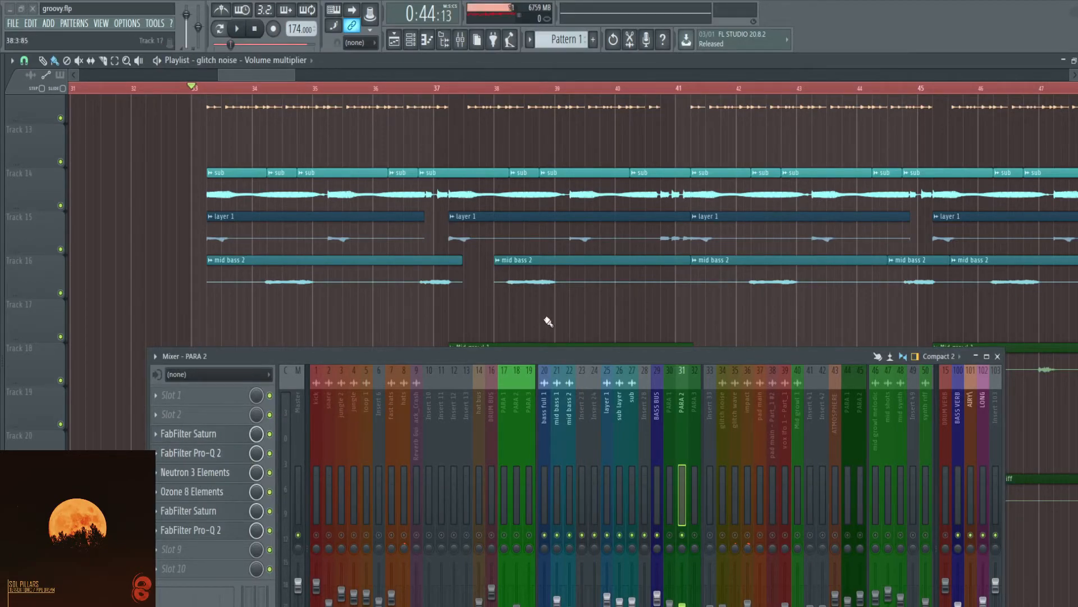
key("space")
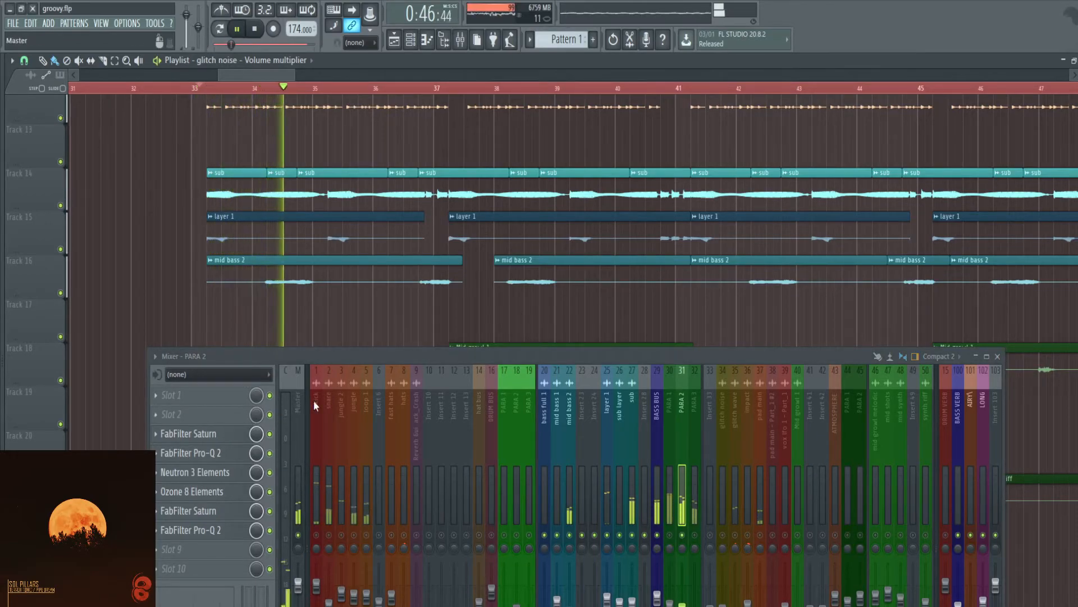
left_click_drag(659, 352, 691, 341)
key("space")
left_click(725, 396)
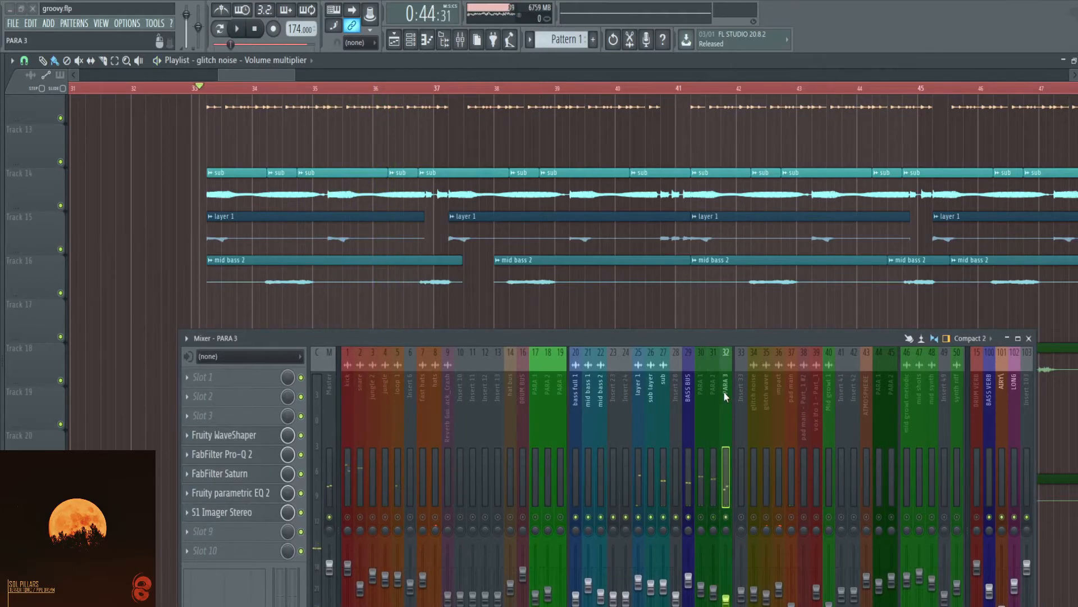
key("space")
key("space")
Inspect the low and high cuts in FabFilter Pro-Q 2 on the PARA 3 mixer track, and close the plugin.
left_click(251, 456)
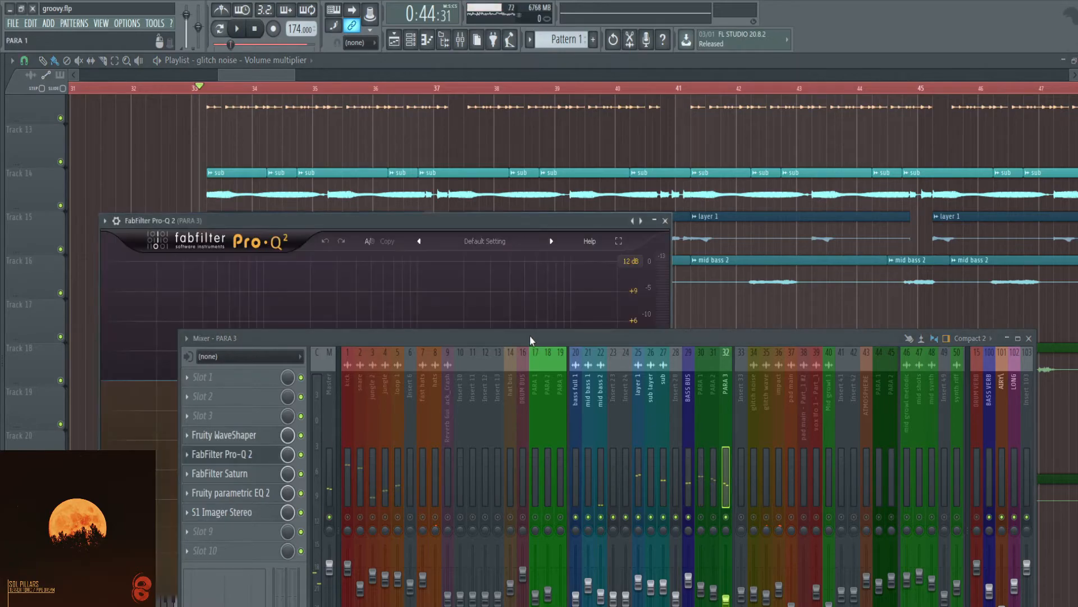
left_click_drag(439, 221, 592, 83)
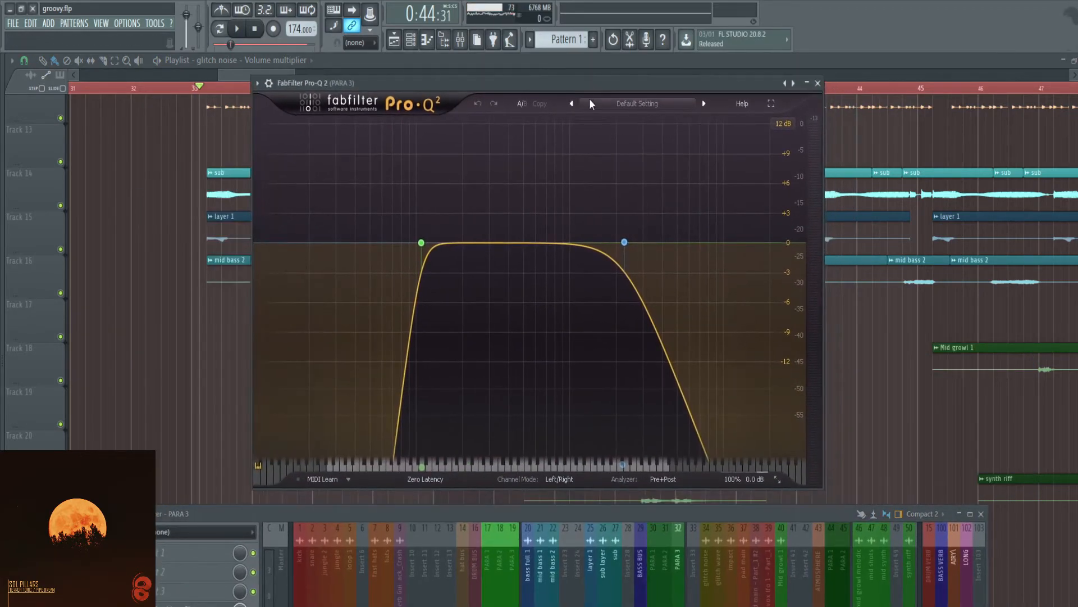
left_click(818, 83)
Nudge the low-pass band of PARA 3's Fruity parametric EQ 2 slightly lower from 842 Hz, and close the plugin.
left_click_drag(448, 513, 507, 332)
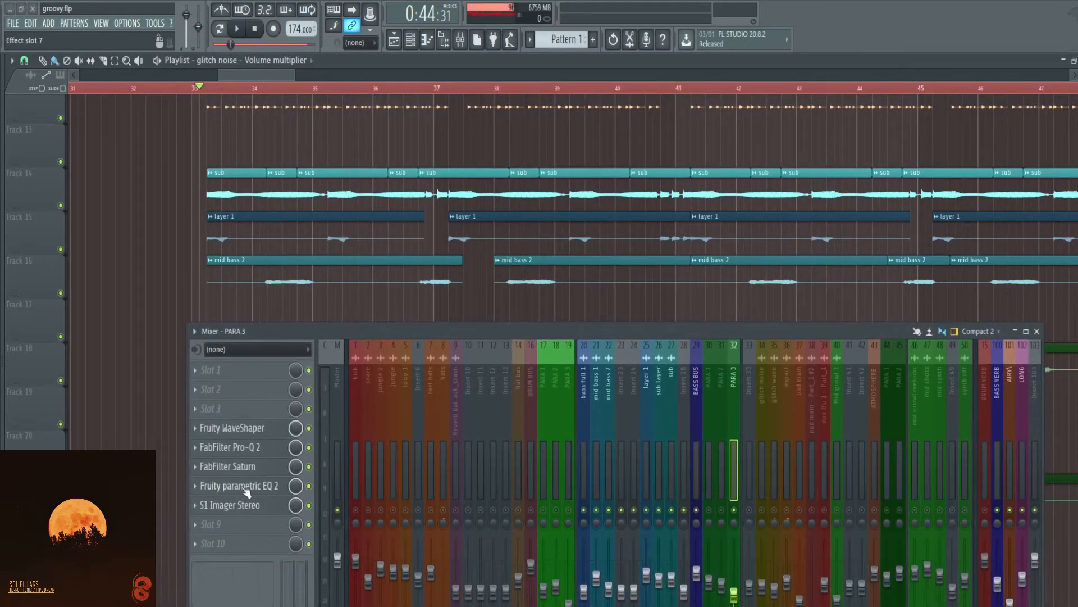
left_click(239, 485)
left_click_drag(243, 116, 658, 82)
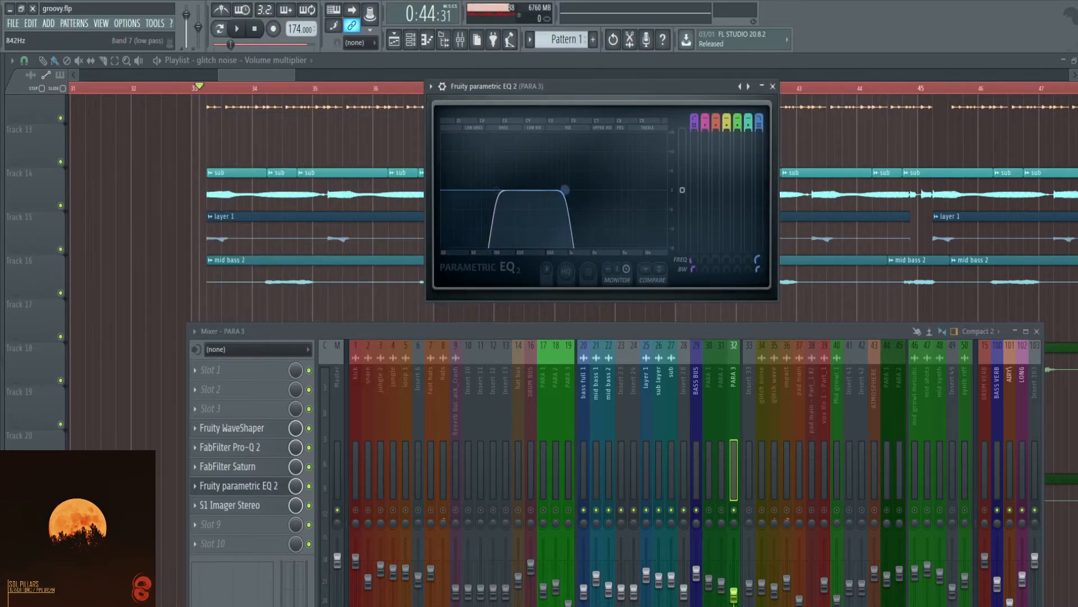
left_click_drag(564, 190, 563, 190)
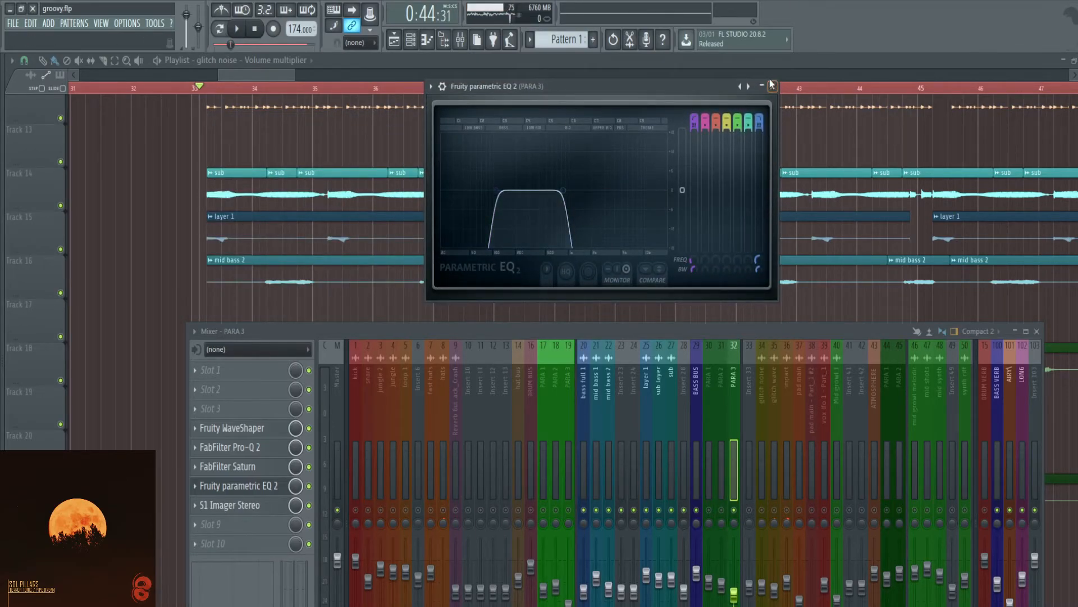
left_click(772, 85)
Play the bass section briefly and select the mid bass 2 mixer track.
left_click_drag(652, 334, 621, 341)
key("space")
key("space")
scroll(629, 416, "down", 2)
key("s")
scroll(609, 392, "up", 1)
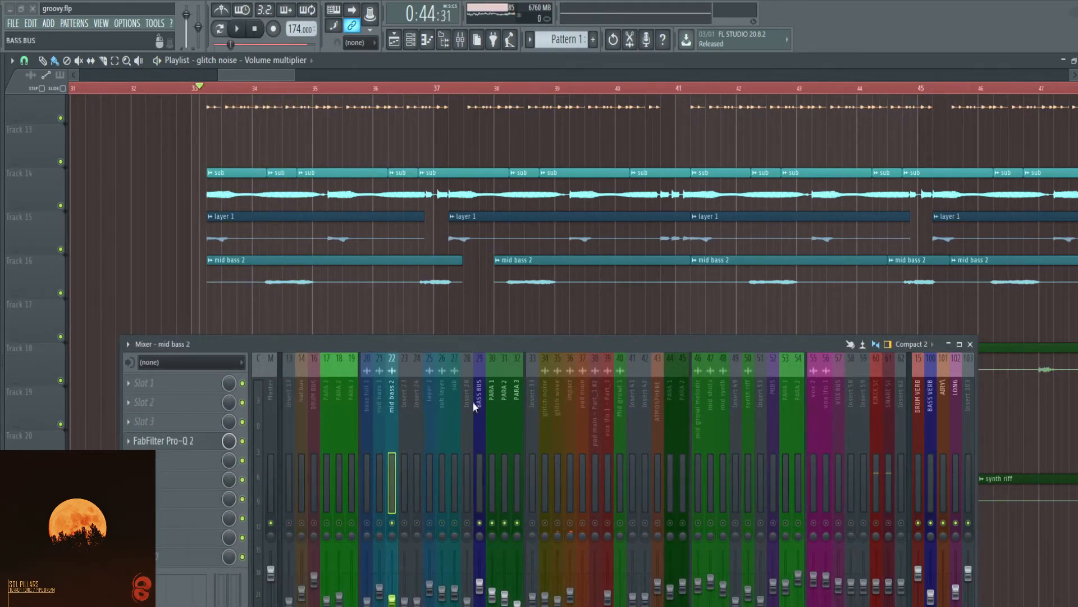
Select the mid bass 1 and mid bass 2 mixer tracks in turn, and play the section from around bar 33.
scroll(523, 393, "up", 1)
left_click(481, 392)
key("s")
scroll(579, 392, "down", 7)
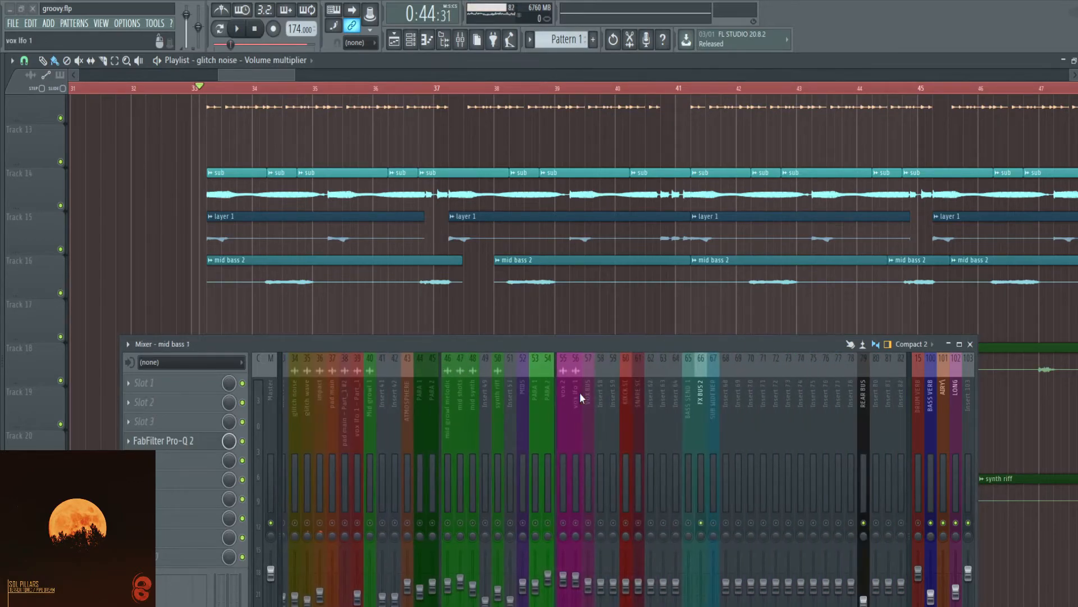
scroll(580, 392, "up", 6)
left_click(420, 388)
scroll(498, 392, "down", 7)
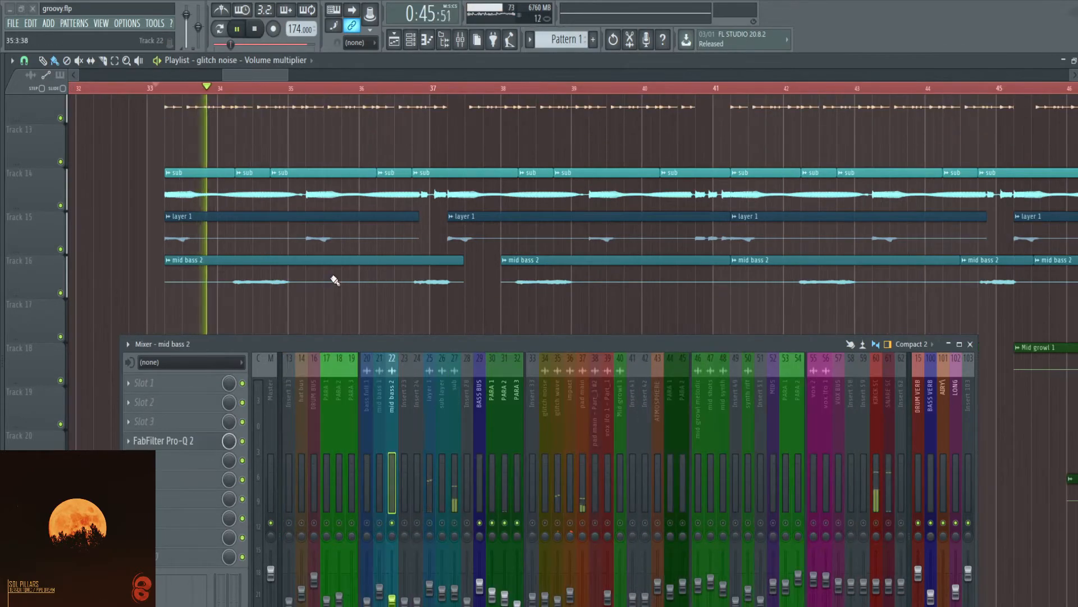
key("space")
Find the SUB WIDENER and BASS SEND 1 tracks in the mixer and compare their effect slots.
scroll(474, 375, "up", 7)
left_click_drag(556, 339, 540, 183)
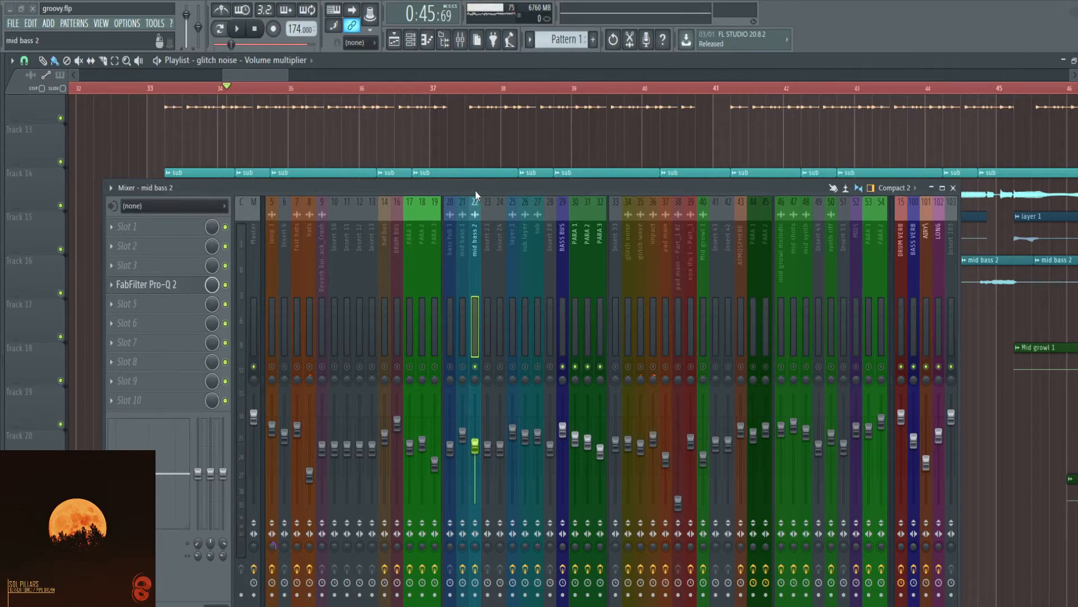
left_click_drag(475, 191, 452, 188)
scroll(384, 263, "down", 8)
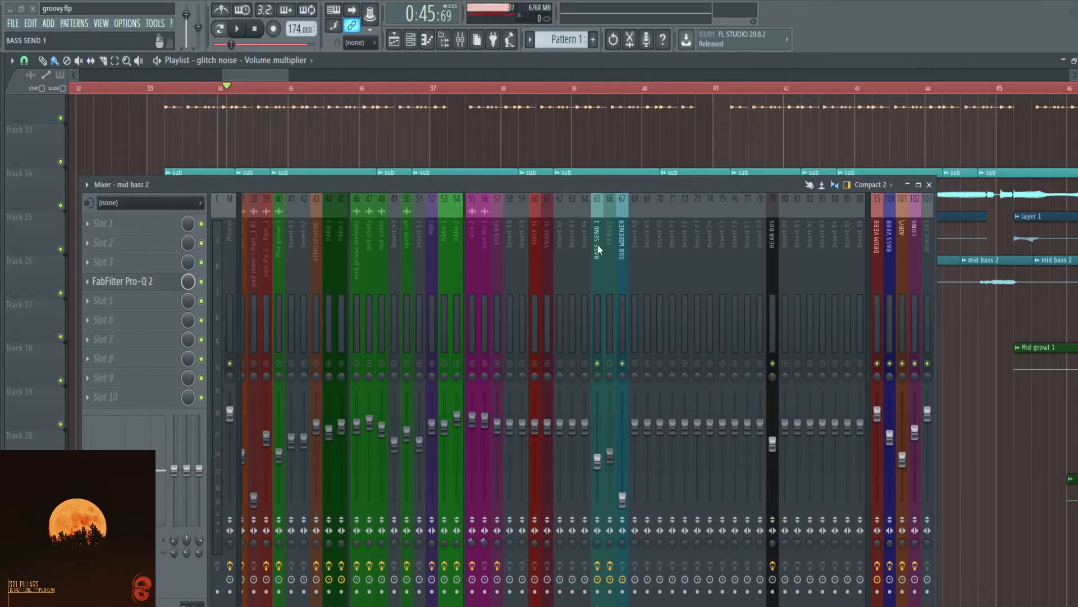
left_click(598, 245)
left_click(622, 246)
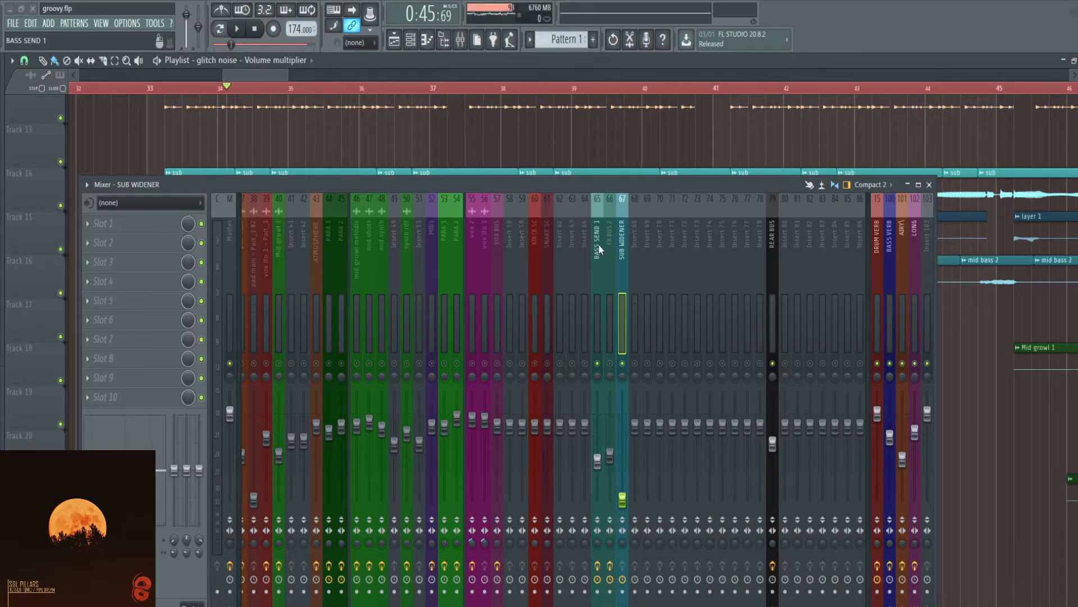
left_click(599, 245)
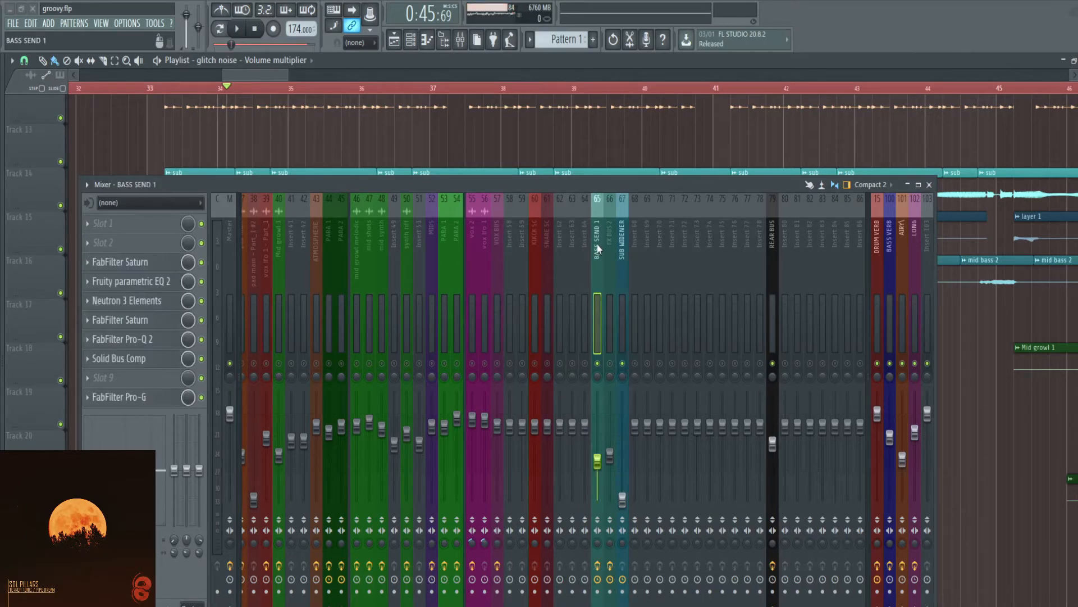
Play the bass section from about bar 36 to check BASS SEND 1's level, and review its effect chain.
left_click_drag(516, 183, 451, 440)
key("space")
left_click(403, 89)
key("space")
mouse_move(531, 441)
left_mouse_down()
mouse_move(616, 410)
mouse_move(674, 263)
left_mouse_up()
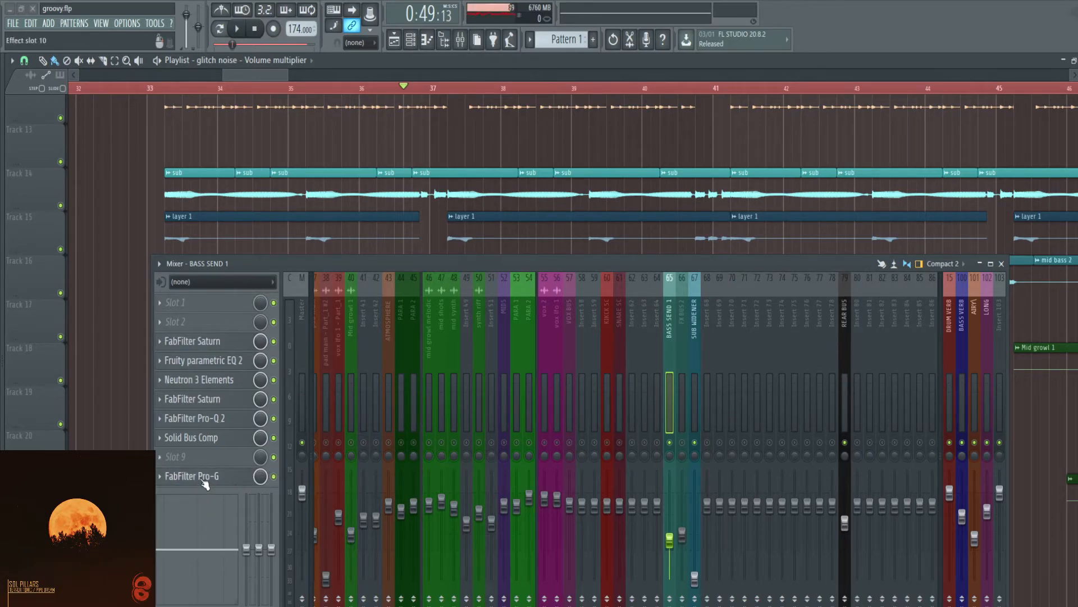
left_click_drag(494, 265, 498, 450)
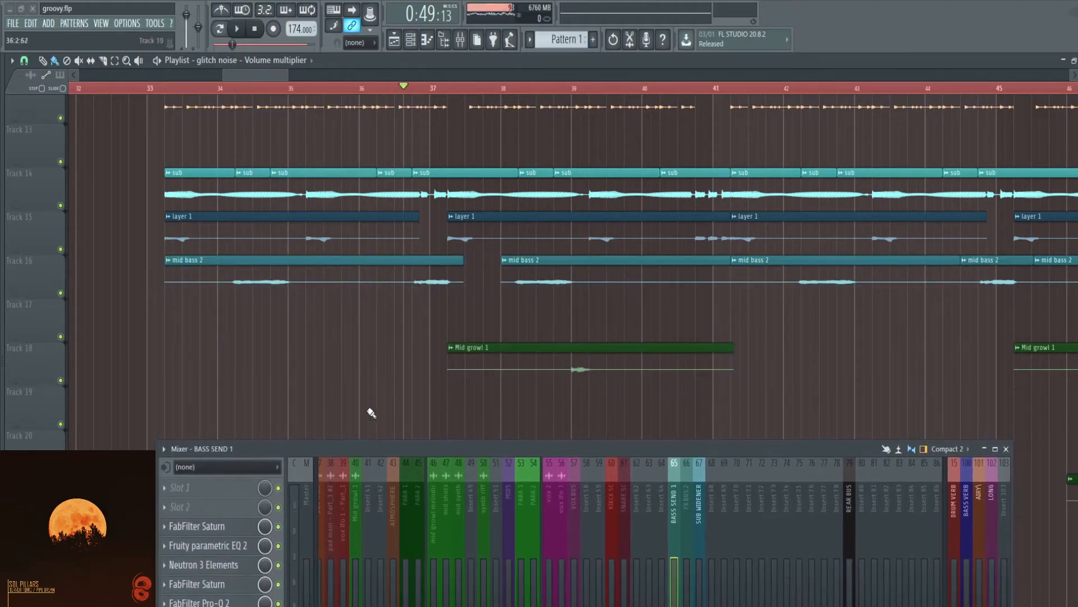
scroll(180, 354, "up", 4)
scroll(395, 276, "down", 4)
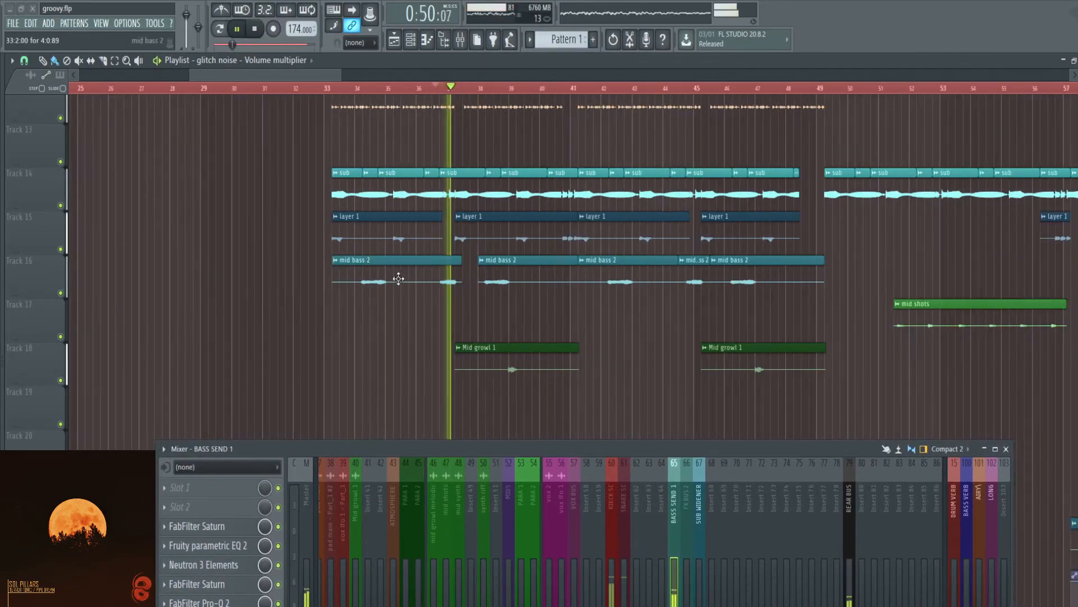
left_click_drag(633, 438, 618, 196)
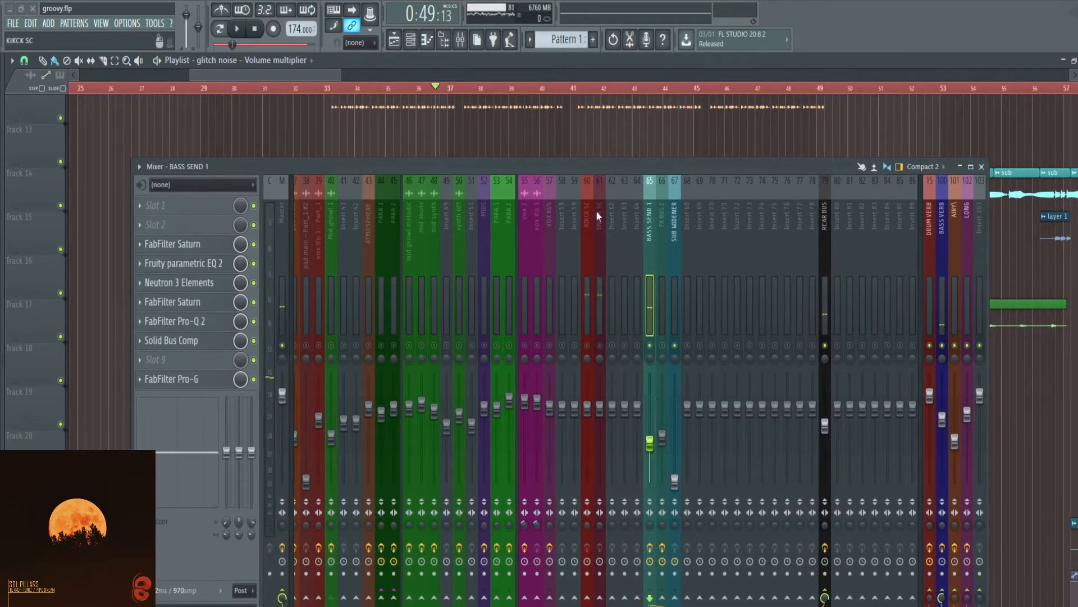
Compare the BASS VERB and BASS SEND 1 mixer tracks, and select the mid bass 2 track.
left_click(941, 225)
left_click(649, 227)
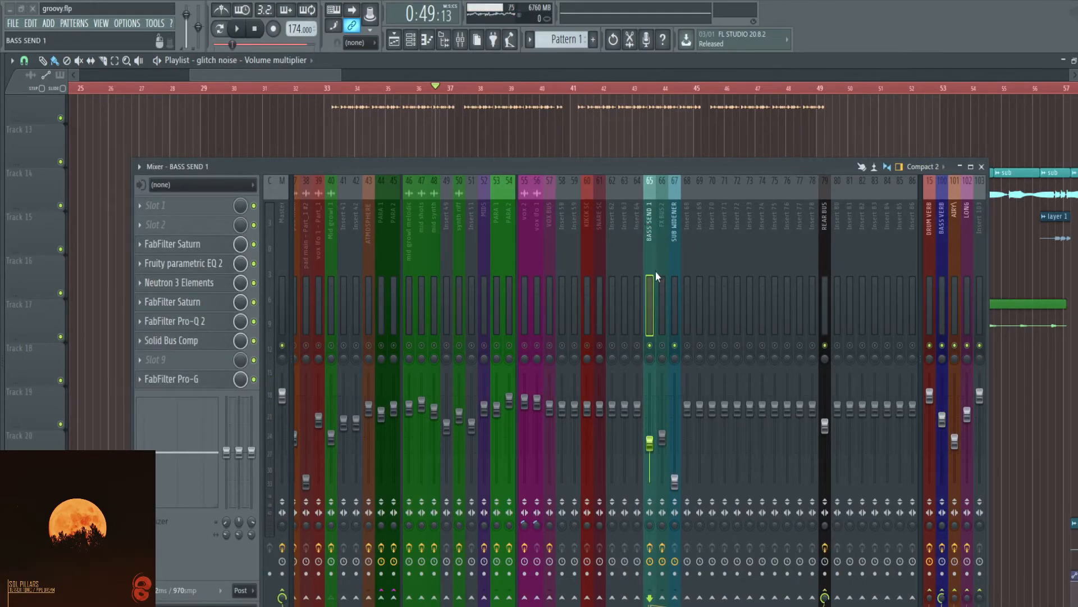
left_click(945, 221)
left_click(649, 221)
scroll(571, 226, "left", 5)
left_click(404, 208)
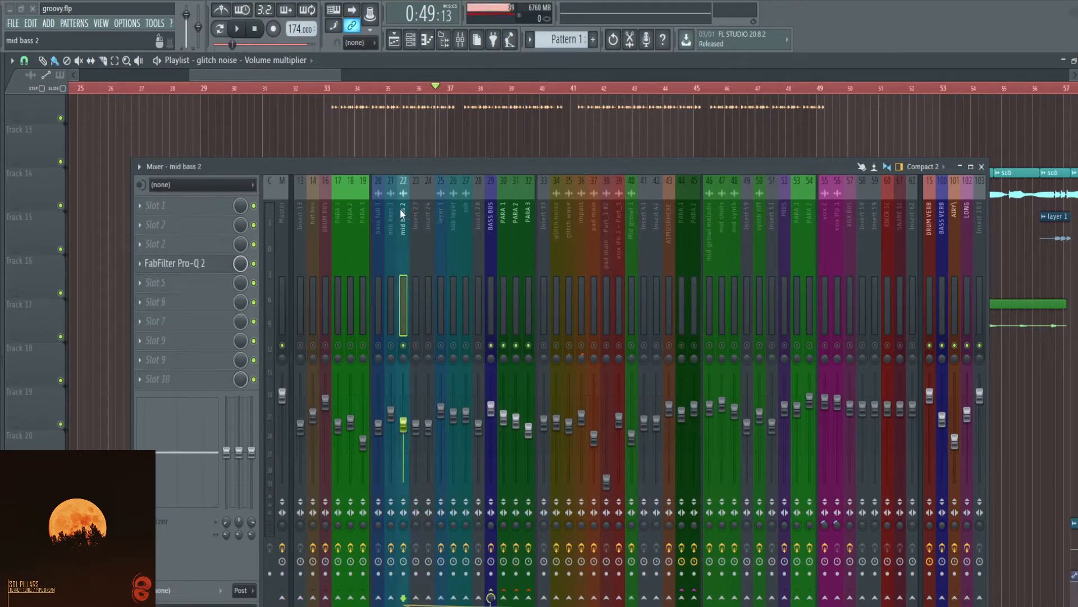
scroll(403, 207, "left", 3)
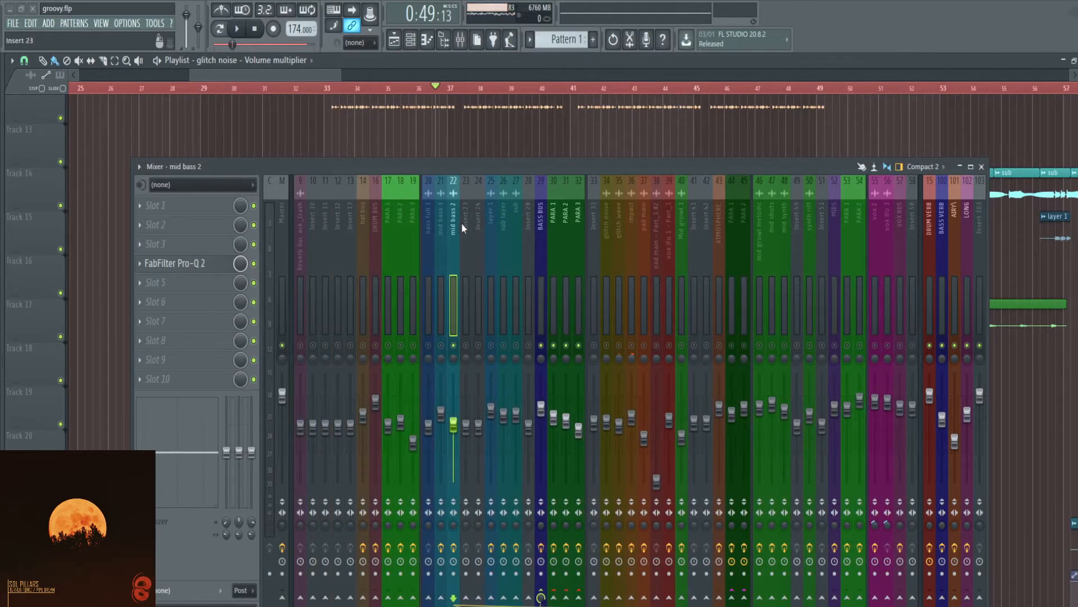
Select the layer 1 mixer track and play the bass section from about bar 36.
left_click_drag(509, 174, 473, 362)
scroll(436, 233, "up", 3)
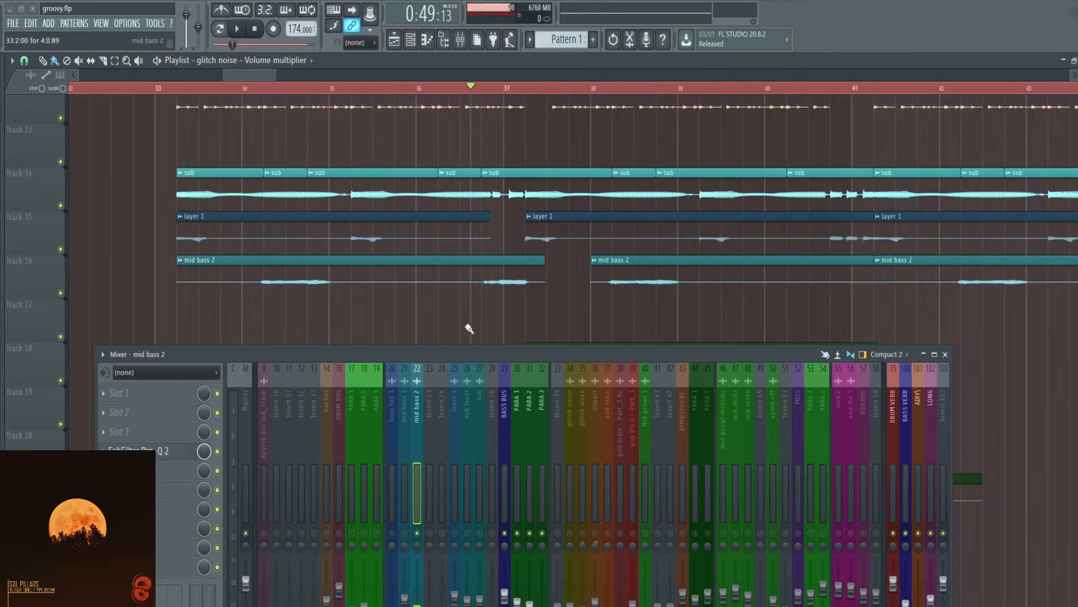
left_click(455, 400)
key("space")
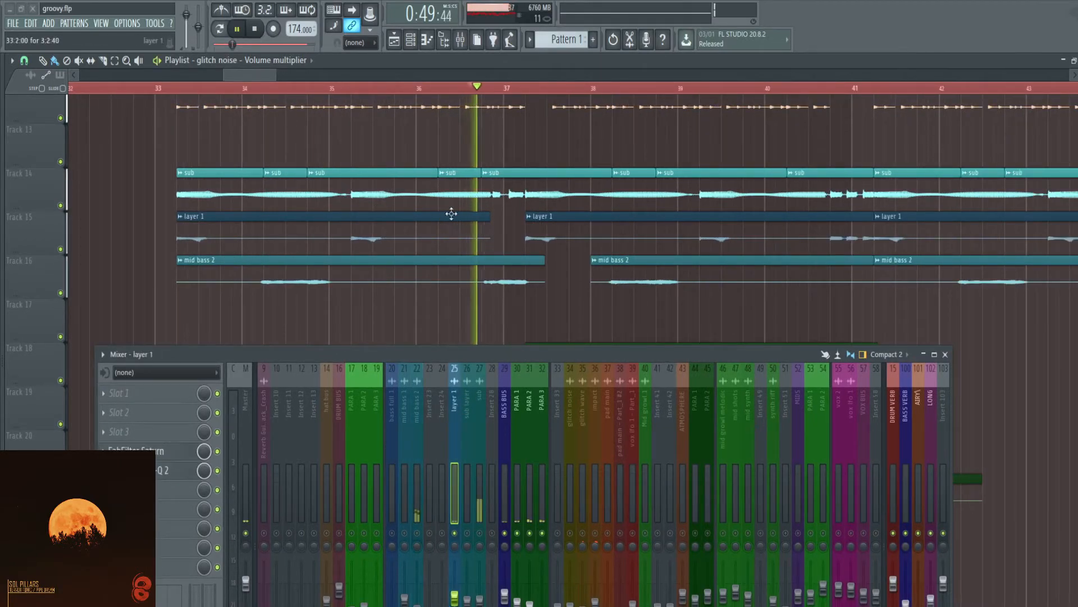
left_click_drag(737, 352, 711, 226)
key("space")
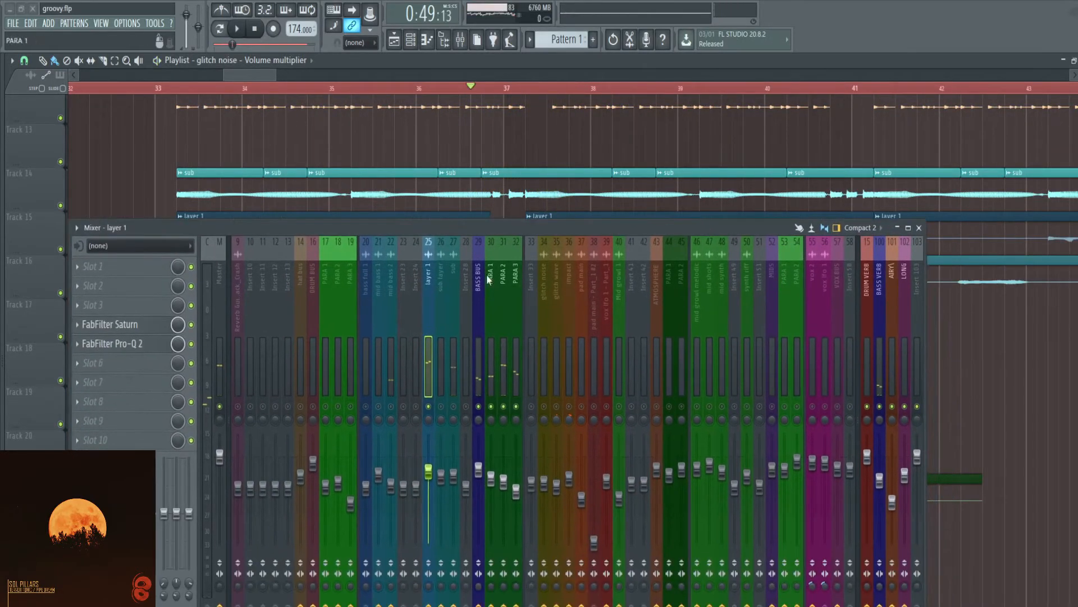
Check the send tracks in the mixer and play short bass passages from about bars 37 and 39.
scroll(438, 274, "down", 5)
left_click_drag(489, 228, 501, 363)
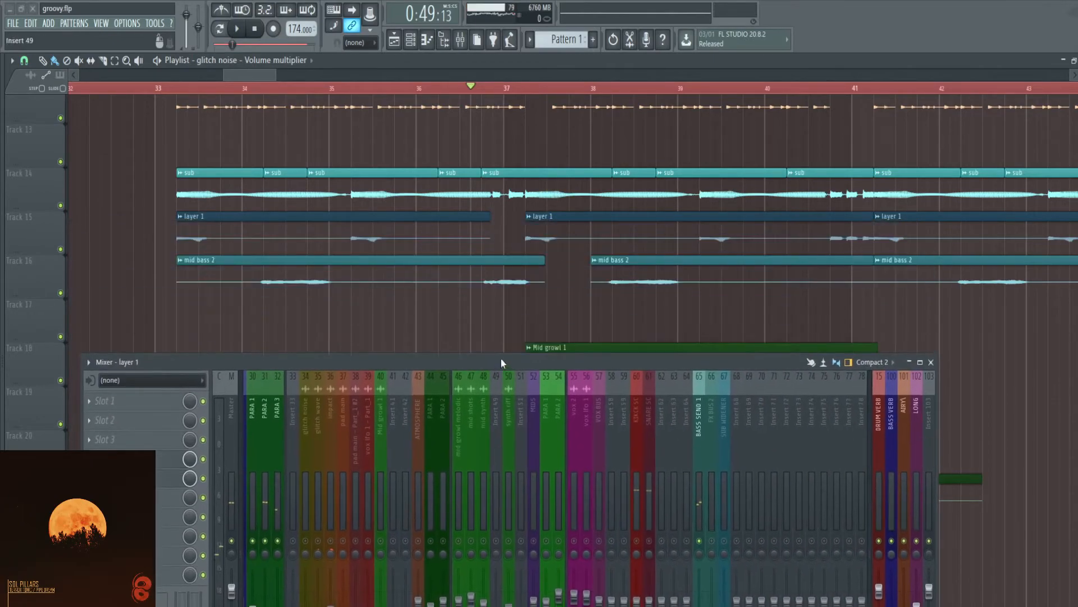
scroll(526, 236, "up", 2)
left_click(530, 86)
key("space")
key("space")
left_click(855, 87)
key("space")
key("space")
Bring the mixer back up, select the BASS SEND 1 track, and view its effect chain.
left_click_drag(538, 361, 545, 209)
scroll(476, 278, "down", 2)
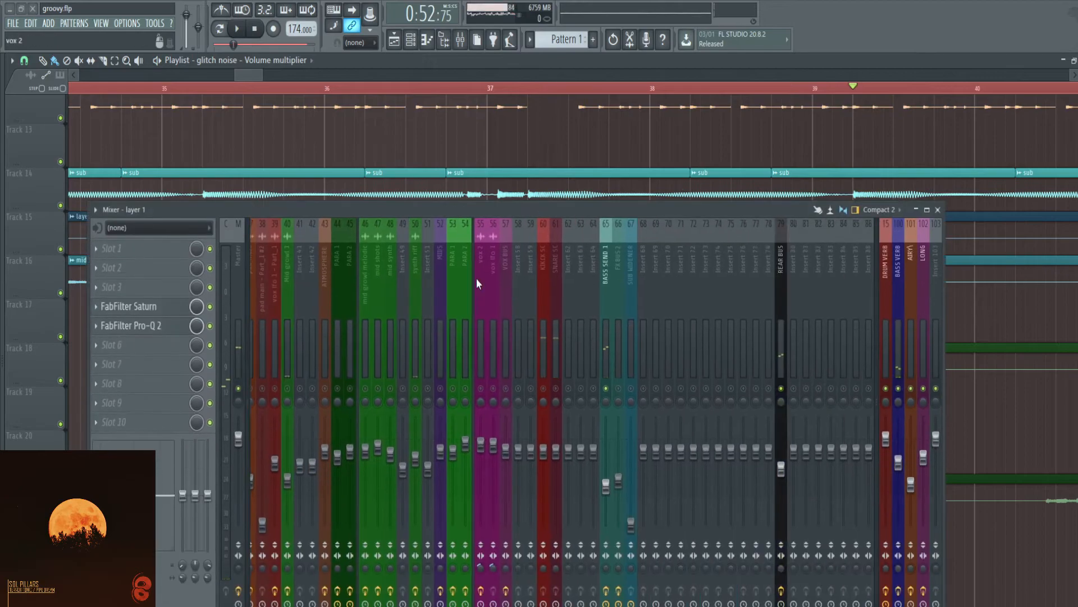
left_click(605, 258)
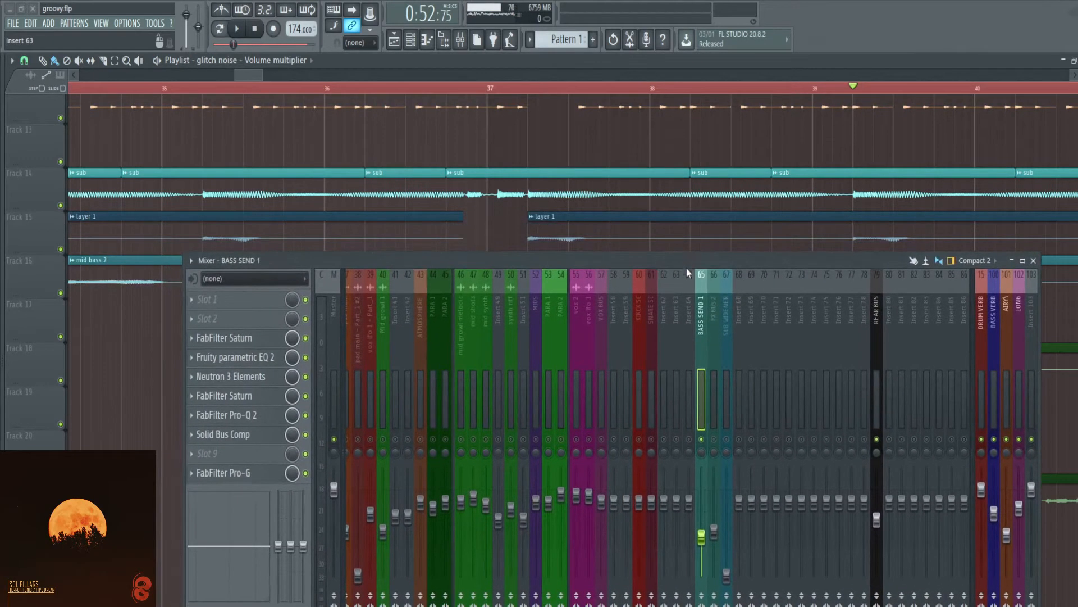
double_click(686, 262)
left_click(1073, 8)
left_click_drag(723, 264, 755, 182)
Look through the mixer tracks and select the BASS BUS track.
scroll(549, 234, "down", 5)
scroll(588, 272, "down", 3)
scroll(629, 244, "up", 5)
left_click(625, 232)
Play the later bass section from about bar 64 and check the meters of BASS BUS and the surrounding mixer tracks.
left_click_drag(637, 182, 608, 370)
scroll(537, 267, "down", 3)
scroll(881, 189, "up", 5)
scroll(871, 189, "down", 3)
scroll(573, 133, "up", 2)
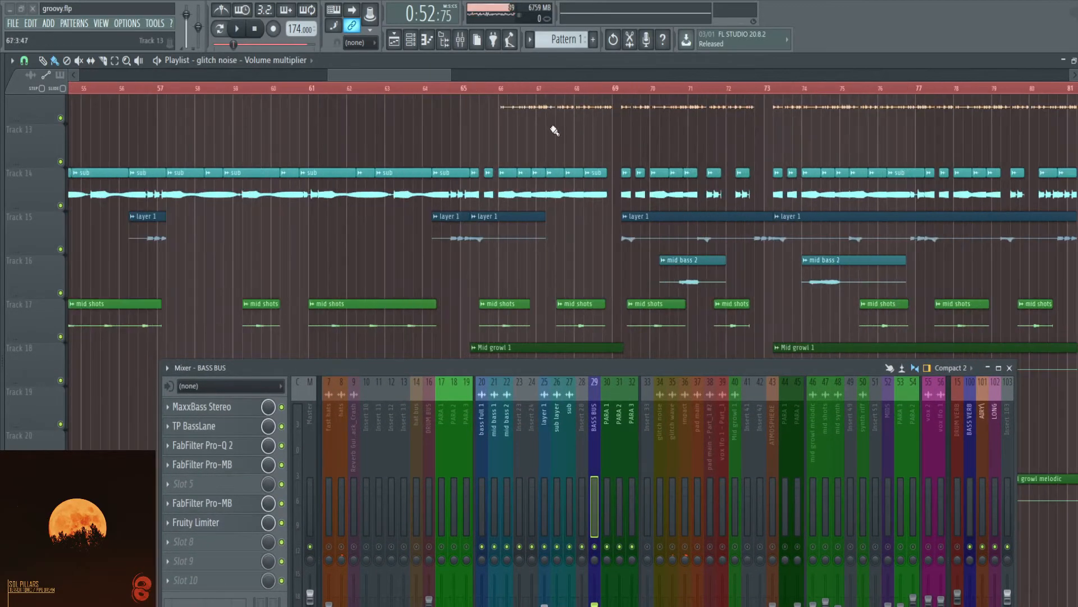
left_click(423, 89)
key("space")
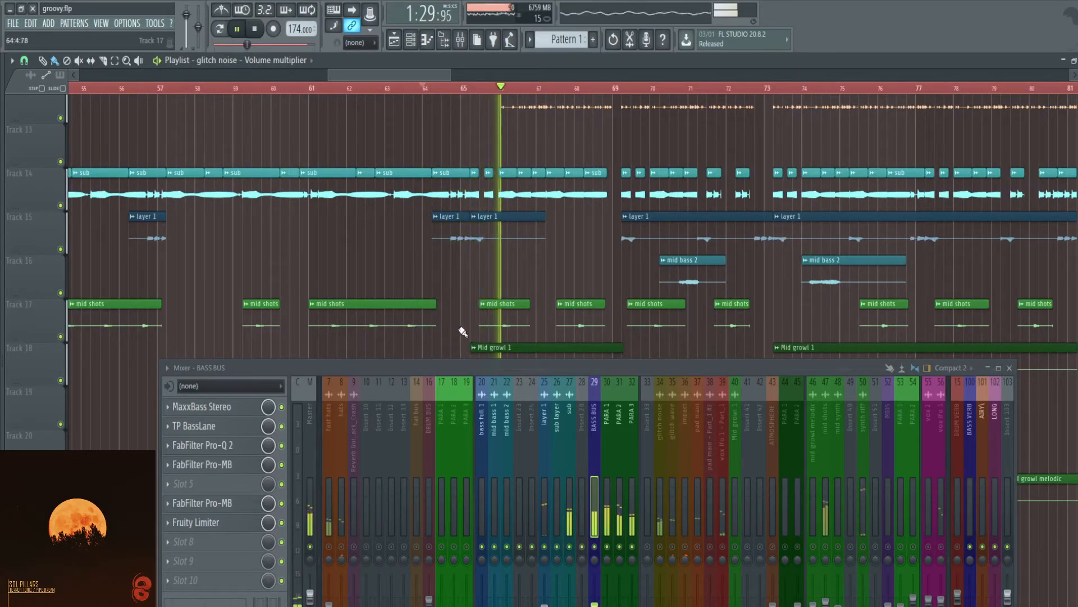
scroll(668, 438, "down", 5)
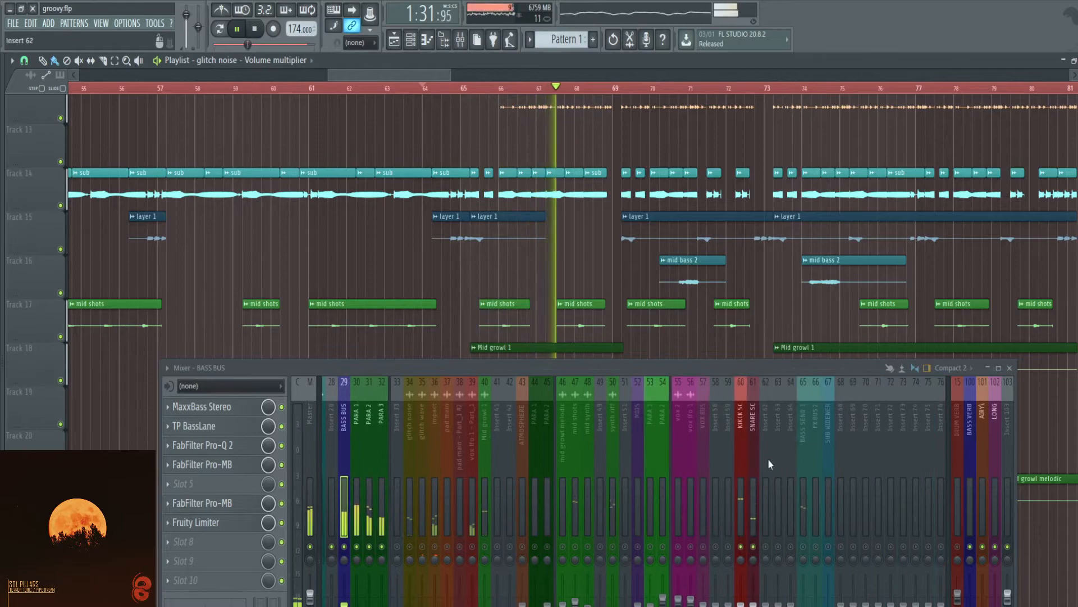
scroll(463, 450, "up", 6)
scroll(598, 413, "down", 7)
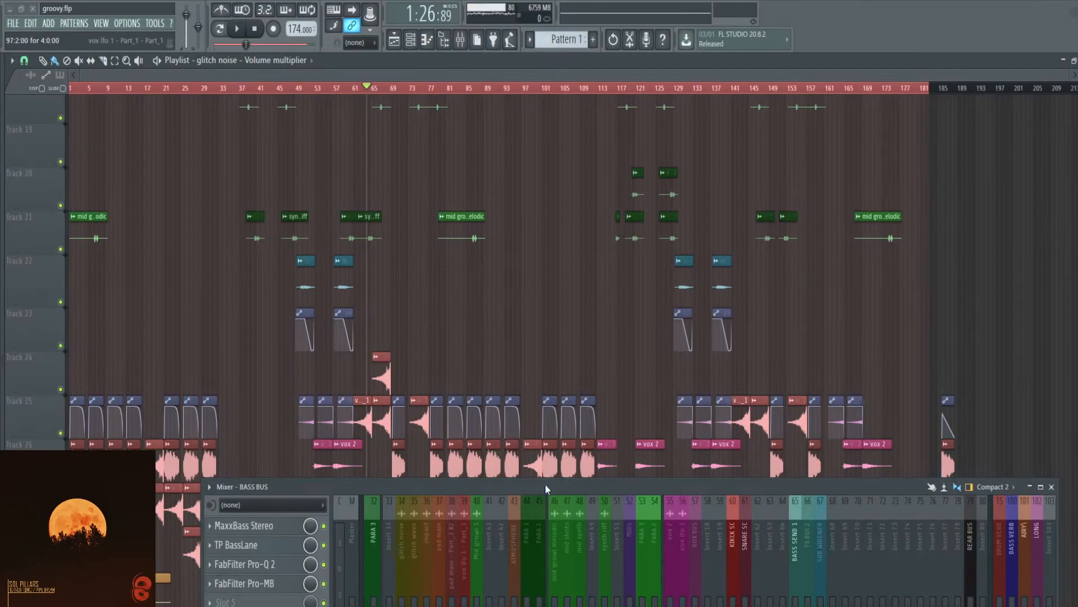
Select the MIDS mixer track and look over the mid growl and synth riff clips in the playlist.
left_click_drag(574, 490, 457, 418)
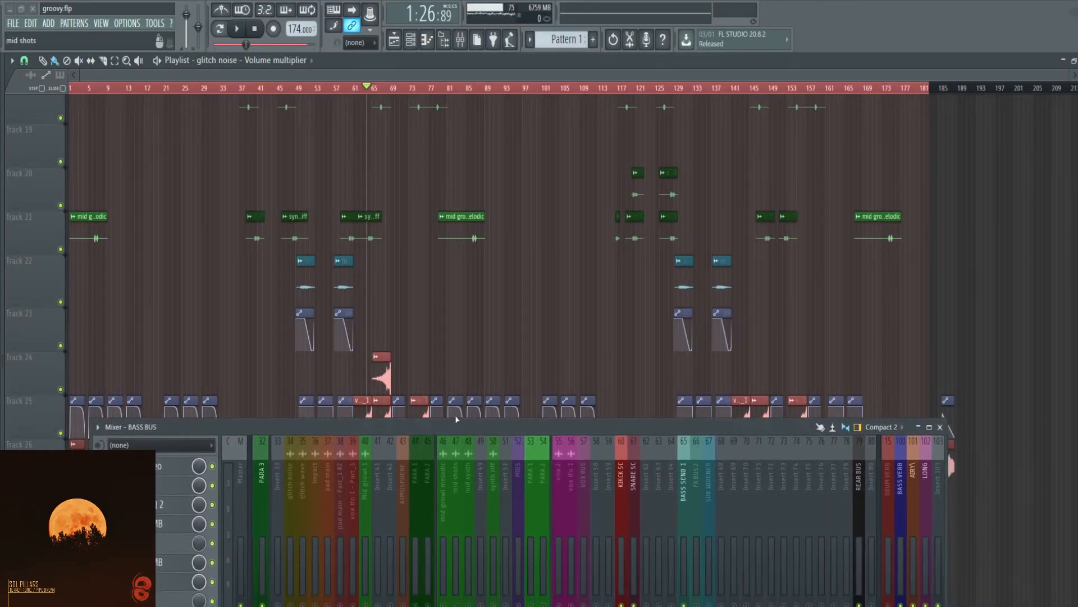
left_click(515, 473)
scroll(96, 281, "up", 2)
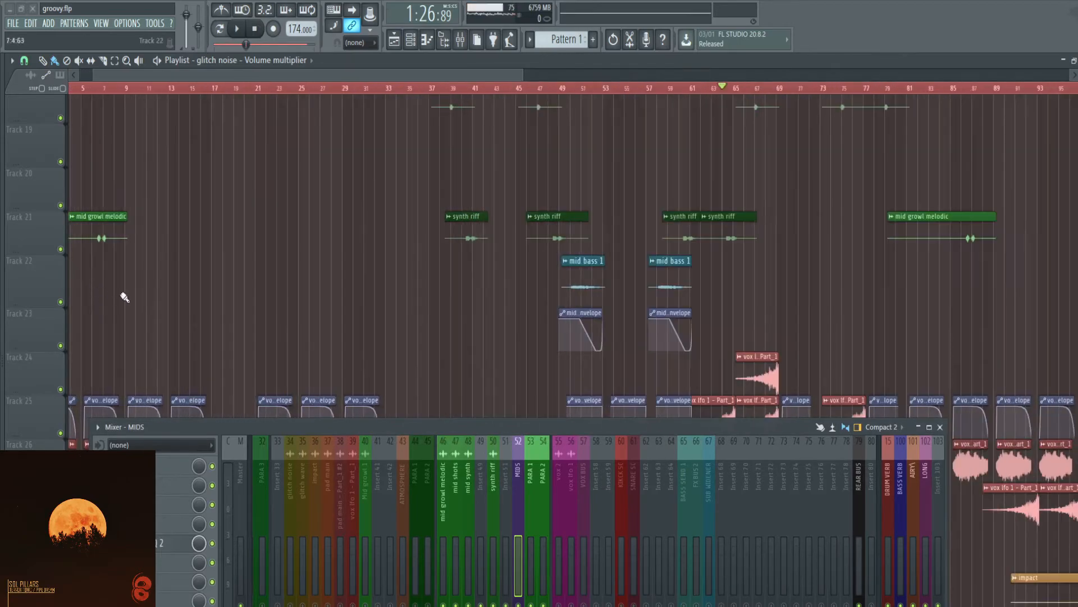
scroll(392, 292, "down", 2)
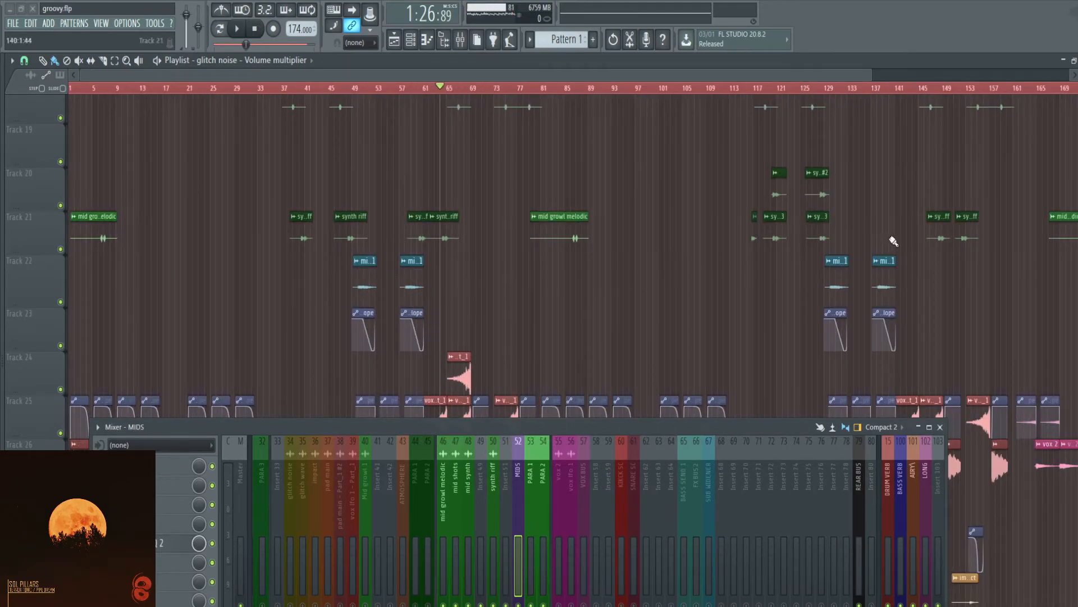
Play the mid growl and synth riff sections from about bar 40 and bar 48, checking the mixer meters, and stop playback.
scroll(893, 242, "up", 2)
scroll(280, 209, "up", 5)
key("space")
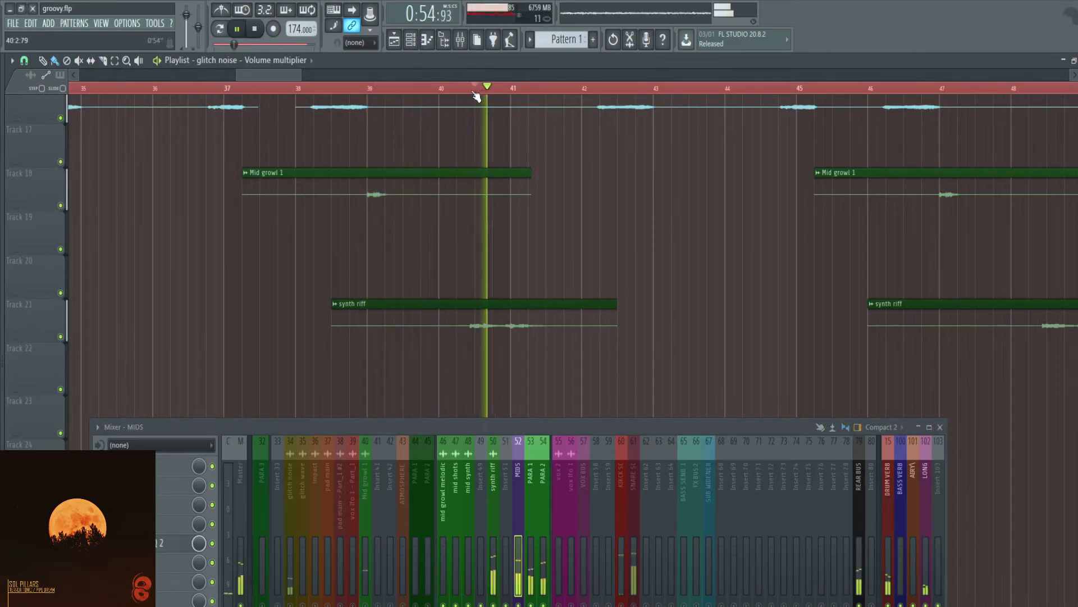
scroll(511, 194, "down", 3)
scroll(515, 200, "up", 2)
left_click(421, 88)
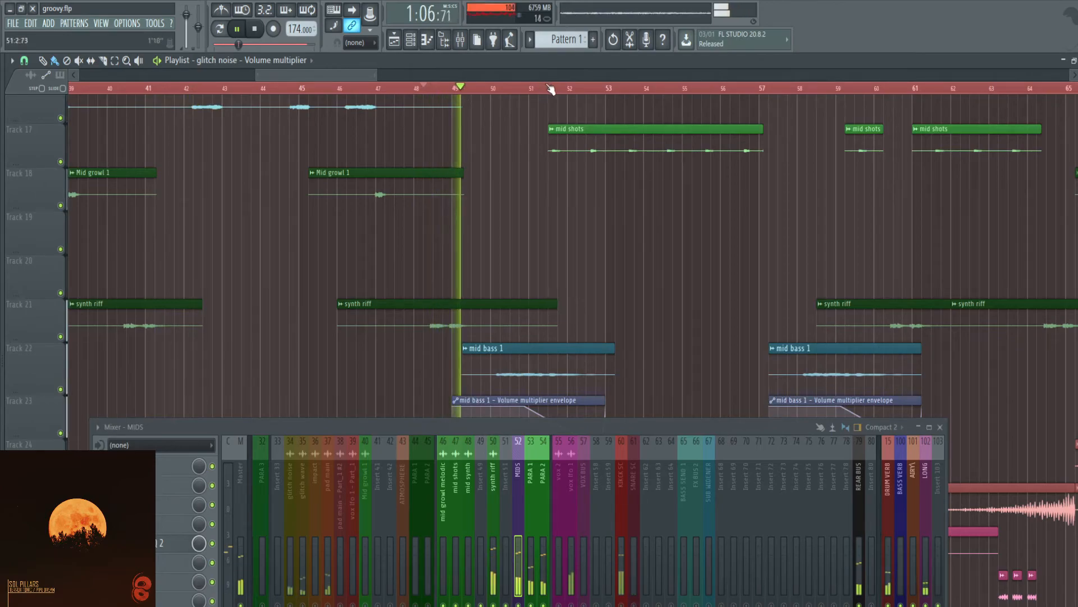
scroll(486, 151, "down", 3)
key("space")
Enlarge the visible part of the mixer and compare the effect chains of the mid growl melodic, mid shots and mid synth tracks.
left_click_drag(613, 428, 716, 177)
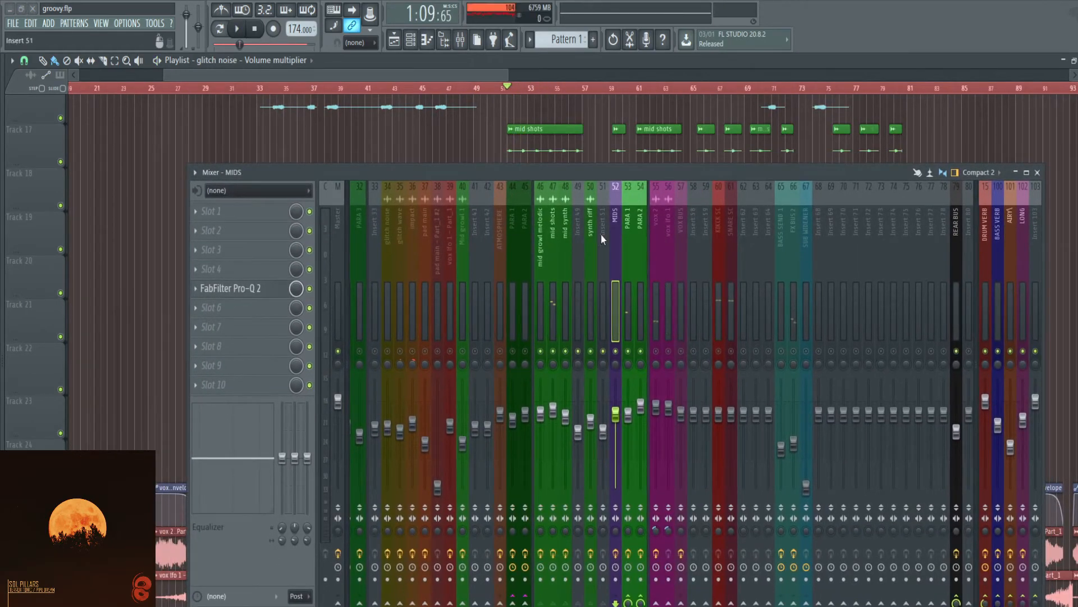
left_click(565, 235)
left_click(554, 230)
left_click(541, 225)
left_click(552, 224)
left_click(565, 222)
left_click(553, 221)
left_click(542, 217)
left_click(568, 214)
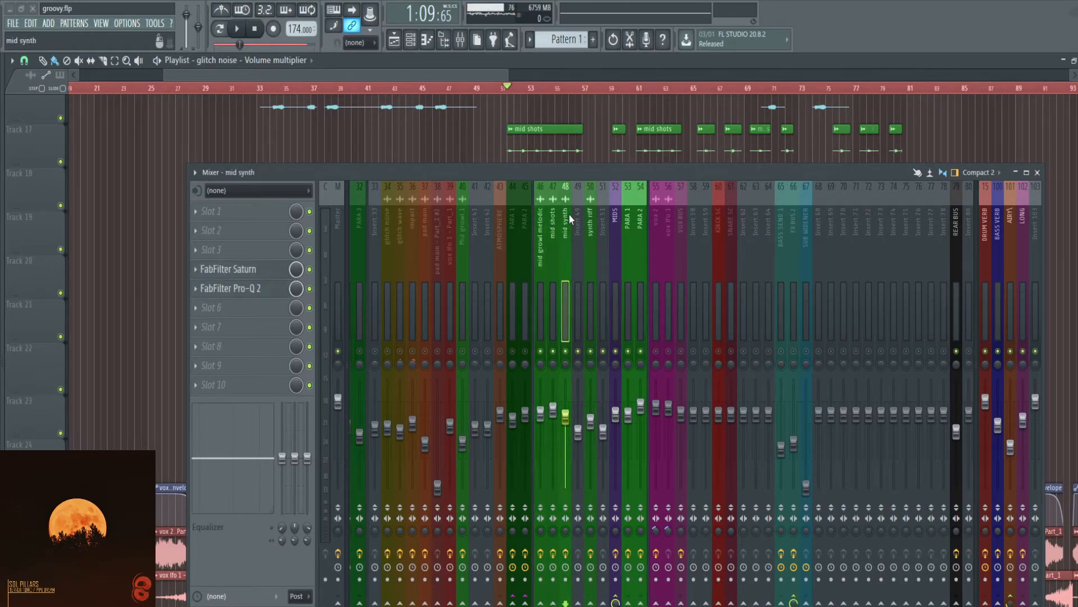
View the MIDS bus and its neighbouring PARA tracks, and select the mixer tracks from mid growl melodic through MIDS.
left_click(615, 220)
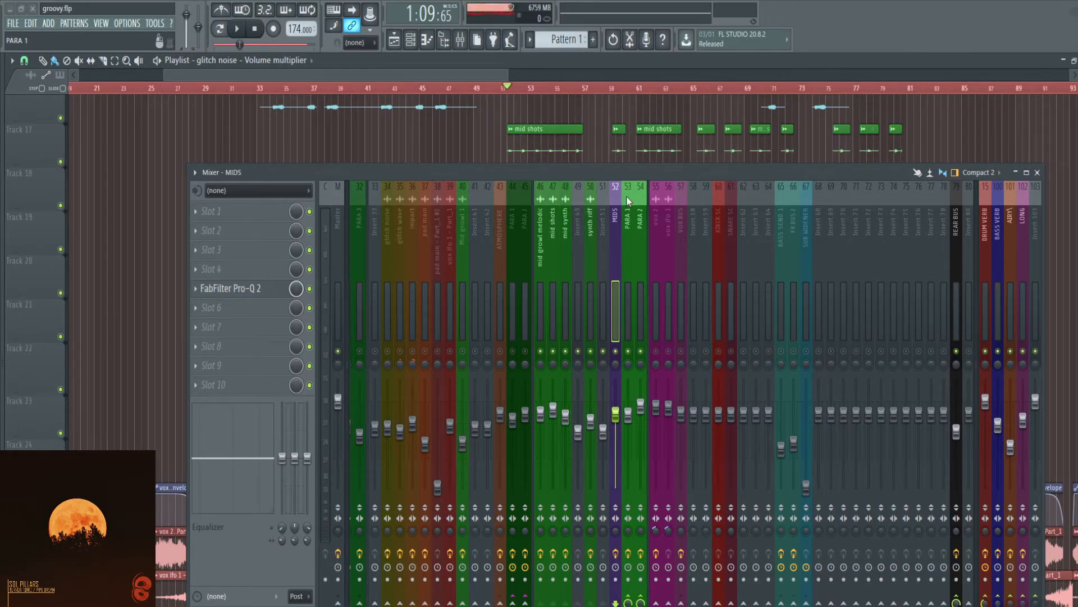
left_click_drag(630, 178, 625, 261)
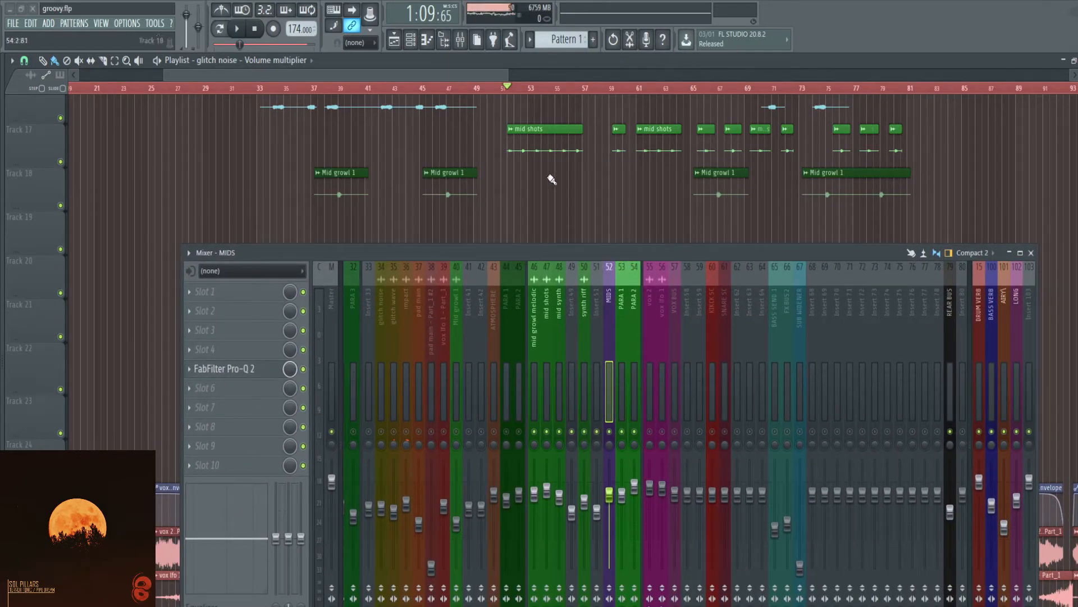
left_click_drag(600, 258, 581, 224)
left_click(606, 270)
left_click(616, 270)
left_click(589, 263)
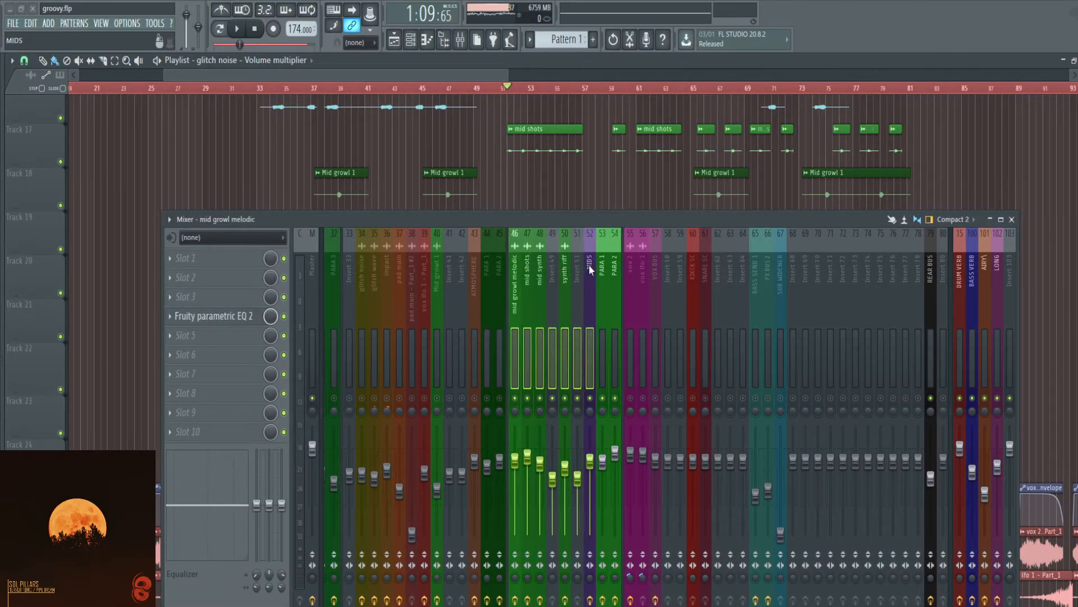
Select the PARA 1 mixer track and inspect its FabFilter Pro-Q 2 and FabFilter Saturn settings.
left_click(603, 271)
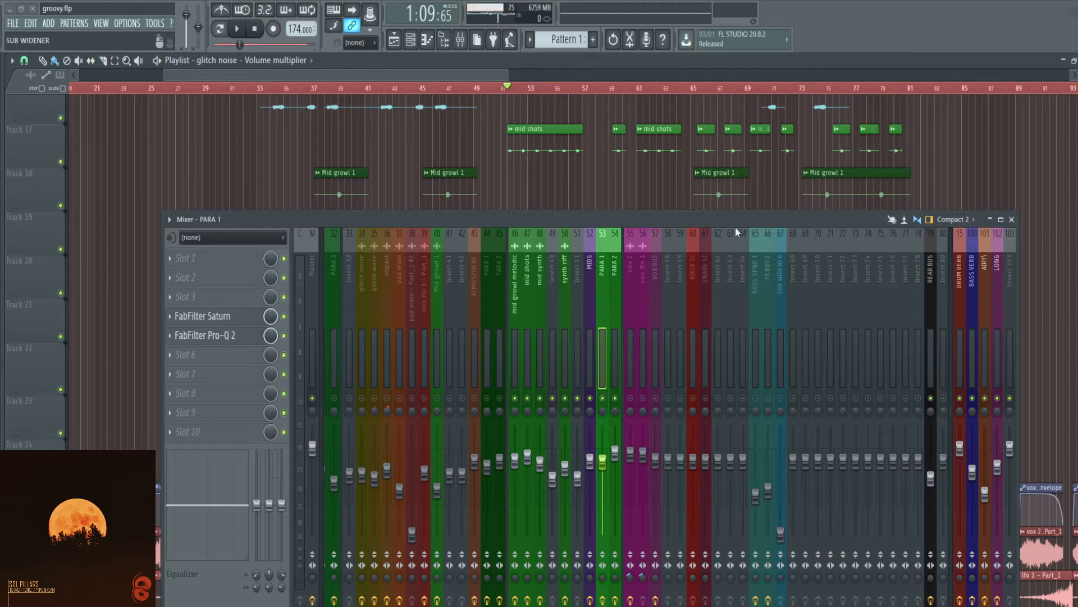
left_click_drag(742, 227, 772, 263)
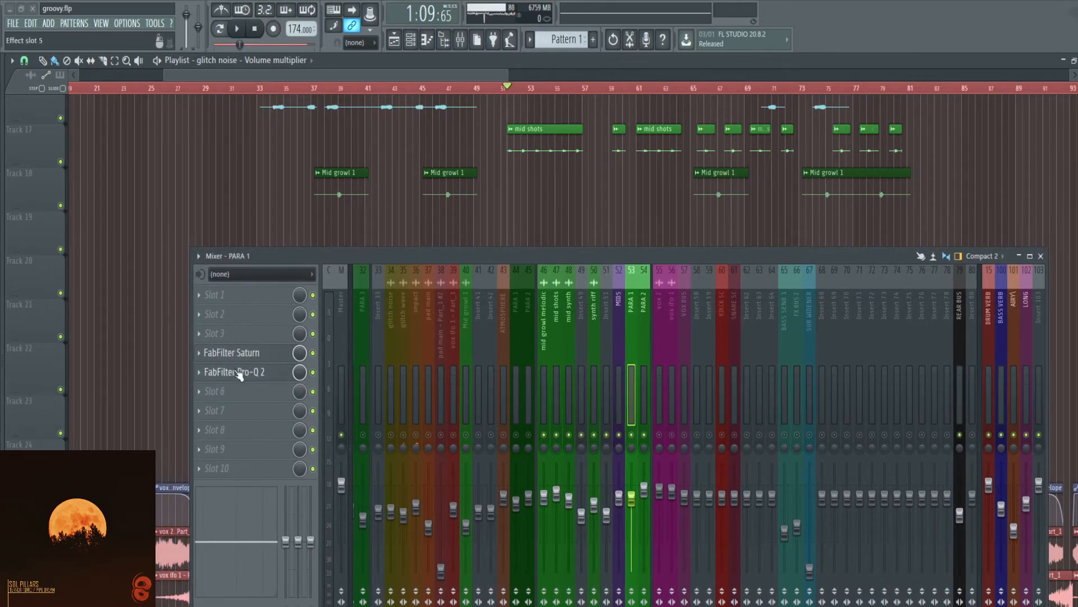
left_click(238, 373)
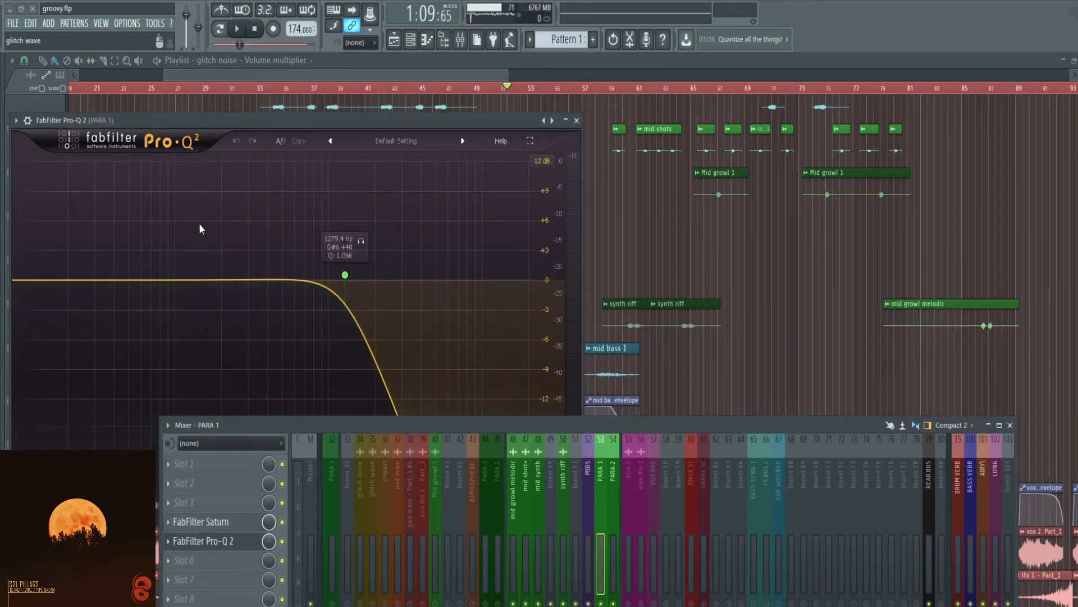
left_click(213, 541)
left_click(208, 521)
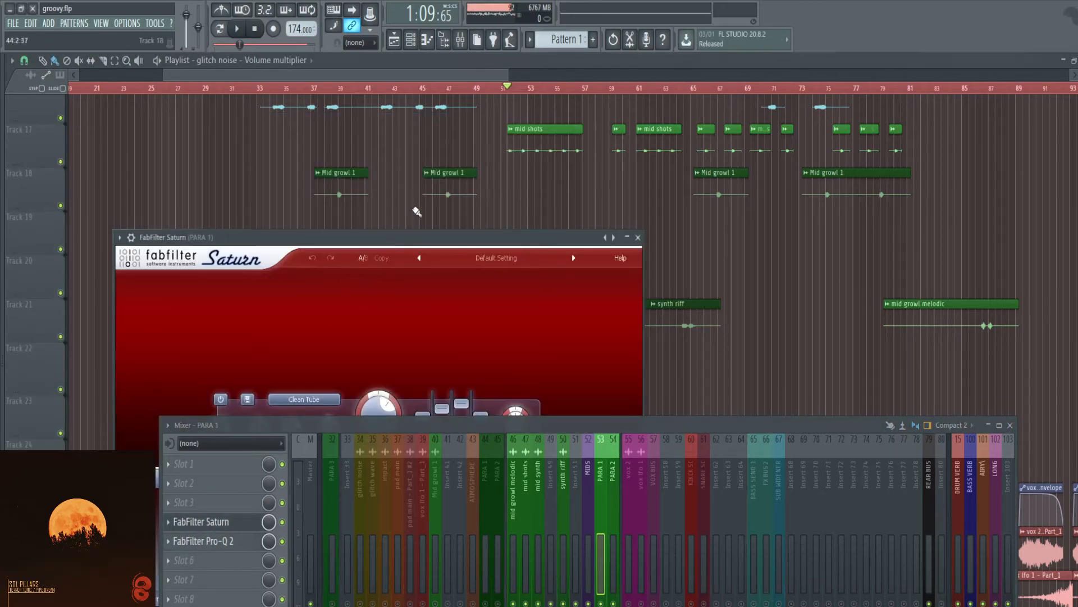
mouse_move(432, 237)
left_mouse_down()
mouse_move(363, 139)
mouse_move(354, 95)
left_mouse_up()
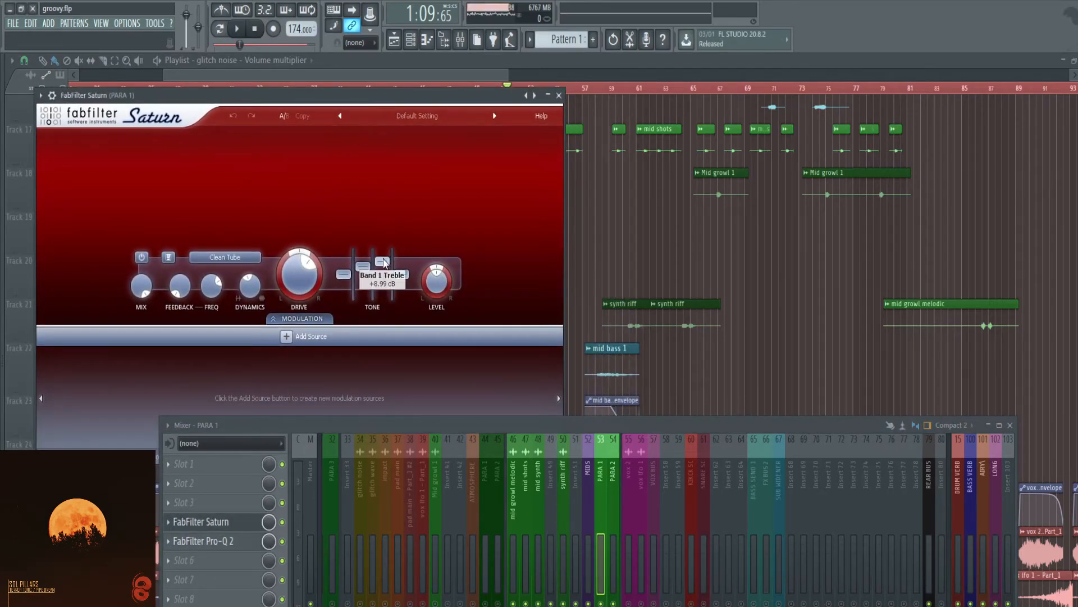
left_click(560, 96)
Select the PARA 2 mixer track and inspect the curve of its FabFilter Pro-Q 2.
left_click_drag(627, 425, 621, 289)
left_click(606, 339)
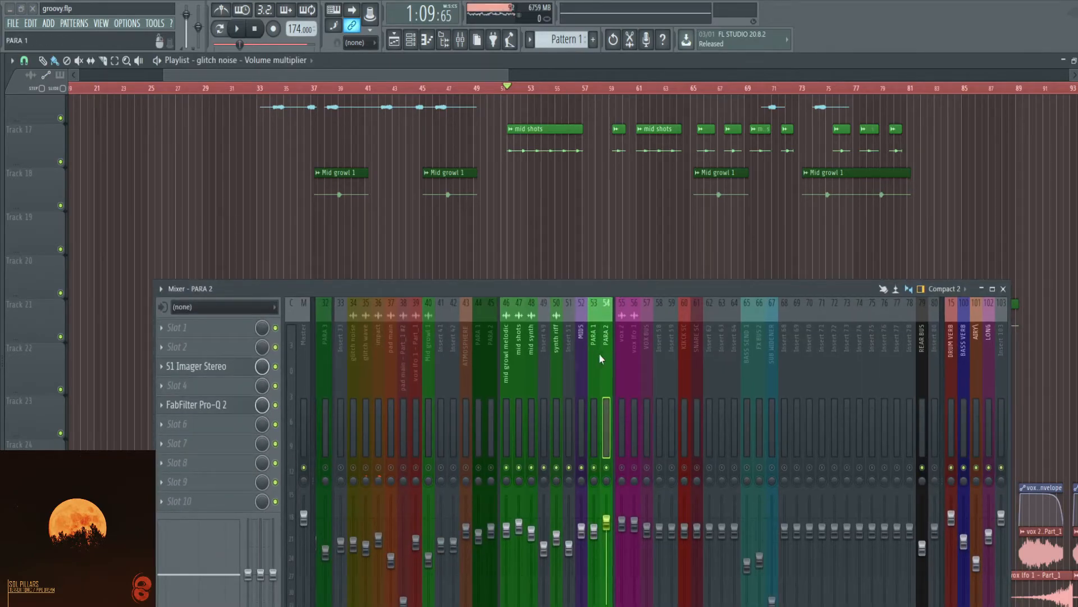
left_click(212, 408)
left_click_drag(494, 290, 472, 508)
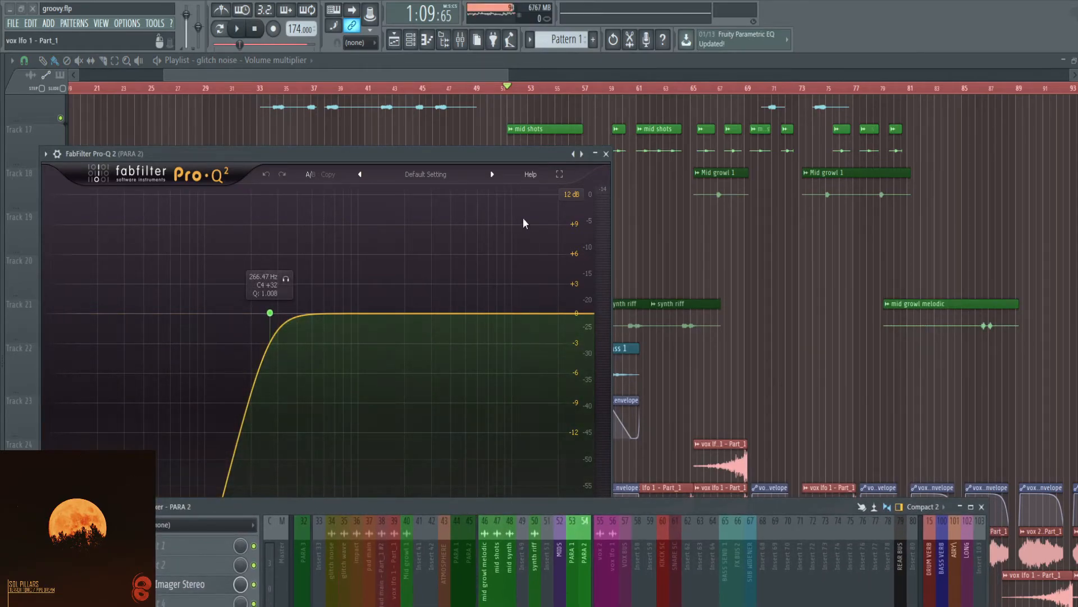
left_click(607, 154)
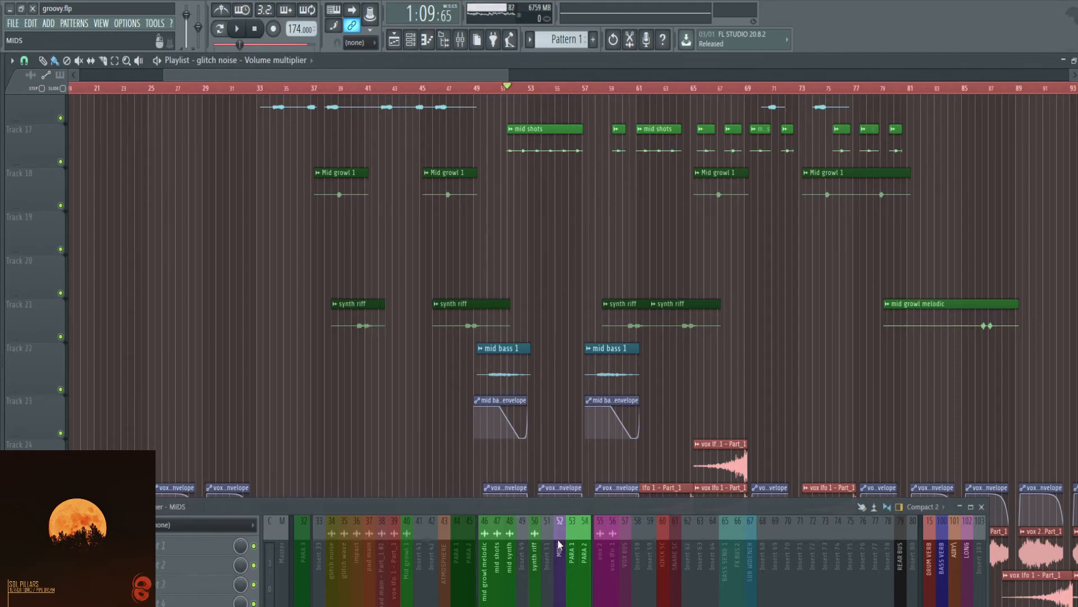
Play the mid growl and synth riff clips from bar 39 while watching the meters of MIDS and its parallel tracks.
left_click_drag(611, 511, 639, 451)
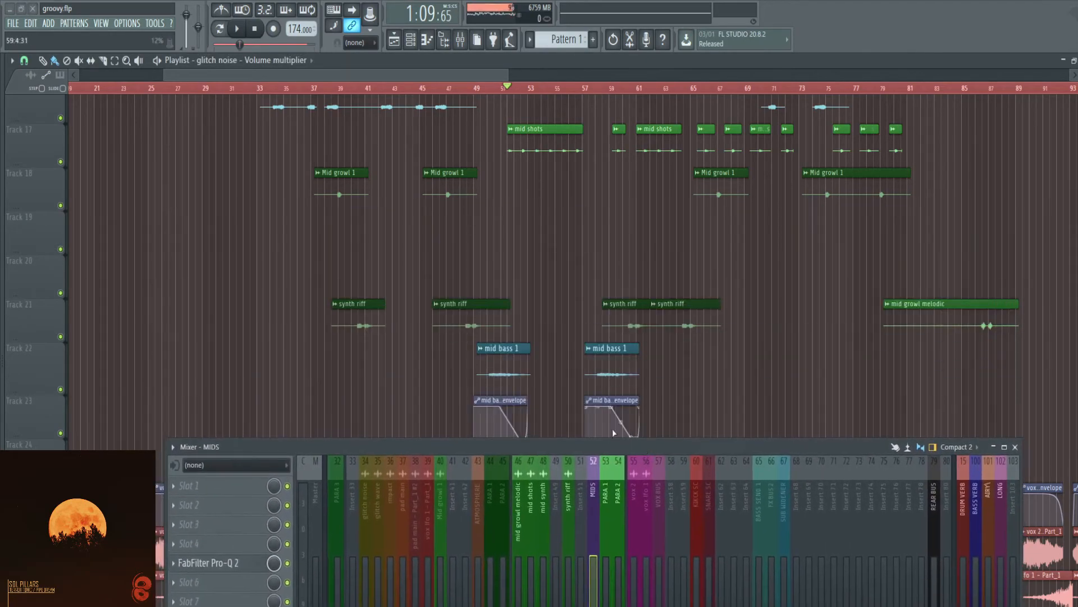
scroll(346, 328, "up", 3)
scroll(346, 328, "up", 3)
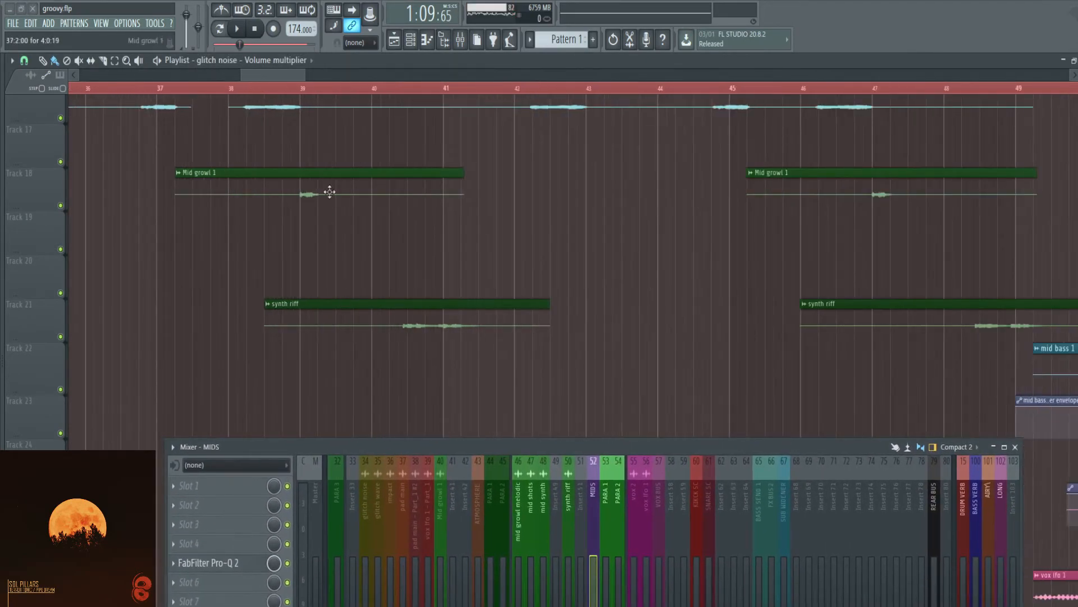
left_click(302, 89)
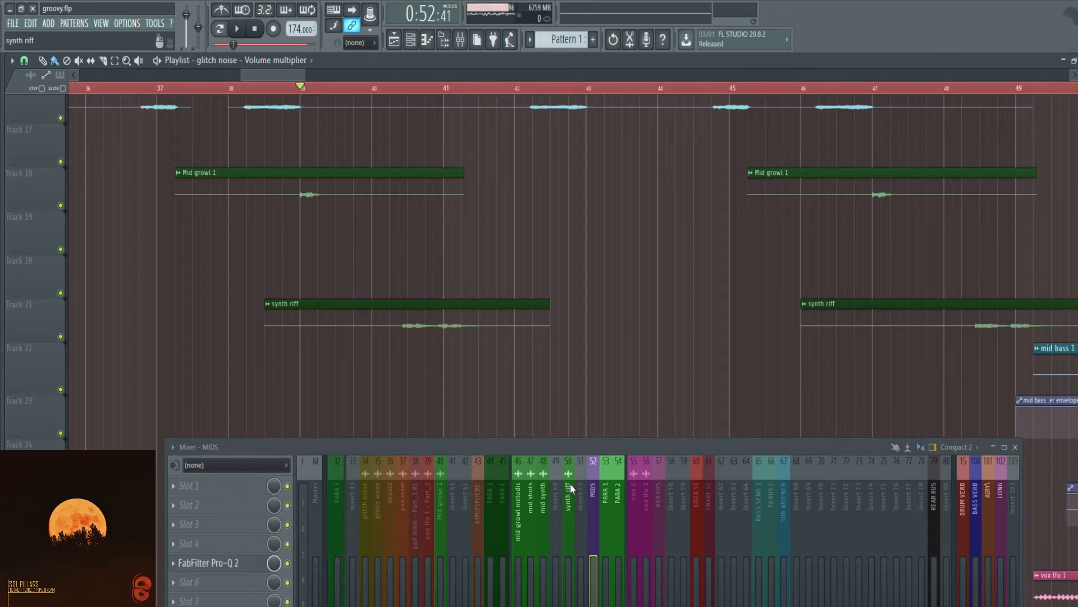
key("space")
scroll(464, 309, "down", 4)
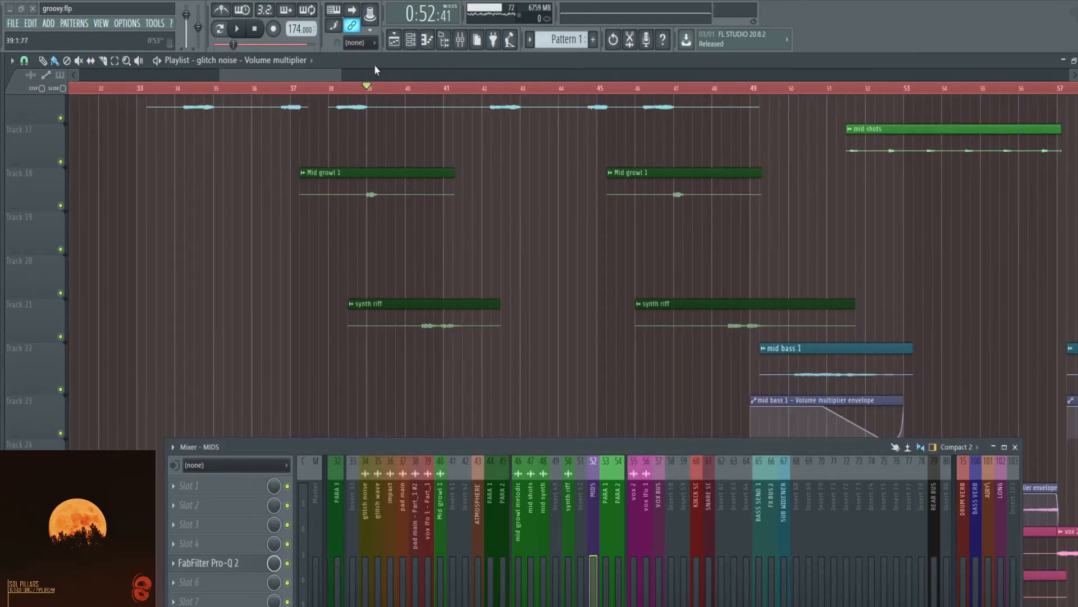
scroll(485, 234, "down", 3)
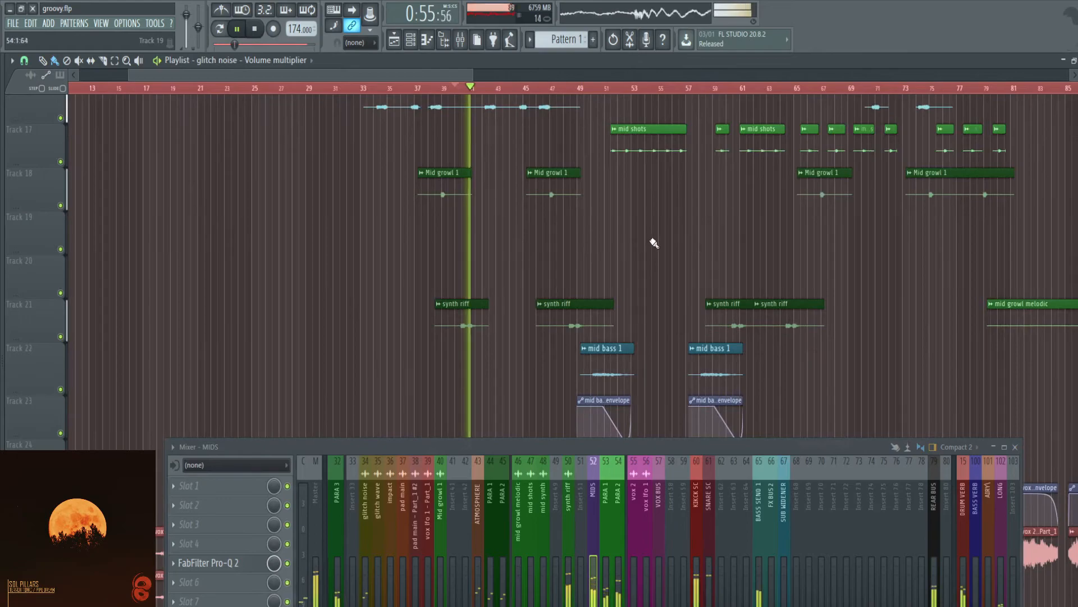
Play the section from about bar 48, select the mid shots clip at bar 51, and stop playback after auditioning it.
scroll(639, 241, "up", 3)
scroll(442, 228, "up", 3)
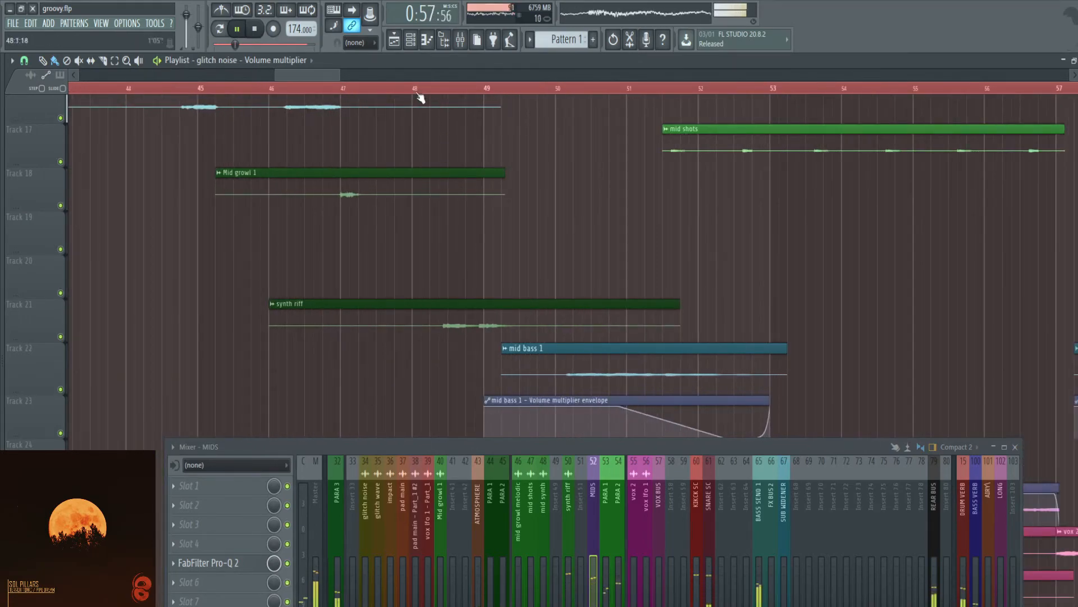
scroll(424, 219, "down", 4)
scroll(528, 209, "up", 1)
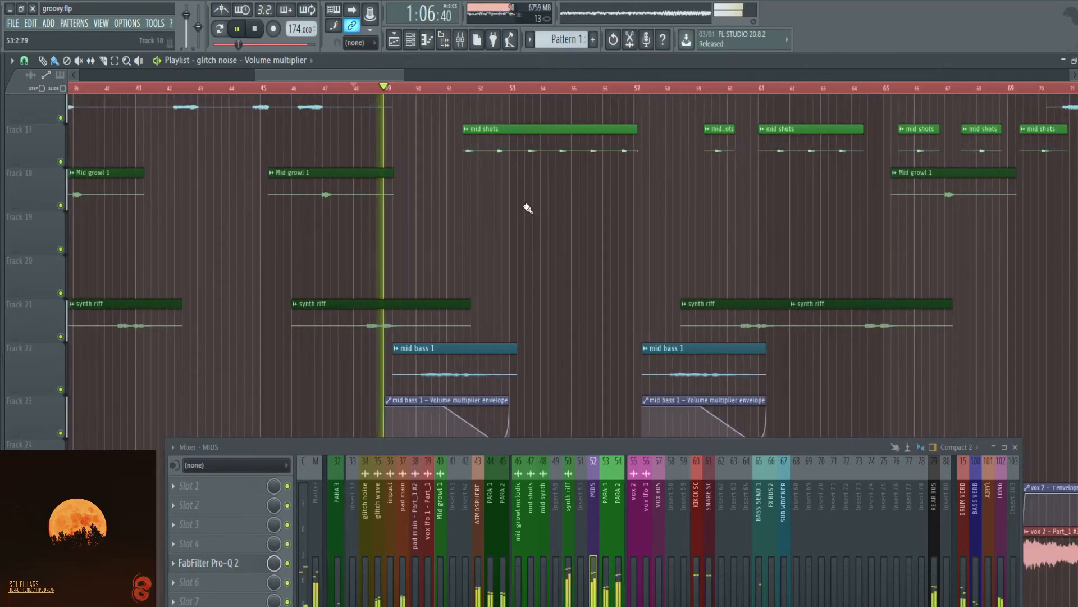
scroll(530, 210, "up", 1)
scroll(489, 218, "up", 2)
left_click_drag(415, 227, 658, 266)
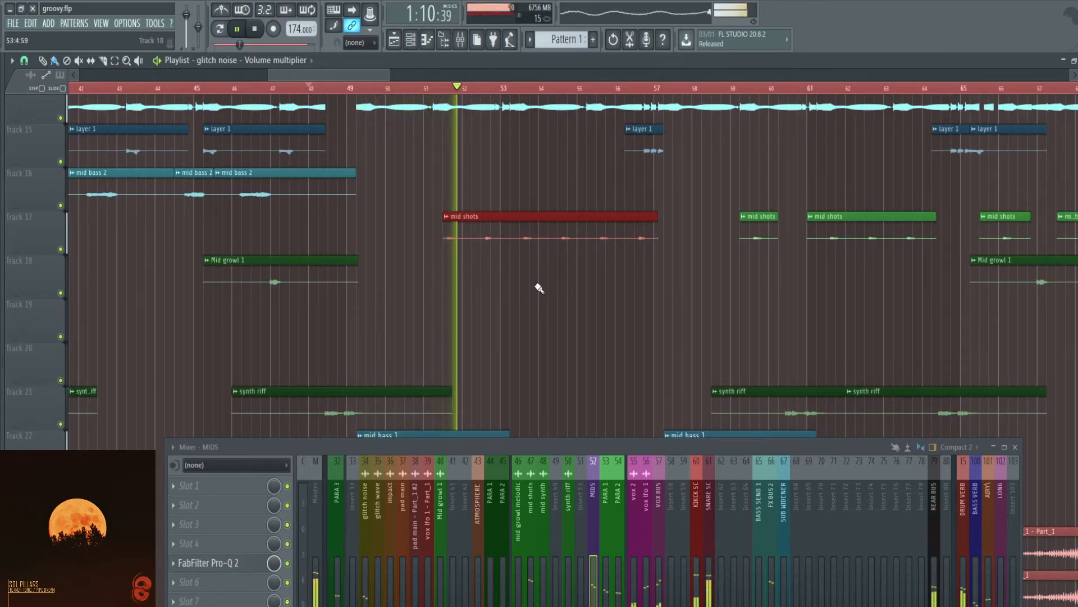
scroll(631, 279, "down", 3)
scroll(631, 279, "up", 1)
scroll(582, 272, "down", 3)
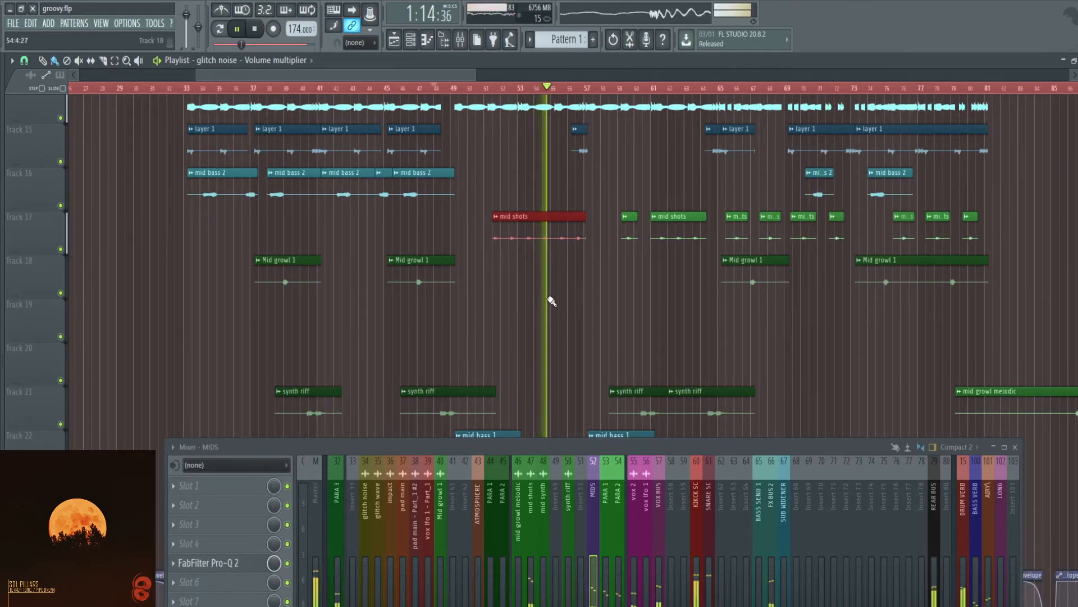
key("space")
Look over the vox, impact, glitch and pad clips and the pad filter automation in the lower playlist tracks.
scroll(559, 351, "down", 5)
scroll(550, 348, "up", 3)
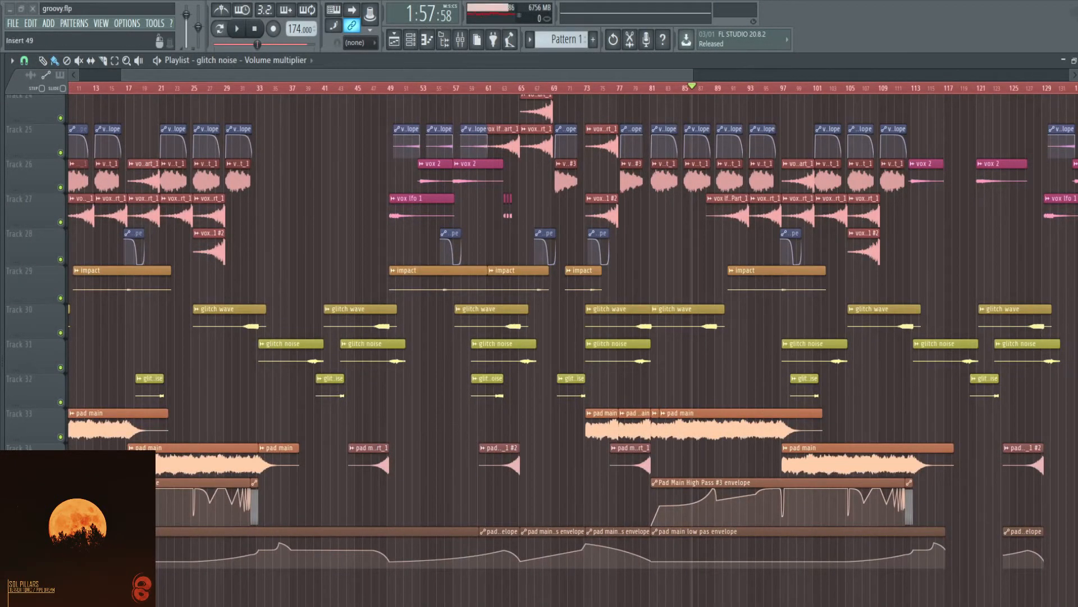
scroll(495, 452, "up", 1)
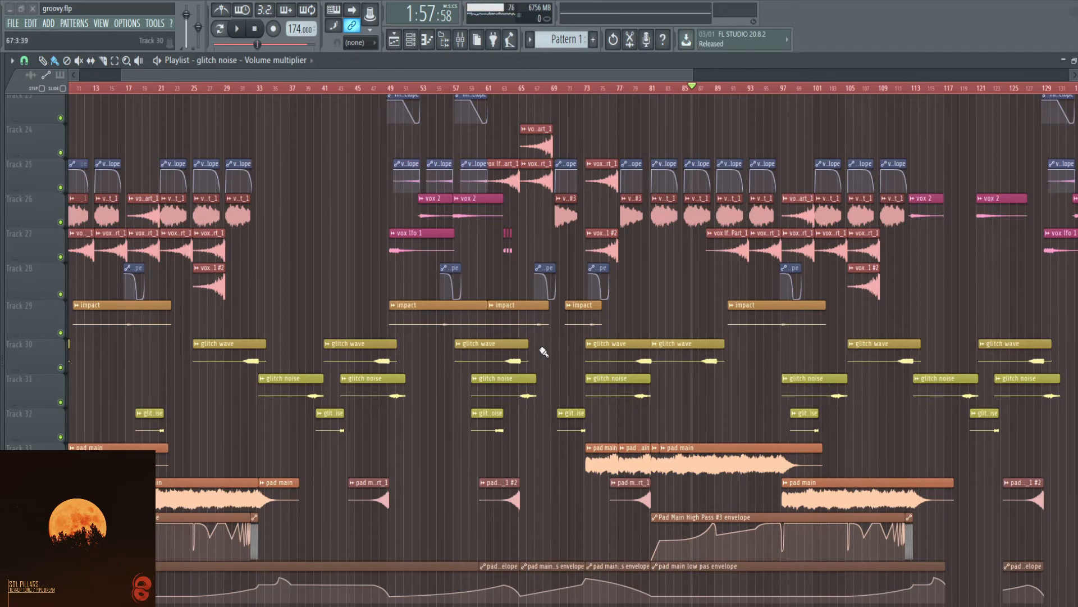
scroll(652, 435, "down", 1)
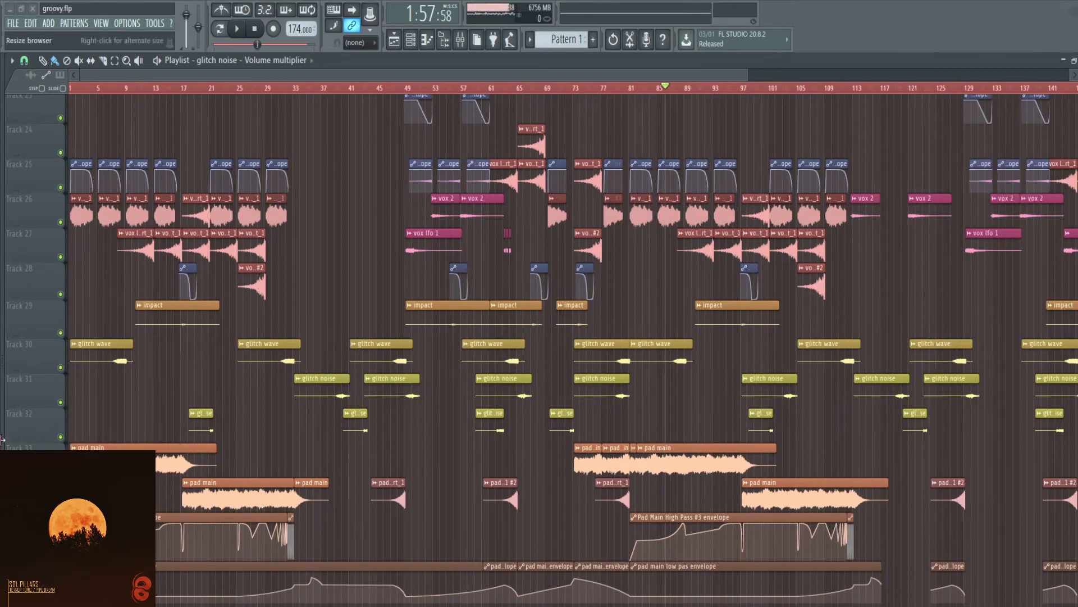
scroll(34, 443, "up", 1)
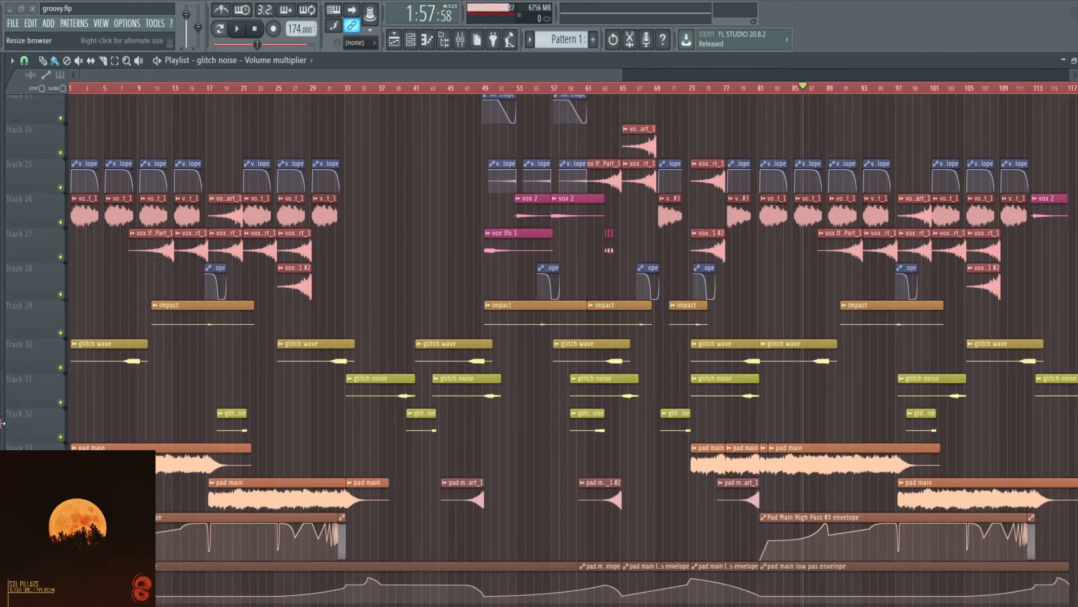
scroll(126, 494, "down", 2)
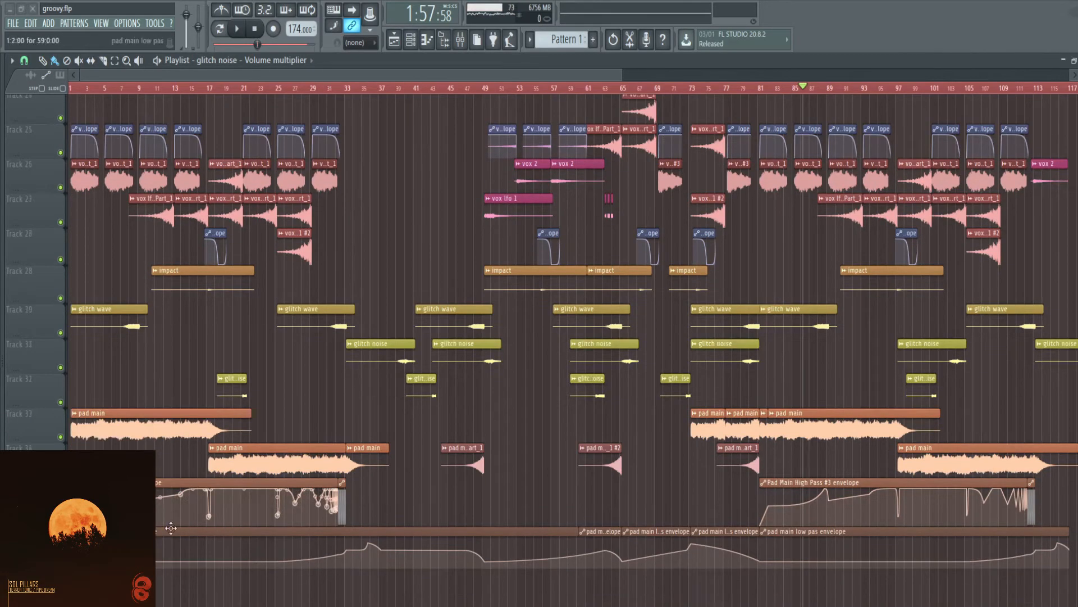
Solo playlist Track 33 and play its pad main clip from the start of the song.
key("space")
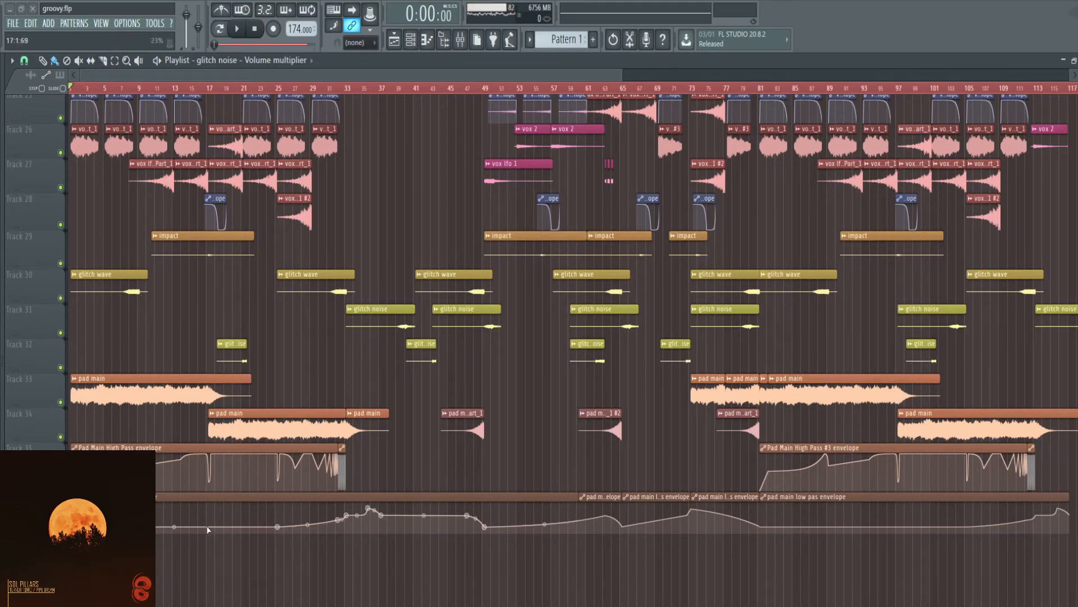
scroll(3, 382, "up", 3)
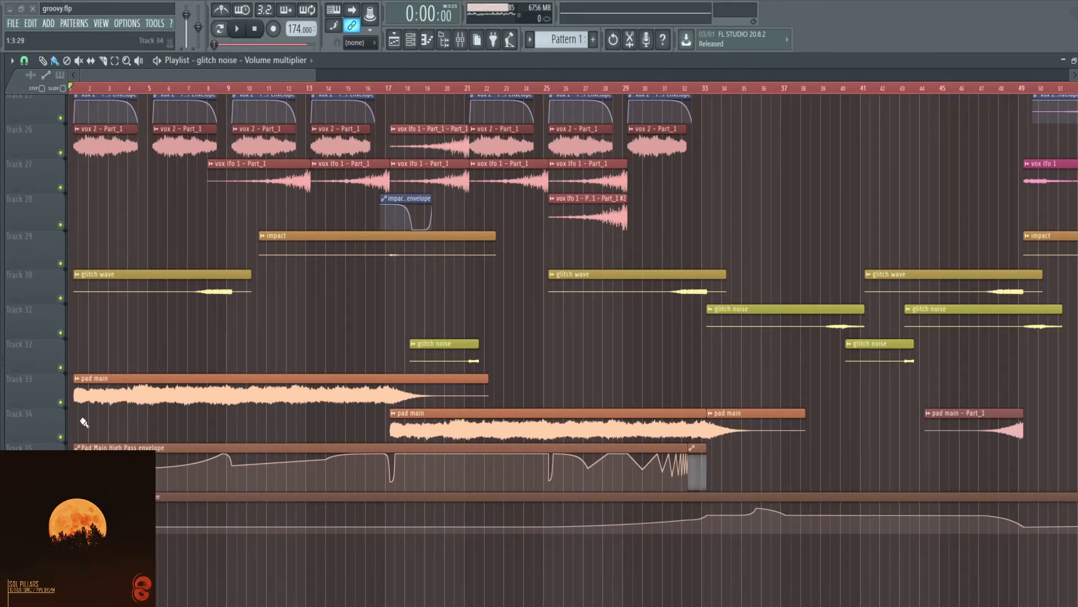
right_click(61, 402)
key("space")
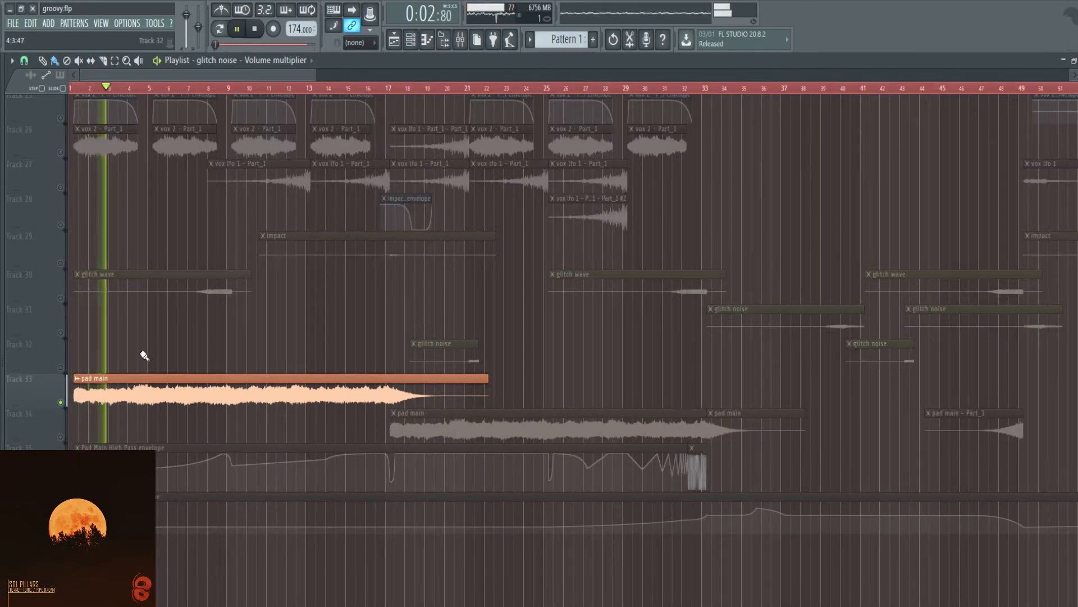
Show the mixer and select the pad main track to view its effect chain while the soloed pad plays.
key("F9")
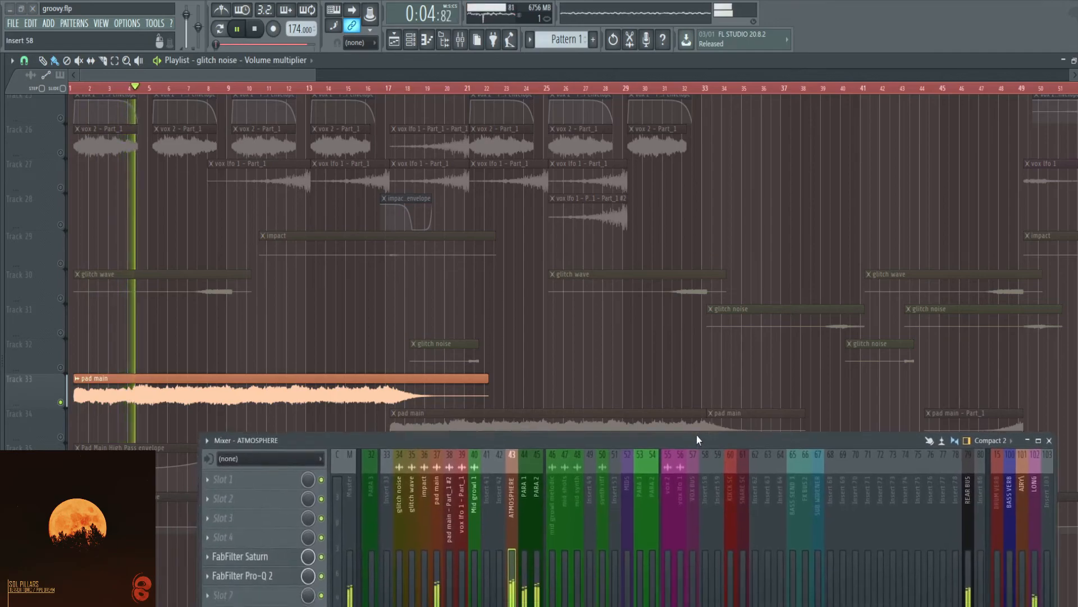
left_click(434, 490)
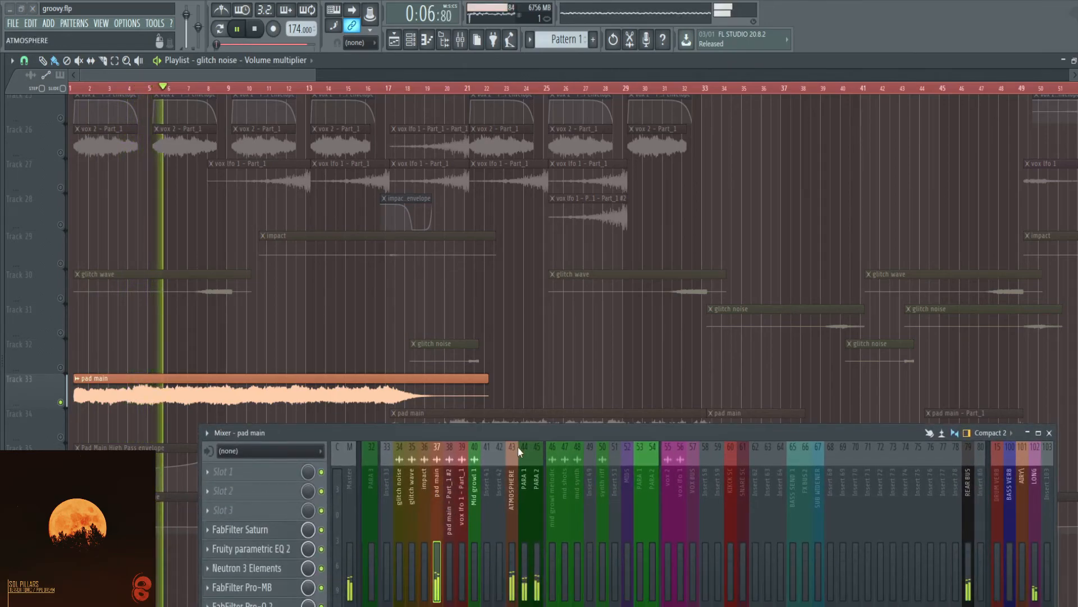
left_click_drag(519, 432, 502, 476)
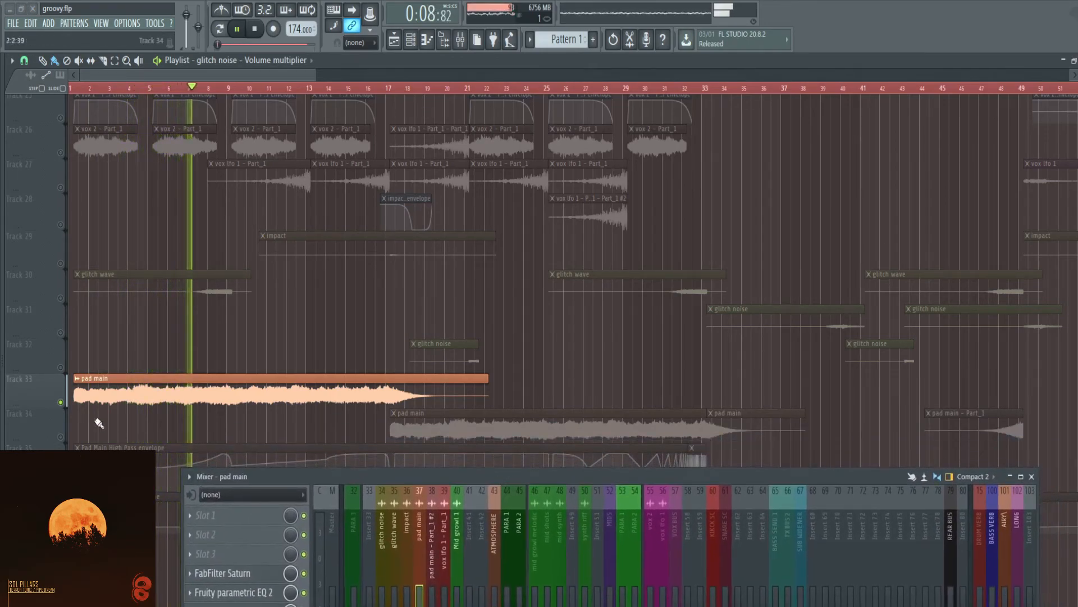
Stop playback and inspect the exciter settings of Neutron 3 Elements on the pad main mixer track.
key("space")
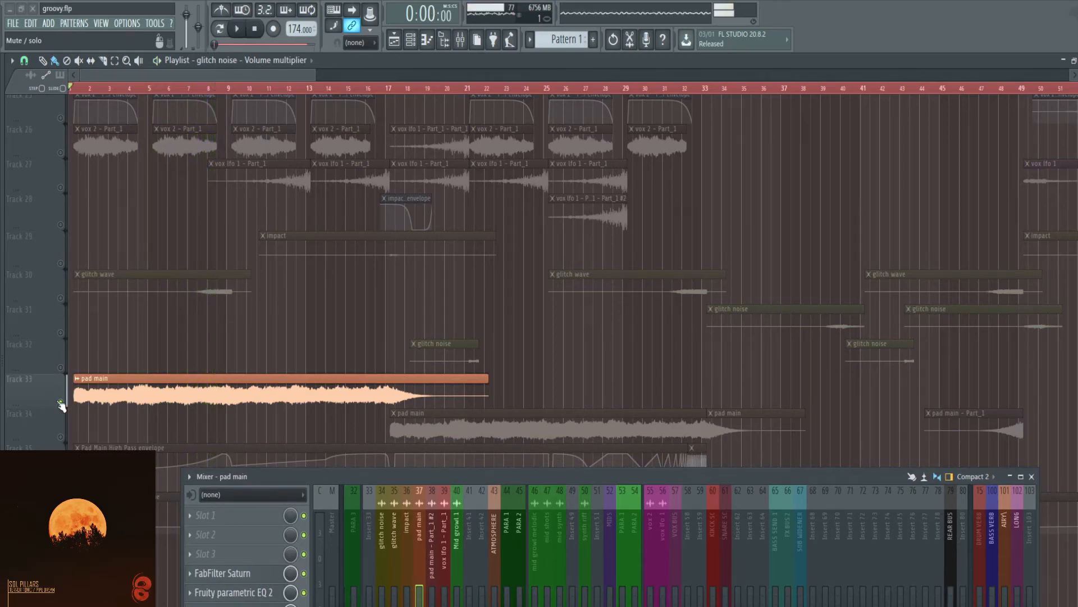
scroll(78, 404, "down", 1)
left_click_drag(401, 467, 442, 396)
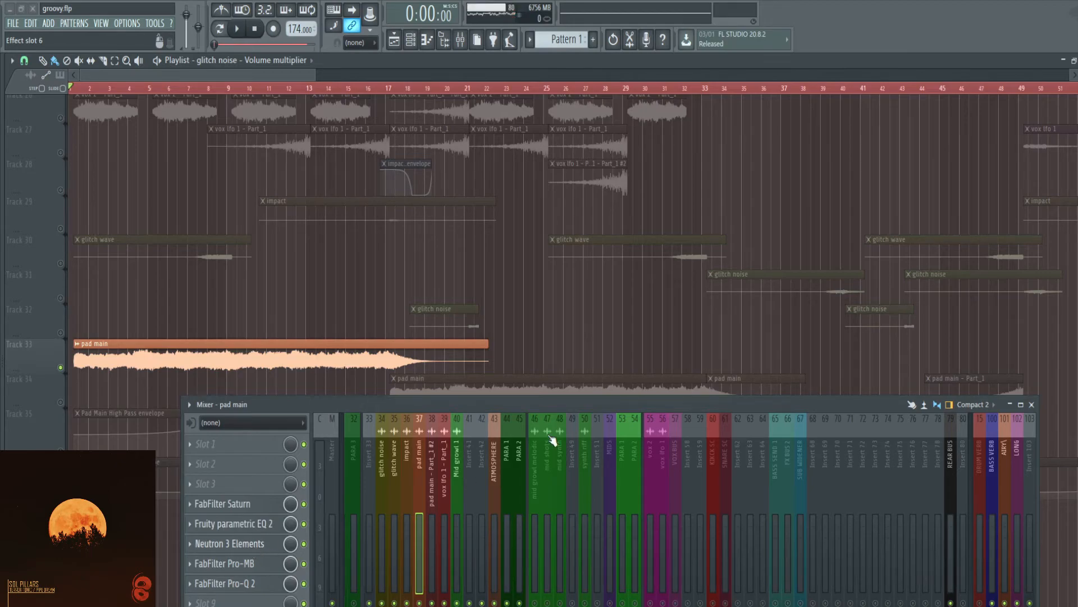
left_click_drag(546, 405, 544, 463)
left_click_drag(676, 177, 562, 109)
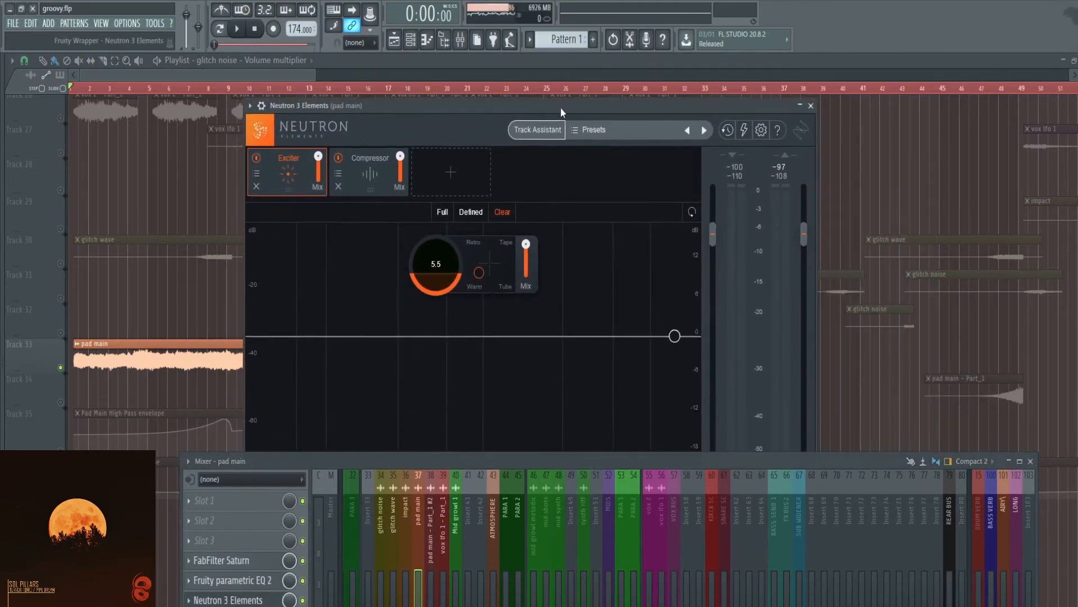
left_click(812, 108)
Open FabFilter Pro-MB on the pad main track and examine its two compression bands, playing the pad briefly.
left_click_drag(680, 461, 738, 274)
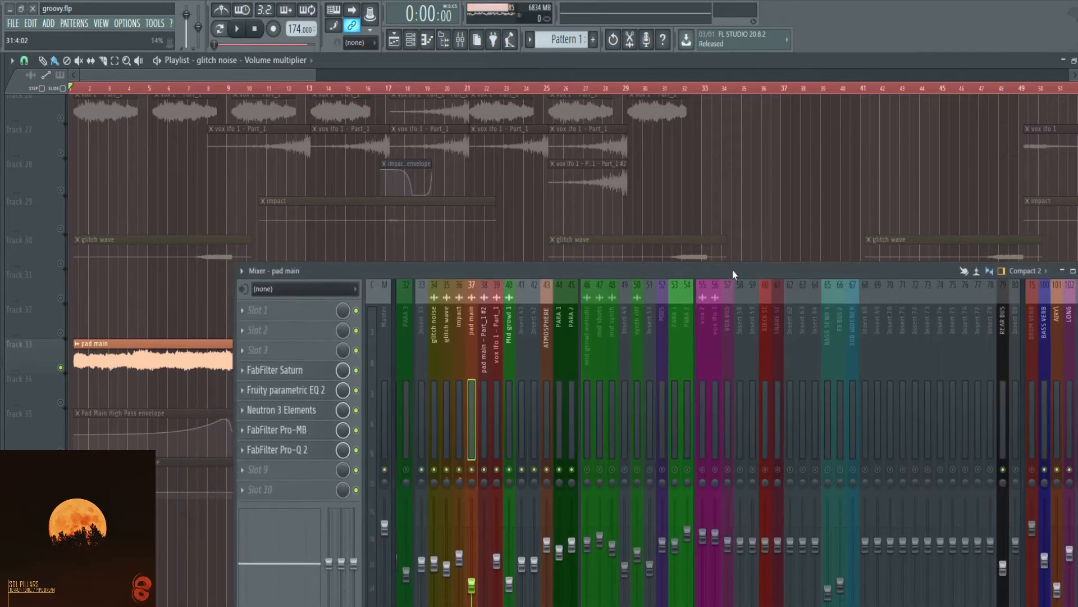
left_click(298, 433)
left_click_drag(507, 272, 551, 522)
key("space")
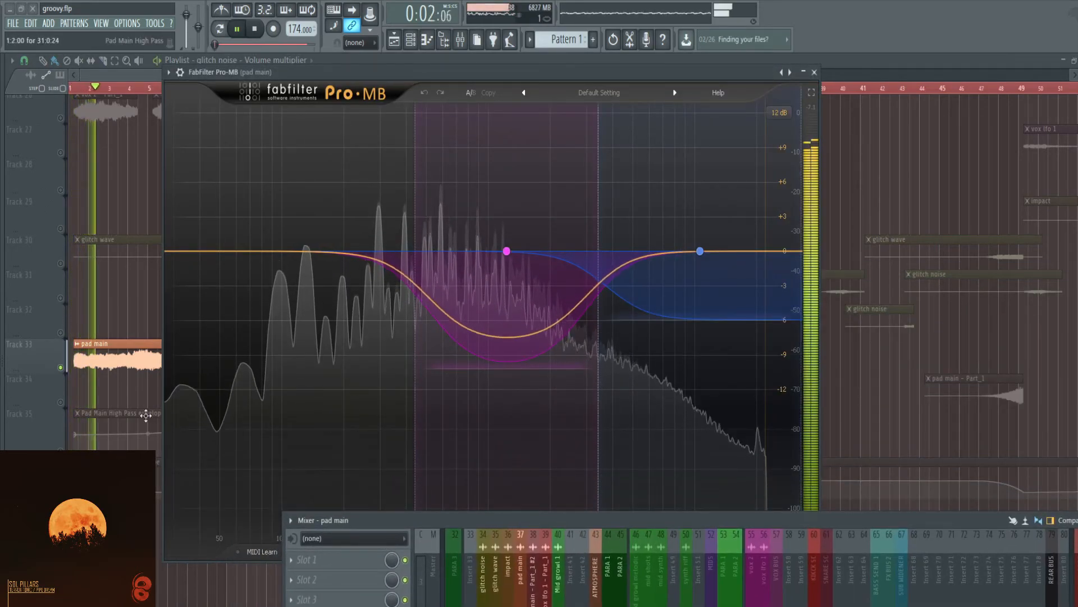
key("space")
mouse_move(575, 364)
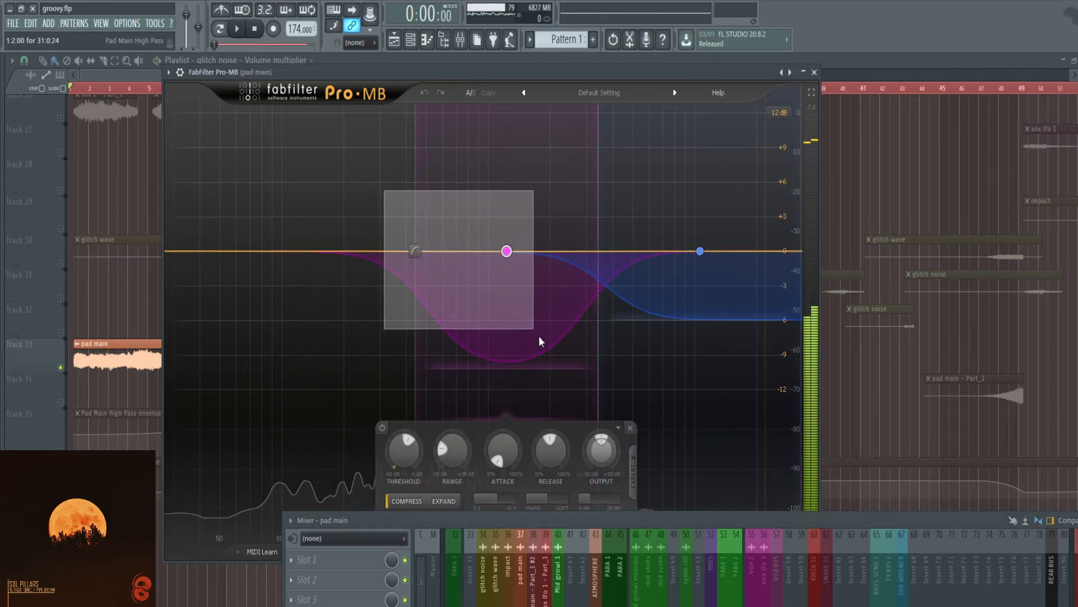
left_click_drag(373, 215, 551, 340)
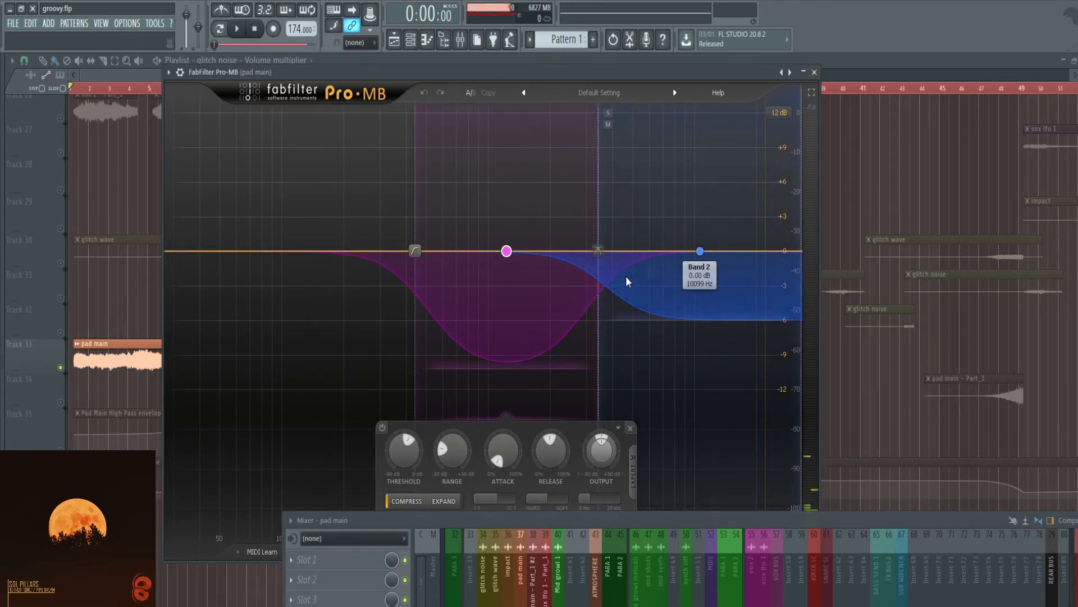
left_click_drag(294, 197, 535, 375)
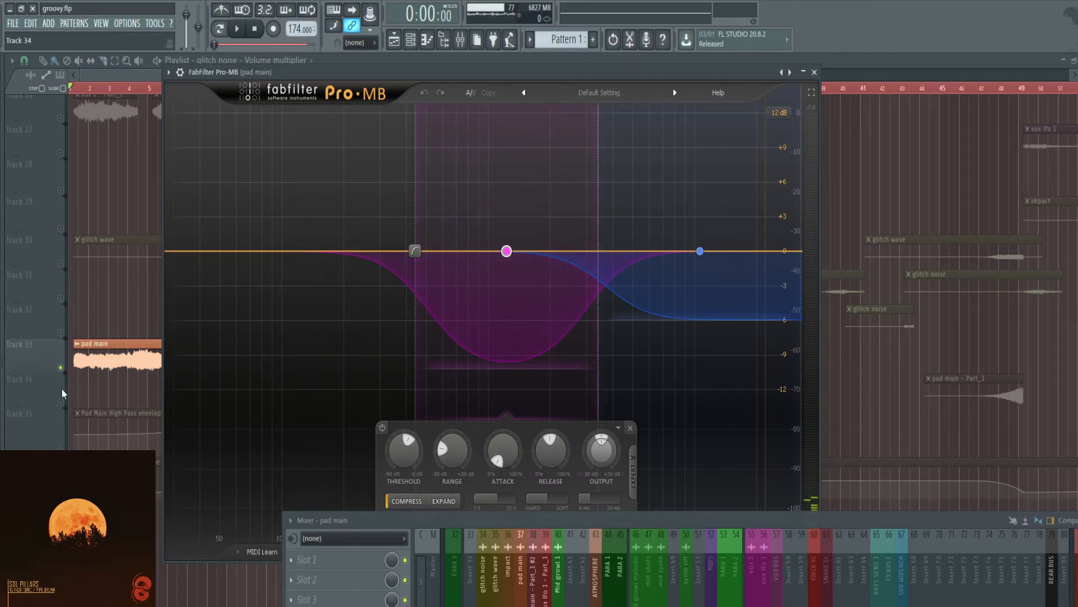
Unsolo playlist Track 33 and audition the song's opening with only the ATMOSPHERE group audible in the mixer.
right_click(63, 369)
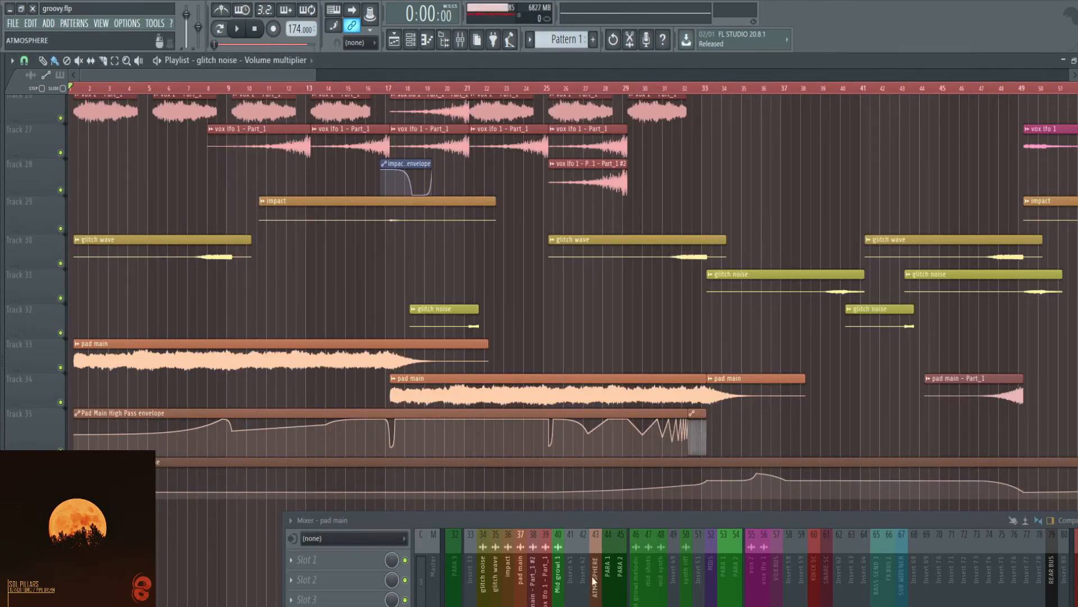
key("space")
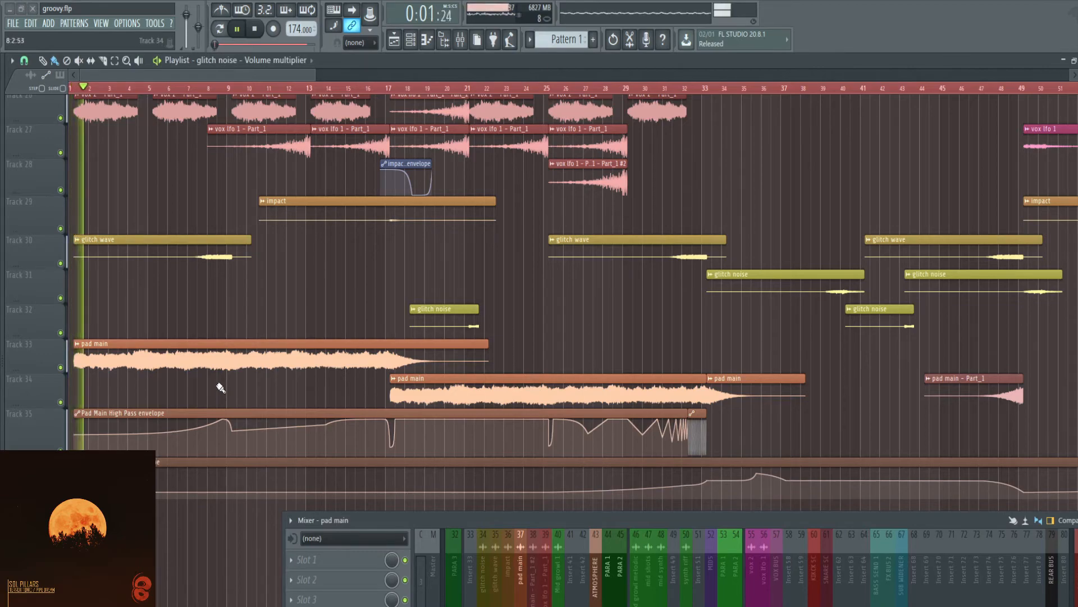
left_click_drag(682, 520, 561, 213)
left_click_drag(633, 210, 662, 279)
left_click_drag(667, 310, 685, 496)
key("space")
Isolate the vox lfo 1 - Part_1 mixer track and audition its vox clips from the song's start.
scroll(19, 255, "up", 2, "ctrl")
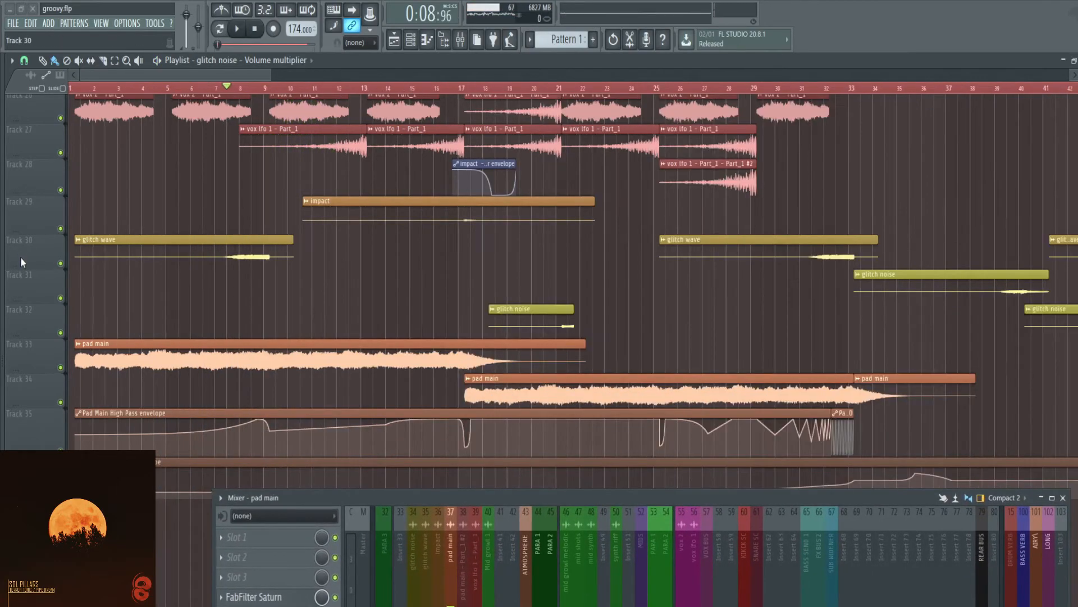
scroll(219, 331, "up", 2)
left_click_drag(535, 488, 572, 160)
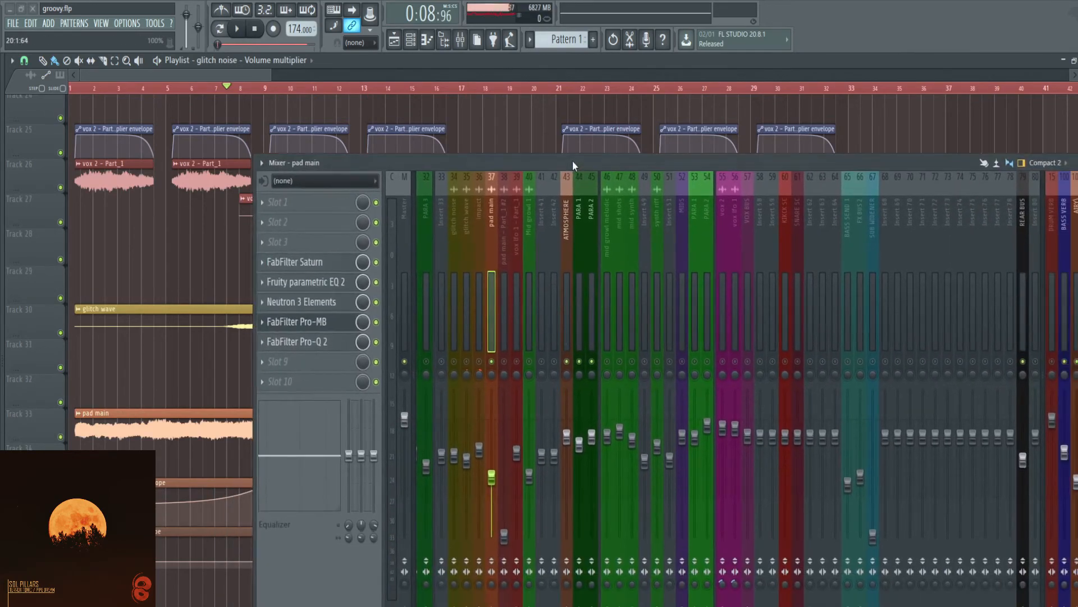
left_click(517, 363)
key("space")
key("space")
left_click(71, 87)
key("space")
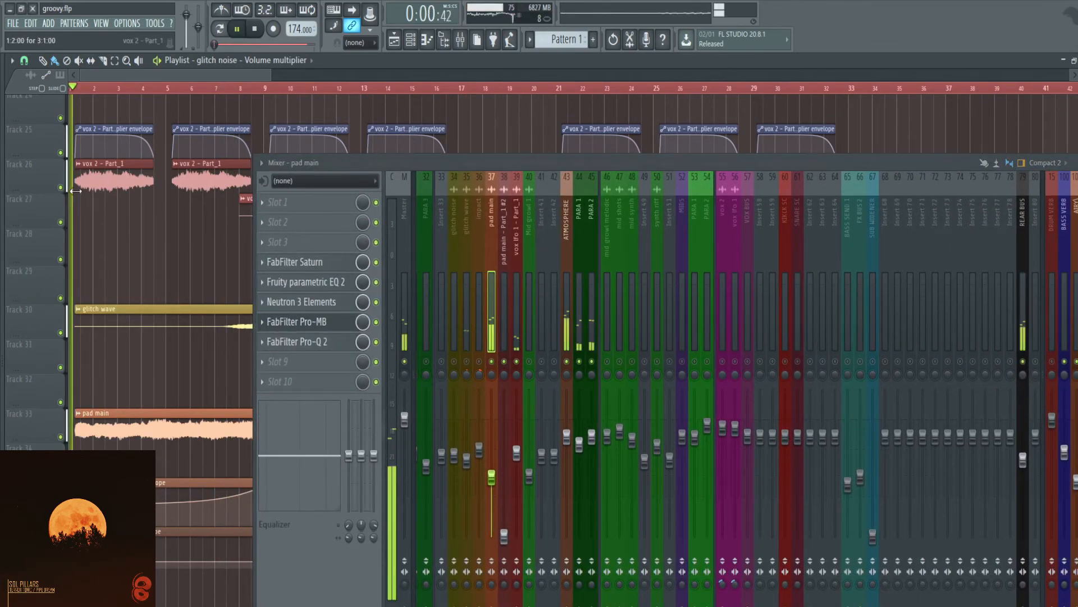
left_click(515, 227)
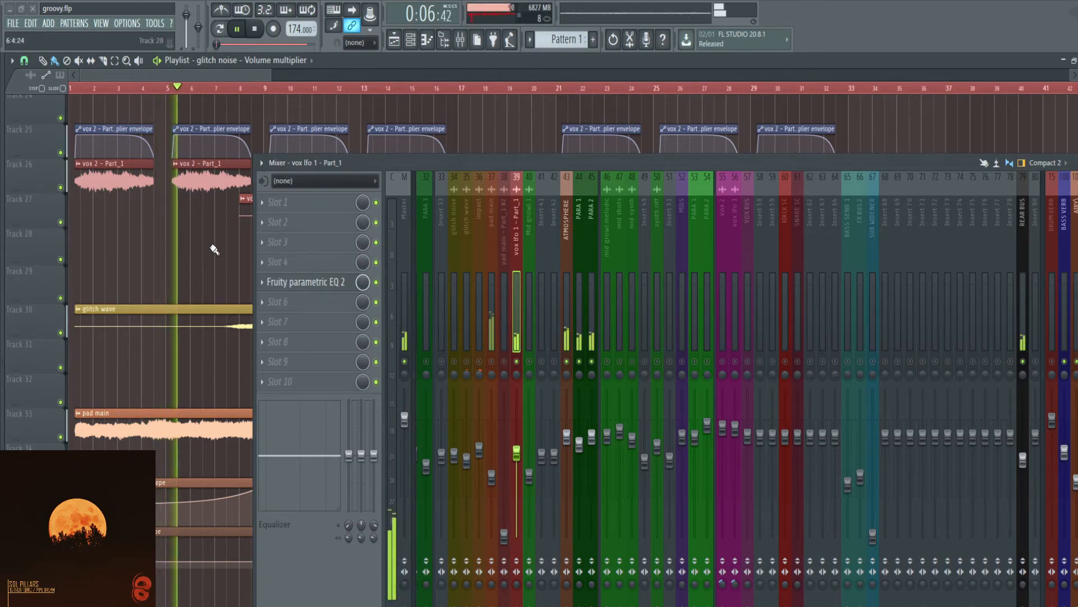
left_click_drag(699, 163, 705, 212)
key("space")
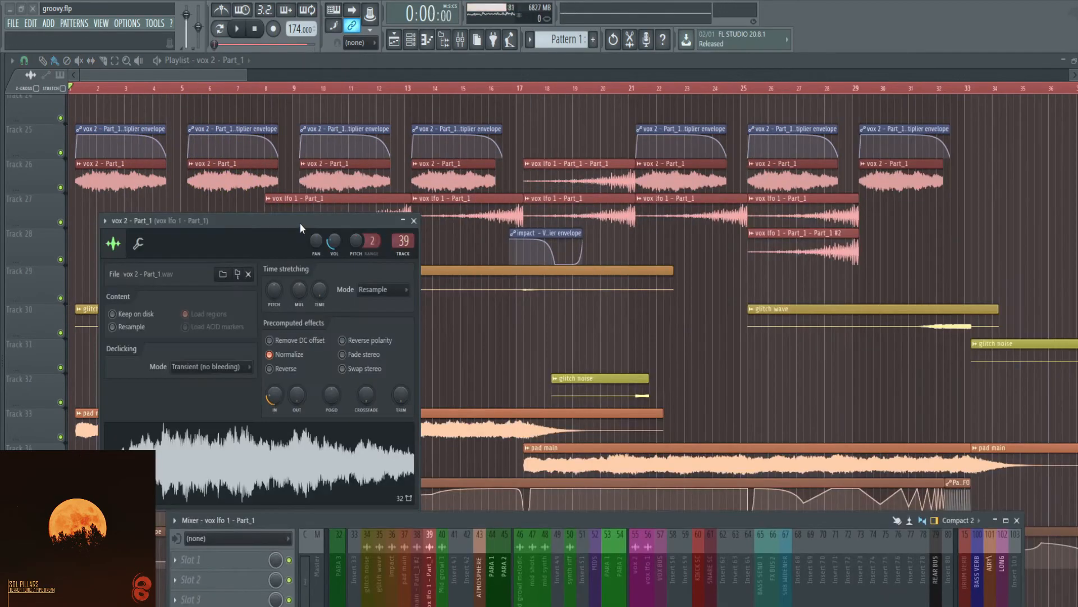
Try removing the quick fade-in from the vox 2 - Part_1 sample, restore it, and close the sample settings.
left_click_drag(300, 227, 387, 87)
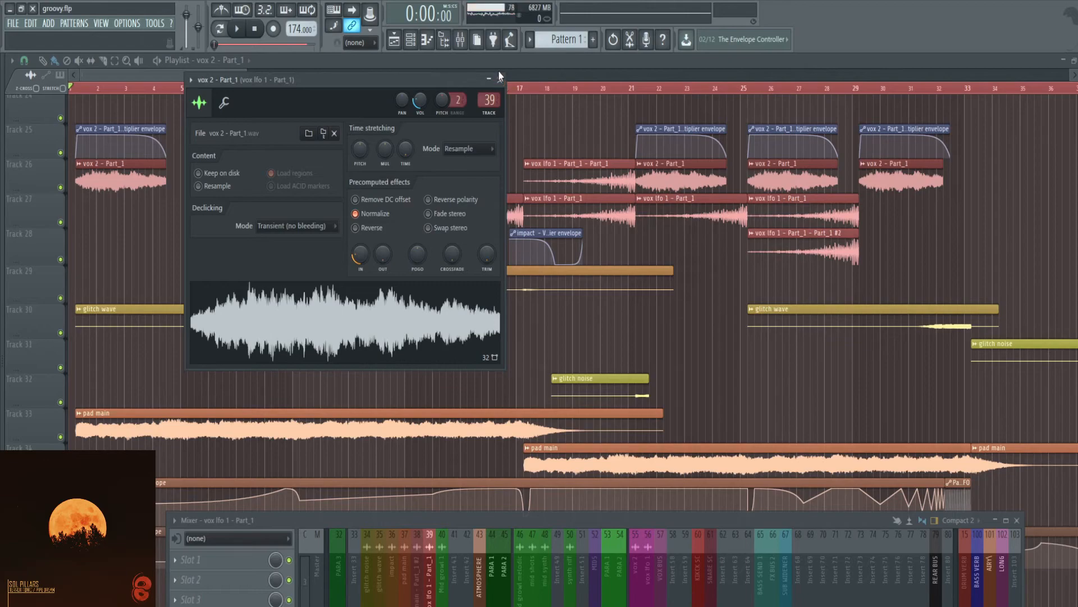
left_click_drag(416, 86, 719, 100)
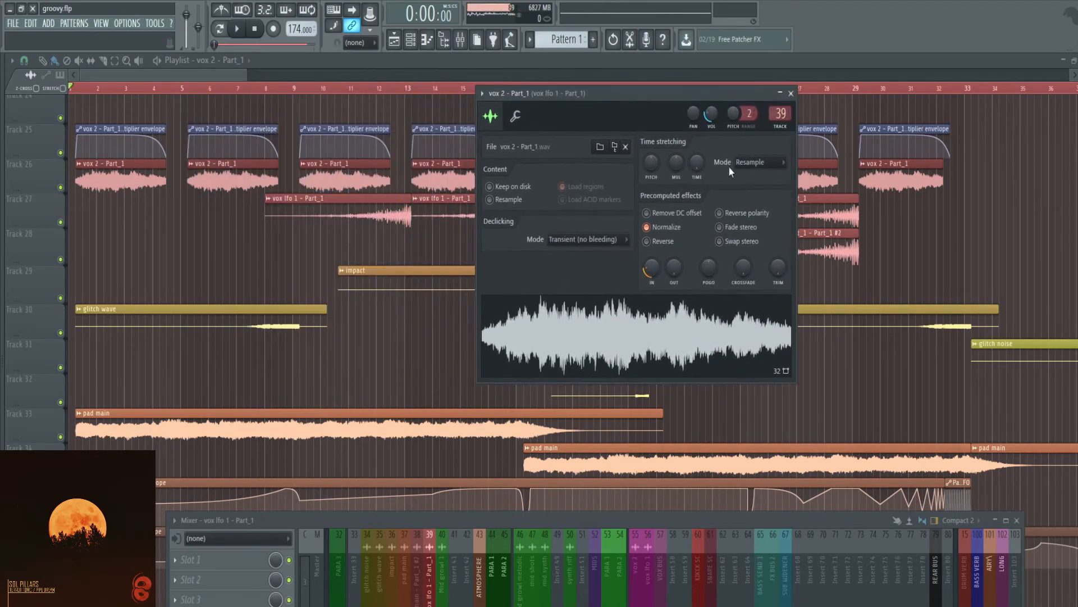
mouse_move(655, 268)
left_mouse_down()
mouse_move(655, 292)
mouse_move(655, 273)
left_mouse_up()
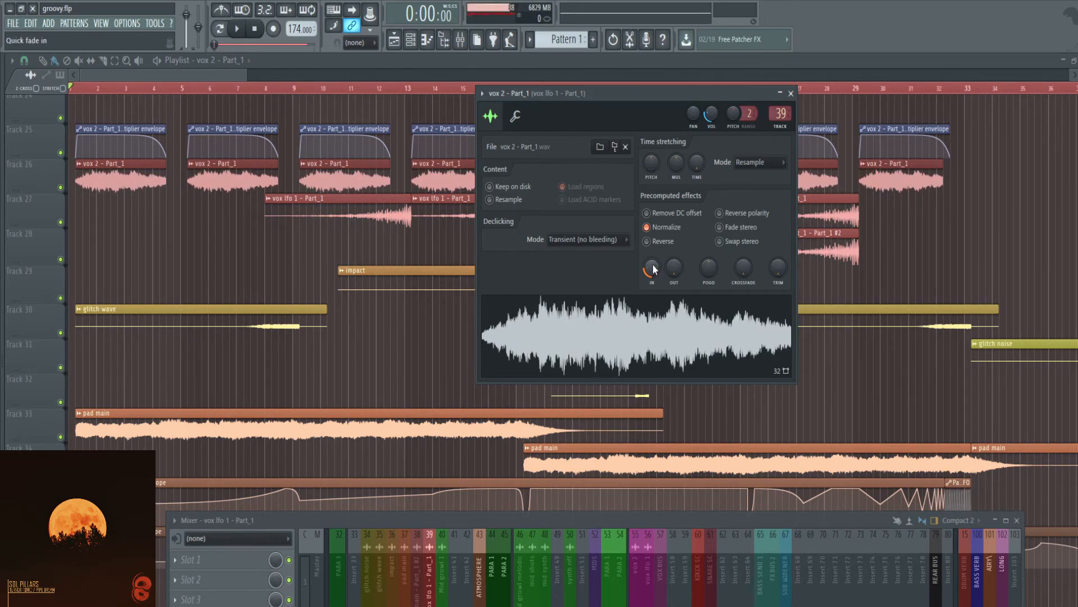
left_click_drag(652, 268, 652, 292)
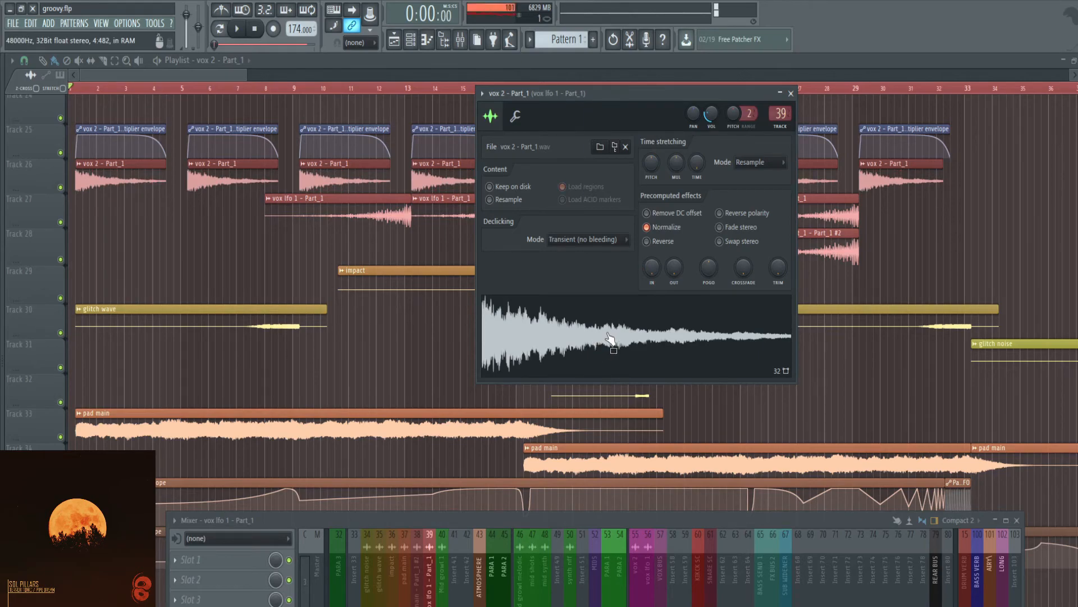
left_click_drag(652, 267, 652, 247)
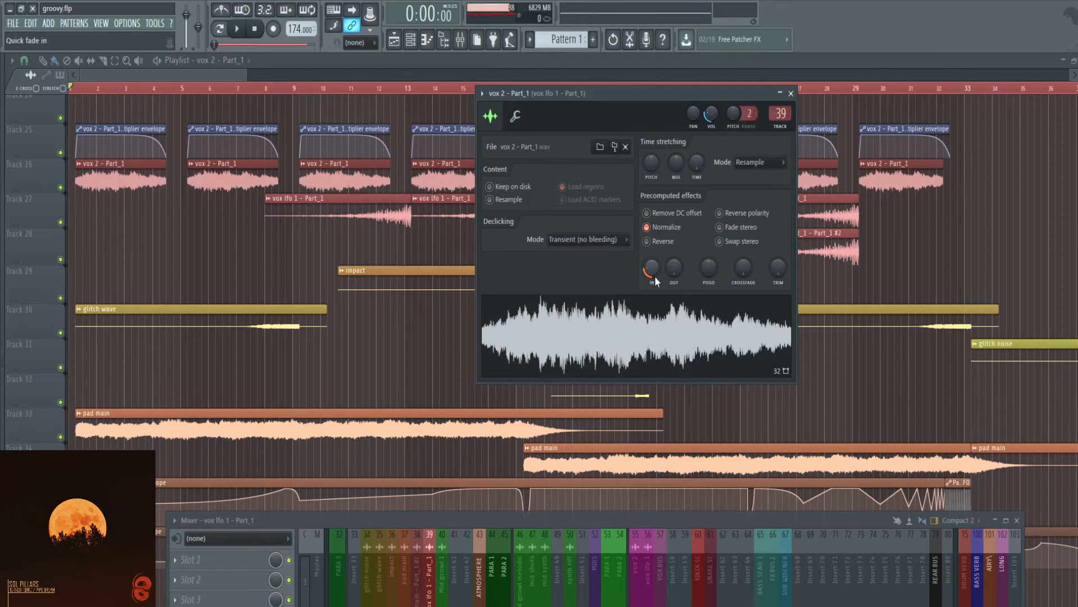
left_click(791, 93)
View the effect chains of the ATMOSPHERE track and its parallel tracks PARA 1 and PARA 2 in the mixer.
left_click_drag(682, 516, 682, 160)
key("space")
left_click(480, 232)
scroll(647, 241, "down", 4)
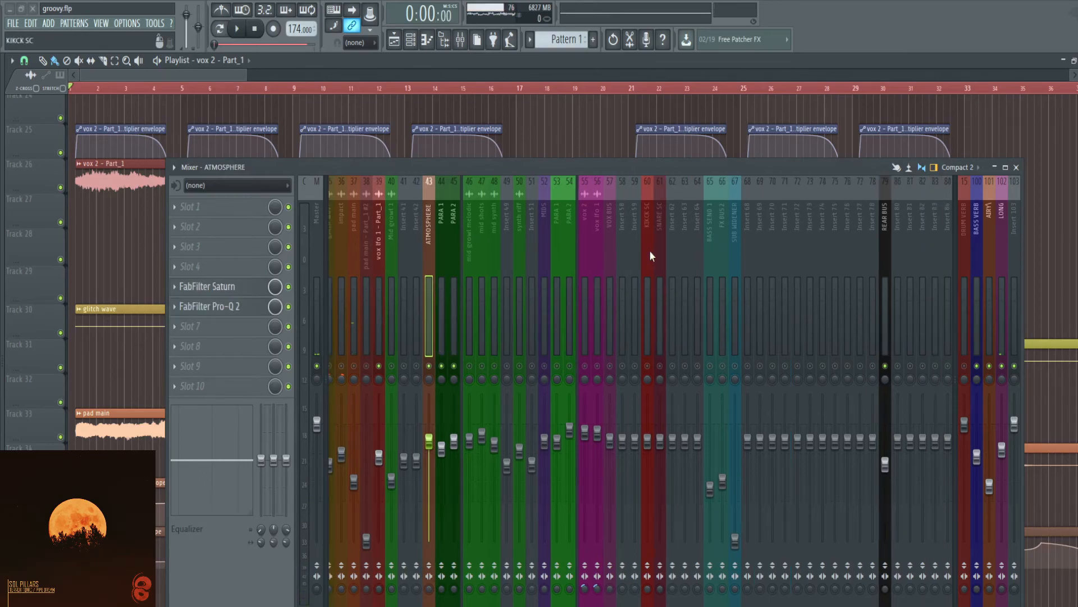
left_click_drag(634, 166, 629, 91)
left_click(436, 144)
left_click(450, 146)
left_click(436, 144)
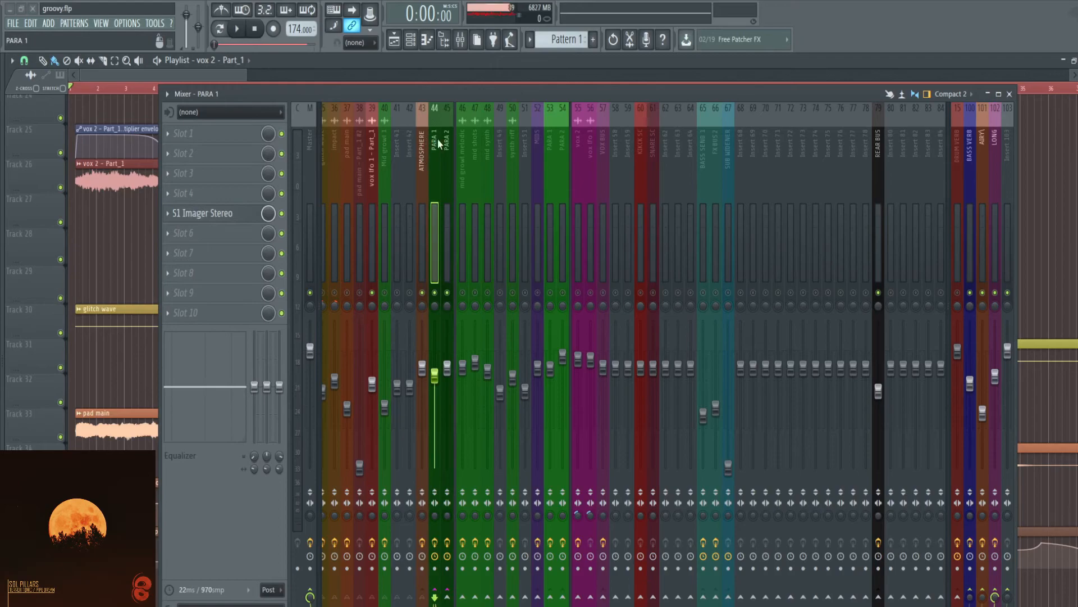
Select the LONG send track and inspect its MConvolutionEZ reverb settings.
left_click(994, 158)
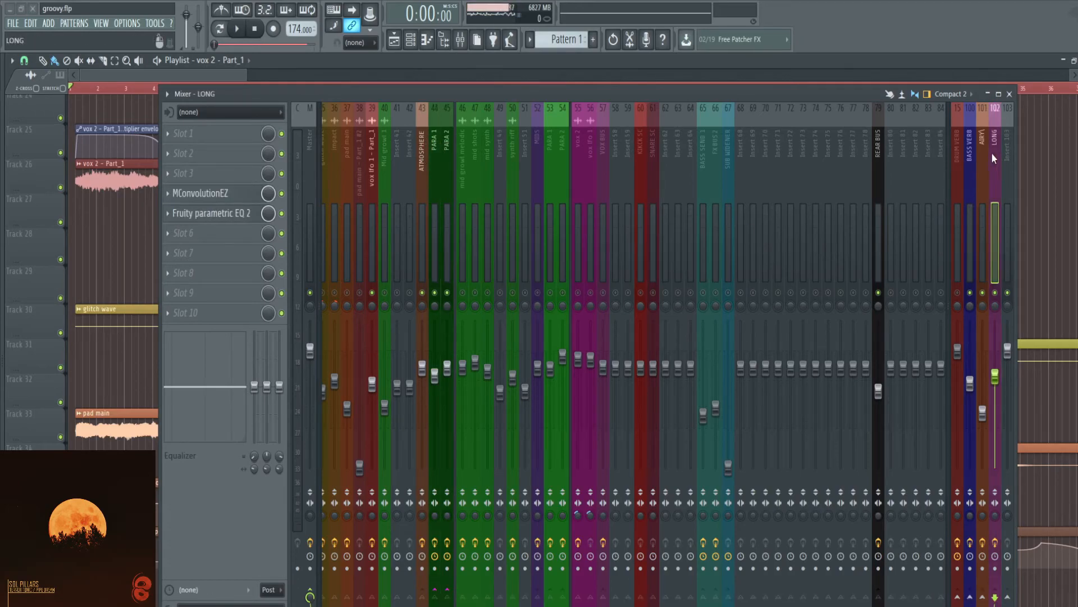
left_click_drag(457, 94, 791, 376)
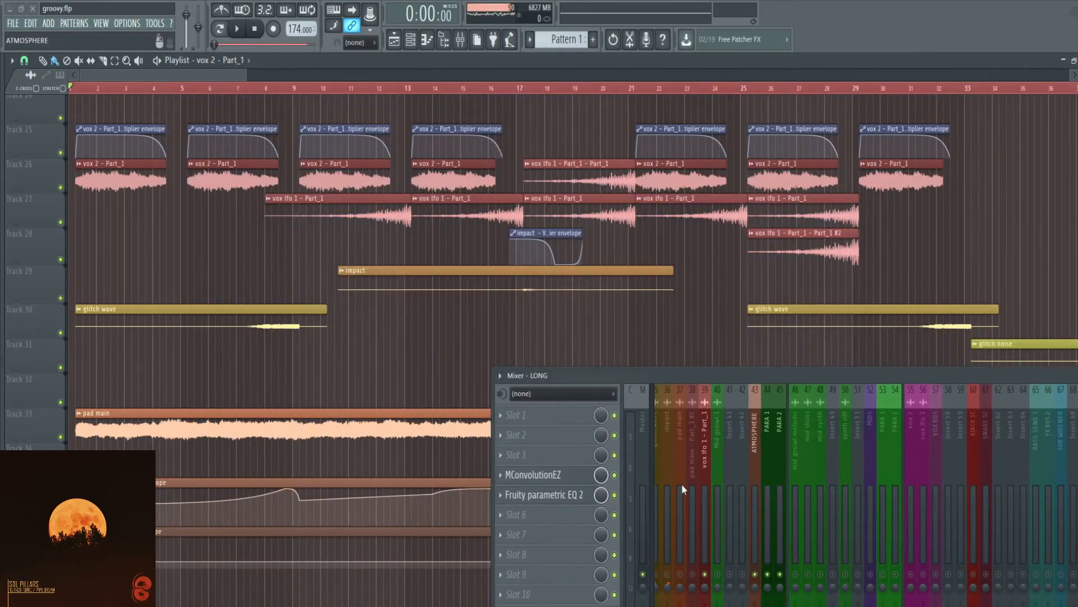
left_click(543, 482)
left_click_drag(474, 184, 280, 107)
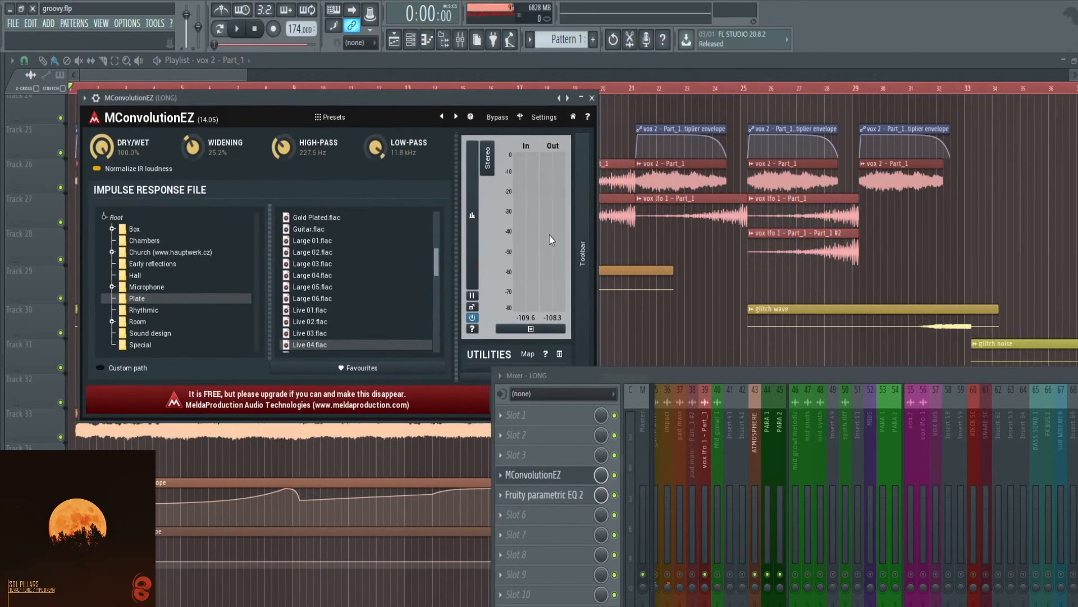
left_click(592, 98)
Play the opening again while watching the levels of the atmosphere and parallel mixer tracks, and stop playback.
left_click_drag(832, 373, 516, 160)
left_click_drag(446, 160, 547, 234)
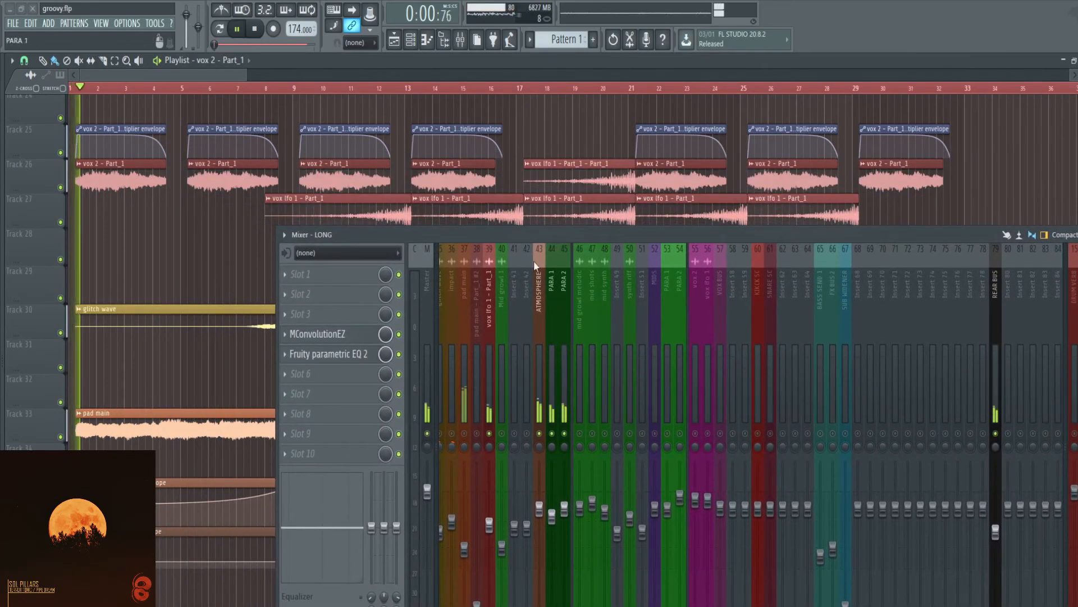
scroll(188, 337, "down", 4)
scroll(181, 340, "up", 5)
key("space")
left_click_drag(499, 232, 464, 103)
scroll(526, 219, "up", 3)
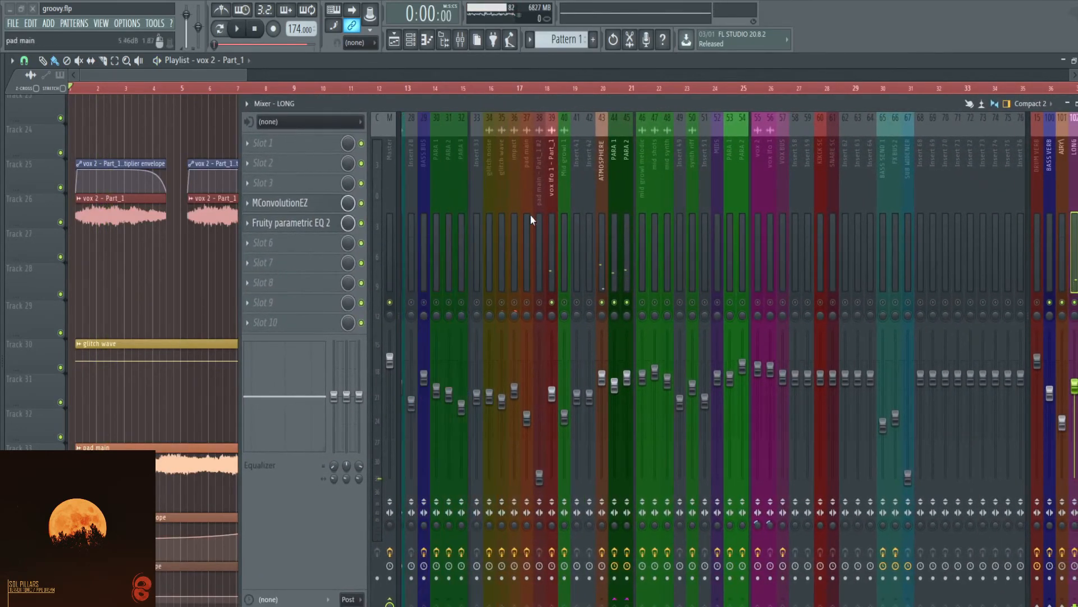
Solo the glitch wave mixer track and audition its clip leading up to about bar 9.
left_click(602, 156)
left_click_drag(601, 106, 440, 524)
scroll(397, 323, "down", 4)
scroll(186, 259, "up", 2)
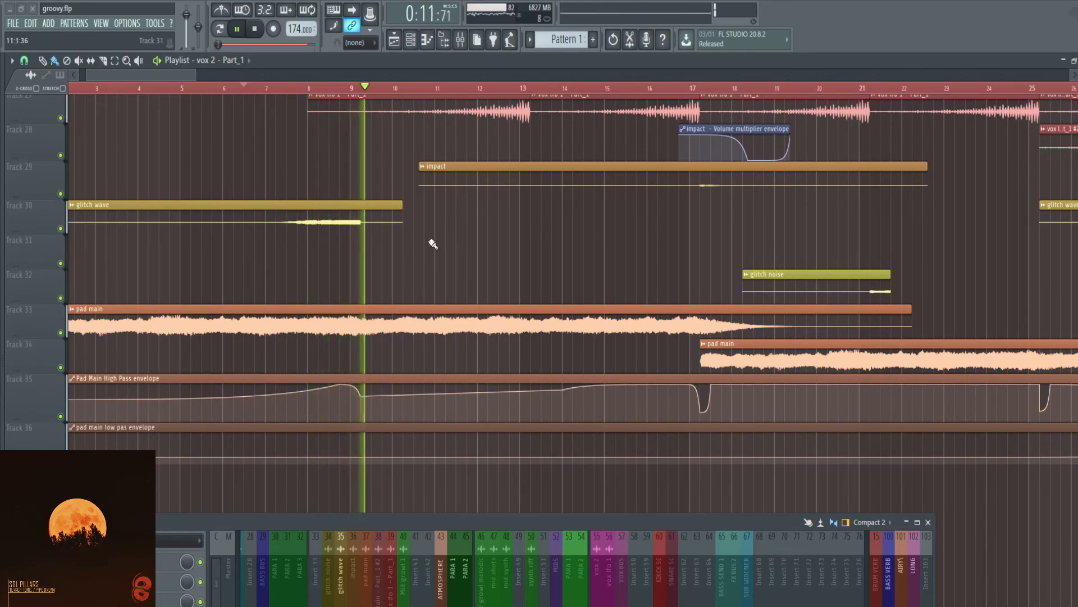
scroll(635, 216, "down", 2)
key("space")
Solo the impact mixer track, audition the impact clip around bar 17, and stop playback.
scroll(635, 216, "up", 2)
scroll(479, 447, "up", 1)
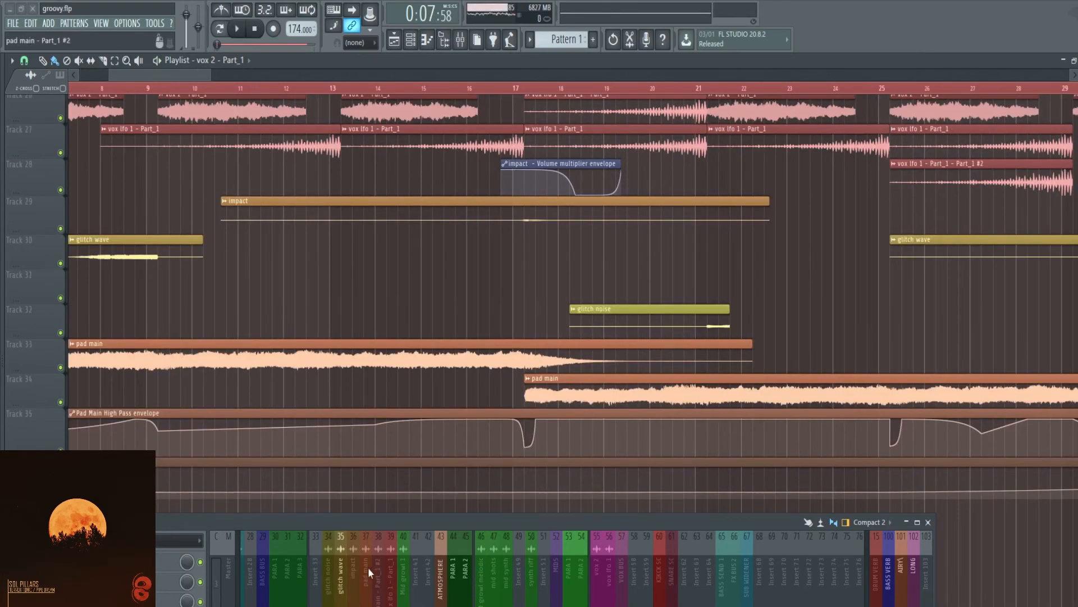
left_click(510, 89)
key("space")
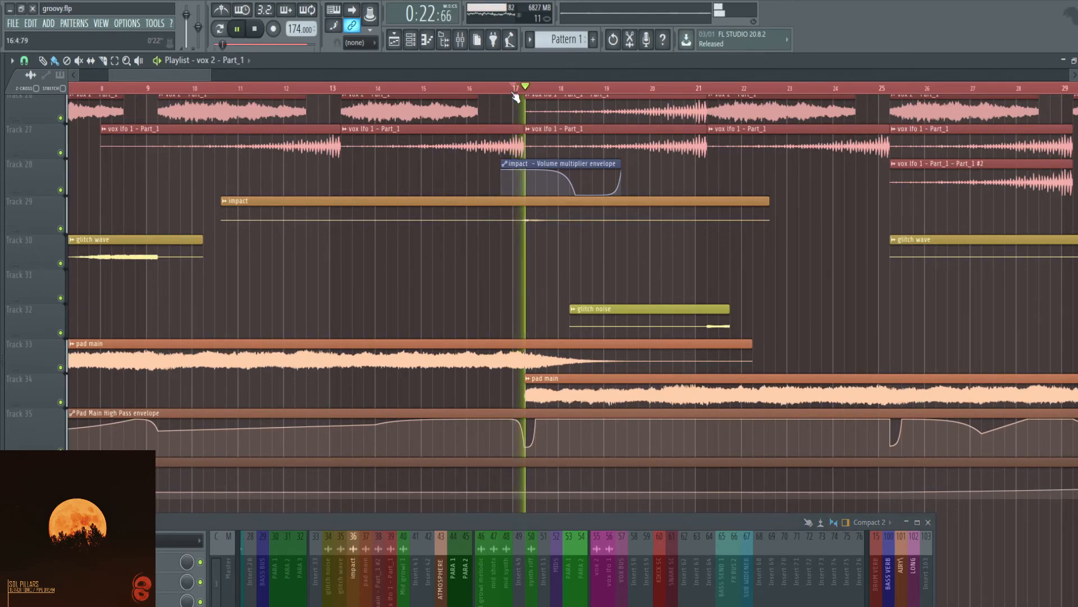
scroll(629, 283, "down", 3)
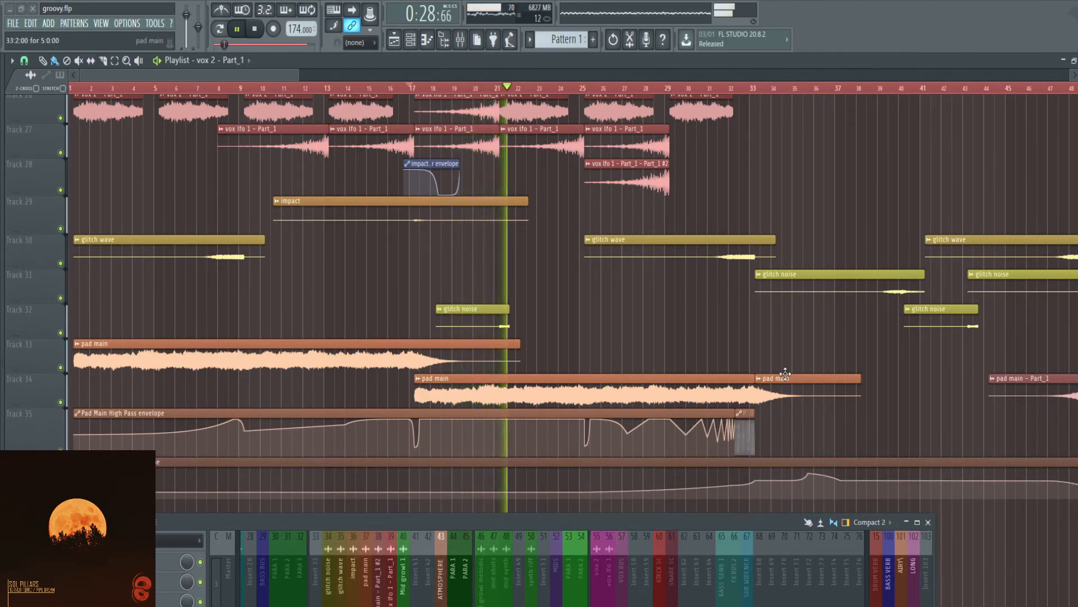
scroll(785, 374, "up", 3)
key("space")
Solo the glitch noise mixer track, audition its clip around bar 21, and look over the glitch clips in the arrangement.
scroll(315, 344, "down", 1)
scroll(284, 172, "up", 2)
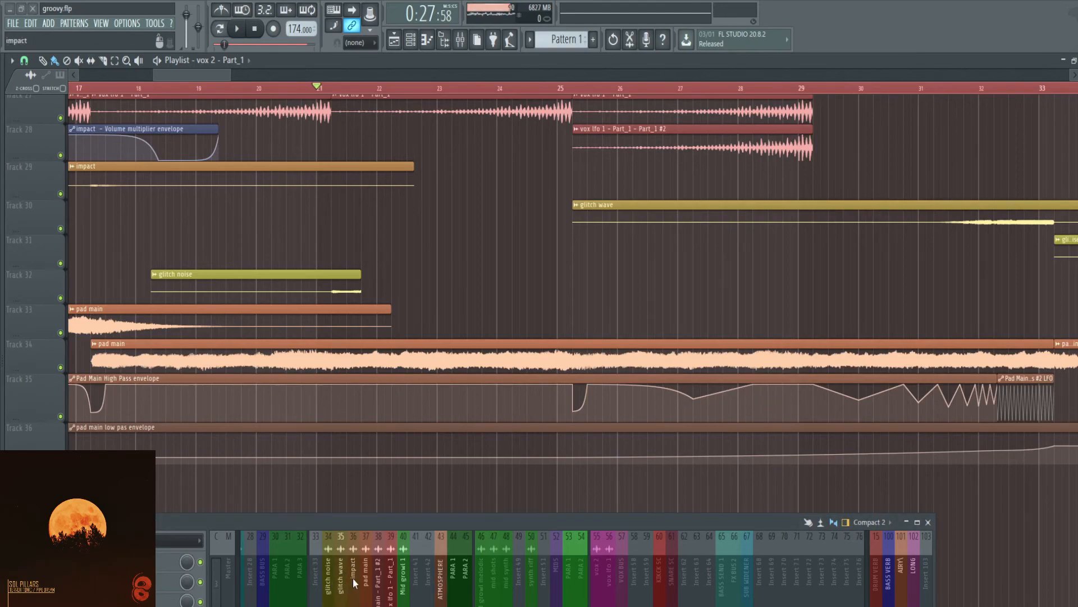
left_click(330, 579)
key("s")
key("space")
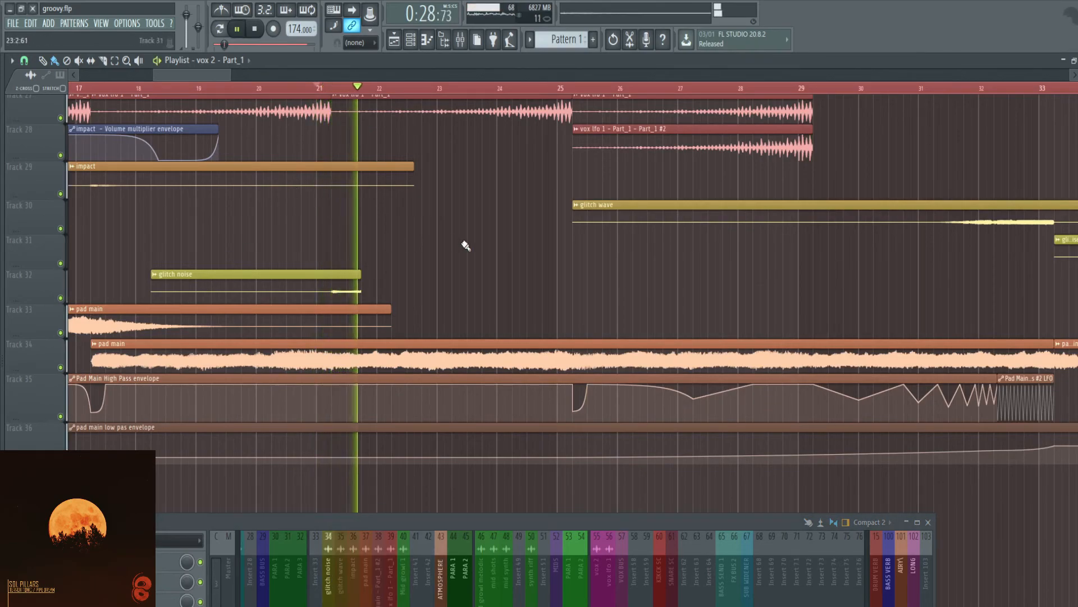
scroll(469, 252, "down", 3)
key("space")
scroll(474, 262, "down", 2)
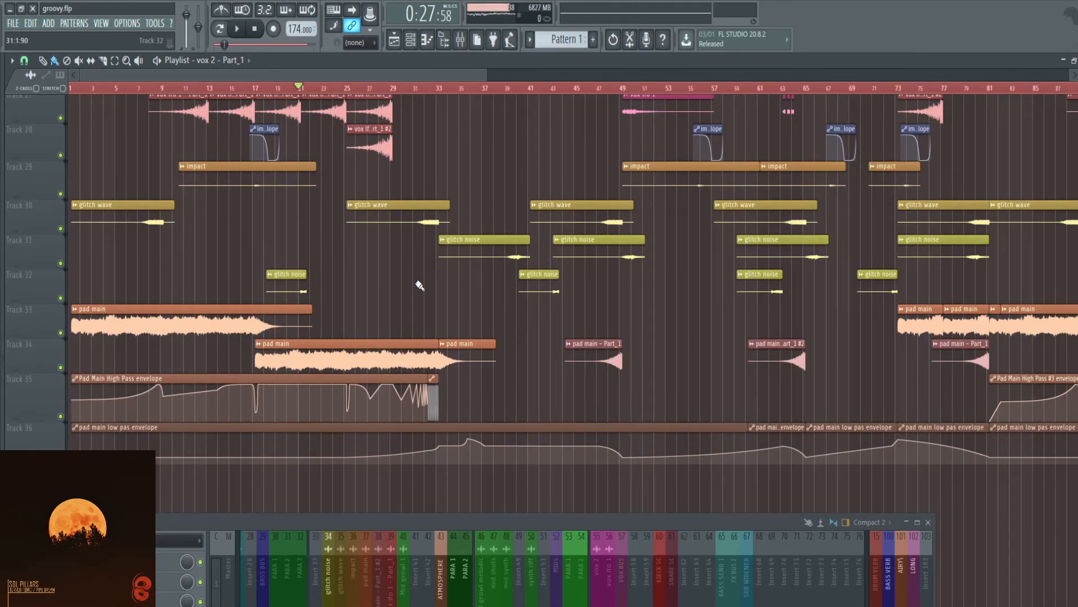
scroll(371, 287, "up", 4)
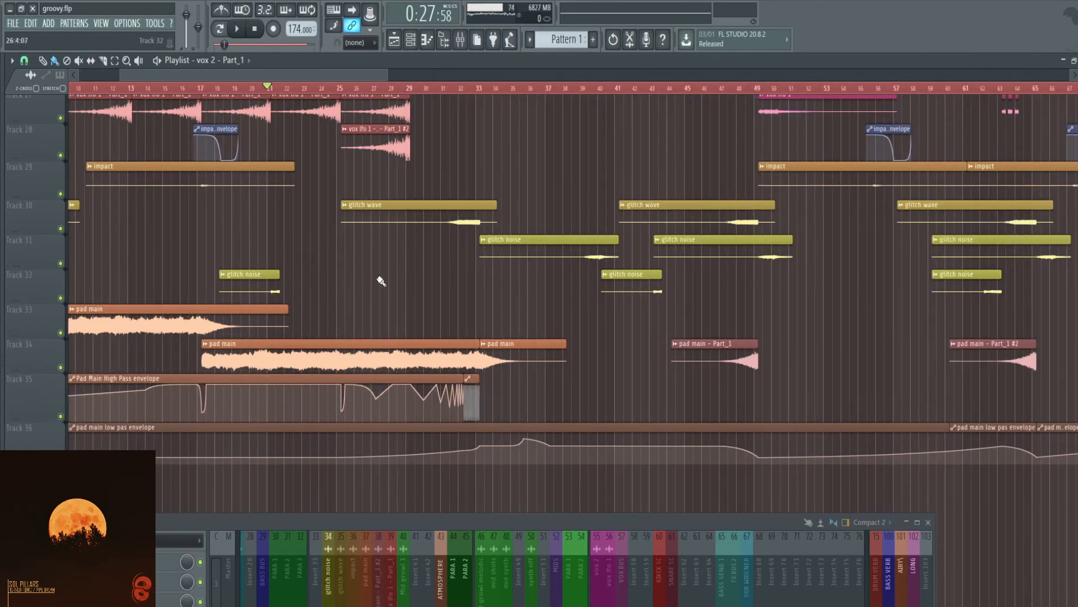
Solo the playlist track with the vox lfo 1 - Part_1 clips, select its mixer track, and audition the build-up towards bar 13.
scroll(233, 282, "up", 3)
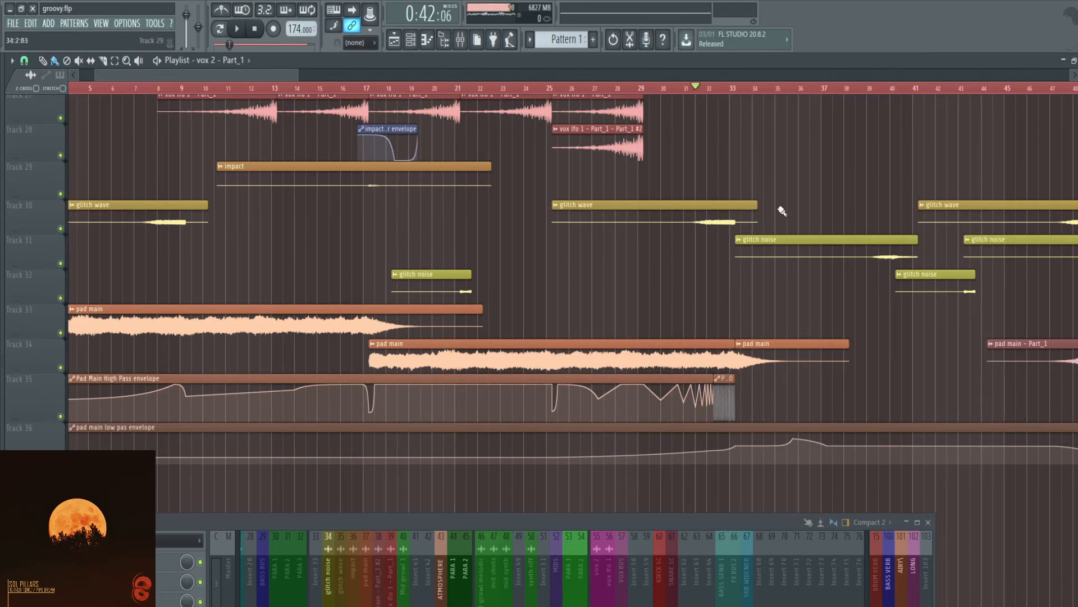
key("space")
scroll(721, 326, "up", 2)
scroll(704, 356, "up", 3)
key("space")
scroll(530, 358, "down", 3)
scroll(123, 295, "up", 4)
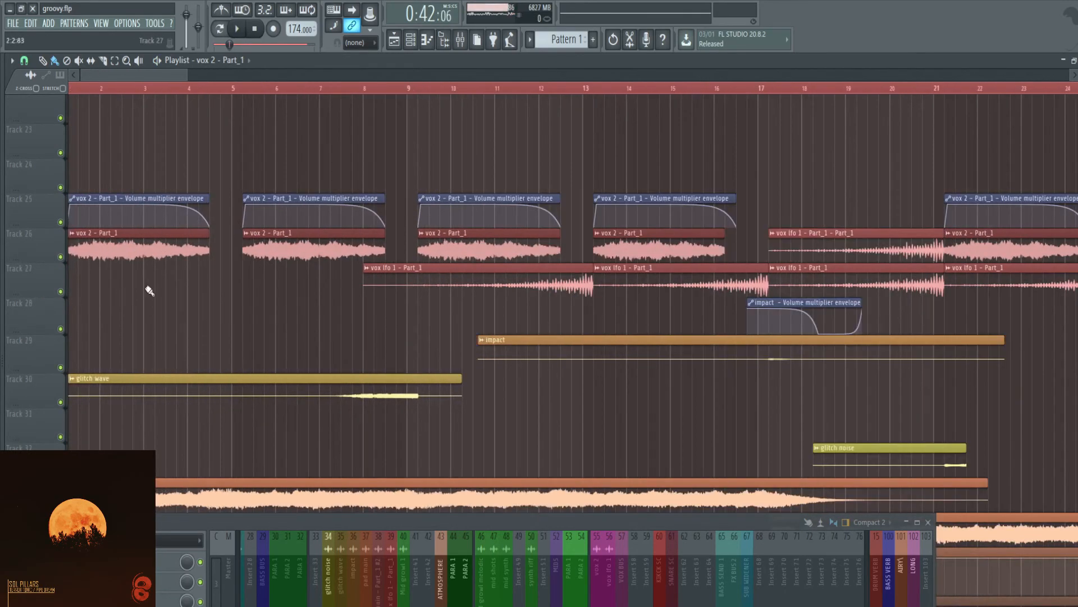
scroll(551, 201, "up", 2)
right_click(60, 292)
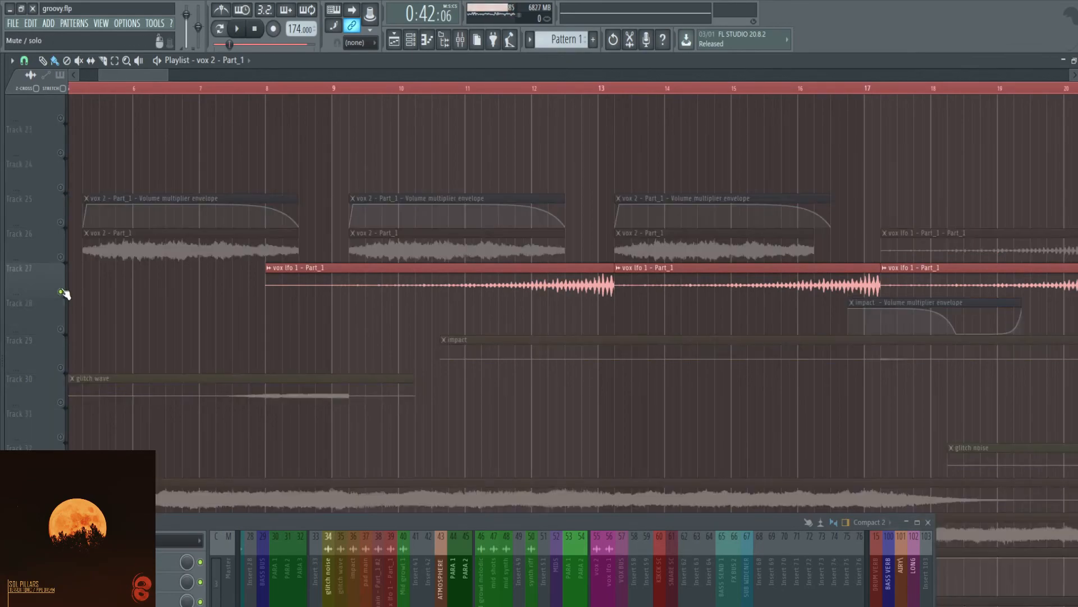
left_click(391, 570)
key("space")
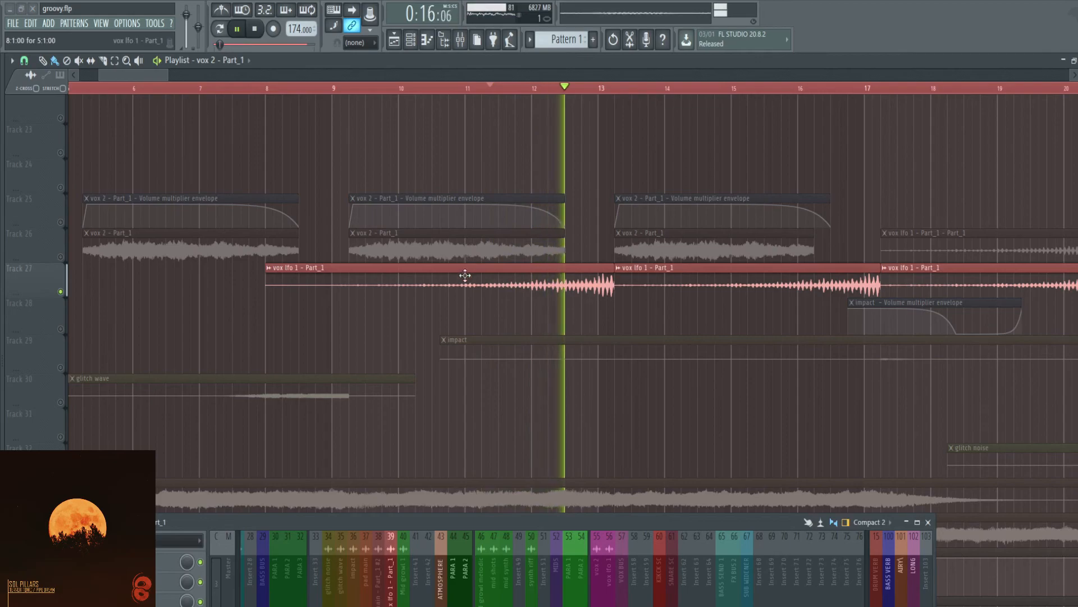
key("space")
Turn off Reverse for the vox lfo 1 - Part_1 sample and play it unreversed.
double_click(512, 281)
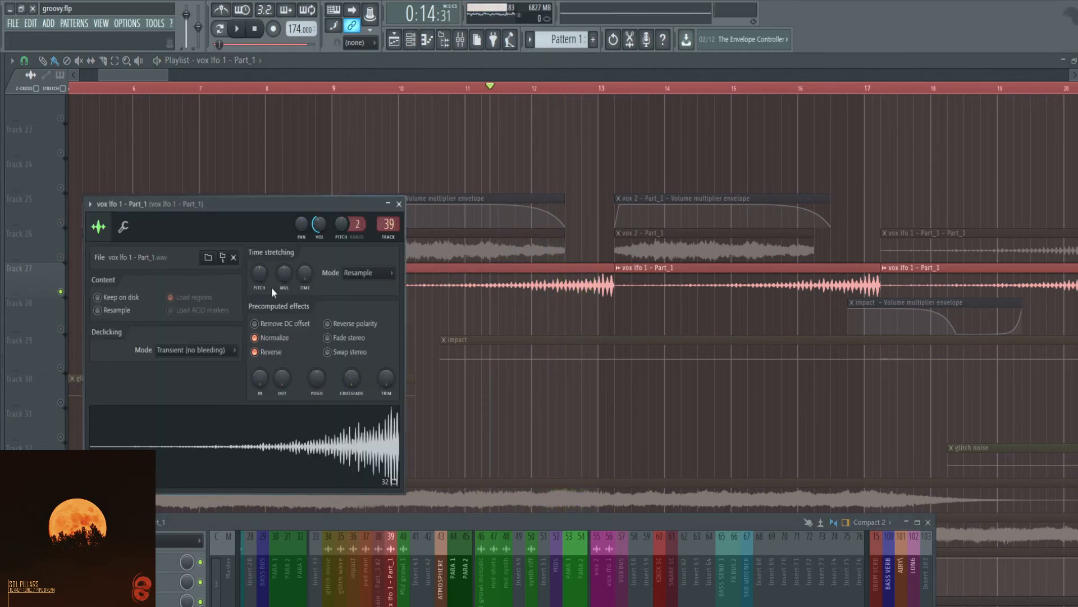
left_click_drag(282, 203, 678, 98)
left_click(666, 248)
left_click(658, 250)
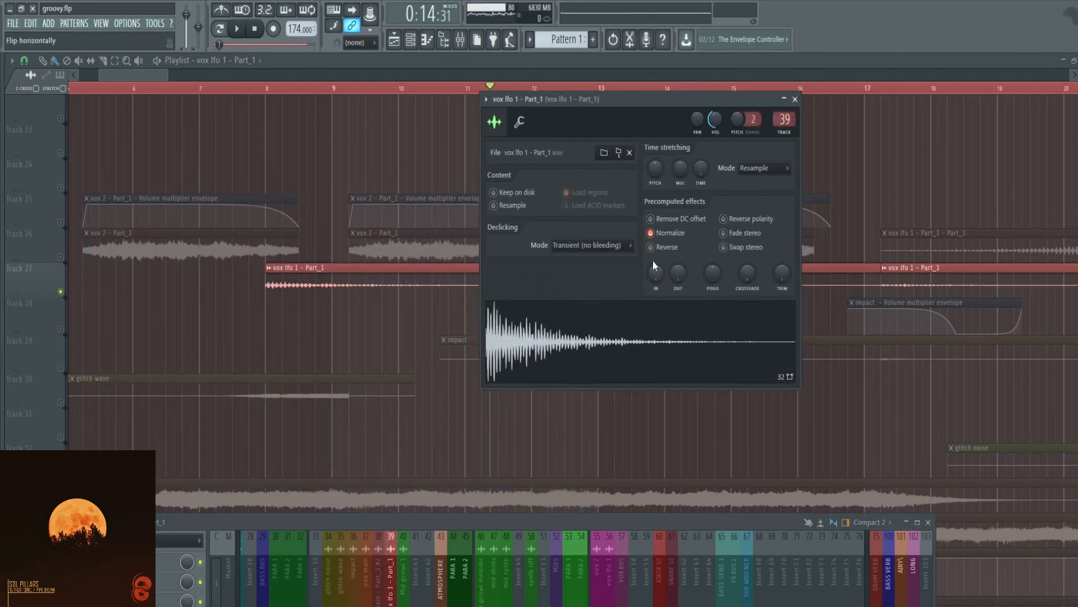
key("space")
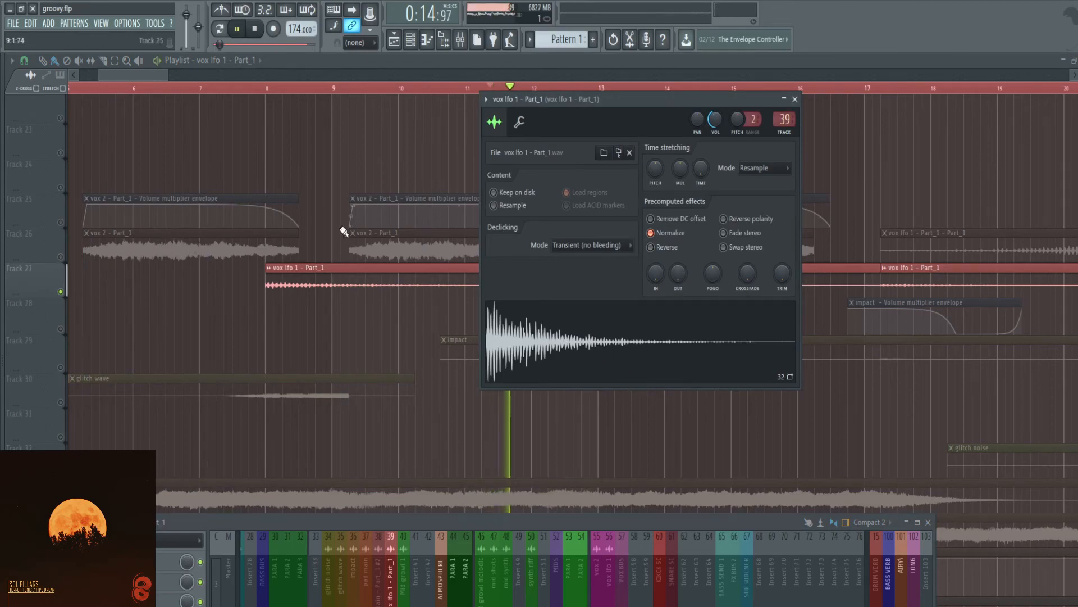
left_click_drag(666, 100, 606, 474)
key("space")
Open the vox 2 - Part_1 sample settings, solo its playlist track, audition it, and close the settings.
double_click(424, 238)
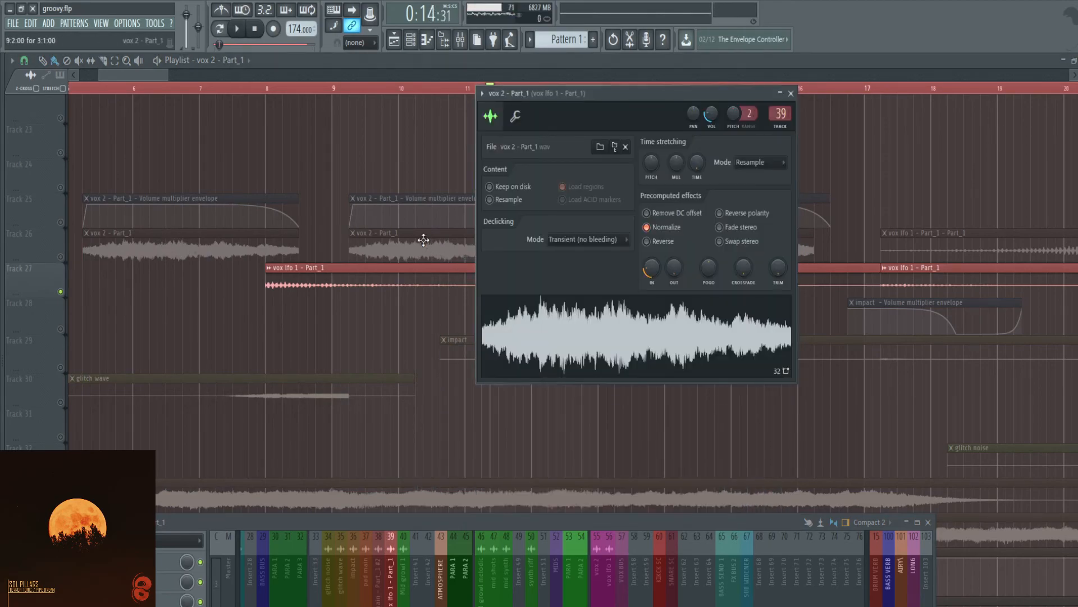
double_click(84, 256)
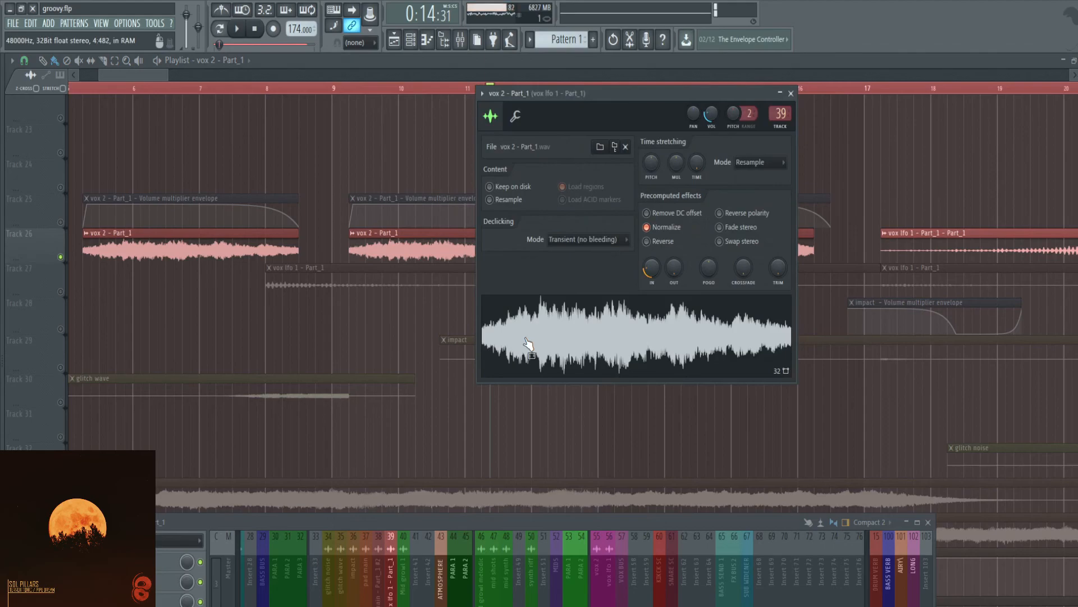
left_click(792, 94)
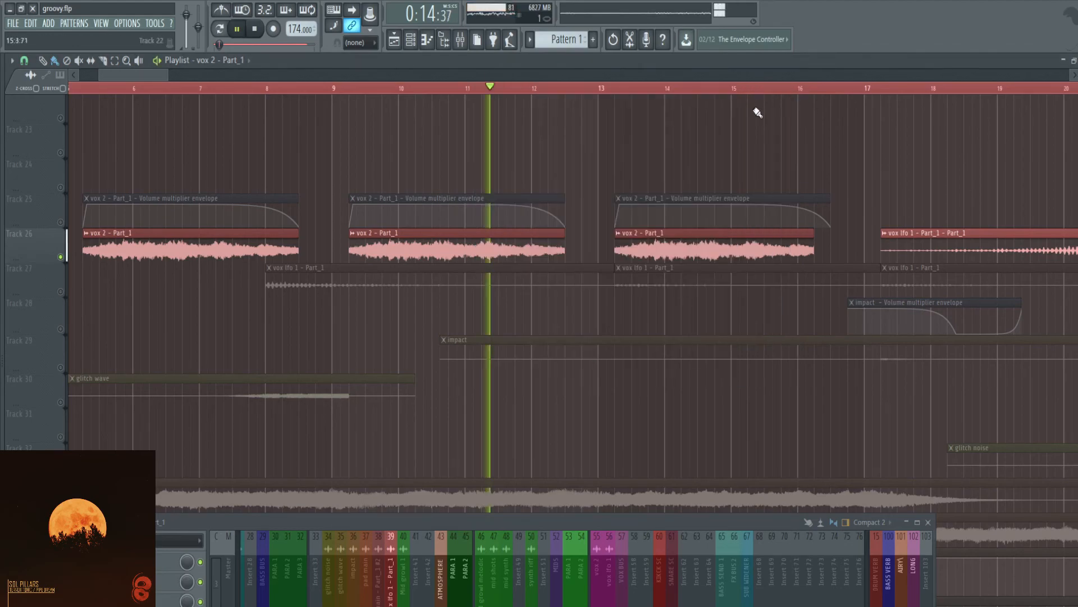
Turn Reverse back on for the vox lfo 1 - Part_1 sample and close its settings.
double_click(271, 284)
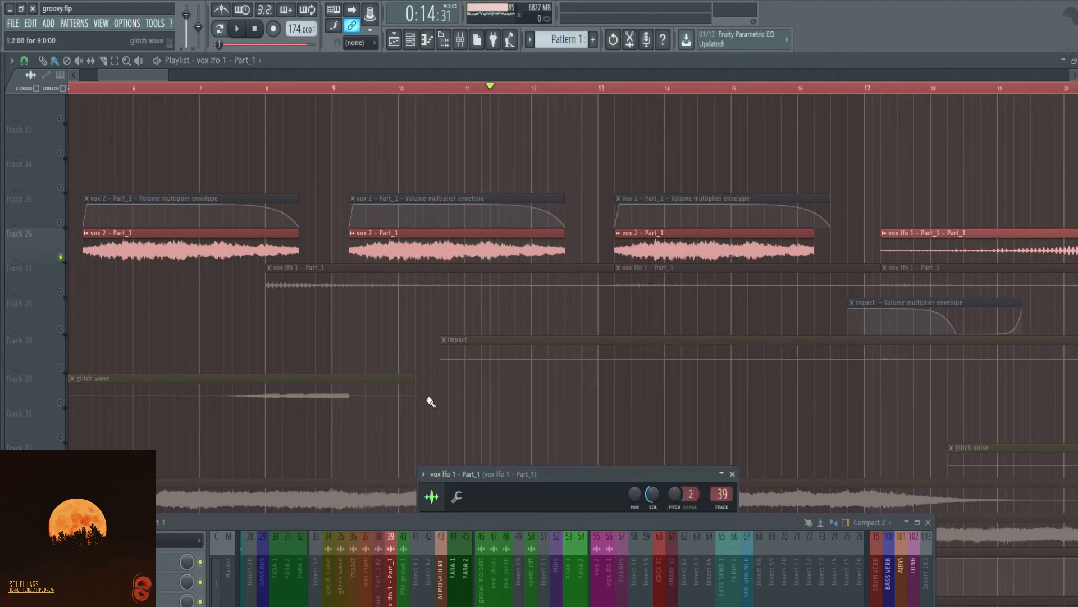
left_click_drag(612, 488, 639, 215)
left_click(615, 364)
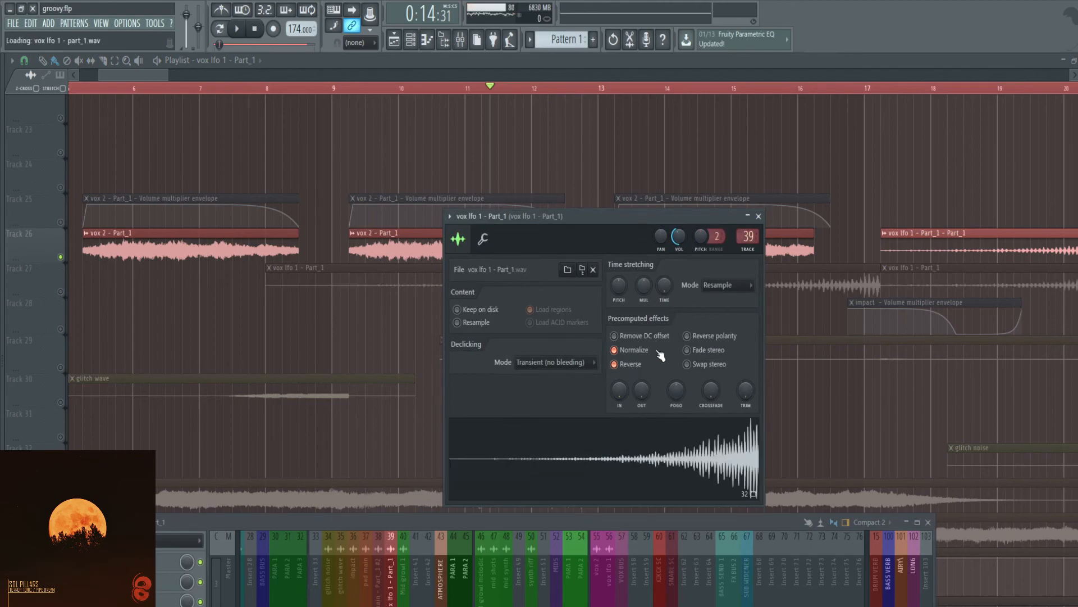
left_click(759, 217)
Solo the vox lfo 1 playlist track, audition the reversed clip before bar 13, and unsolo the track.
right_click(61, 291)
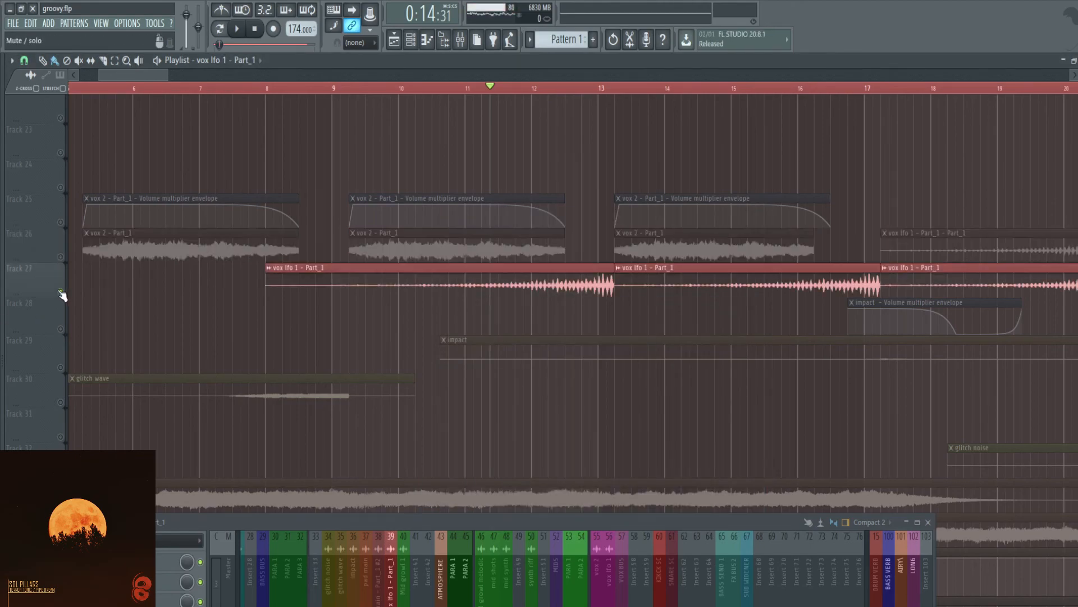
right_click(61, 292)
right_click(55, 287)
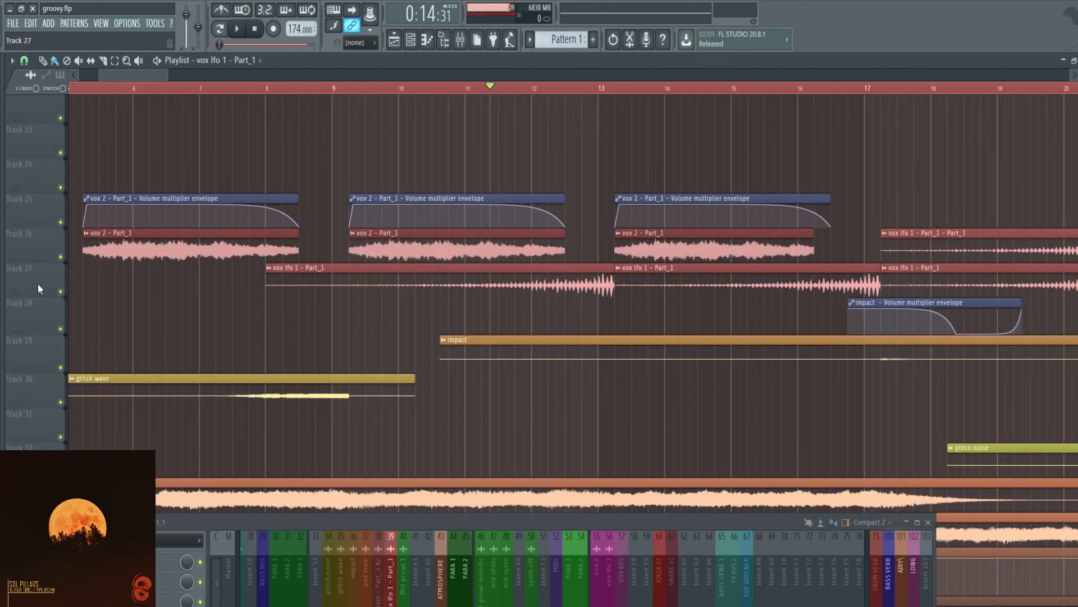
left_click(38, 286)
right_click(60, 291)
key("space")
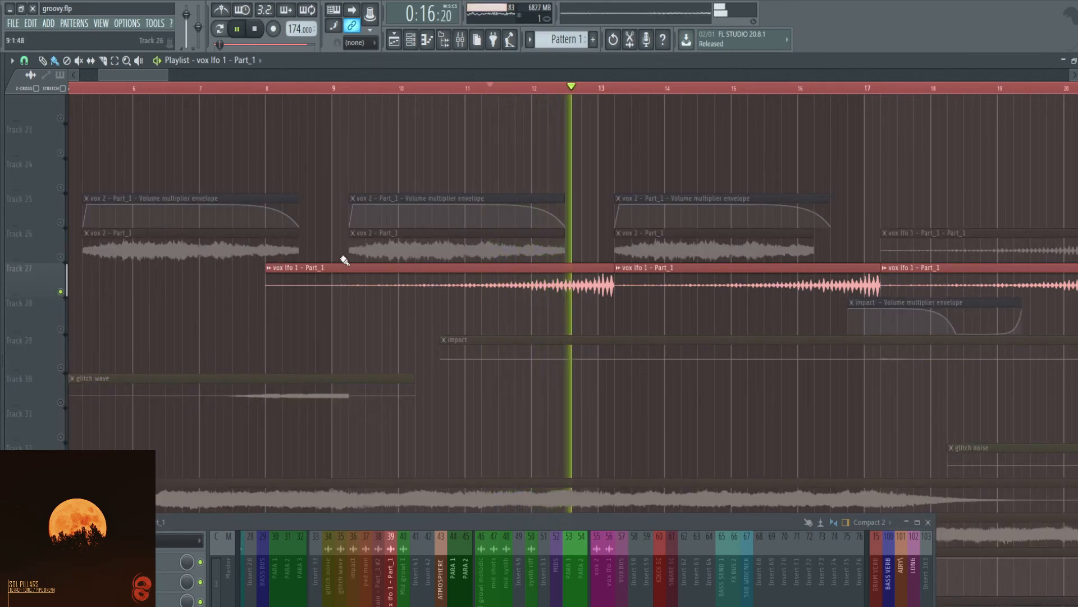
key("space")
scroll(73, 339, "down", 4)
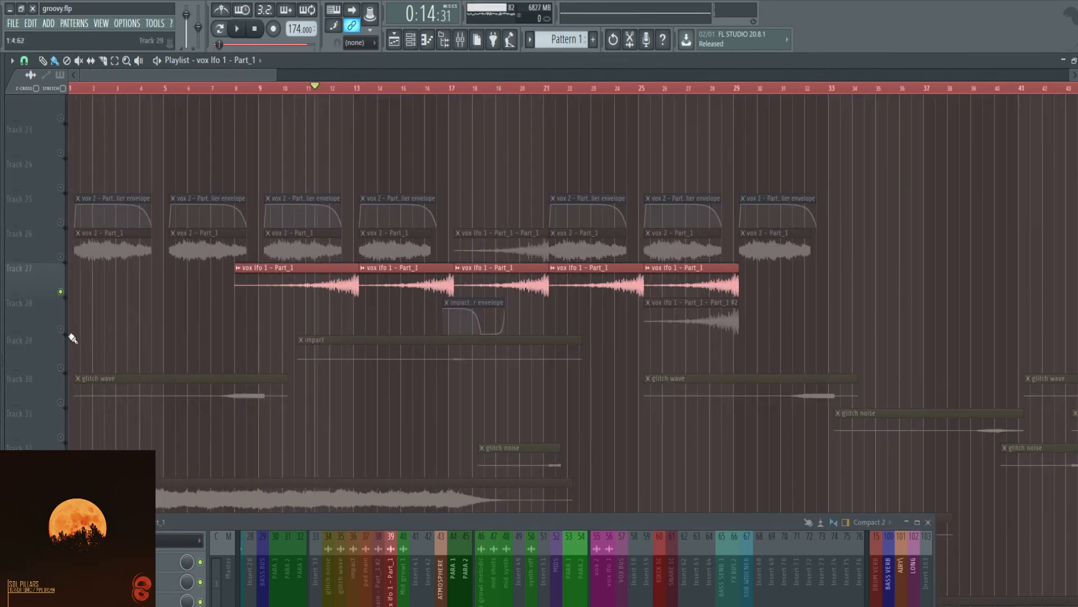
right_click(60, 292)
Solo the playlist track holding the pad main - Part_1 clip and set the playhead just before bar 48.
scroll(656, 322, "down", 2)
scroll(567, 351, "down", 6)
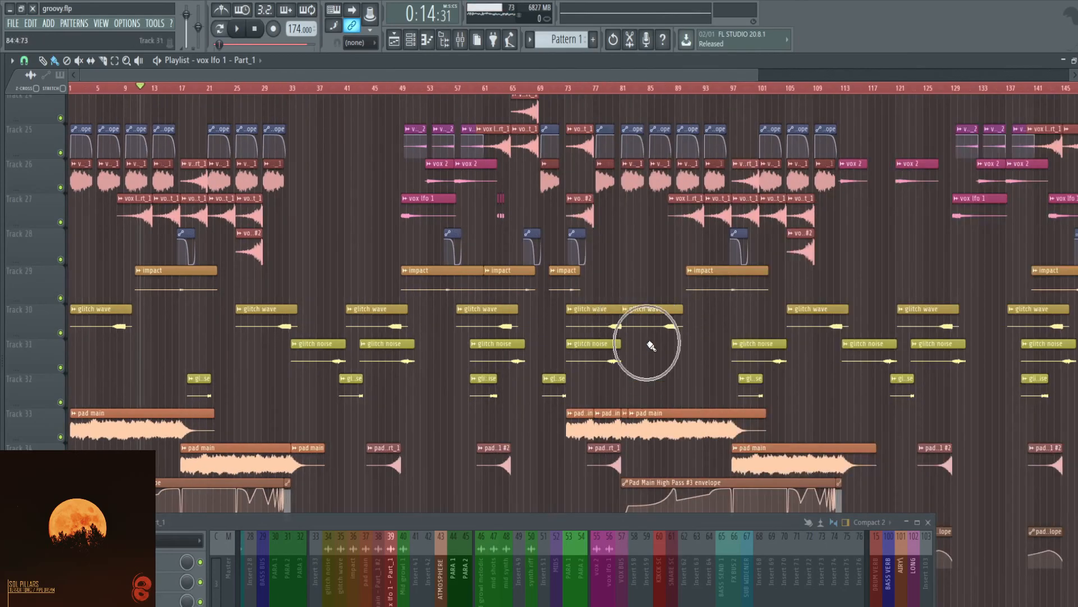
scroll(607, 346, "down", 4)
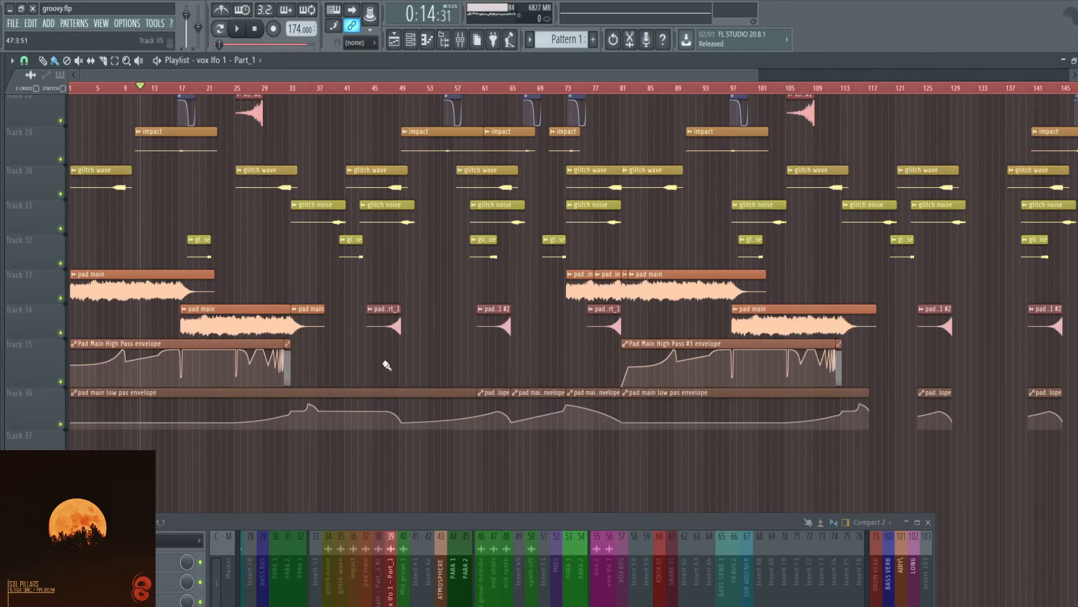
scroll(396, 365, "up", 5)
right_click(61, 333)
left_click(457, 90)
key("space")
key("space")
Solo the ATMOSPHERE mixer track, audition the pad main - Part_1 clip leading up to bar 49, and show the track's effects.
left_click_drag(629, 525, 690, 506)
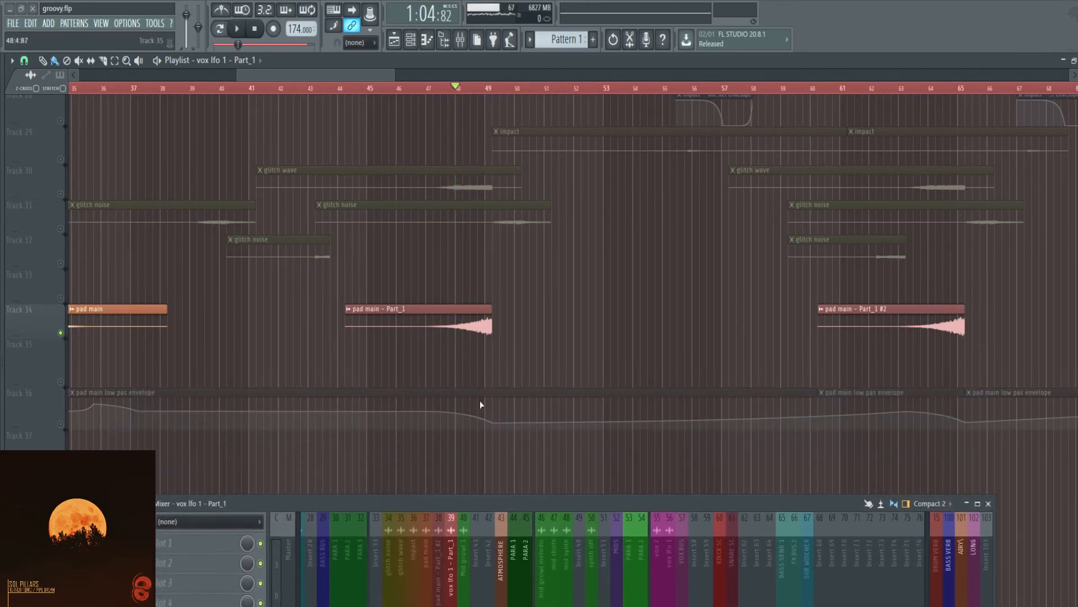
left_click(504, 549)
key("space")
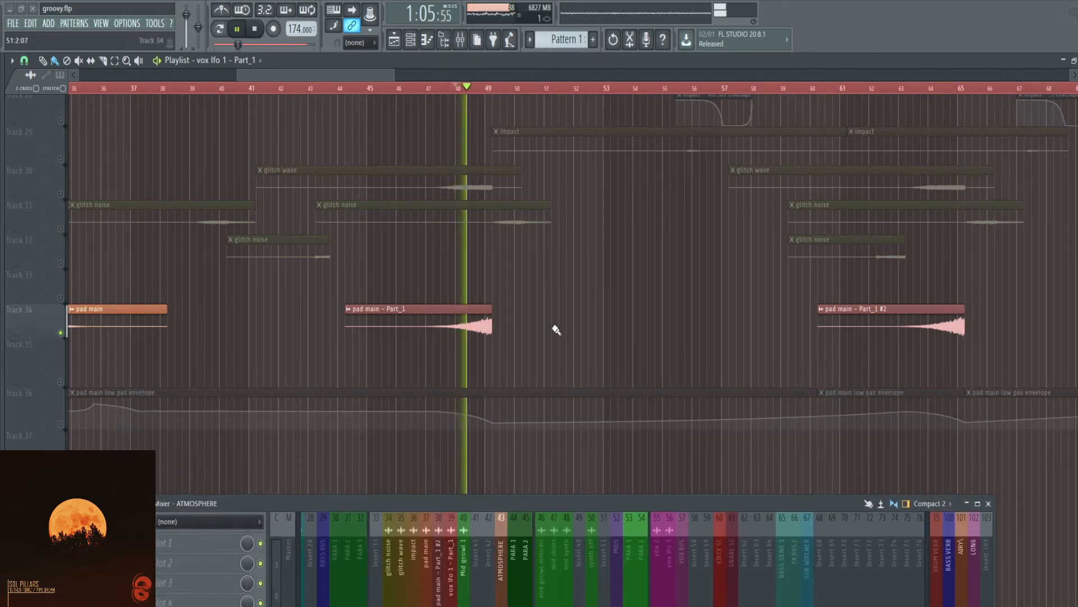
key("space")
left_click_drag(618, 505, 632, 404)
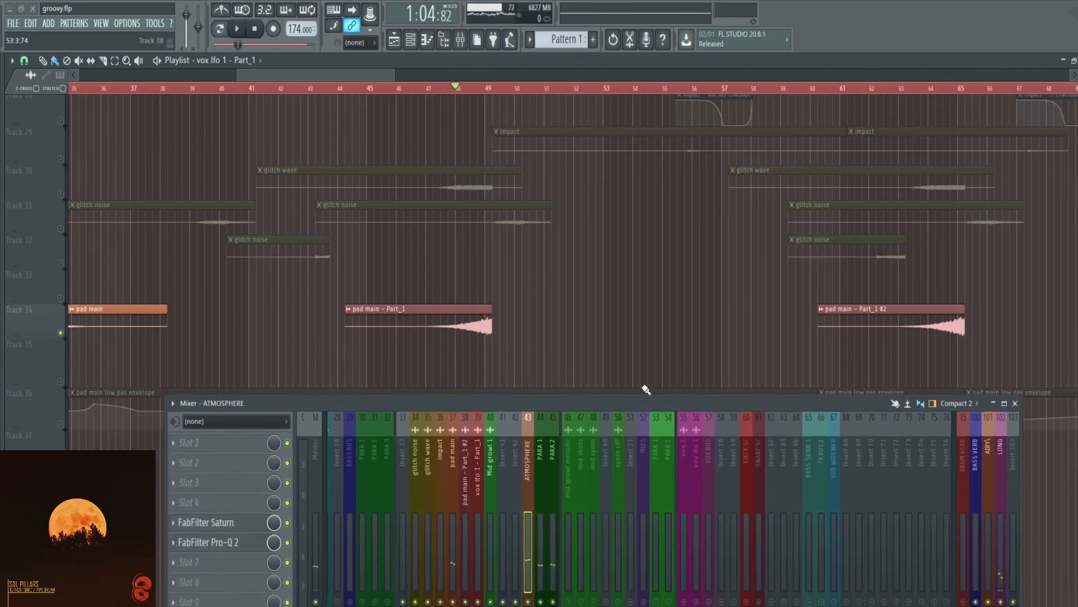
scroll(548, 353, "down", 3)
scroll(530, 365, "up", 3)
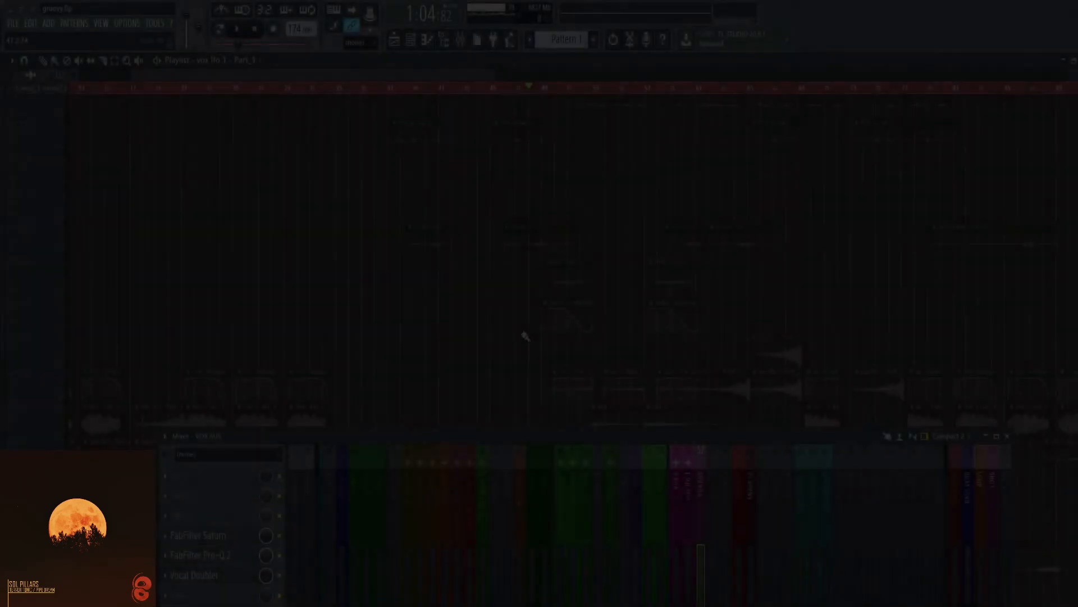
Play the section with the vox 2 and vox lfo 1 clips from bar 49, watching the VOX BUS, and stop playback.
scroll(525, 337, "up", 4)
scroll(530, 339, "up", 1)
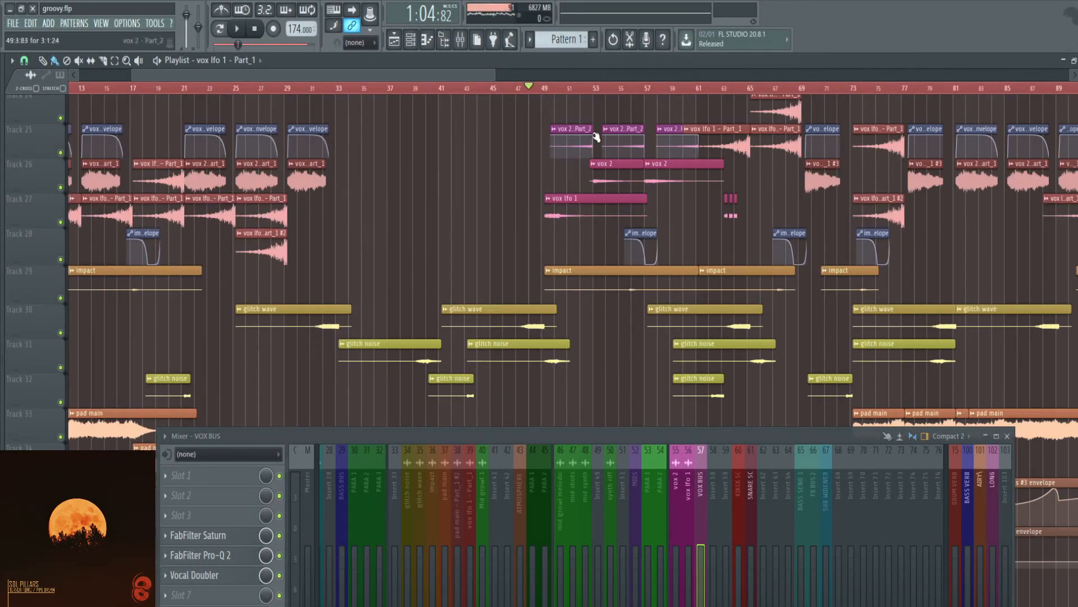
left_click(539, 90)
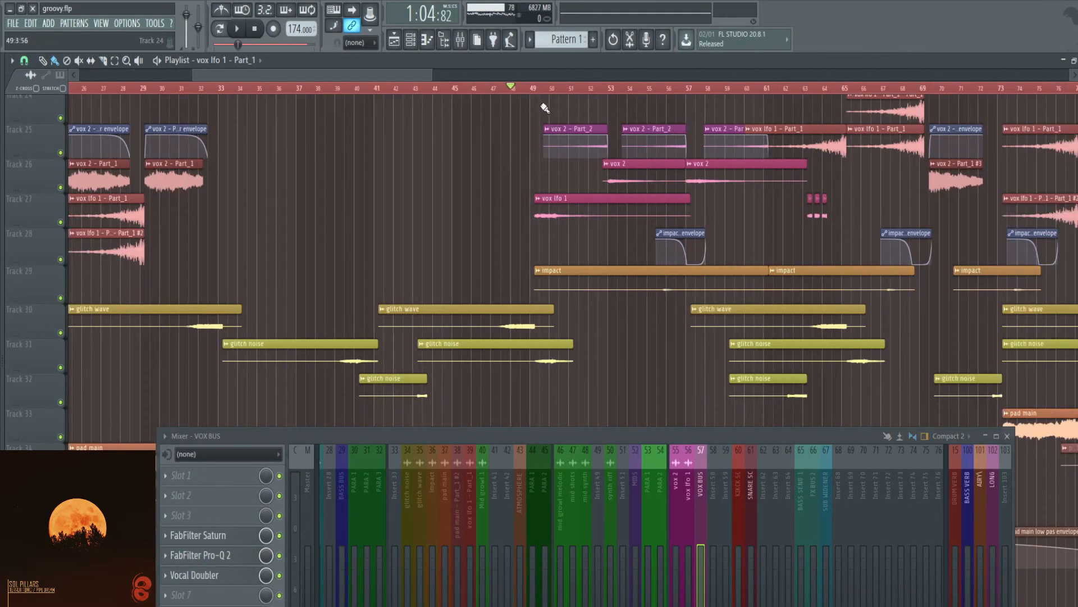
key("space")
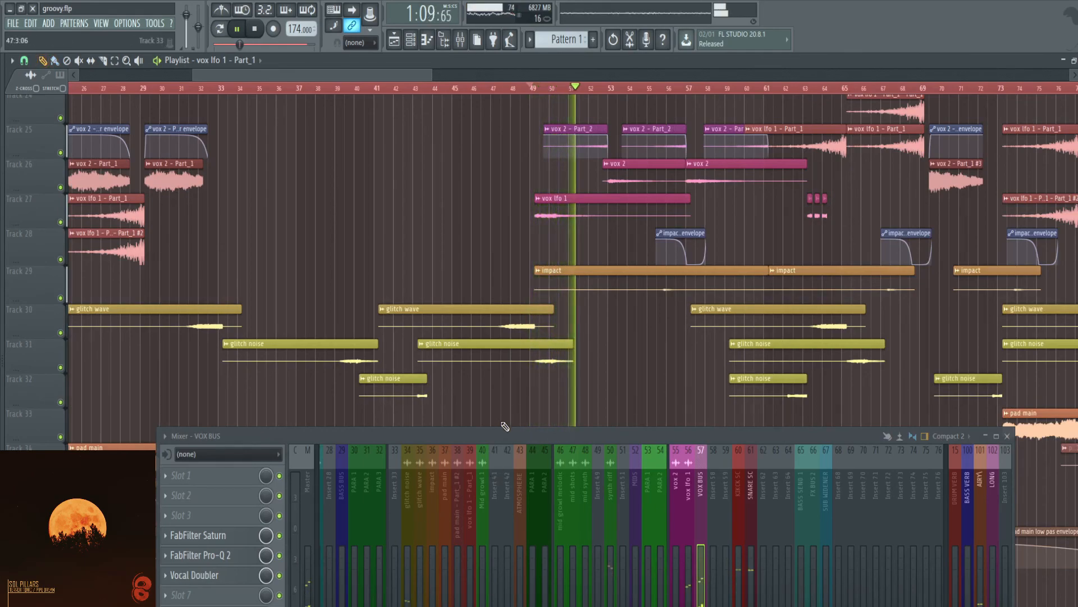
scroll(670, 332, "up", 3)
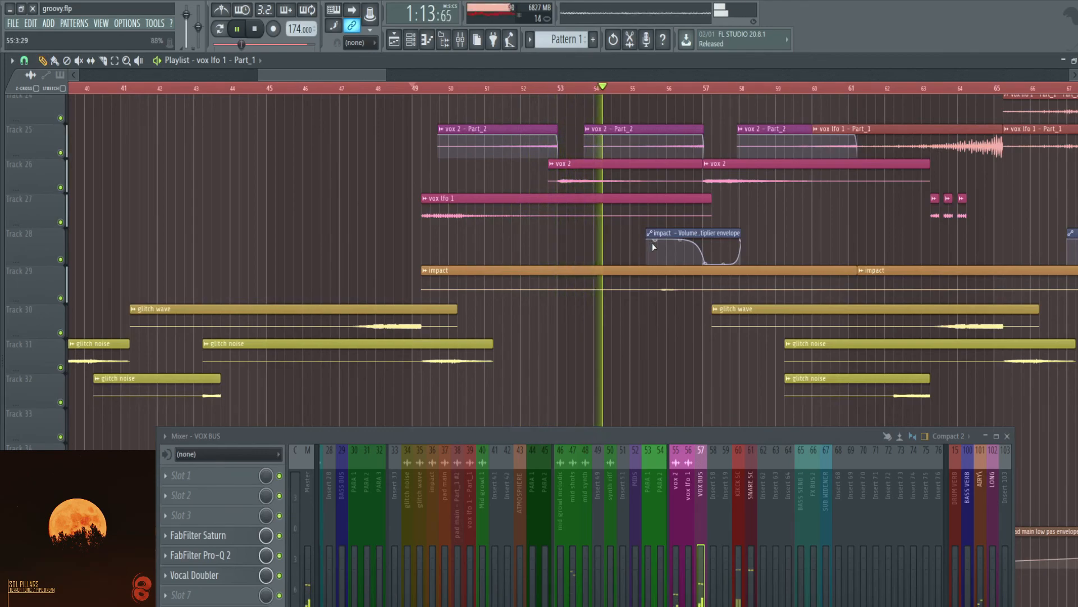
key("space")
Examine how the vox 2, vox 2 - Part_2 and vox lfo 1 clips are arranged from bar 49 onwards.
left_click_drag(689, 437, 746, 404)
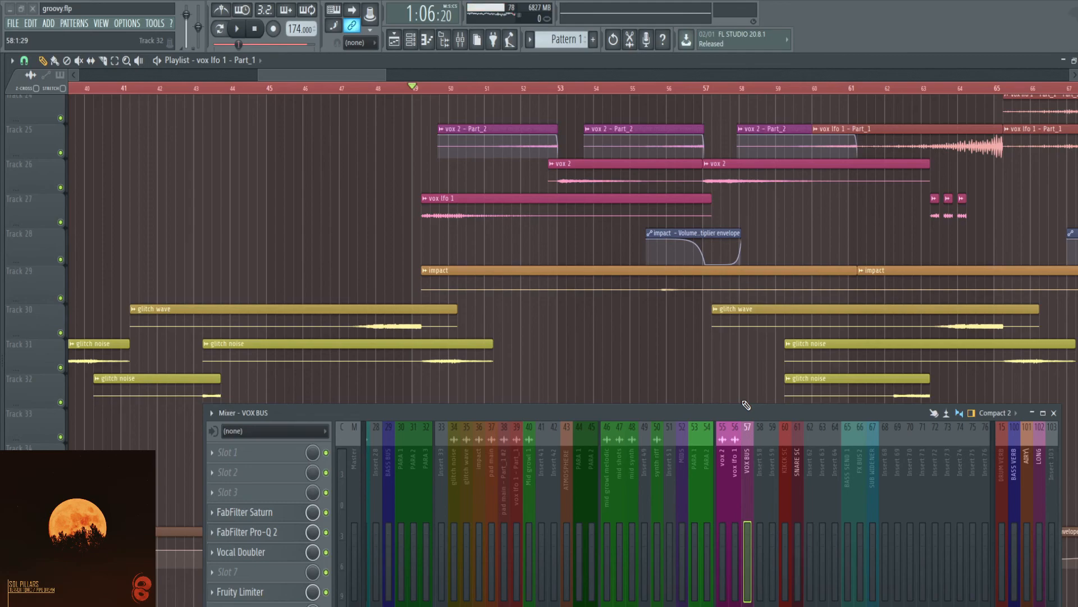
scroll(208, 277, "down", 3, "ctrl")
scroll(94, 257, "up", 2)
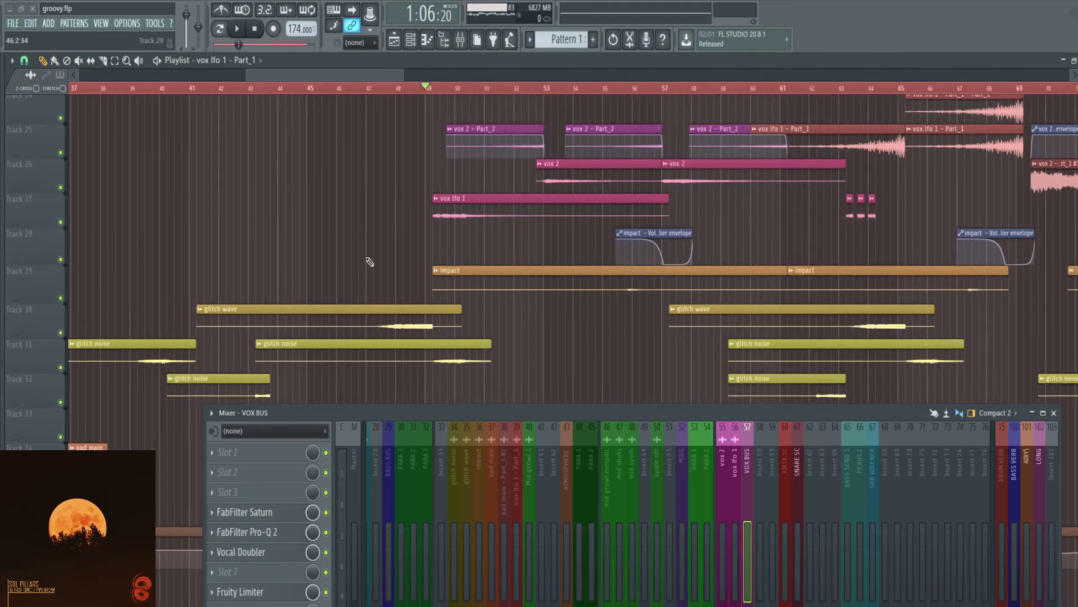
scroll(547, 217, "up", 2)
scroll(470, 217, "down", 5)
scroll(602, 206, "up", 4)
scroll(468, 218, "down", 1)
scroll(468, 218, "down", 2)
scroll(344, 219, "up", 4)
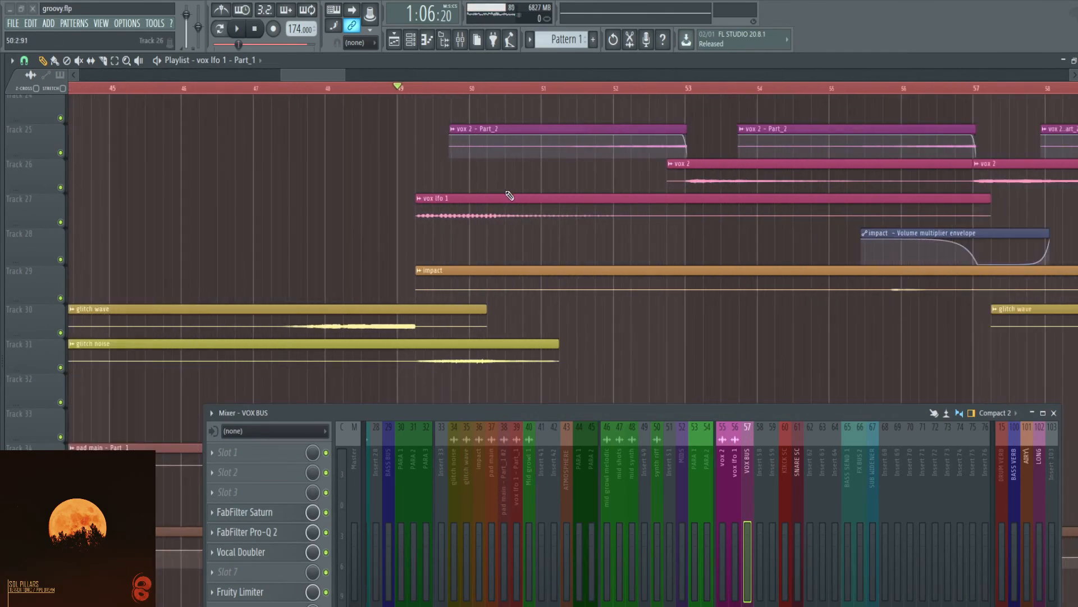
scroll(432, 194, "down", 5)
scroll(460, 203, "up", 3)
scroll(437, 145, "up", 3)
Replay the layered vox clips from bar 49 to about bar 56 and stop playback.
left_click_drag(501, 129, 355, 136)
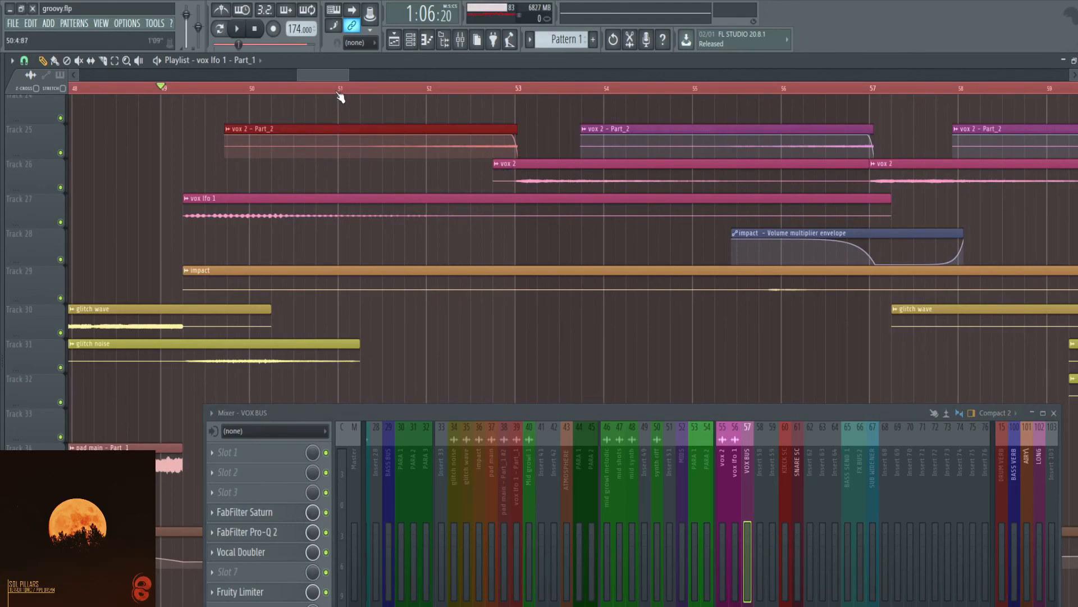
key("space")
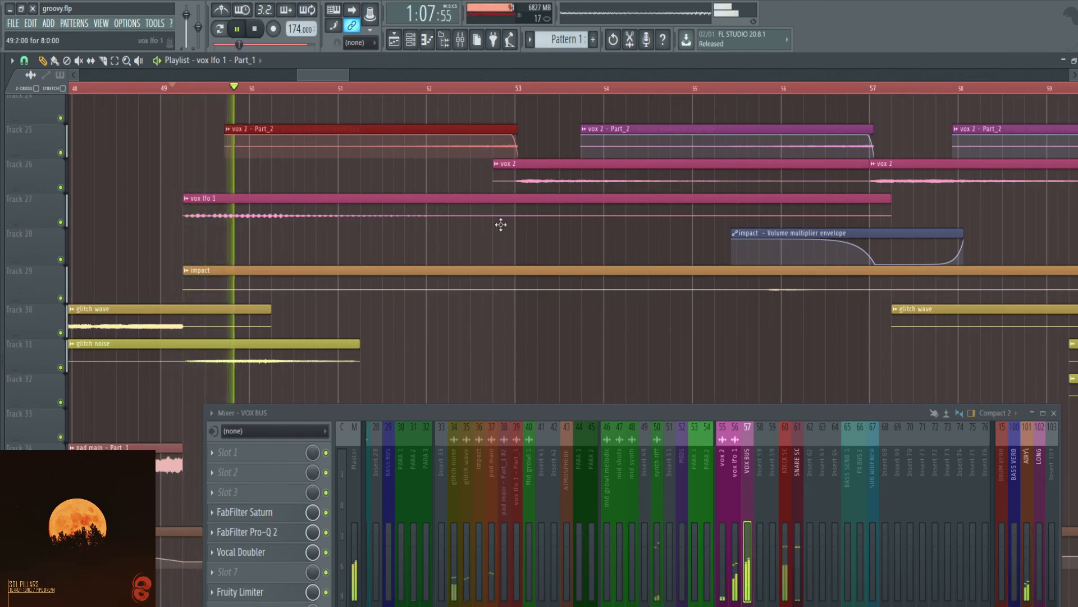
left_click(373, 181)
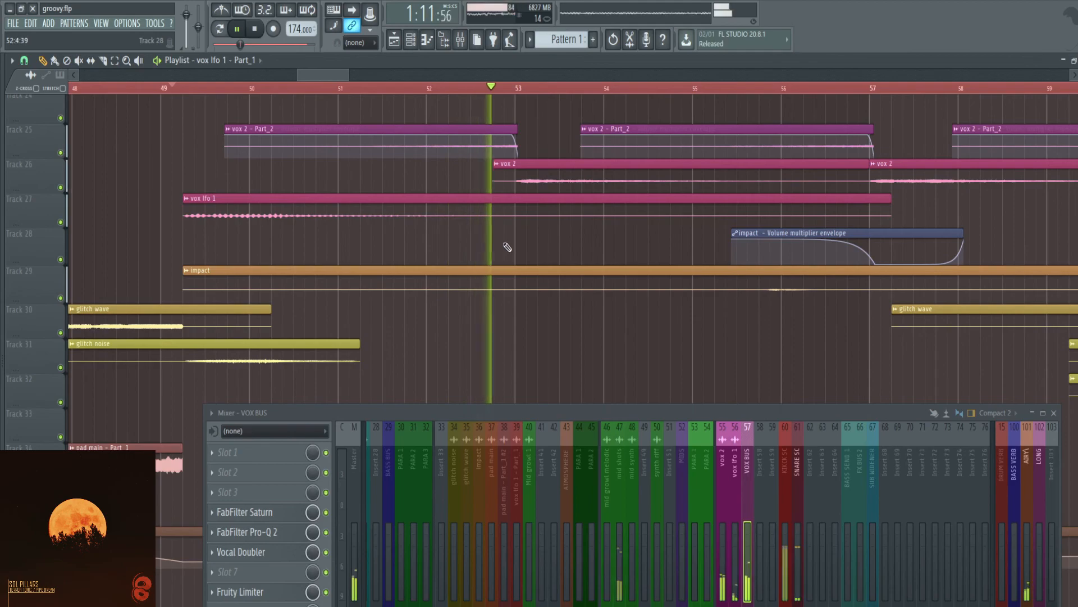
scroll(693, 212, "down", 2)
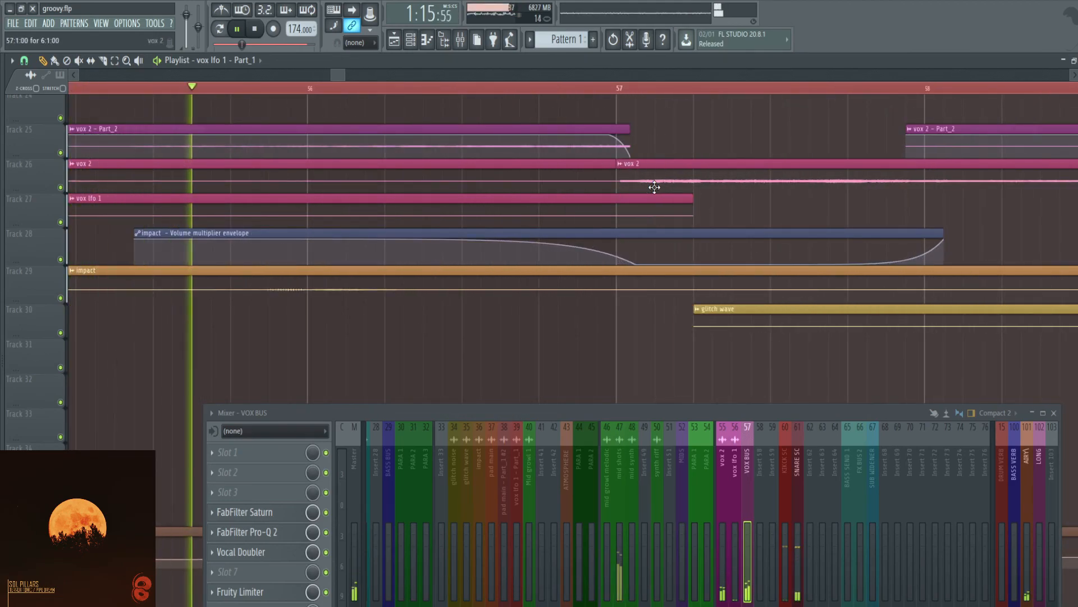
key("space")
Show the Fruity Limiter on the VOX BUS, watch it during a brief playback, and close it.
left_click_drag(704, 413, 740, 150)
left_click(267, 337)
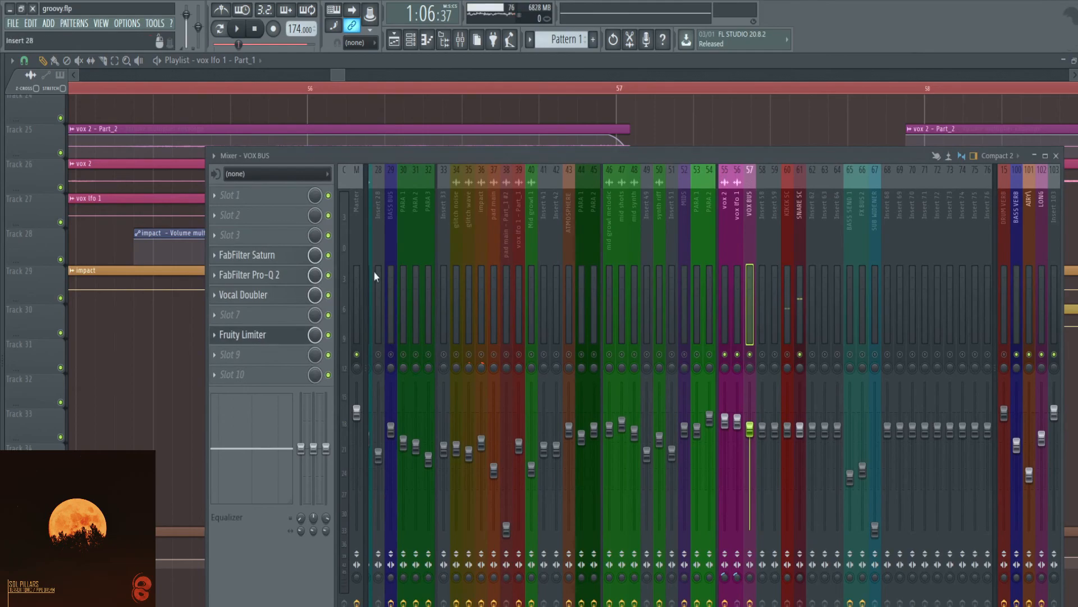
key("space")
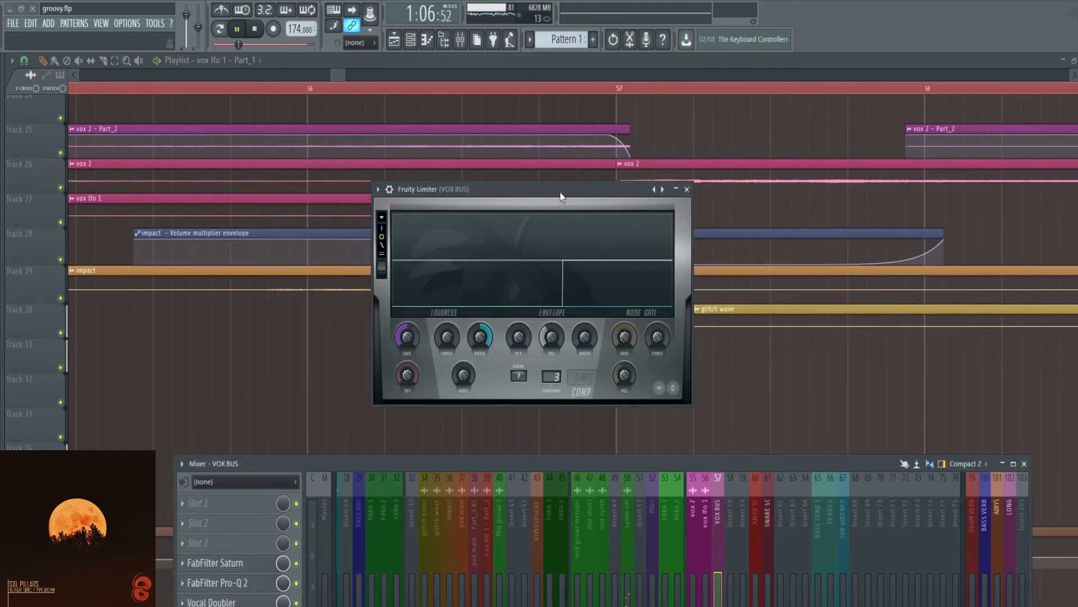
left_click_drag(561, 192, 548, 170)
key("space")
scroll(420, 529, "up", 6)
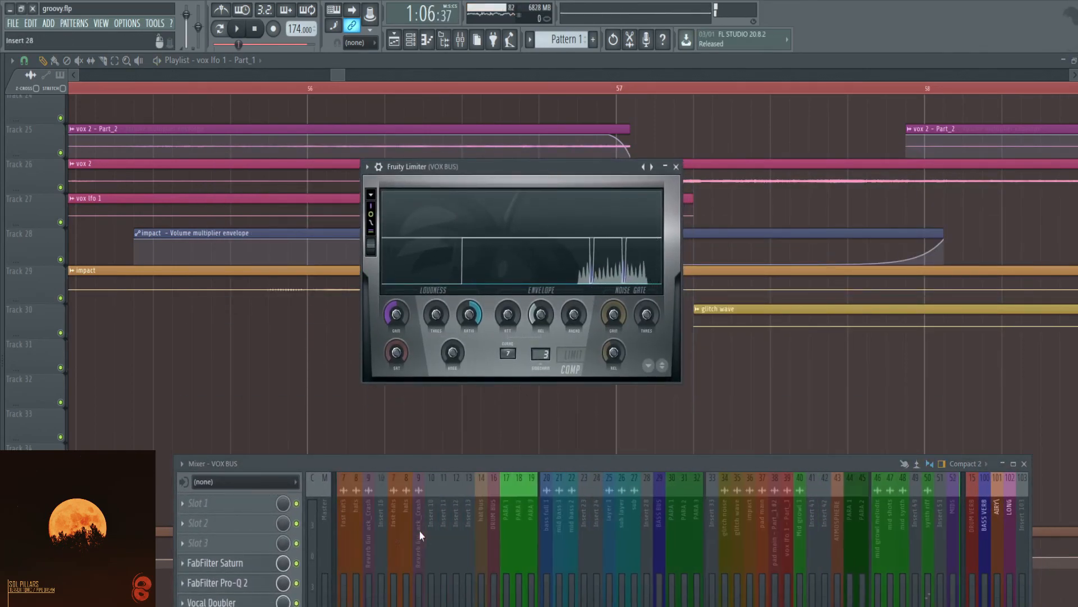
left_click(676, 166)
Show the effects on the individual vox lfo 1 and vox 2 mixer tracks.
scroll(743, 294, "down", 5)
scroll(662, 444, "down", 3)
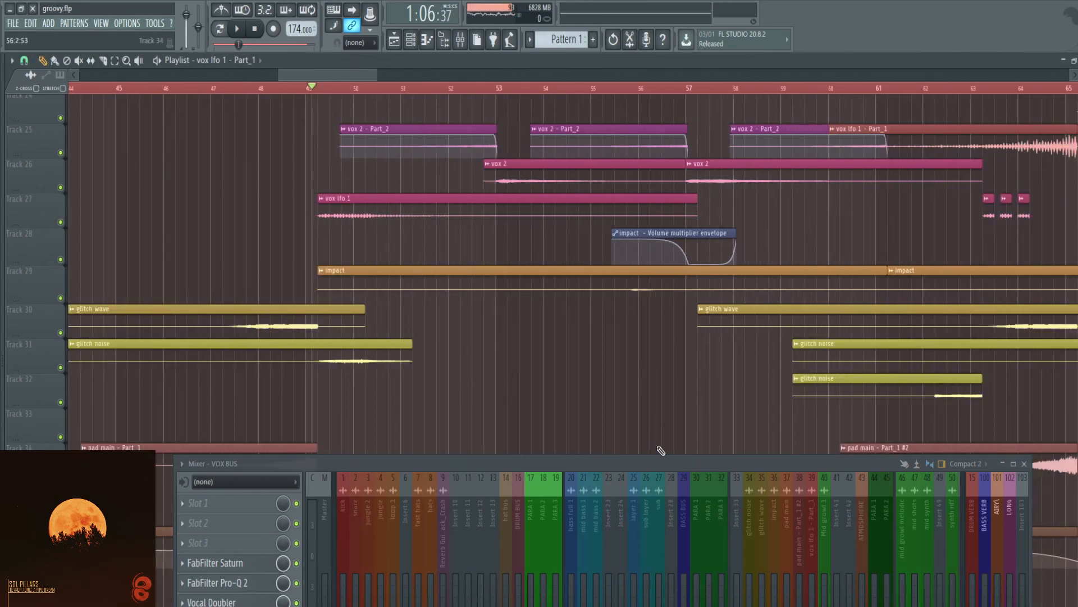
left_click_drag(492, 467, 382, 222)
scroll(584, 275, "down", 5)
left_click(612, 270)
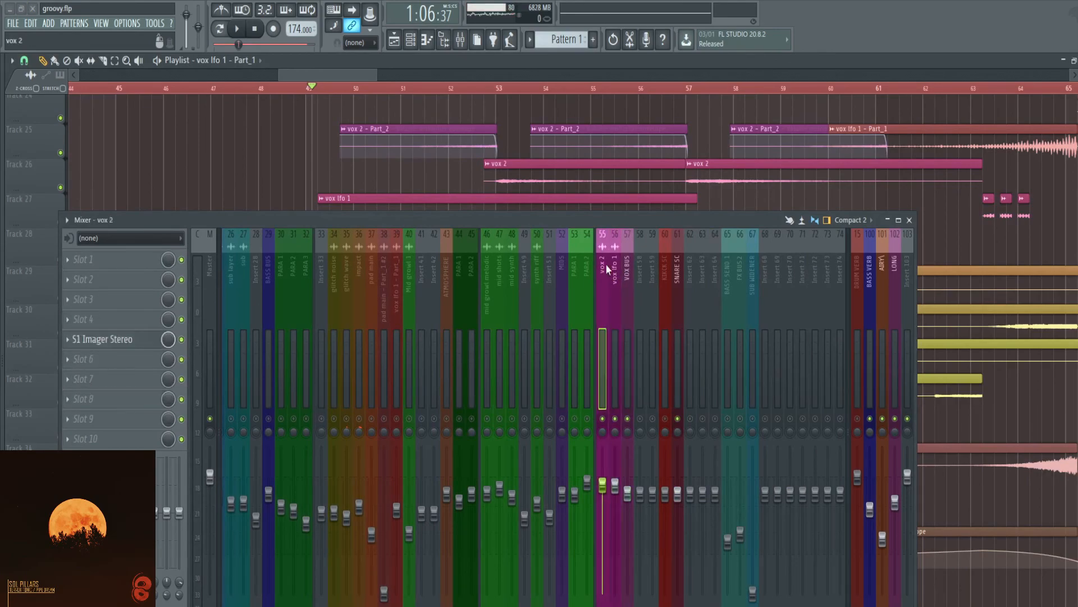
left_click(602, 263)
left_click_drag(606, 219, 677, 282)
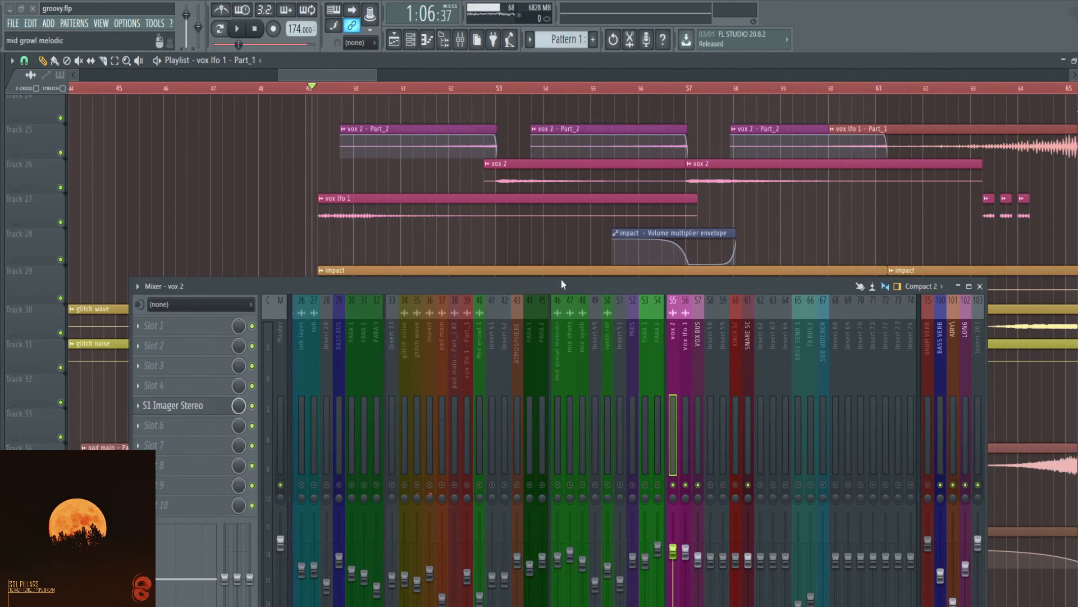
Return to the VOX BUS track, inspect its Vocal Doubler settings, and close the plugin.
left_click(696, 325)
left_click_drag(514, 273, 526, 294)
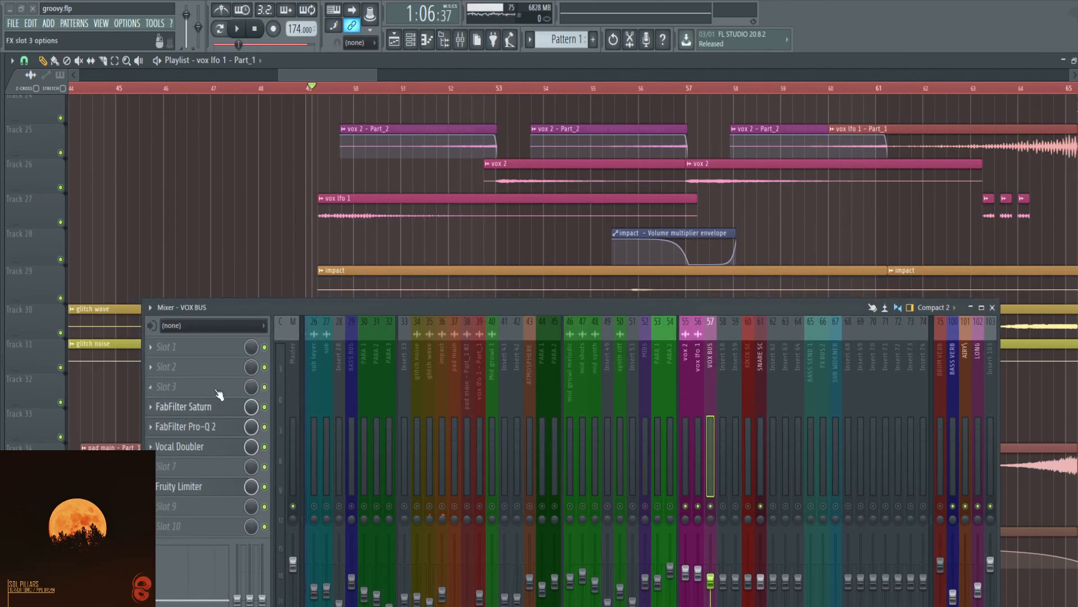
left_click(204, 445)
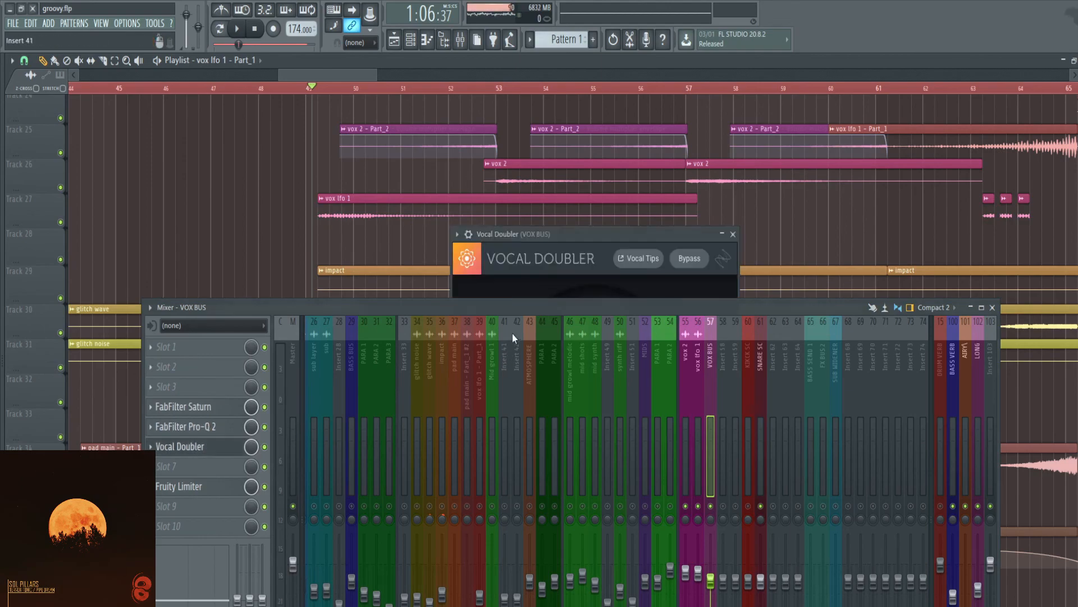
left_click(507, 453)
left_click_drag(542, 310, 544, 504)
left_click_drag(594, 238, 543, 115)
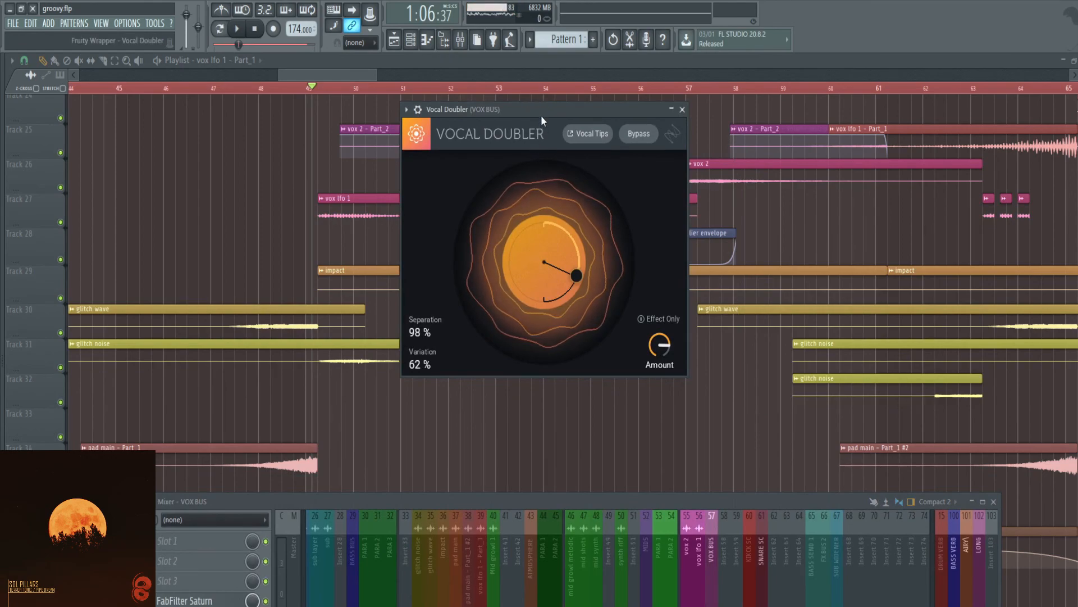
left_click_drag(540, 112, 548, 147)
left_click(651, 135)
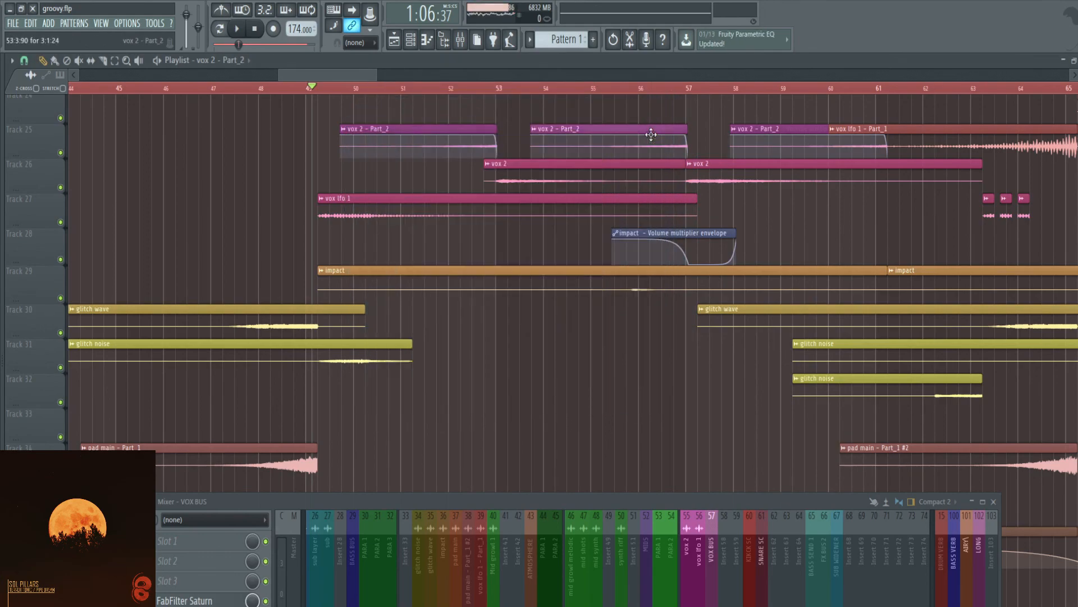
Show the effects on the AIRY\ mixer track, keeping the vox clips in the playlist in view.
left_click_drag(612, 502, 626, 506)
scroll(528, 335, "down", 3)
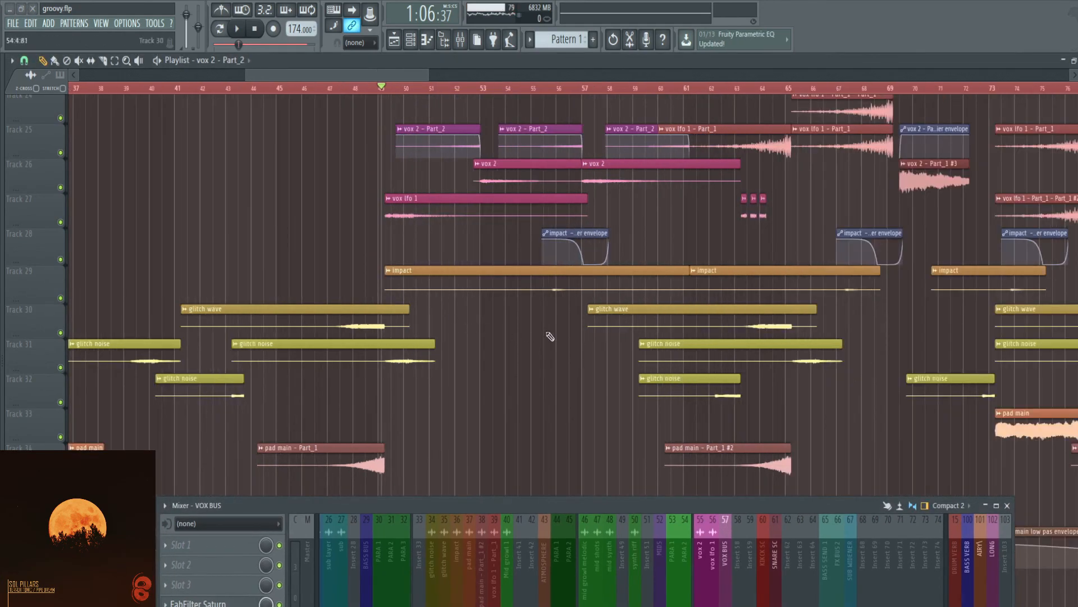
scroll(625, 331, "up", 2)
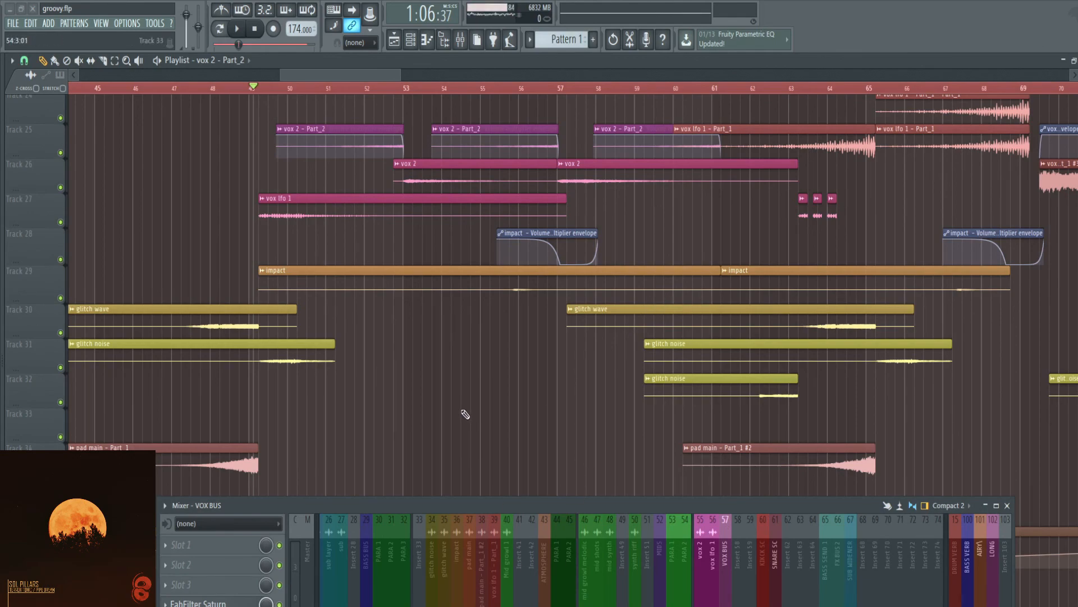
left_click_drag(681, 505, 517, 166)
left_click_drag(596, 161, 594, 107)
left_click(801, 167)
left_click_drag(348, 106, 587, 463)
Examine the overall playlist arrangement, from the vox, impact and pad layers up to the bass and drum tracks.
scroll(534, 346, "down", 2)
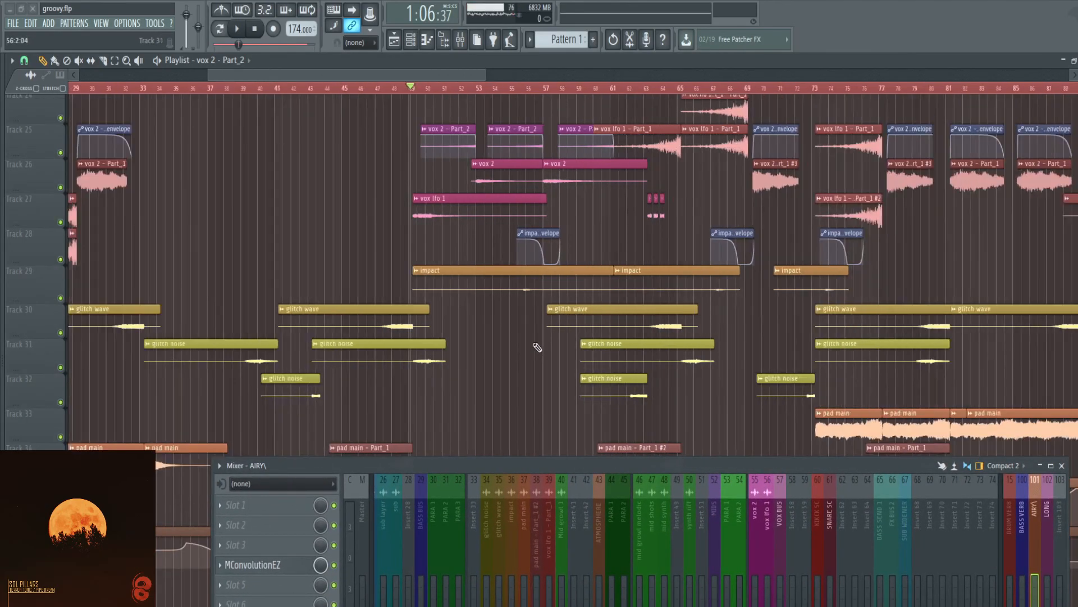
scroll(551, 347, "down", 3)
scroll(762, 311, "up", 2)
scroll(730, 376, "up", 4)
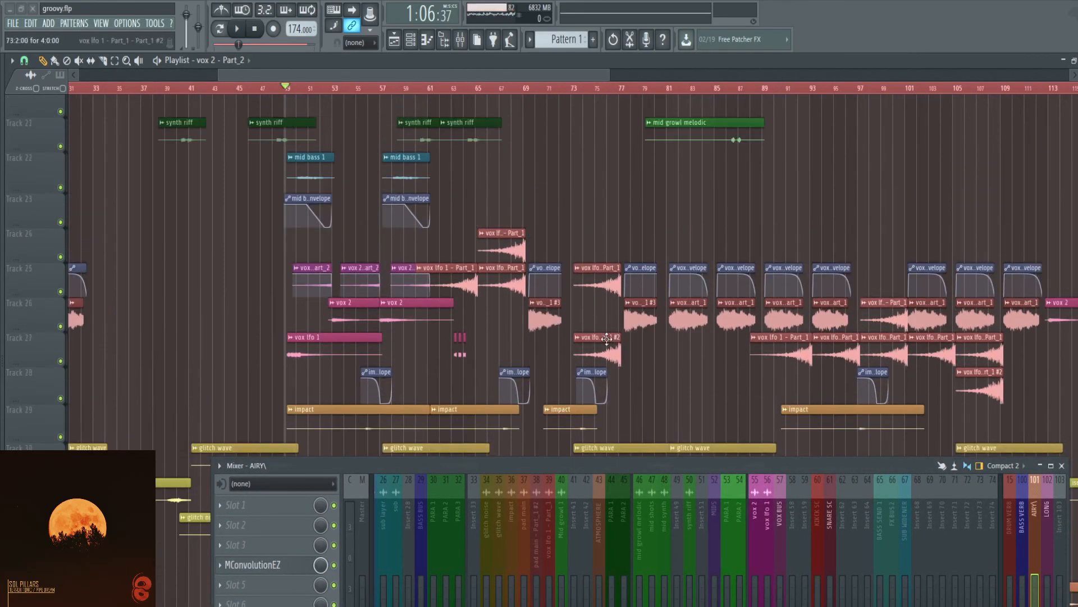
scroll(611, 338, "down", 2)
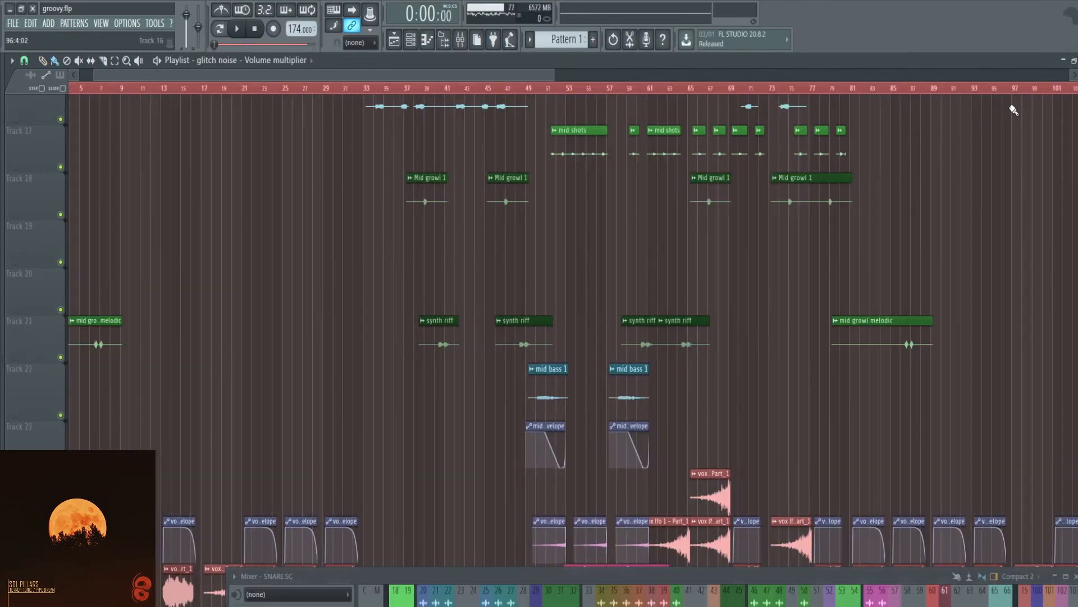
scroll(562, 337, "down", 5)
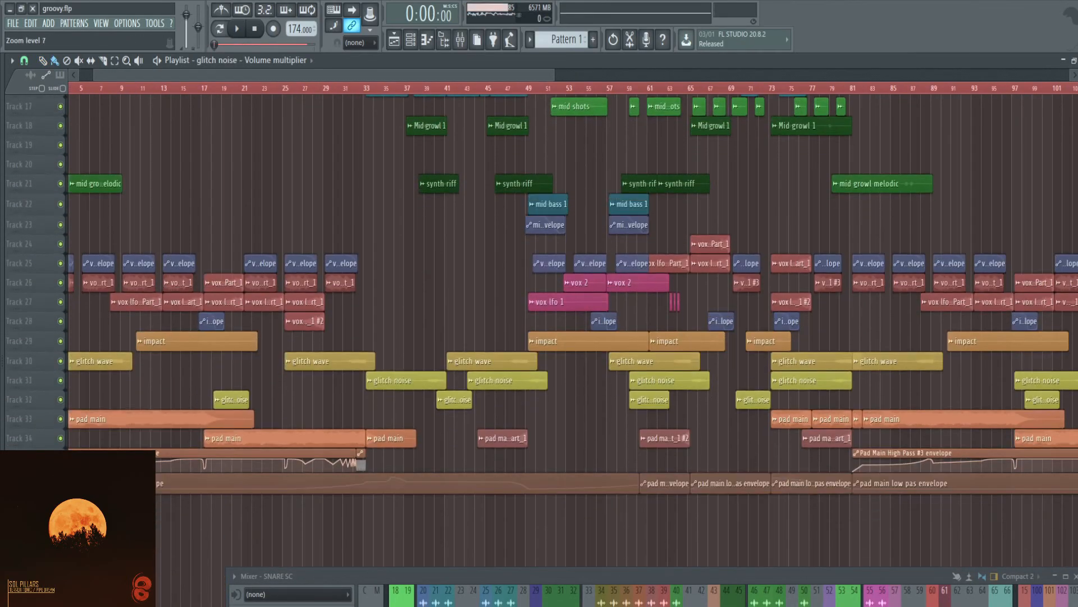
scroll(831, 264, "up", 6)
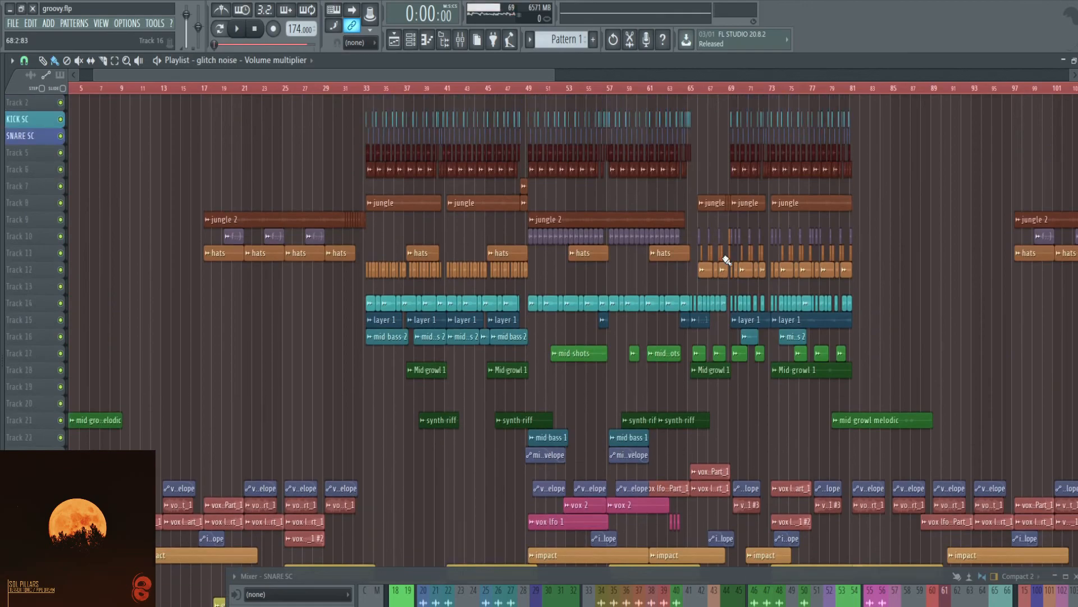